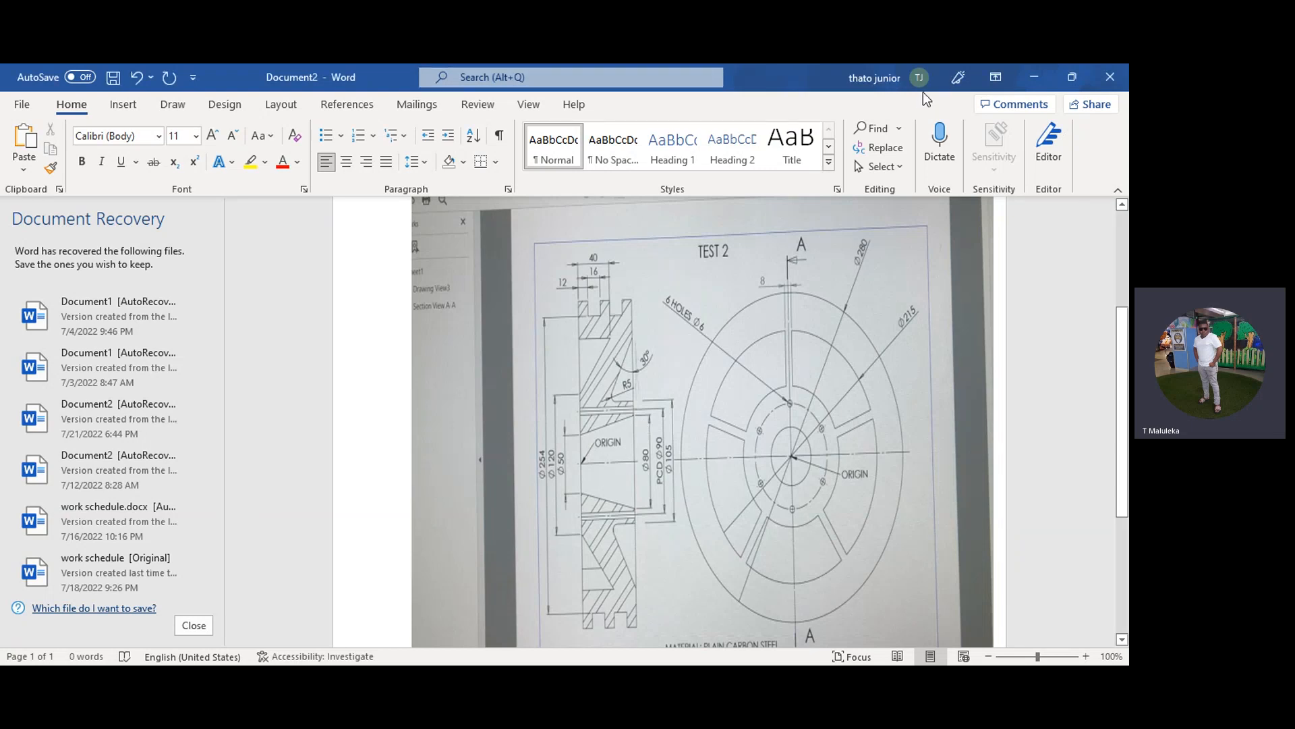
Step: Examine the TEST 2 reference drawing, including section A-A, the front view, their dimensions, the origin and the material note
scroll(701, 421, "down", 3)
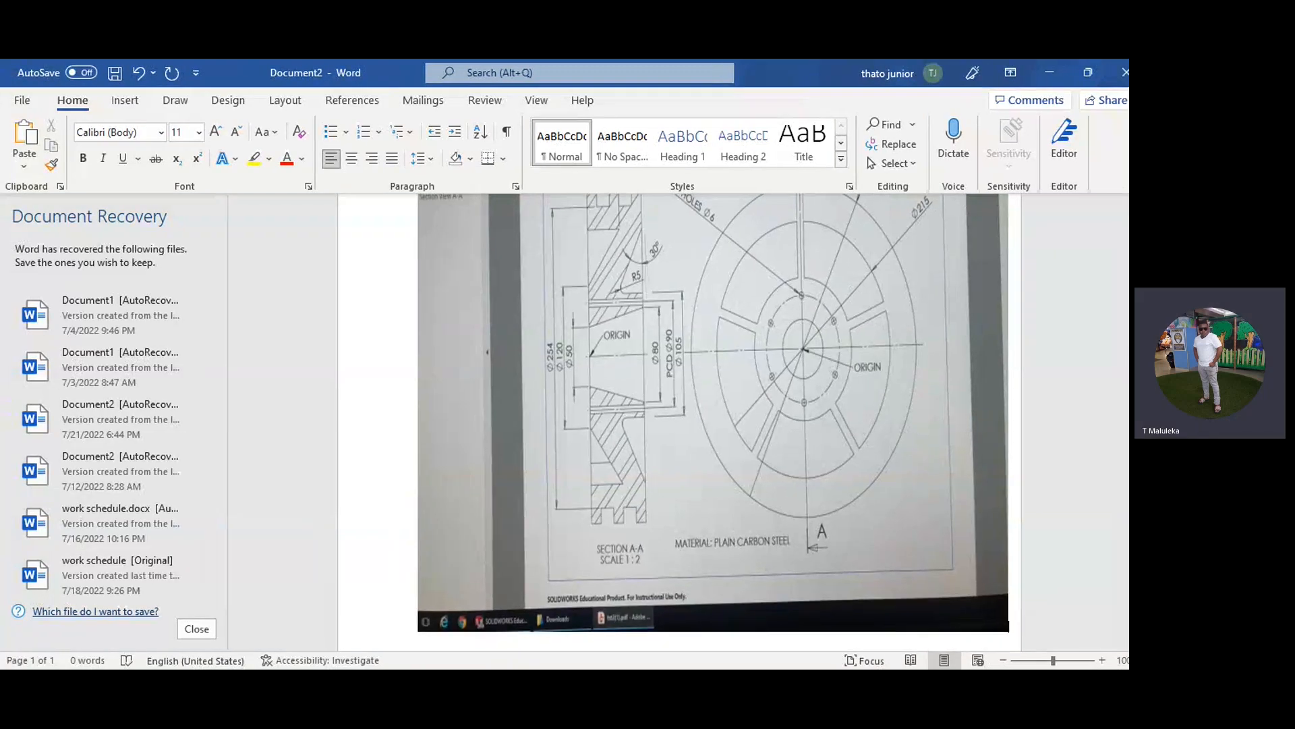
scroll(713, 422, "up", 1)
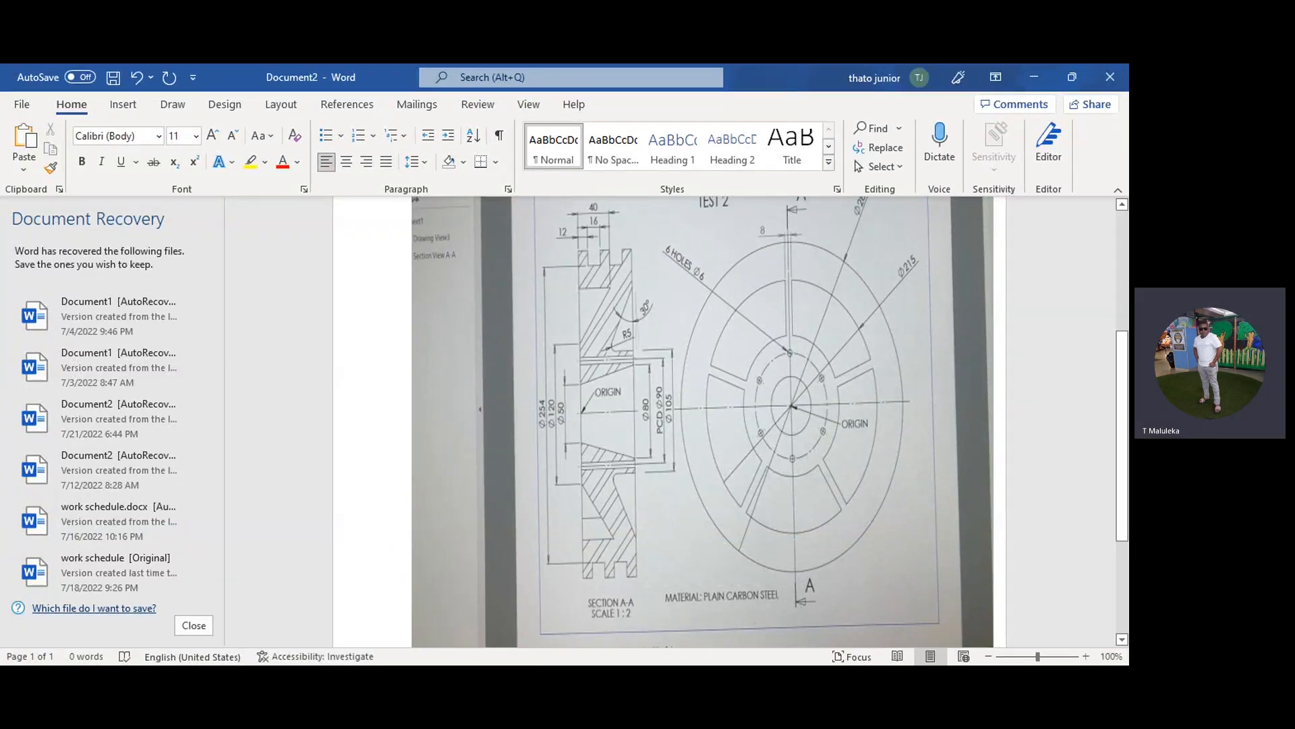
scroll(702, 422, "up", 1)
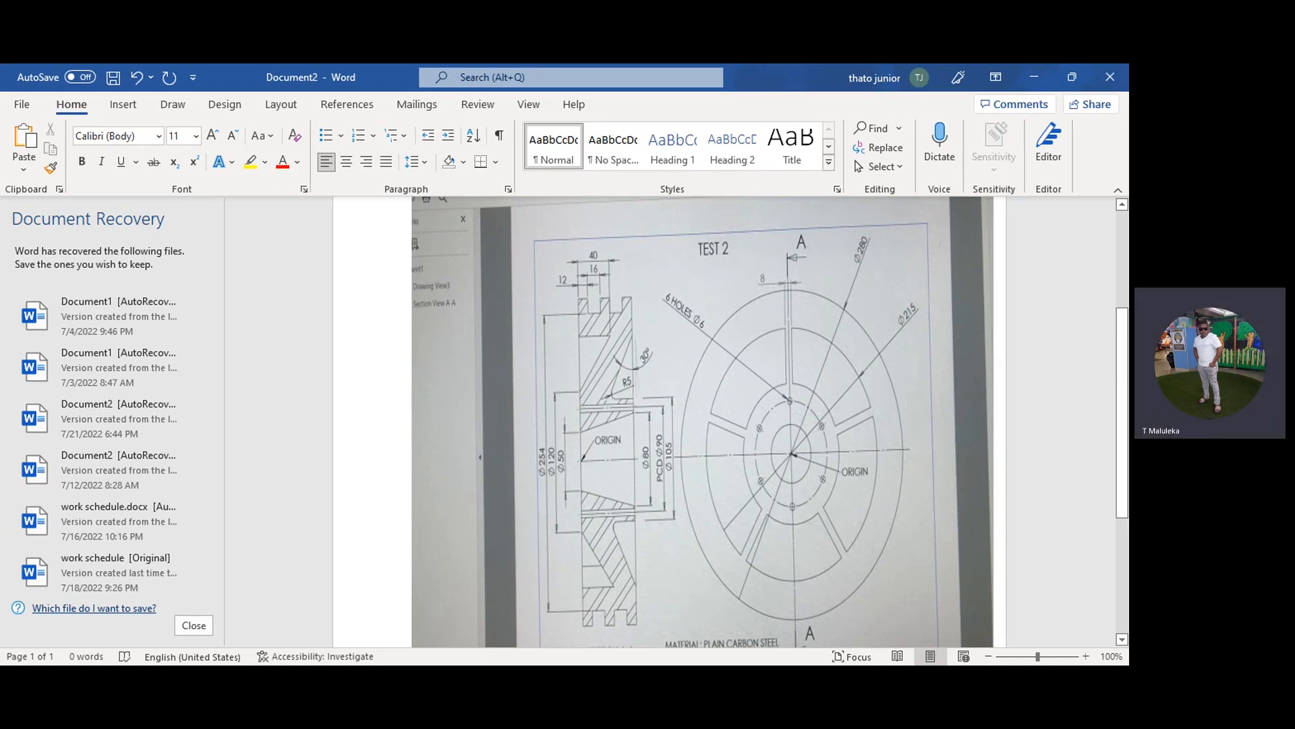
scroll(670, 421, "down", 2)
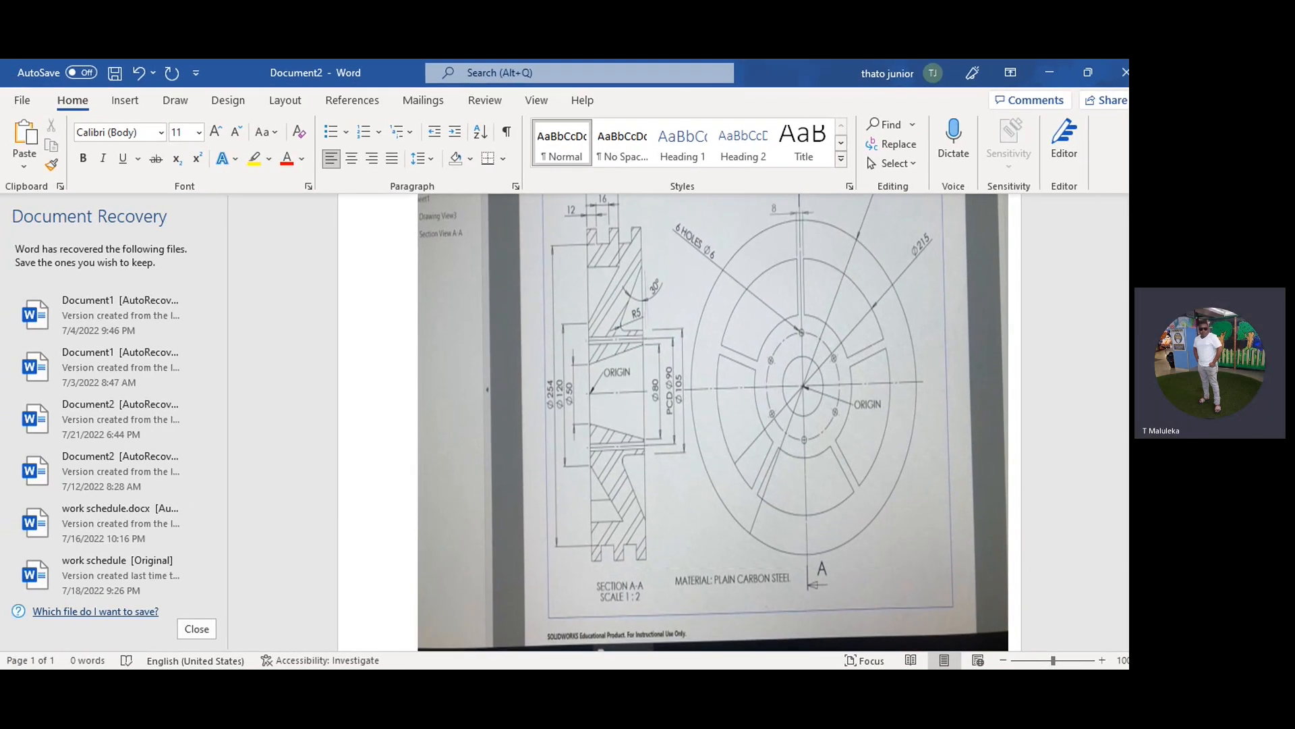
scroll(713, 422, "up", 1)
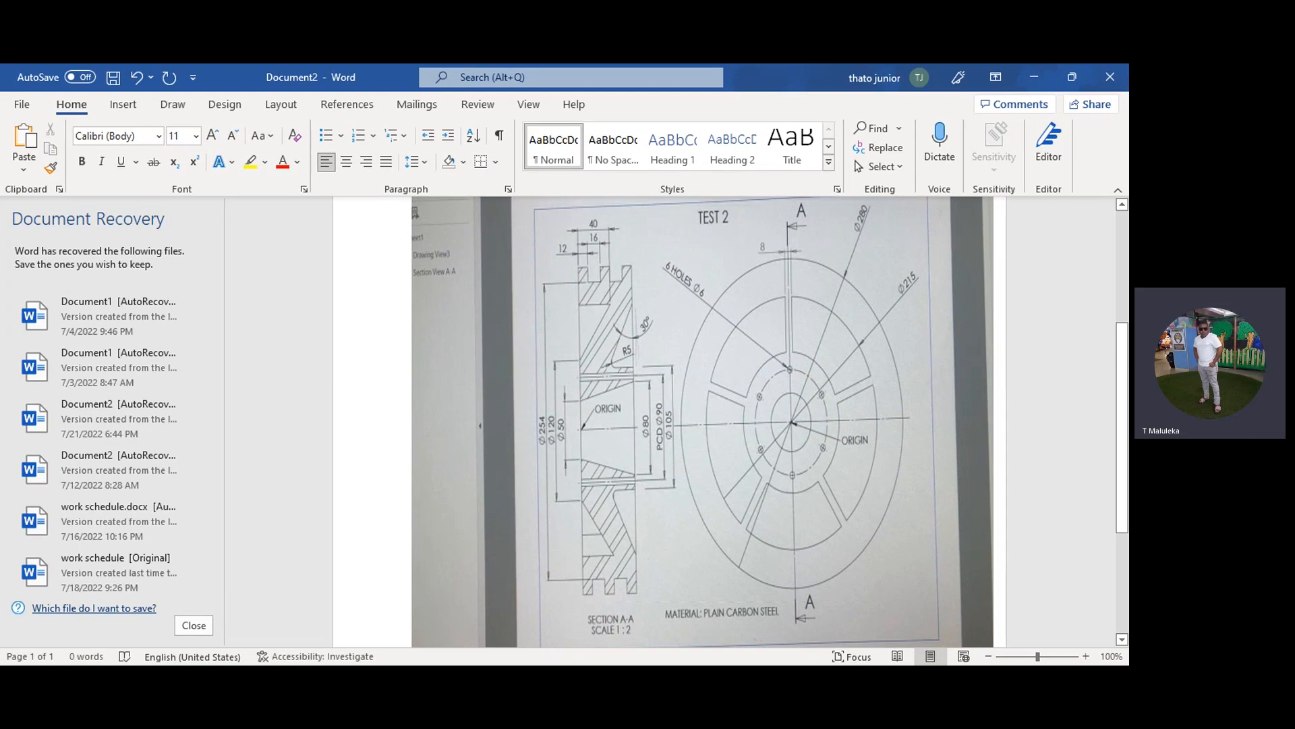
scroll(669, 422, "up", 2)
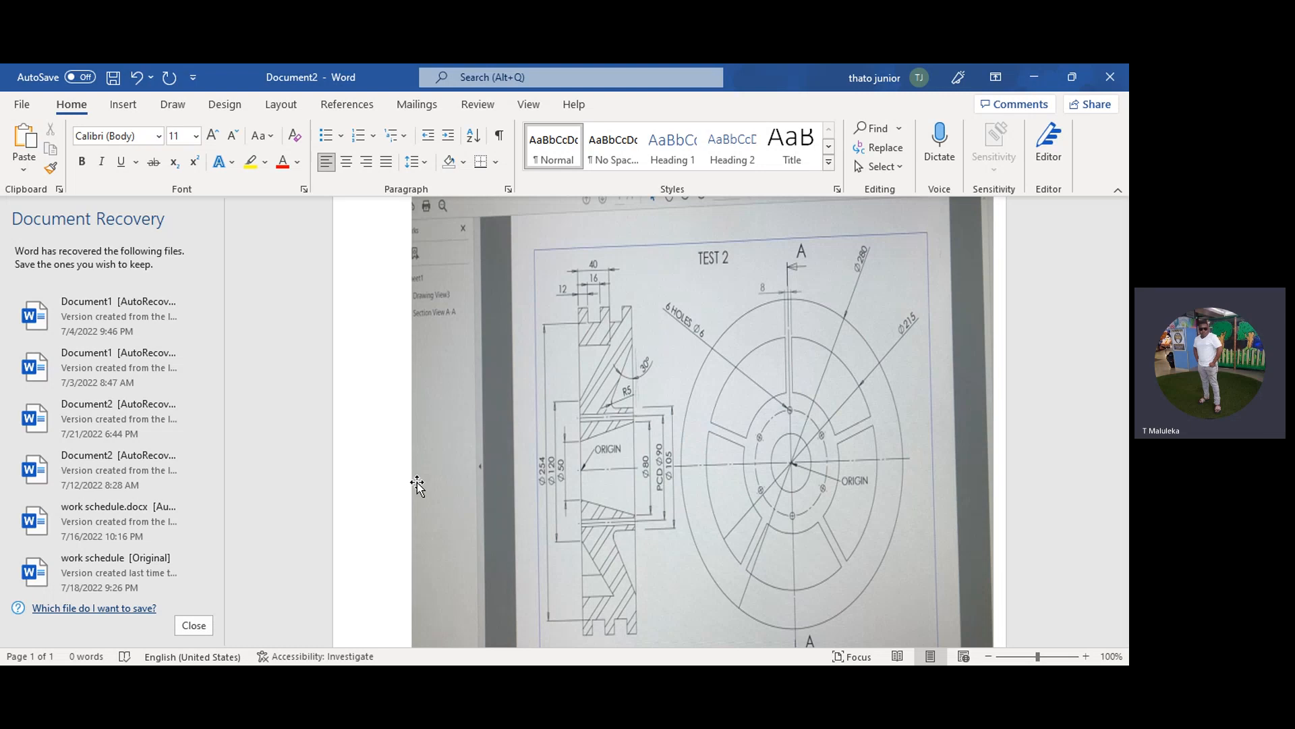
scroll(417, 486, "down", 2)
scroll(417, 486, "up", 1)
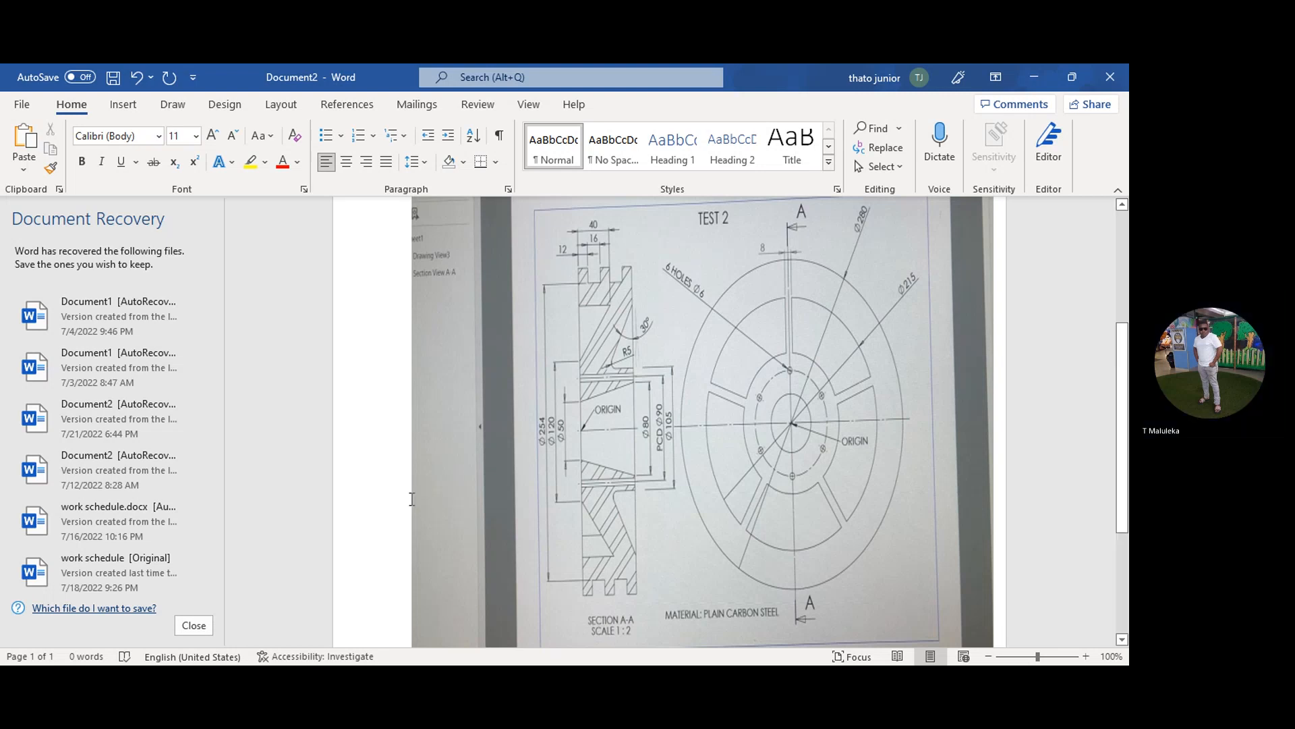
scroll(669, 422, "down", 2)
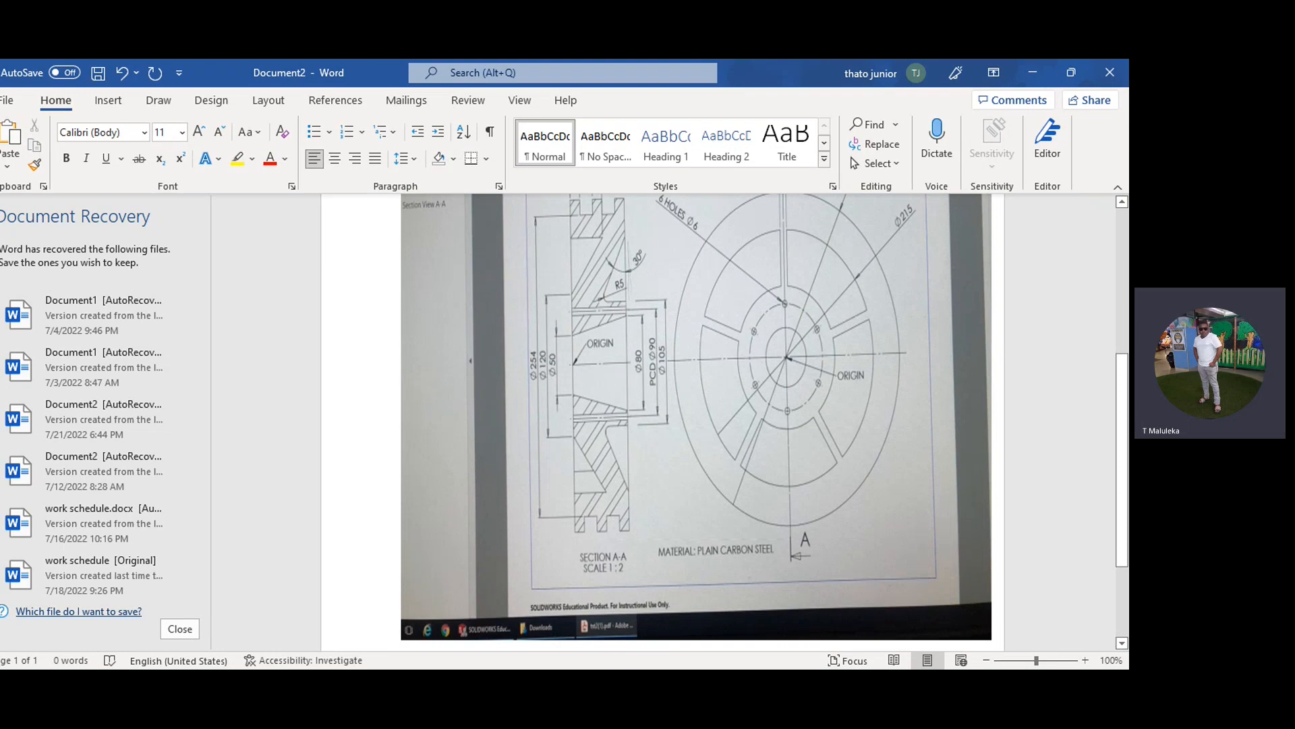
scroll(669, 421, "up", 1)
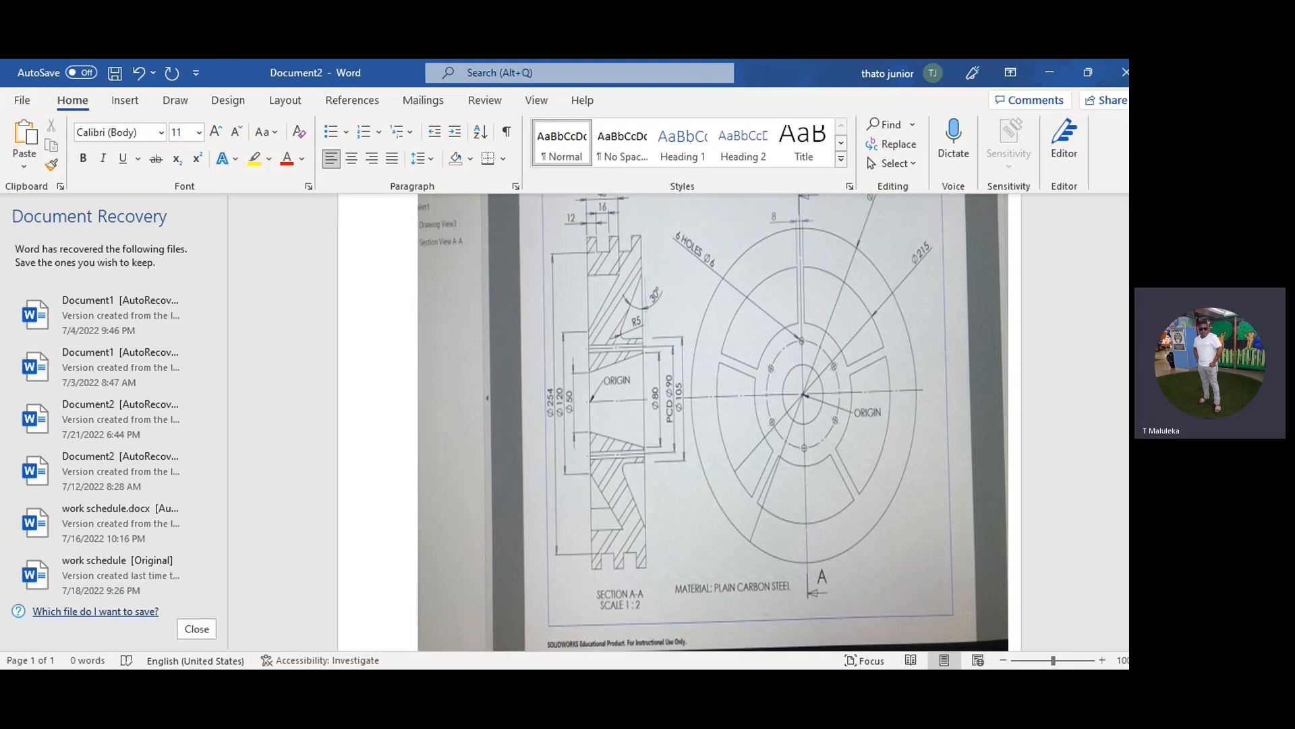
scroll(713, 422, "up", 1)
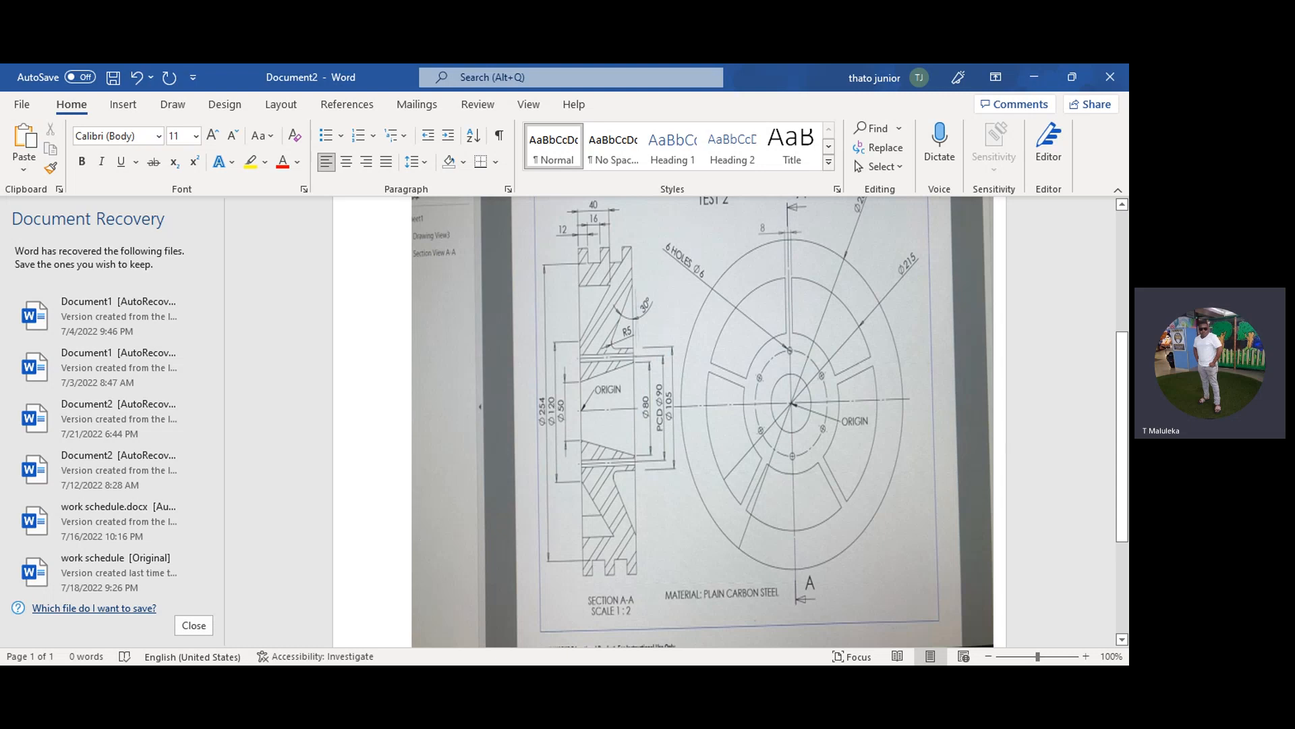
scroll(708, 422, "up", 3)
scroll(709, 422, "down", 2)
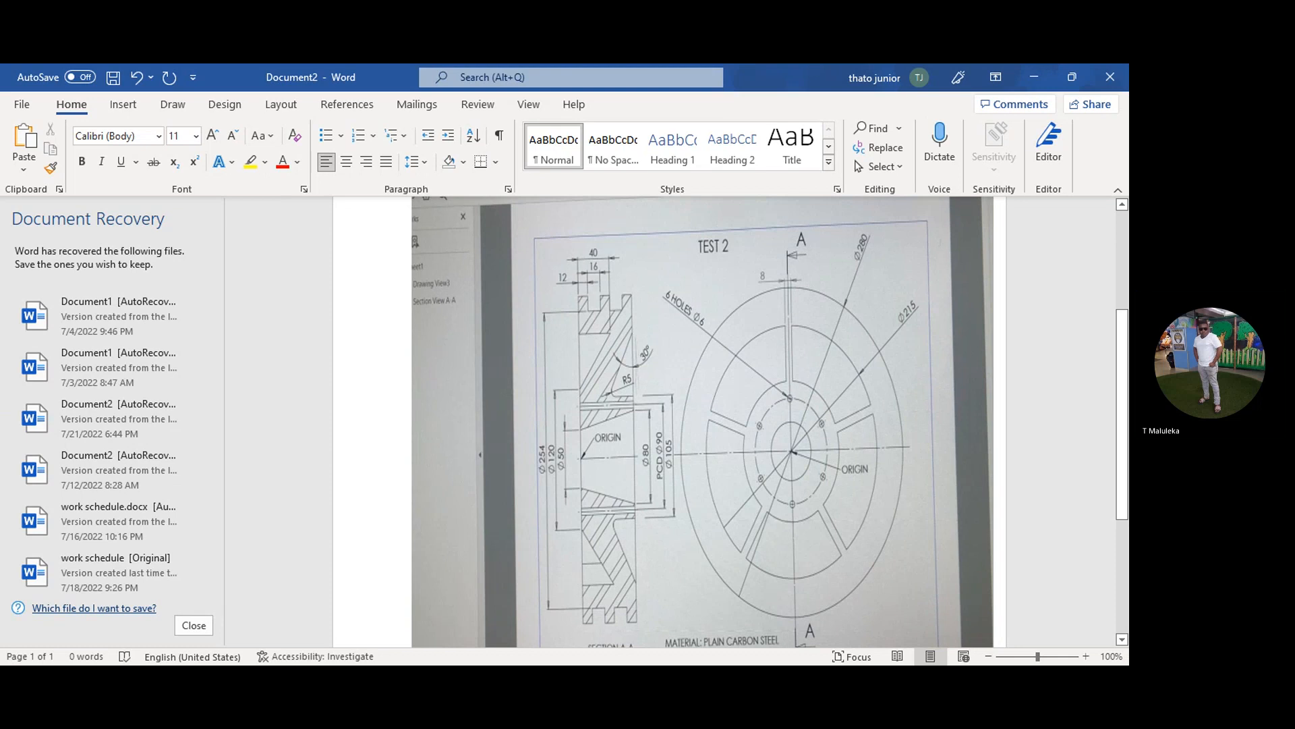
scroll(709, 421, "down", 1)
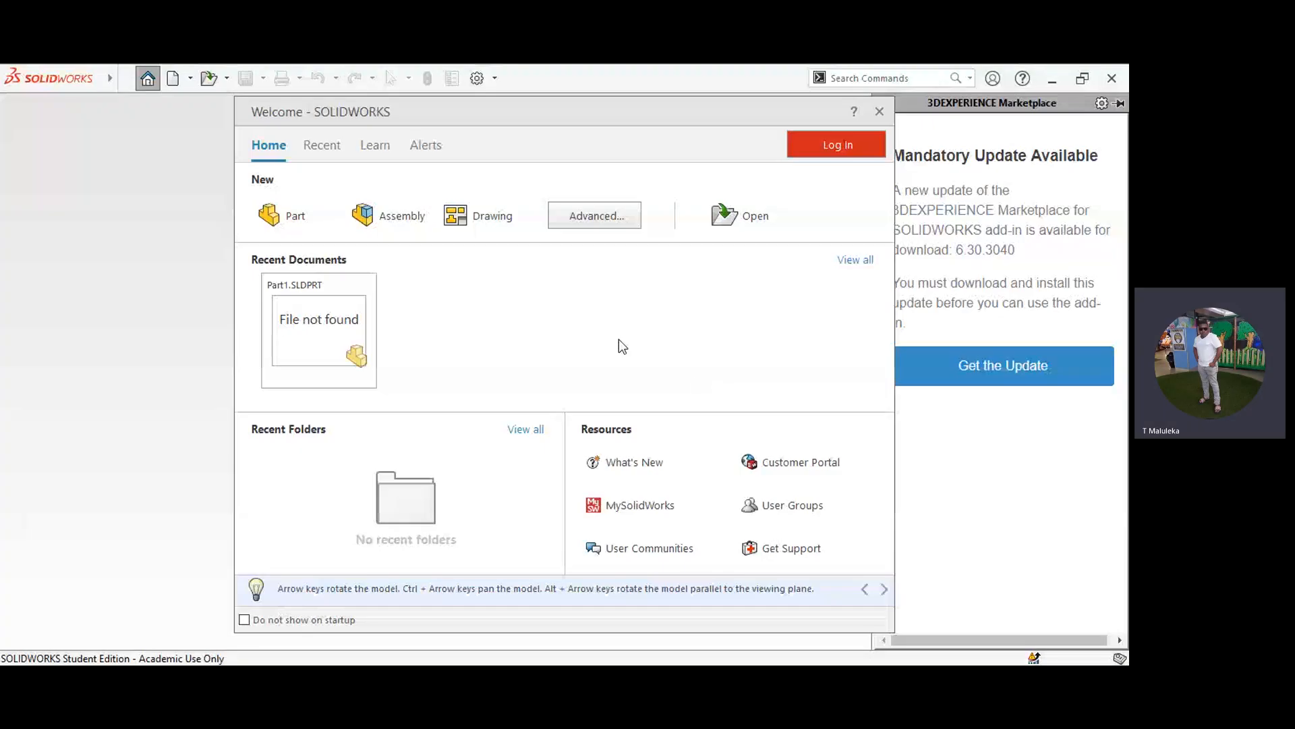
Step: Switch to SOLIDWORKS, create a new part with a widened graphics area, and start a sketch on the Right Plane
left_click(285, 211)
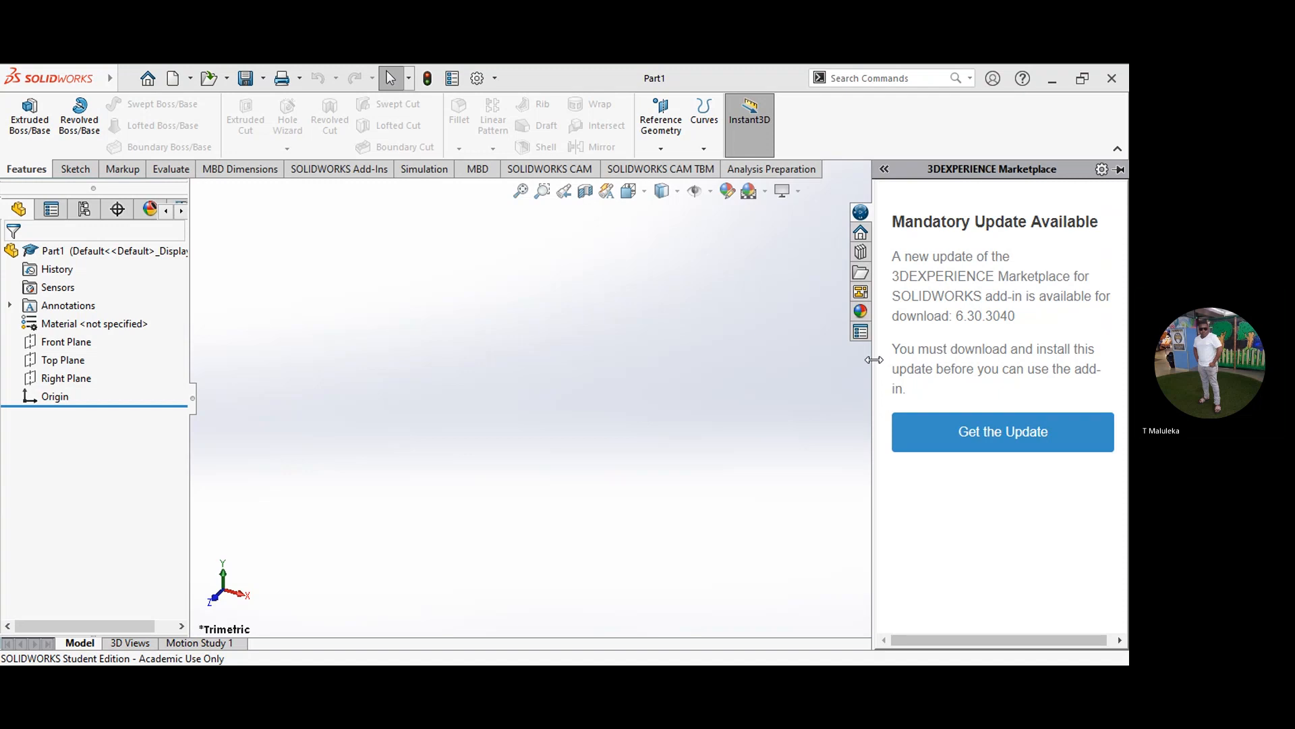
left_click_drag(874, 360, 1076, 381)
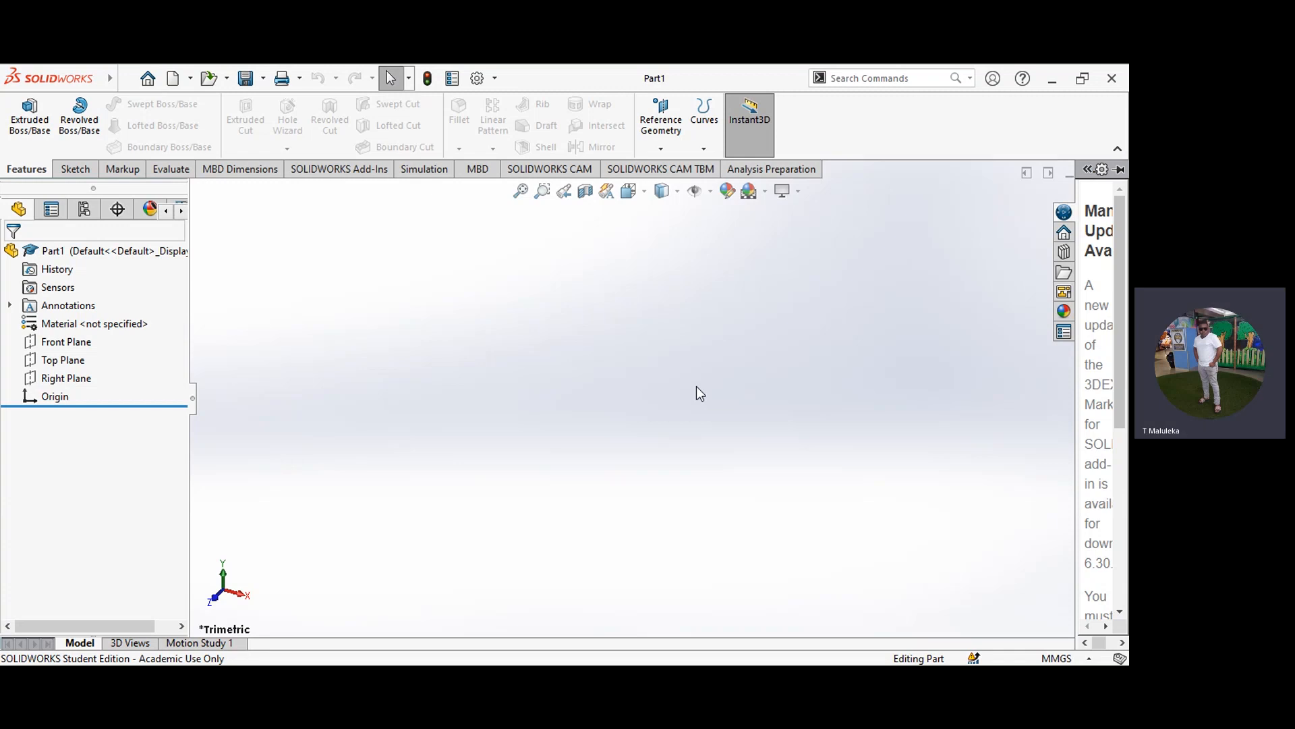
left_click(82, 169)
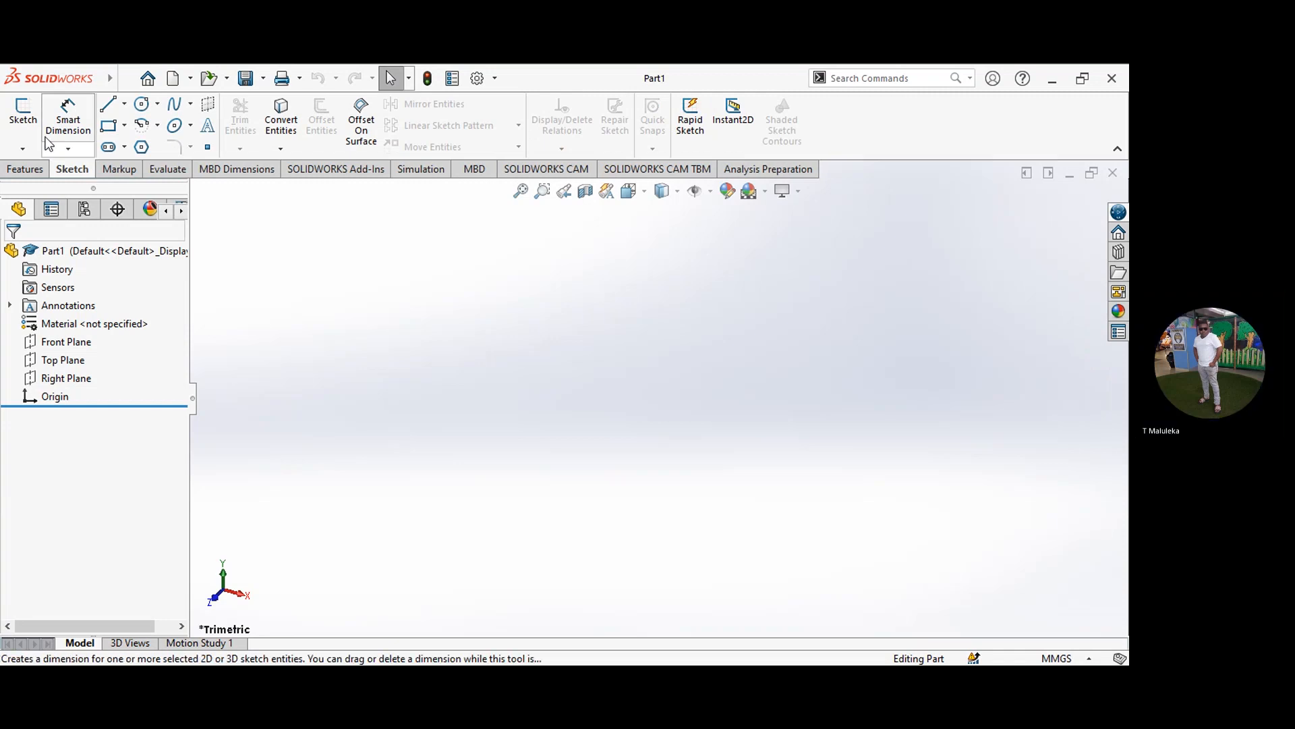
left_click(22, 114)
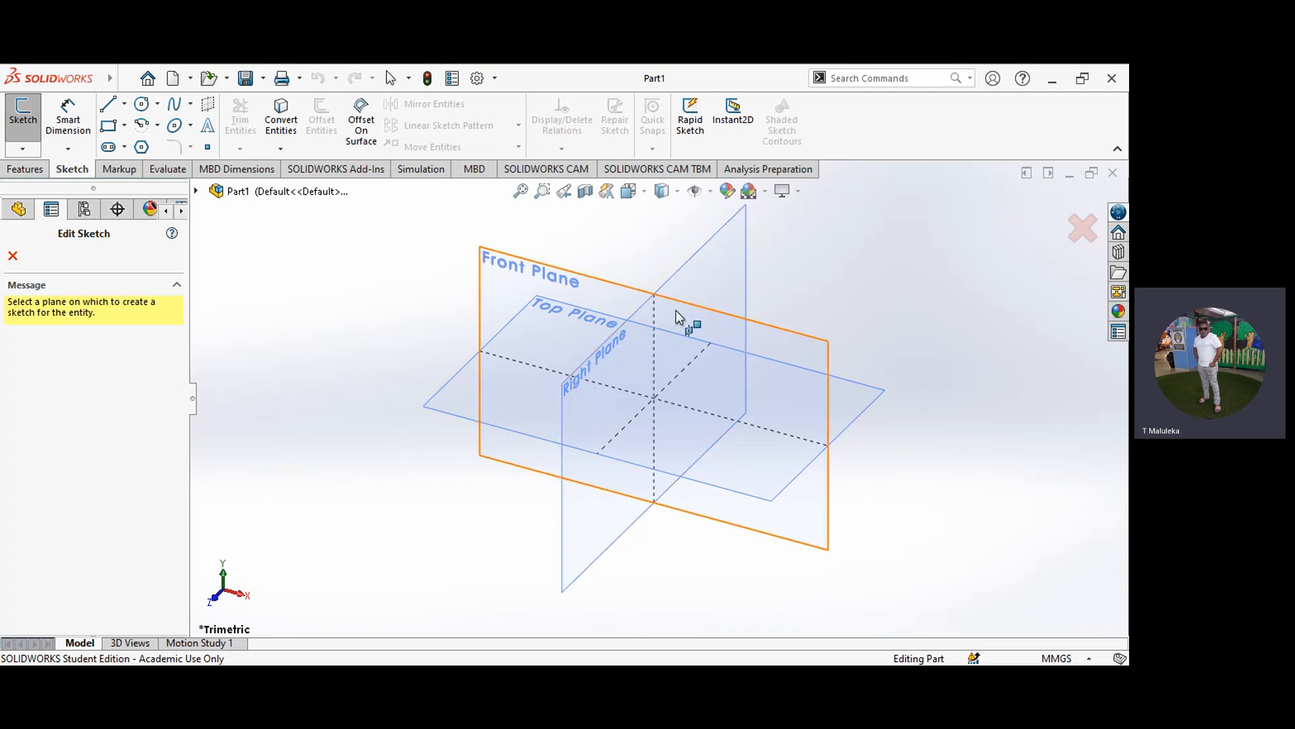
left_click(706, 279)
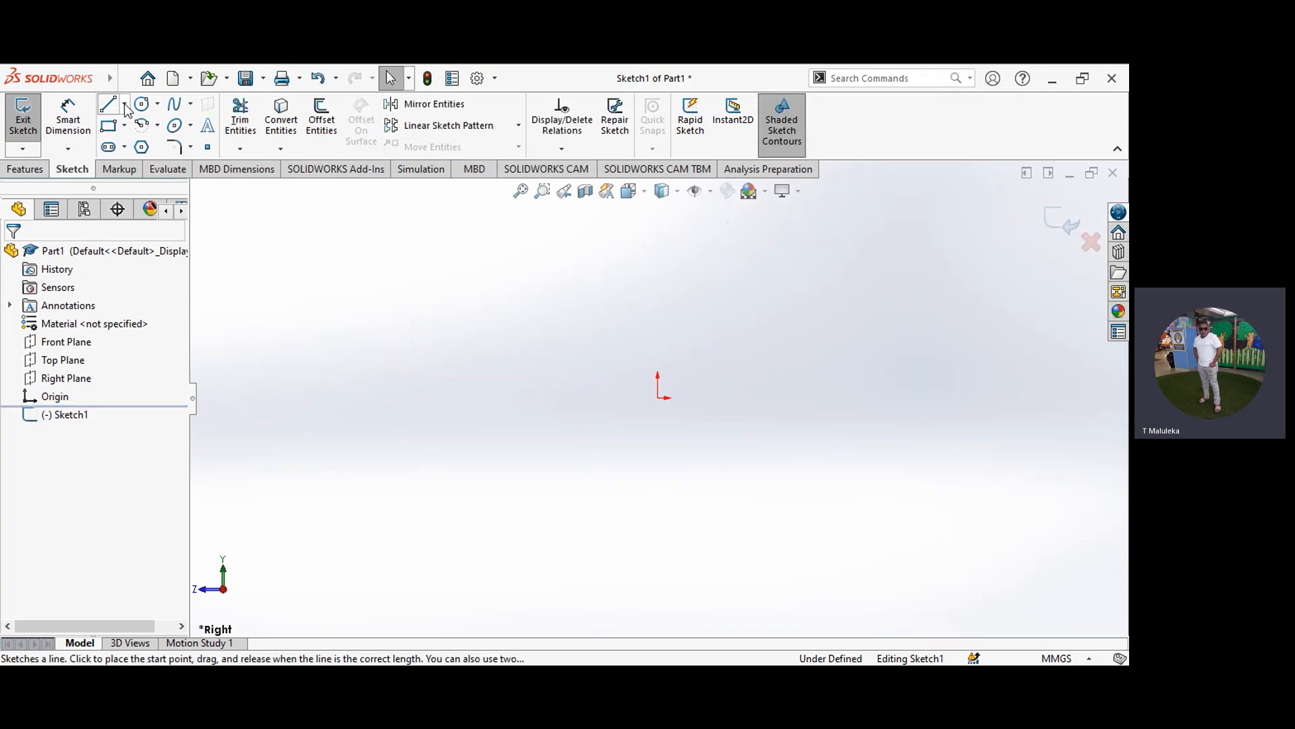
Step: Sketch a horizontal centerline about 235 mm long passing through the origin
left_click(125, 105)
left_click(134, 149)
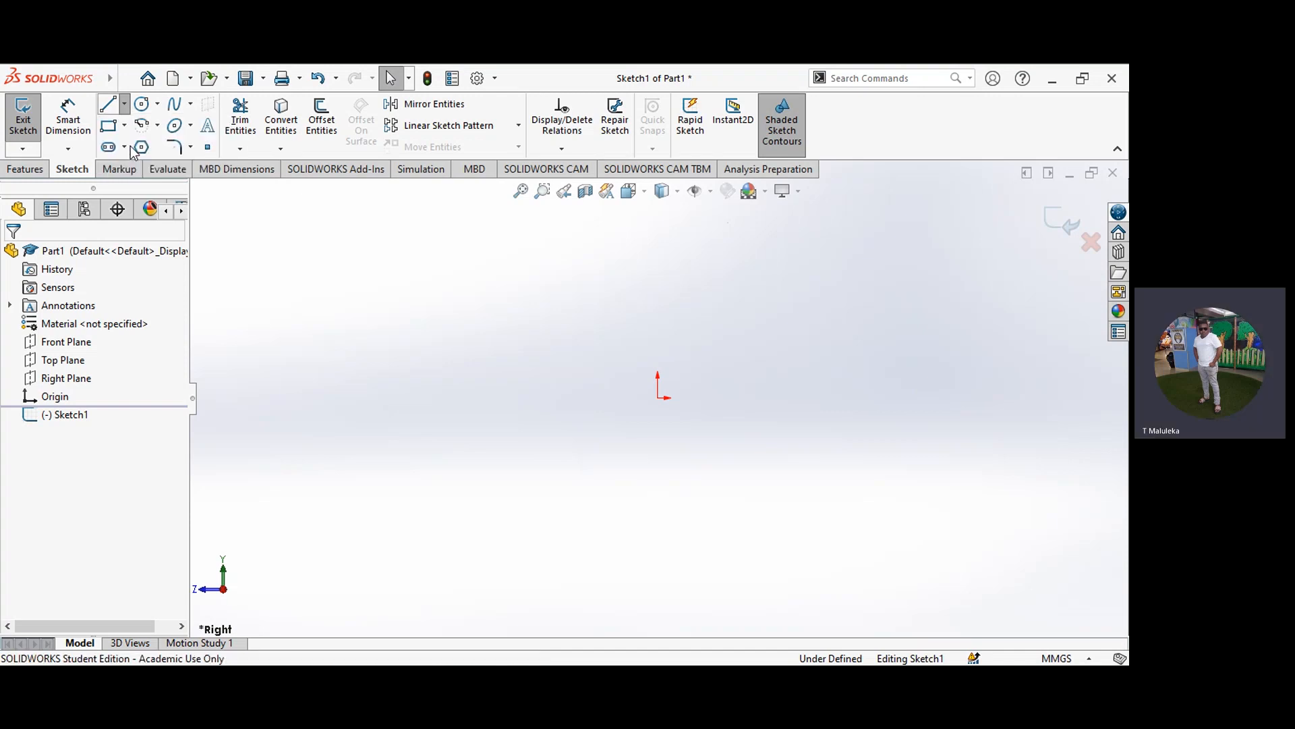
left_click(354, 399)
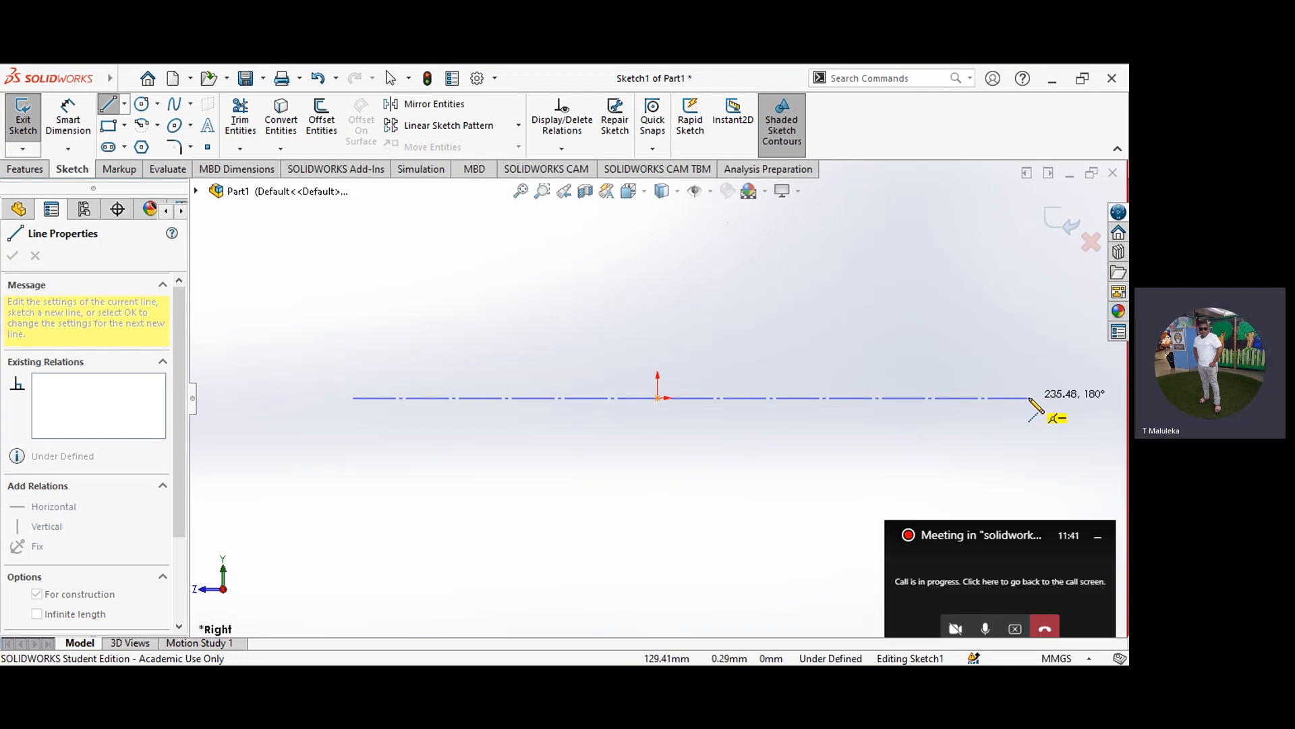
left_click(1029, 398)
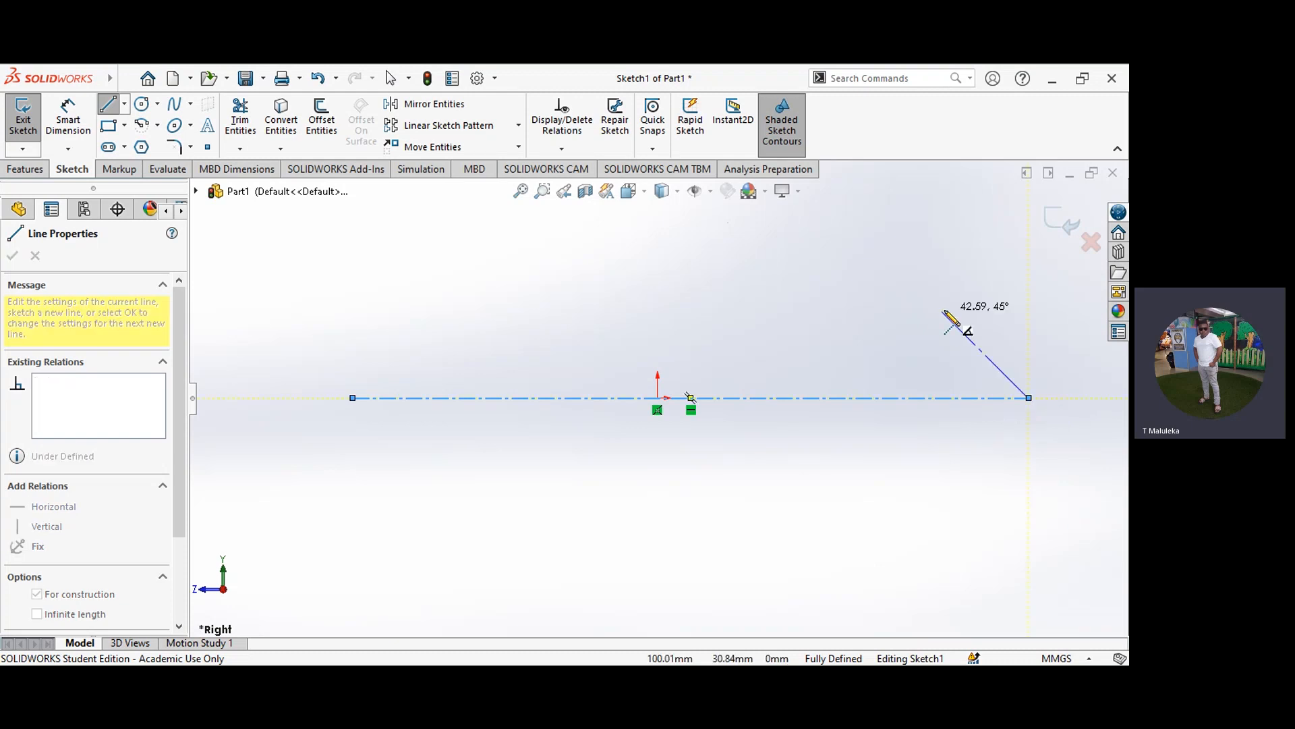
key("Escape")
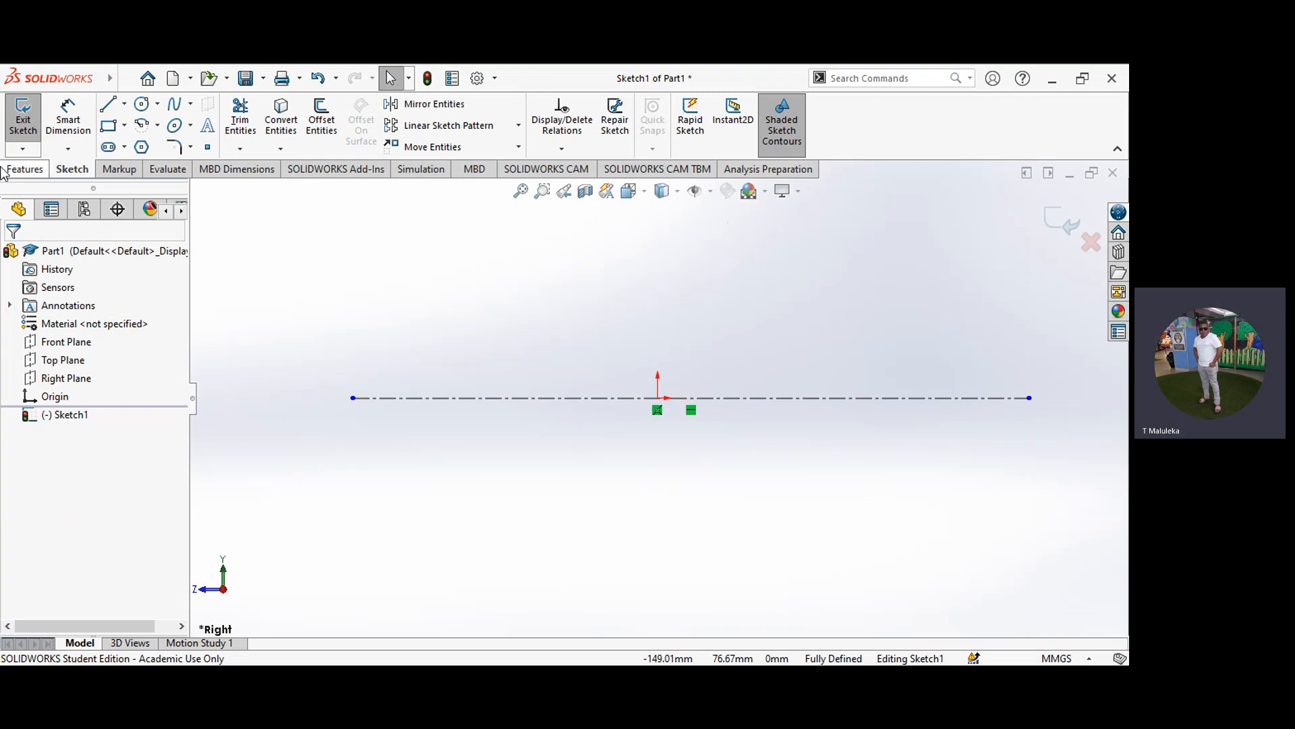
Step: Start the profile below the centerline with lines about 70 mm across, 14 mm down, 20 mm back, and 30 mm diagonally out to the outer edge
left_click(125, 104)
left_click(134, 127)
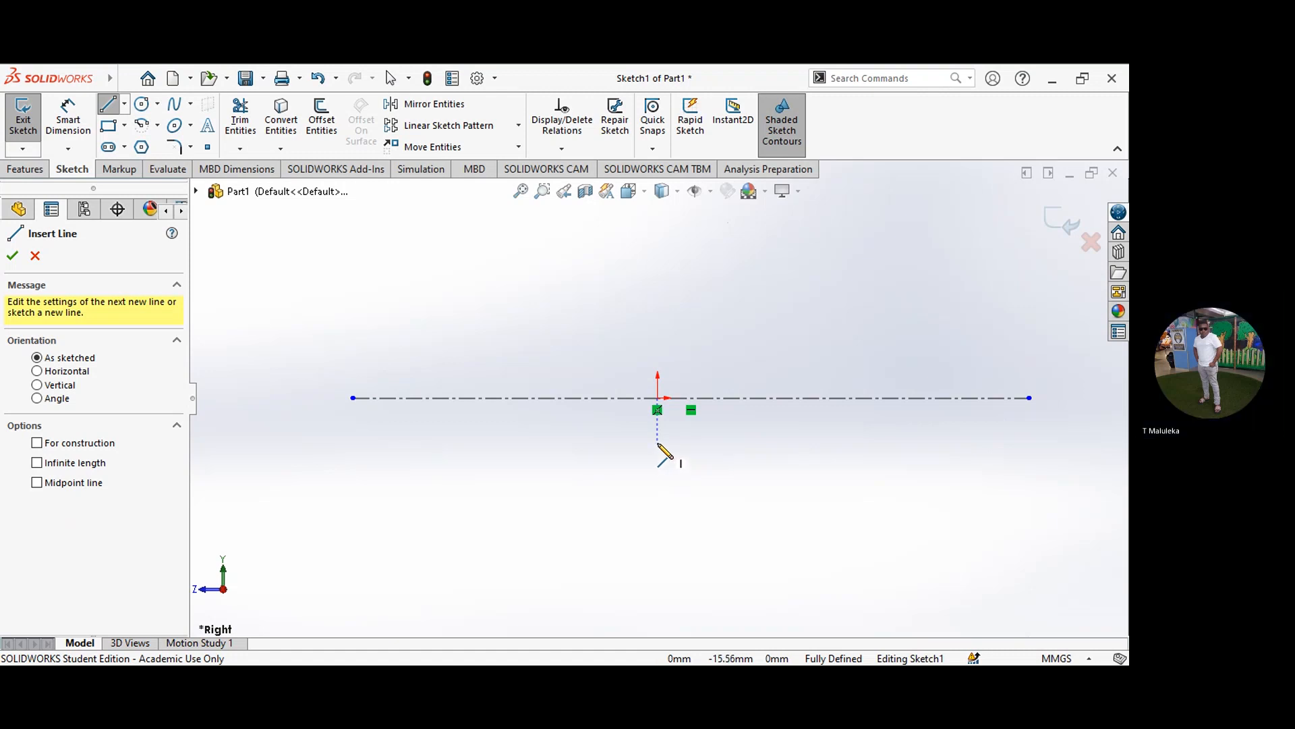
left_click(673, 434)
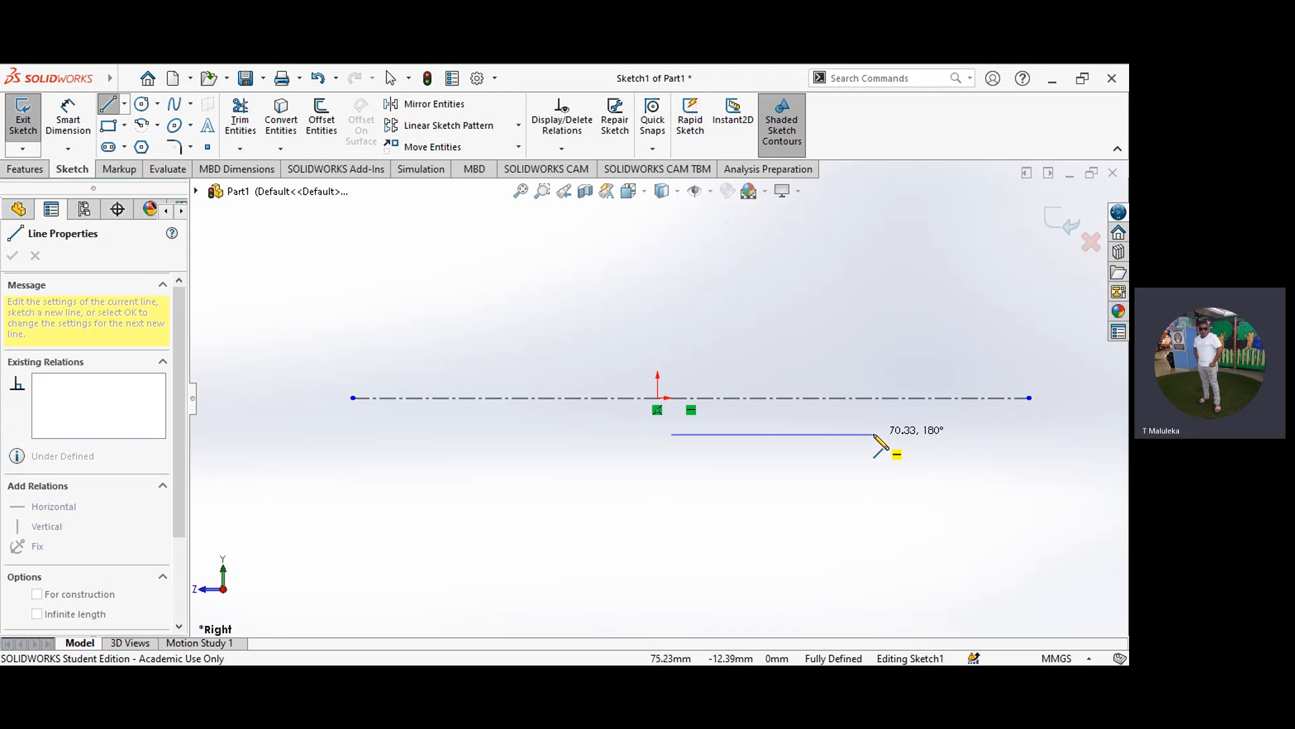
left_click(875, 434)
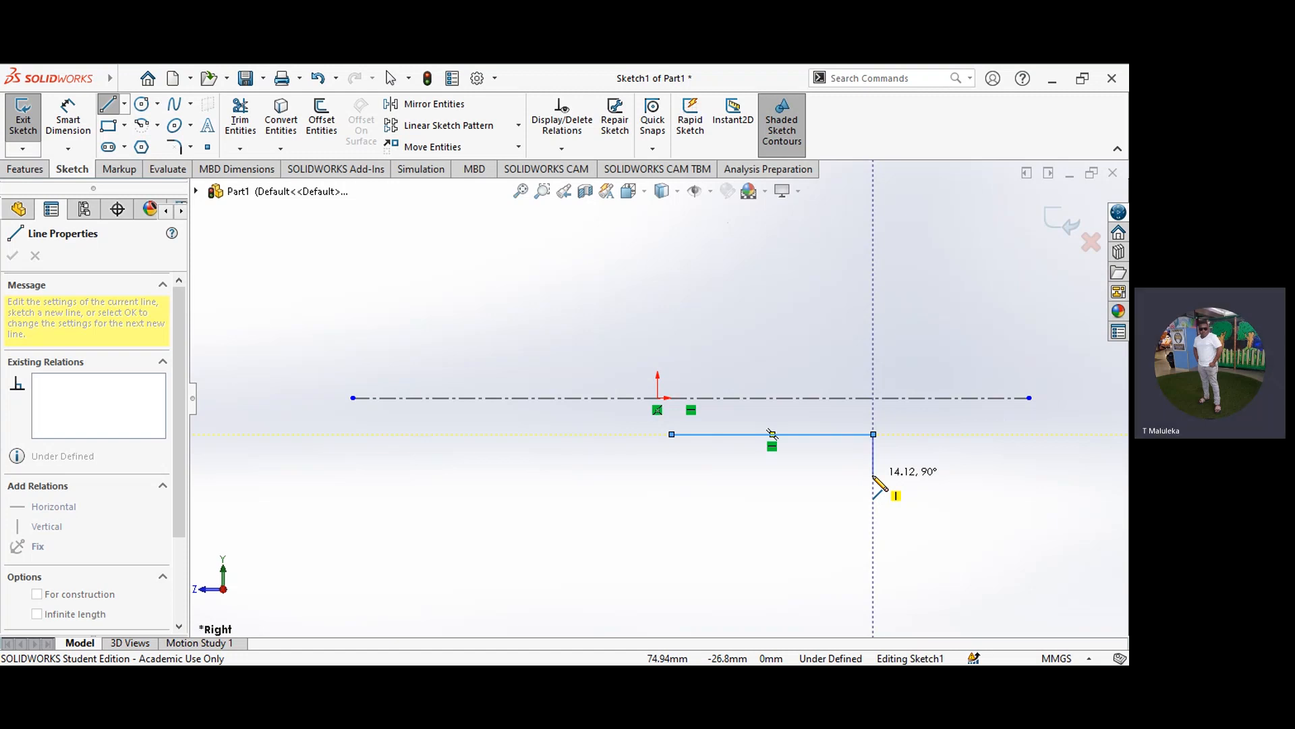
left_click(873, 475)
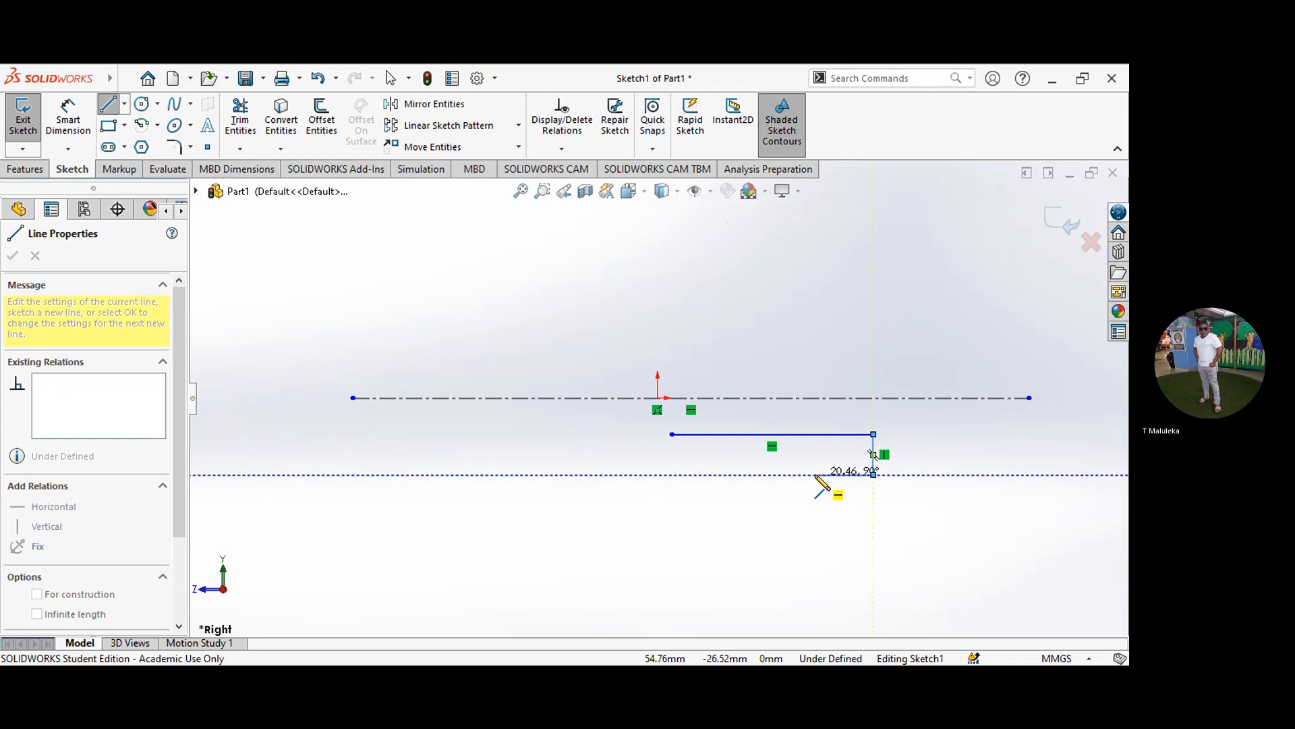
left_click(815, 474)
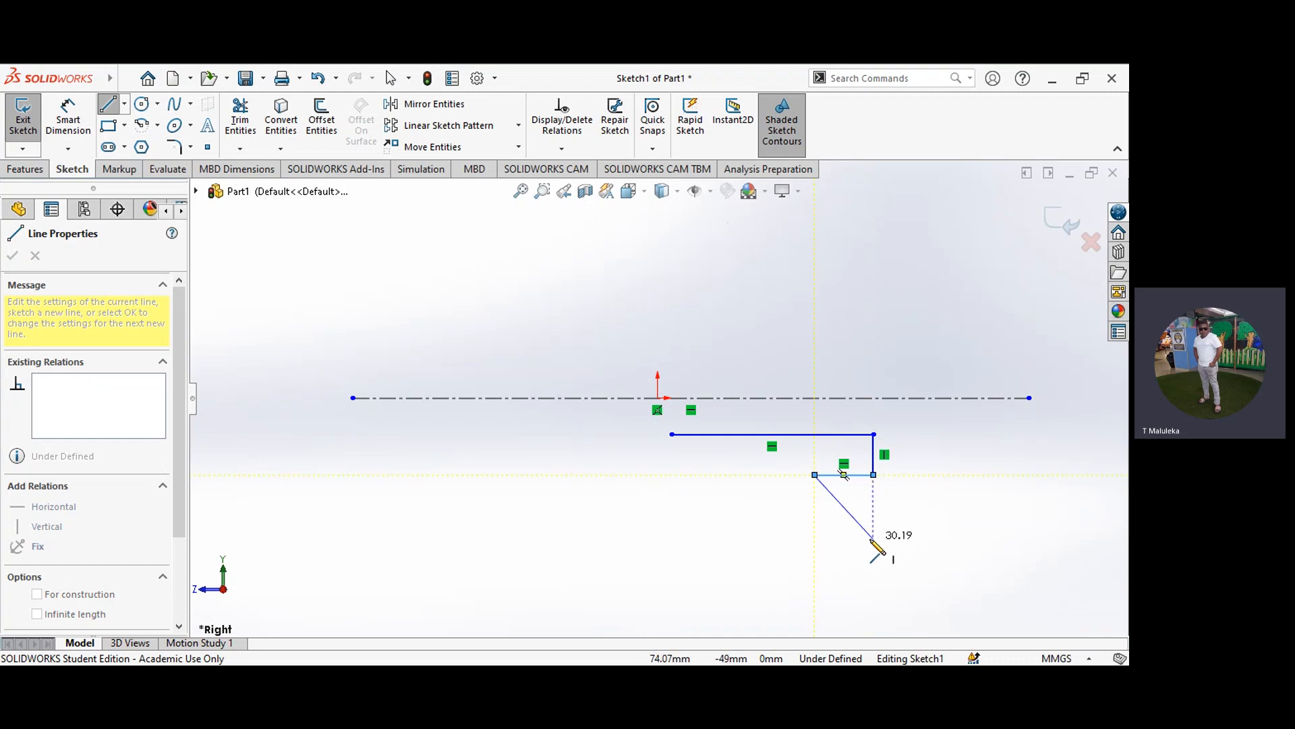
left_click(874, 539)
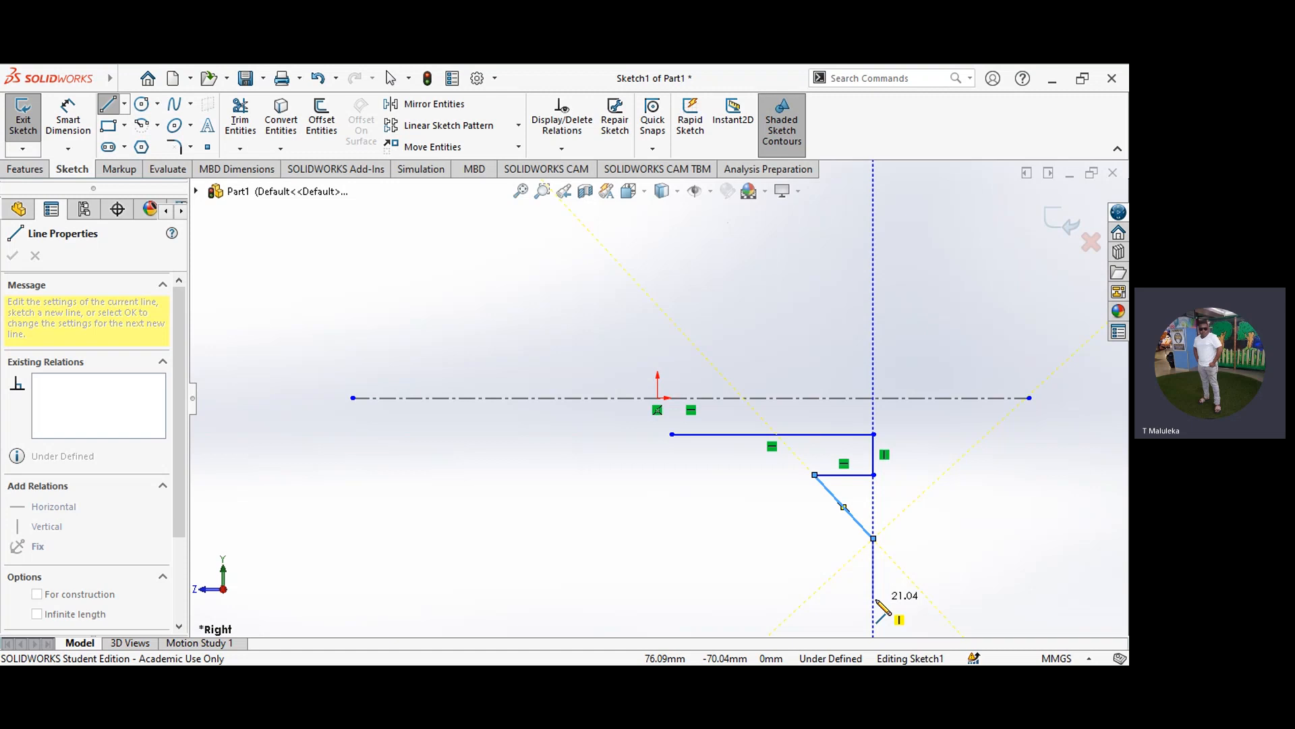
Step: Continue the profile about 21 mm down and along the rim, with two rectangular grooves about 14 mm and 11 mm wide
left_click(874, 599)
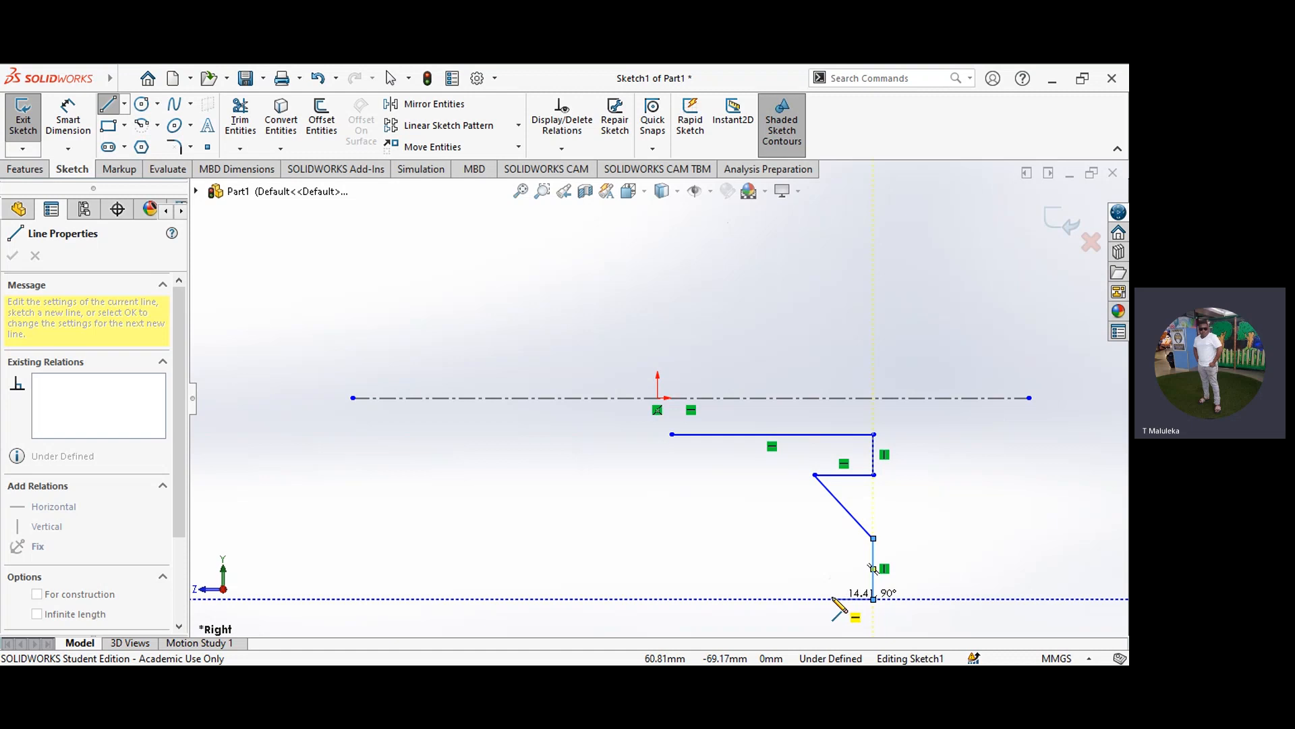
left_click(834, 598)
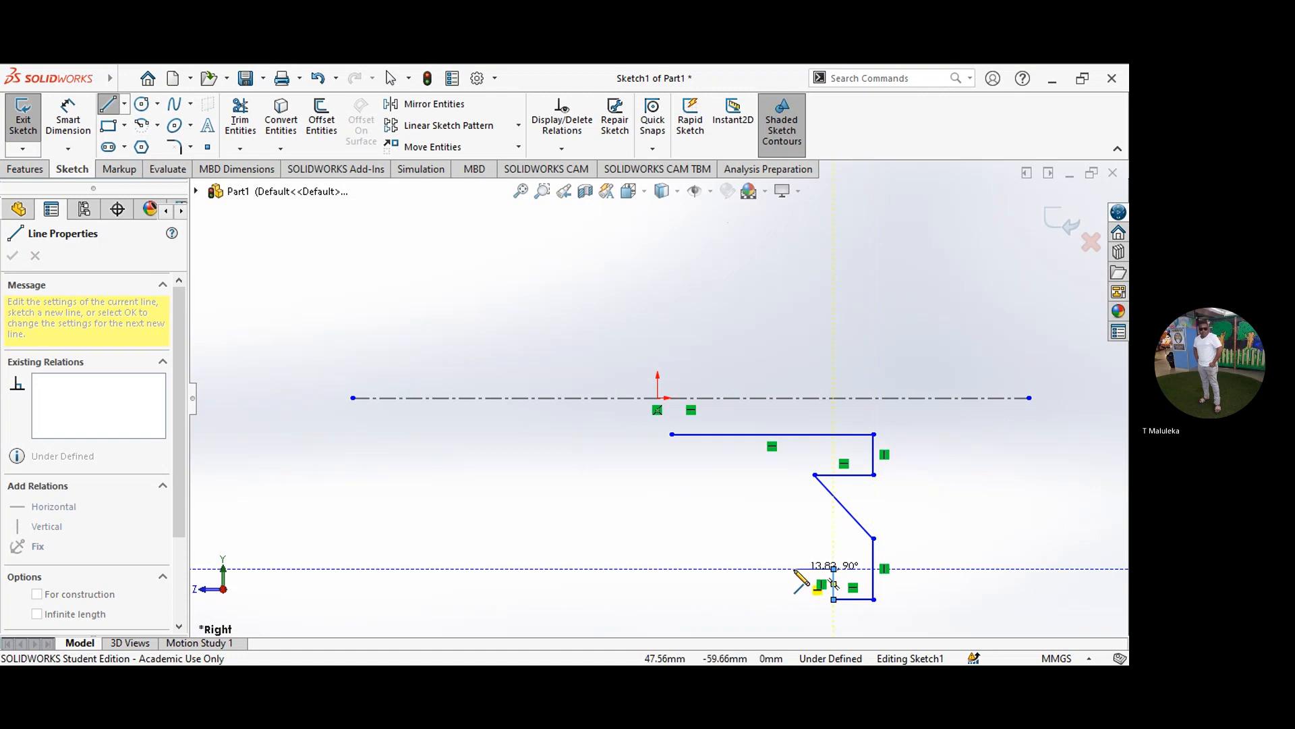
left_click(794, 569)
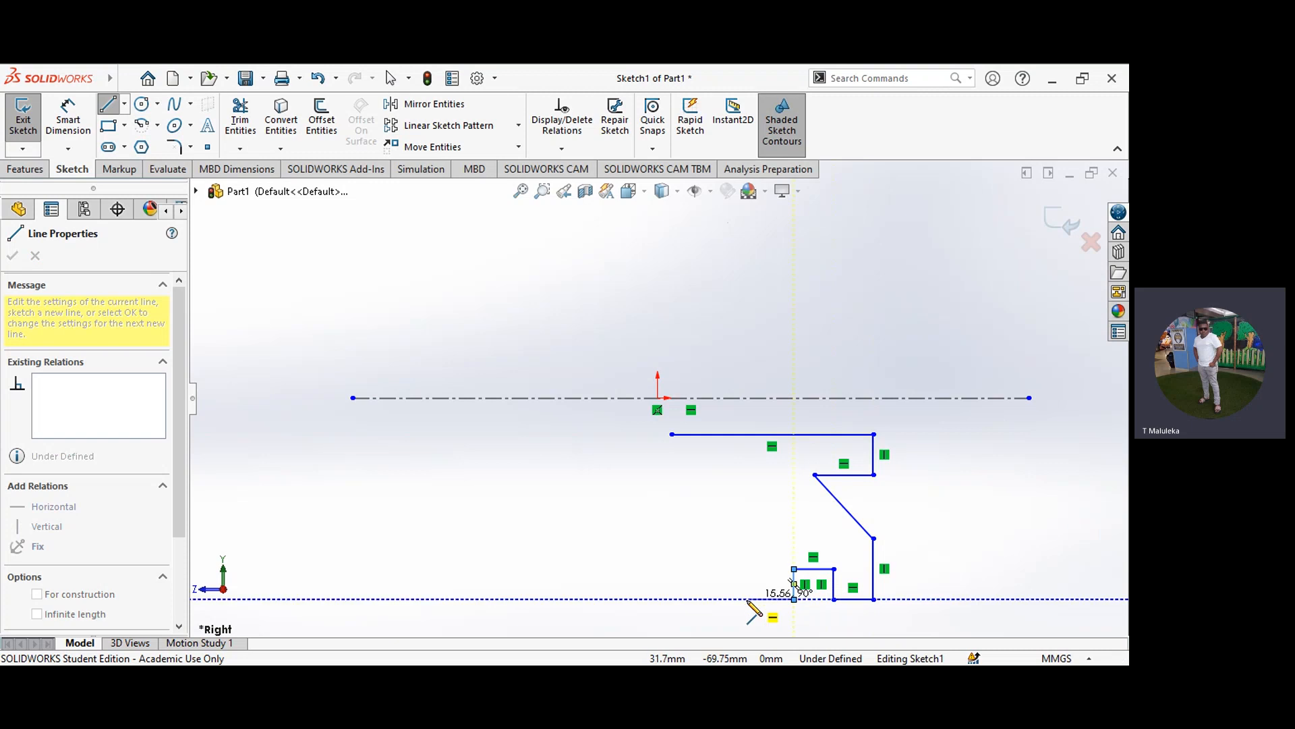
left_click(794, 599)
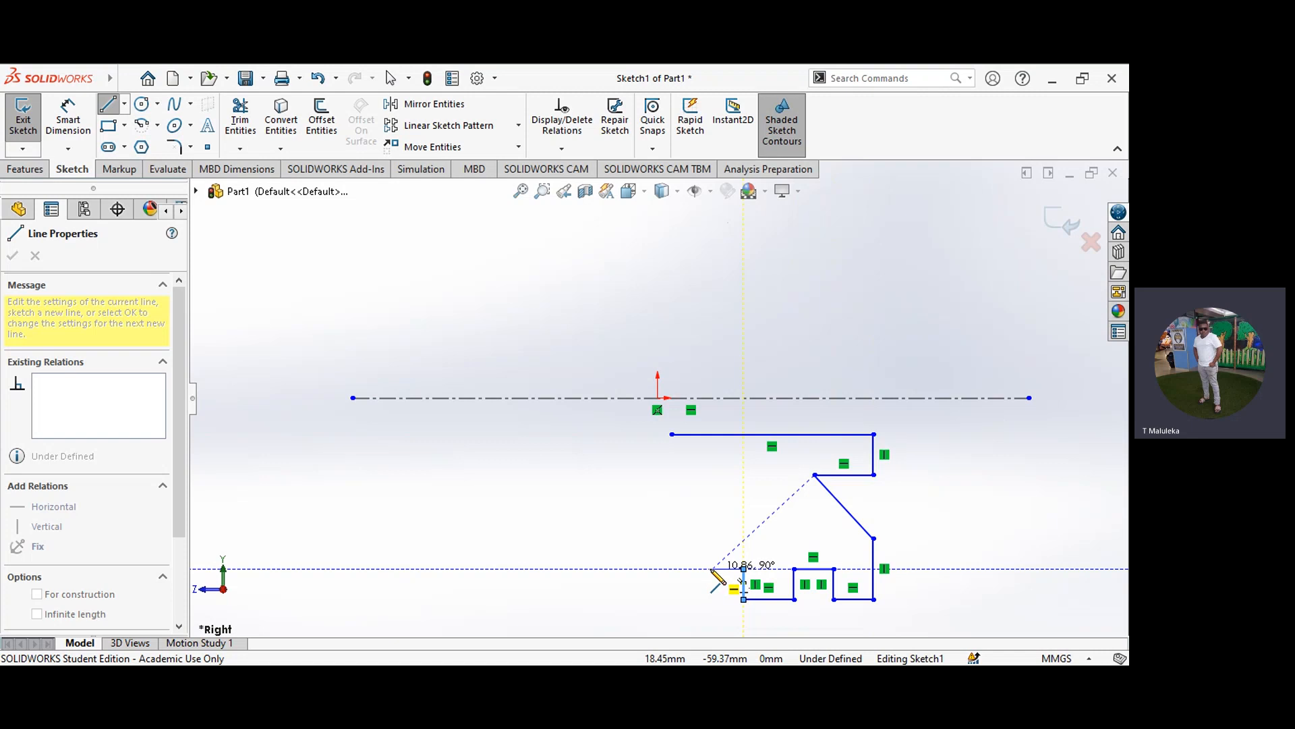
left_click(713, 569)
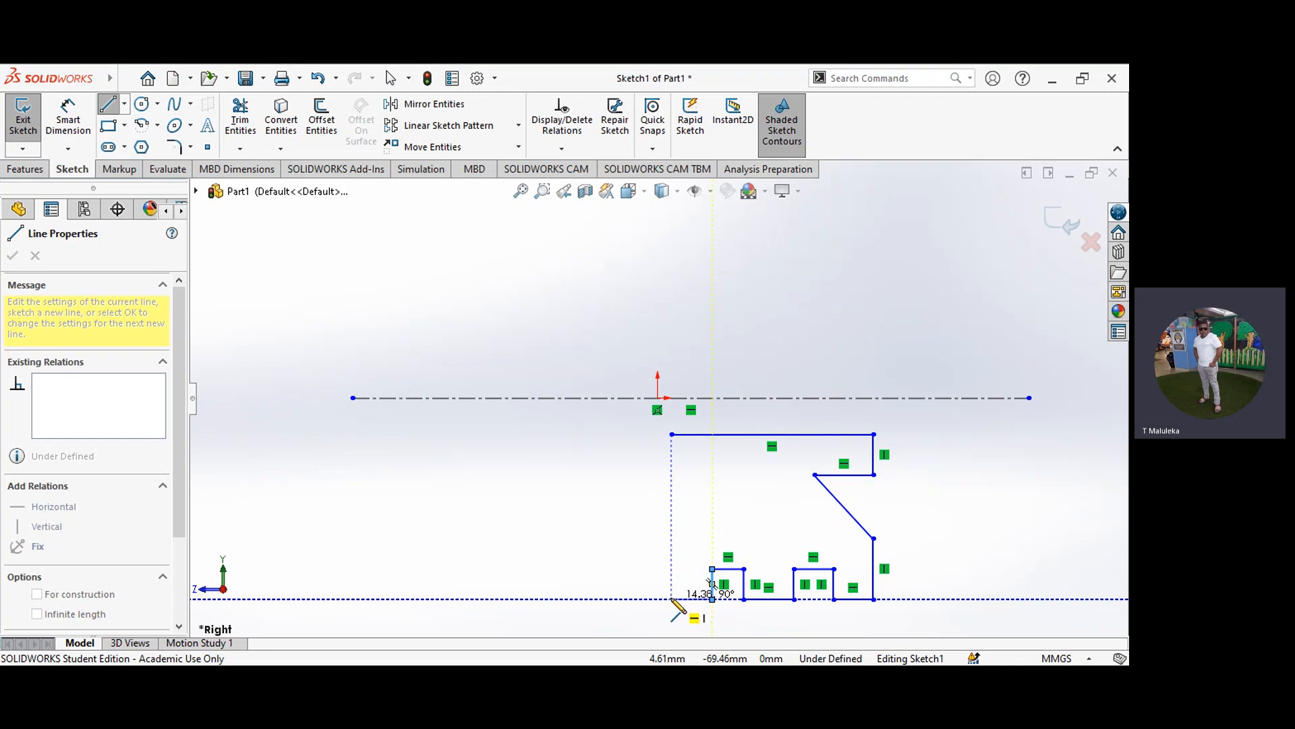
left_click(672, 599)
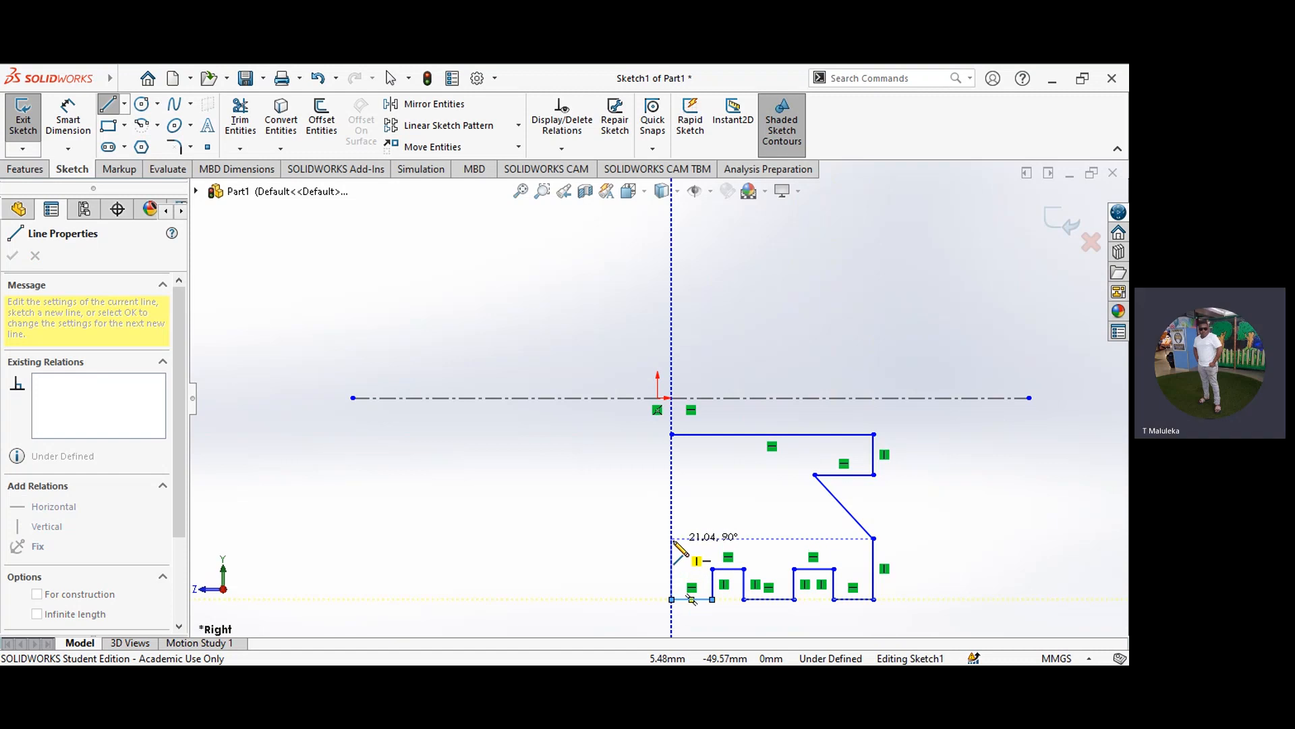
Step: Close the profile with lines about 21 mm up, 17 mm inward, 28 mm diagonally out, and 14 mm up to the starting corner
double_click(672, 538)
left_click(673, 538)
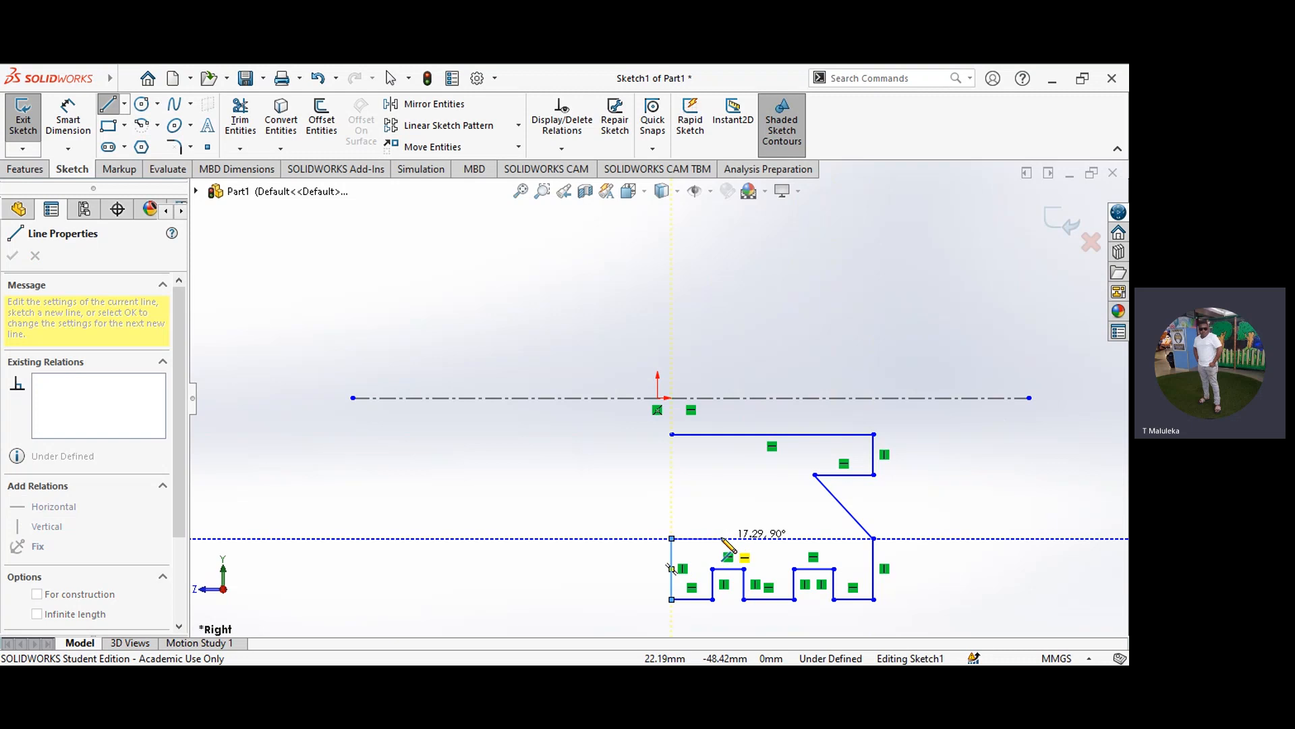
left_click(721, 537)
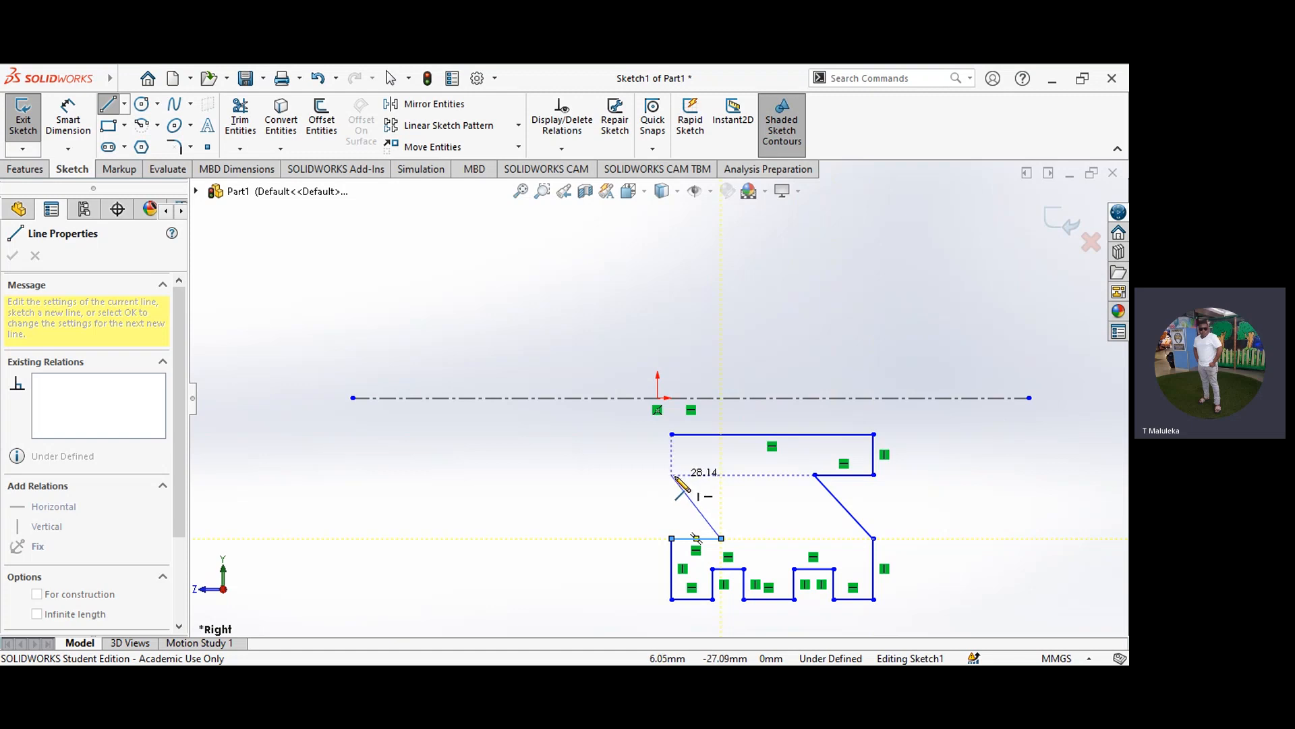
double_click(672, 475)
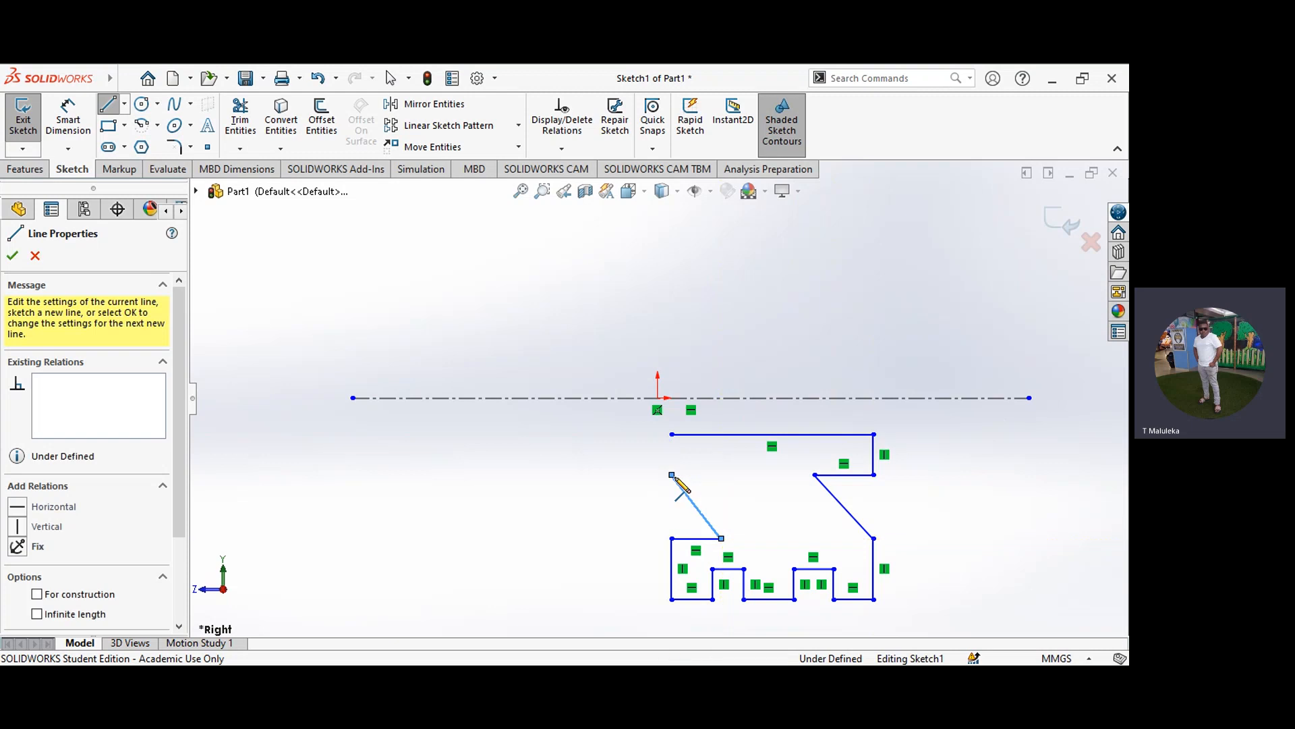
left_click(672, 475)
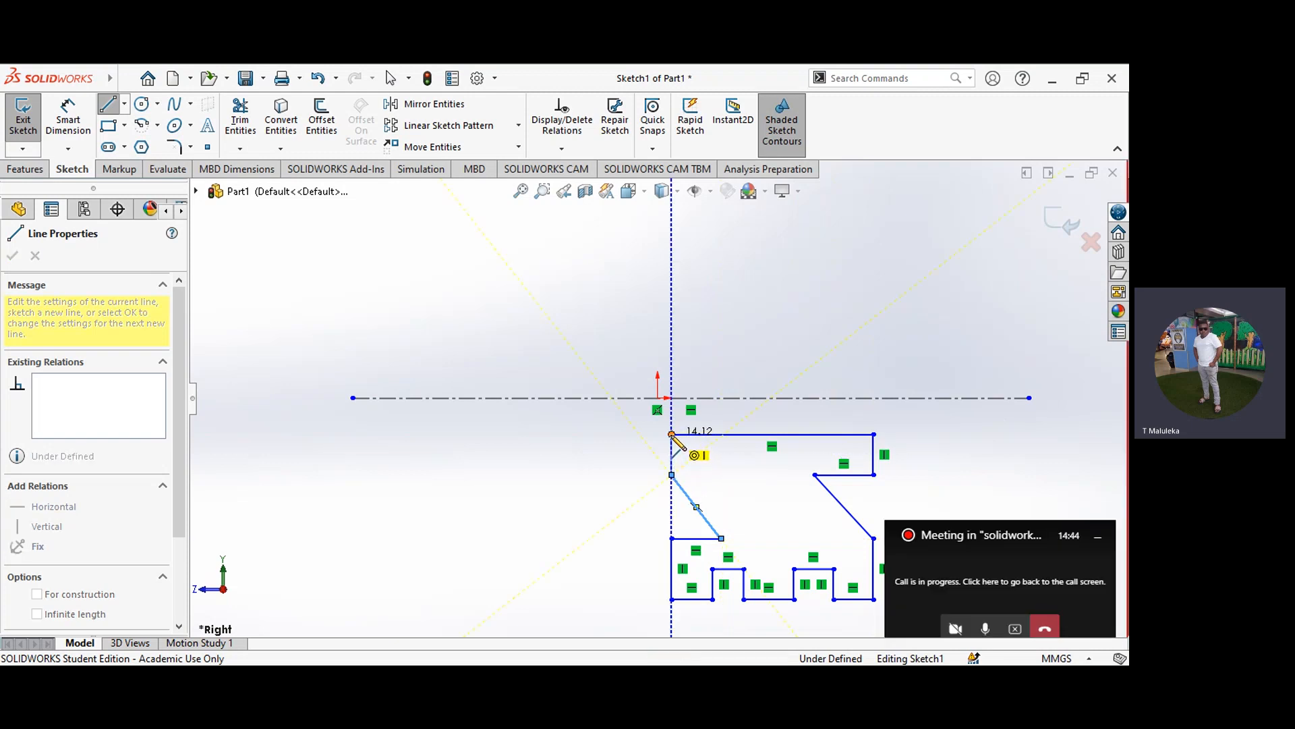
left_click(671, 434)
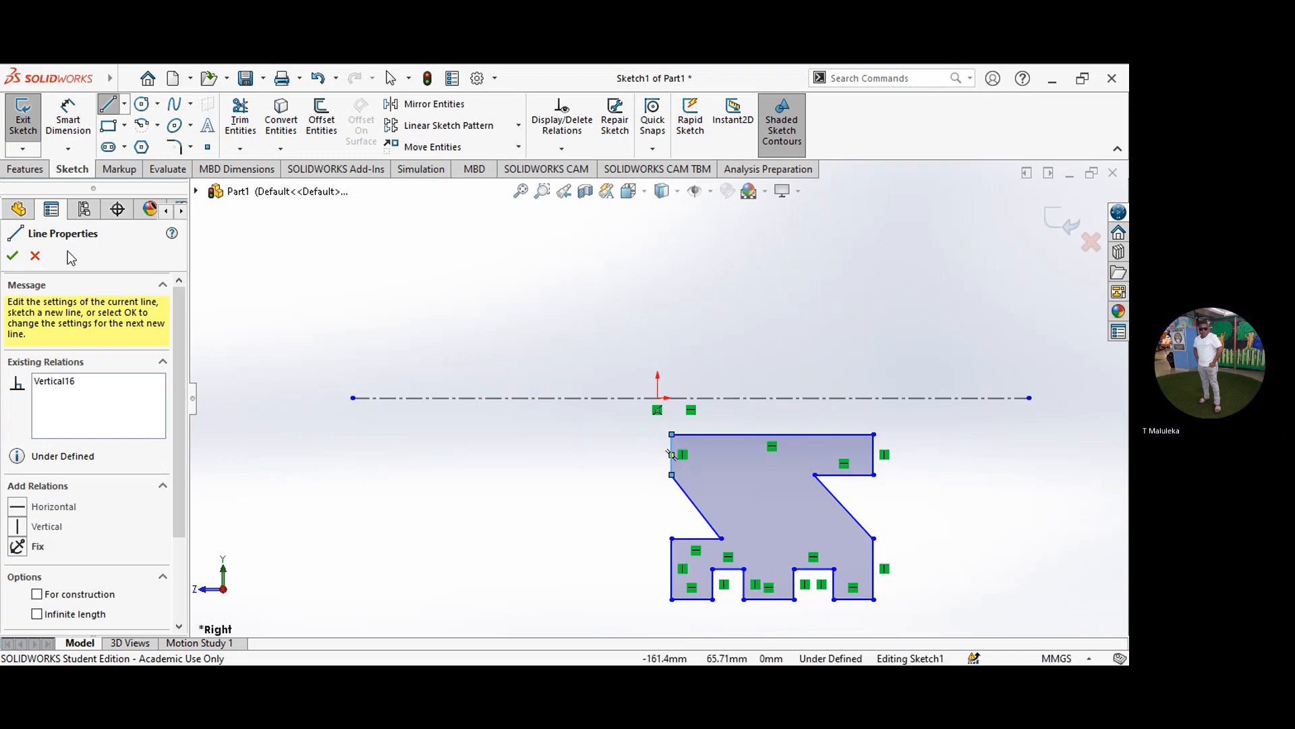
left_click(13, 256)
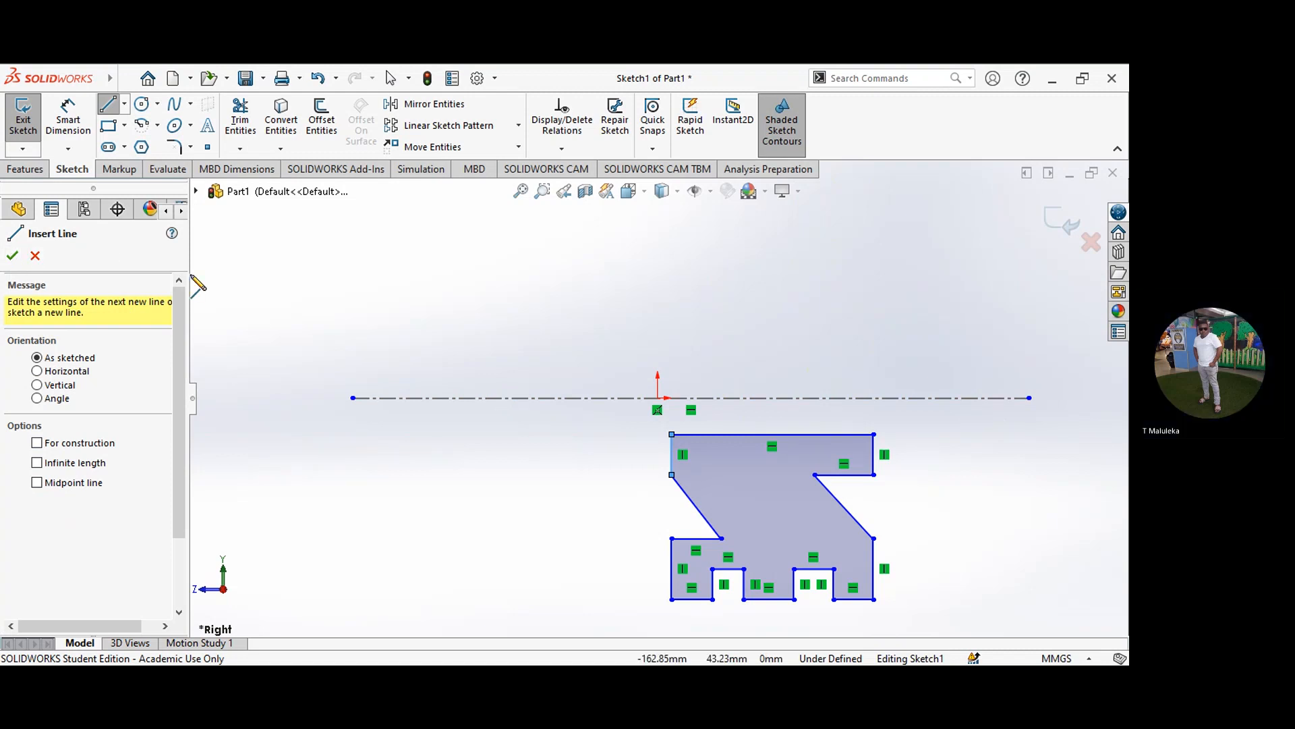
key("Escape")
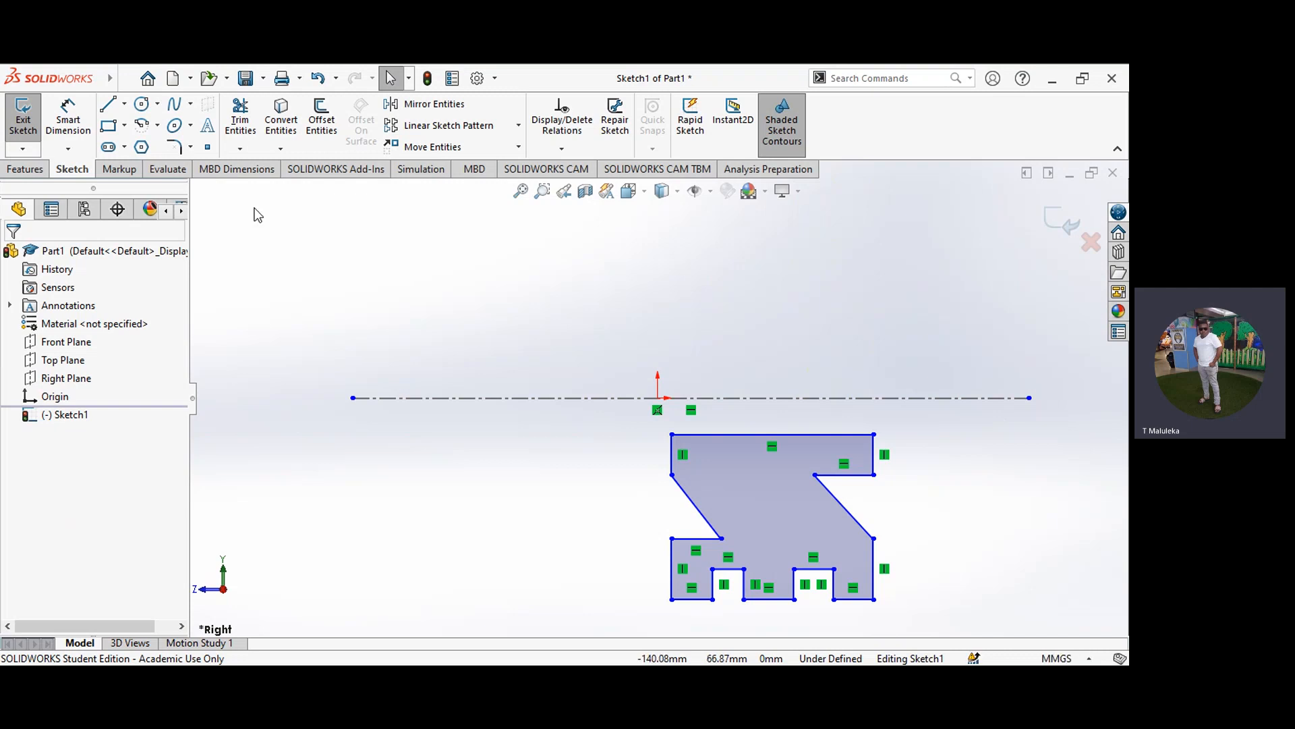
Step: Dimension the distance between the centerline and the profile's upper edge at 12.5 mm
left_click(75, 121)
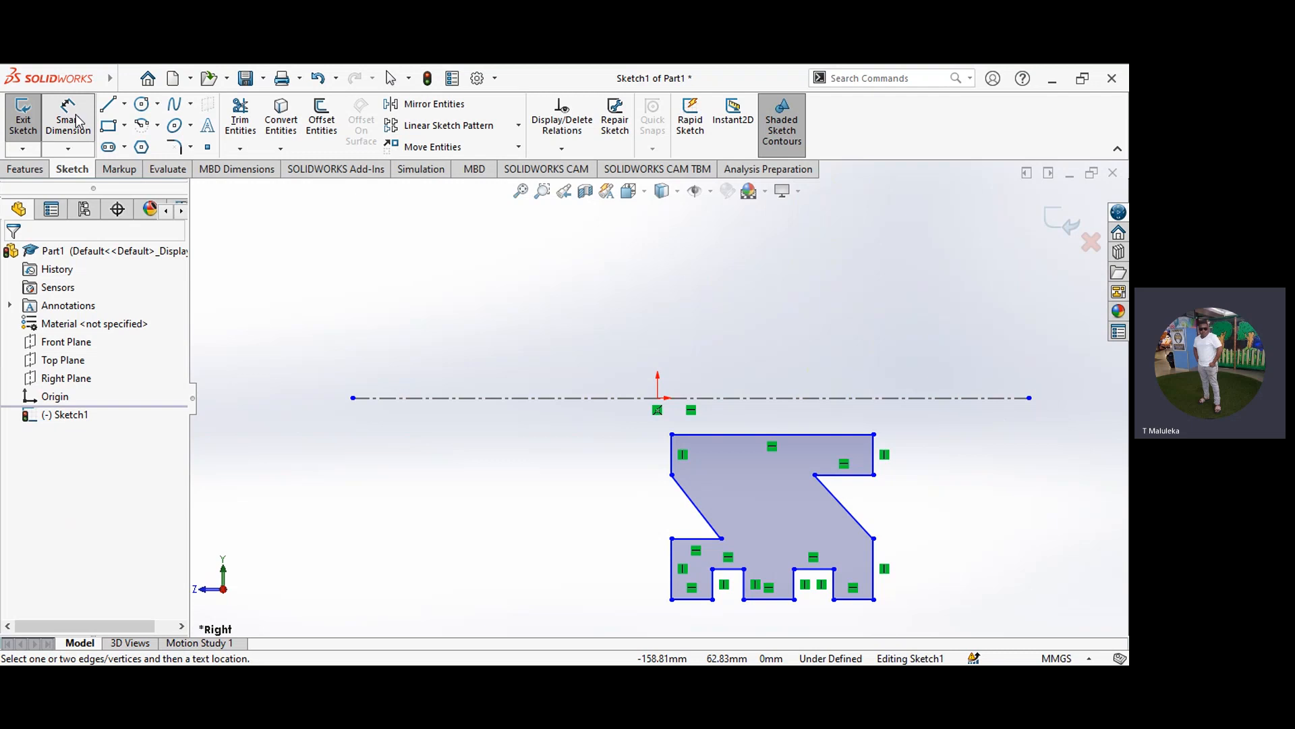
left_click(715, 399)
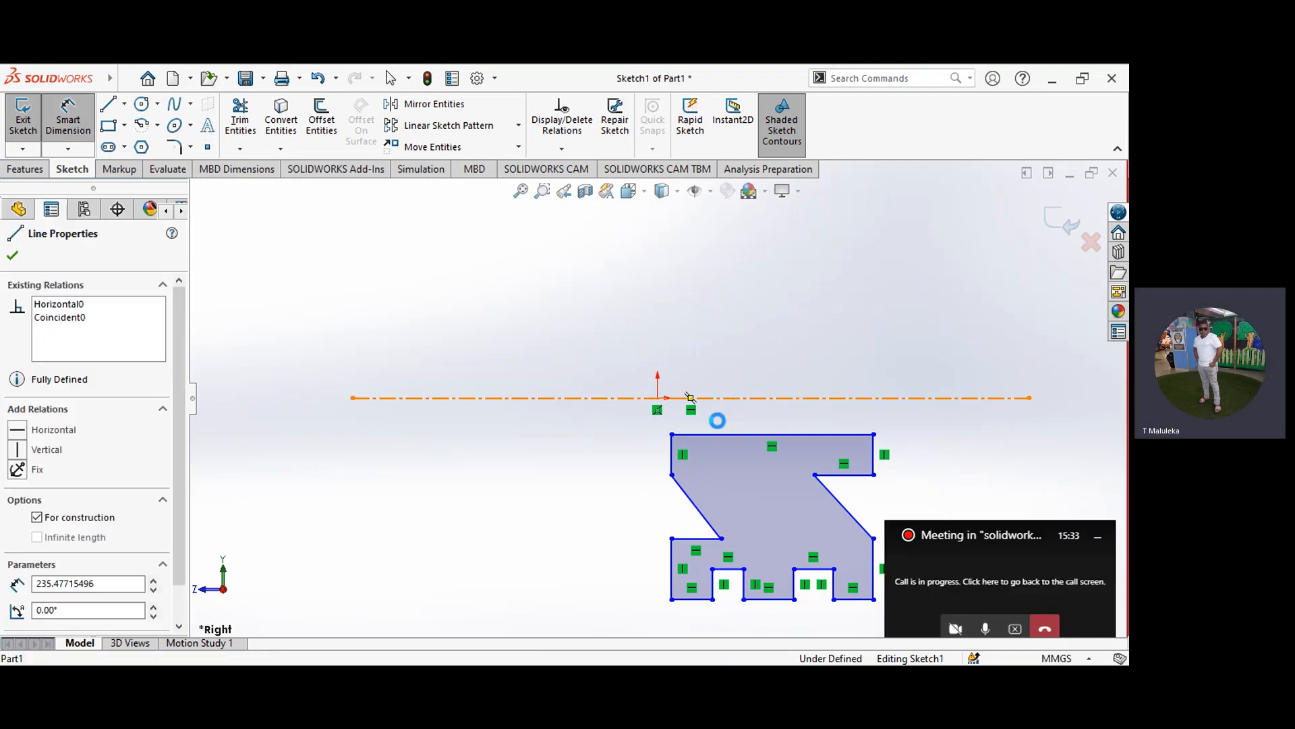
left_click(718, 434)
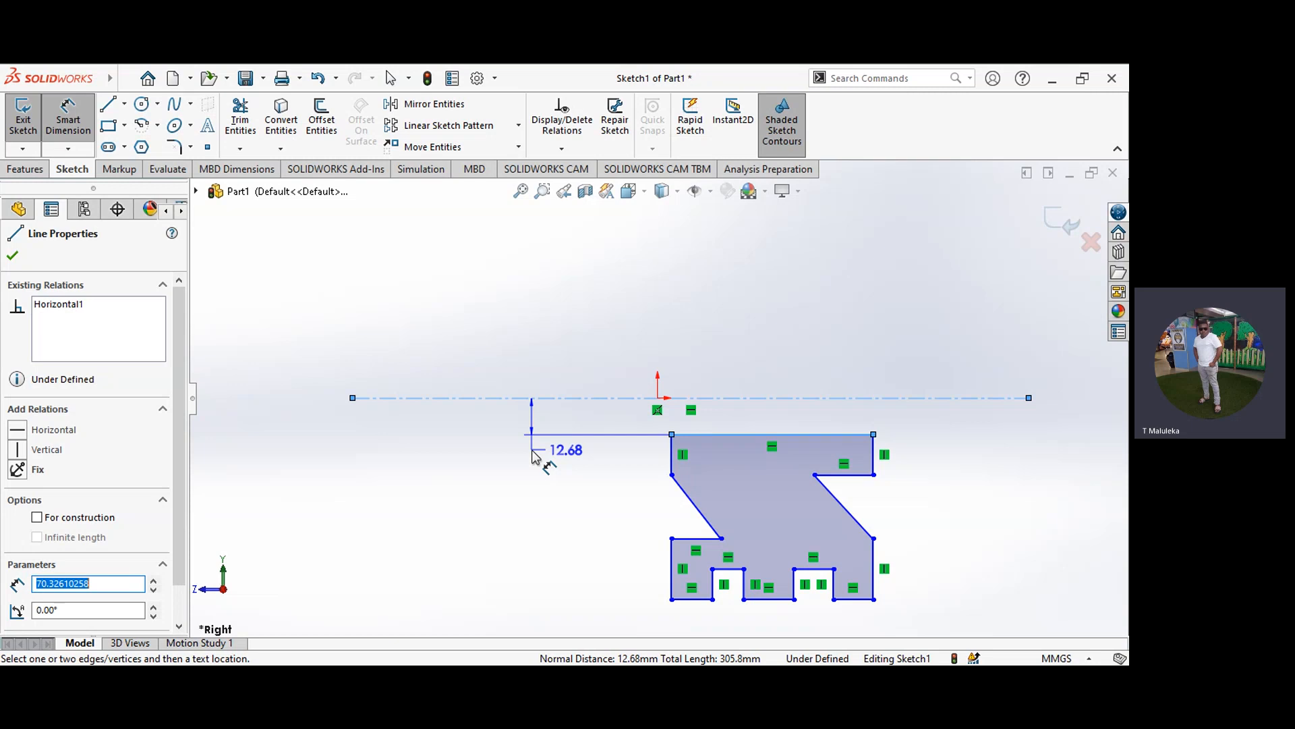
left_click(533, 457)
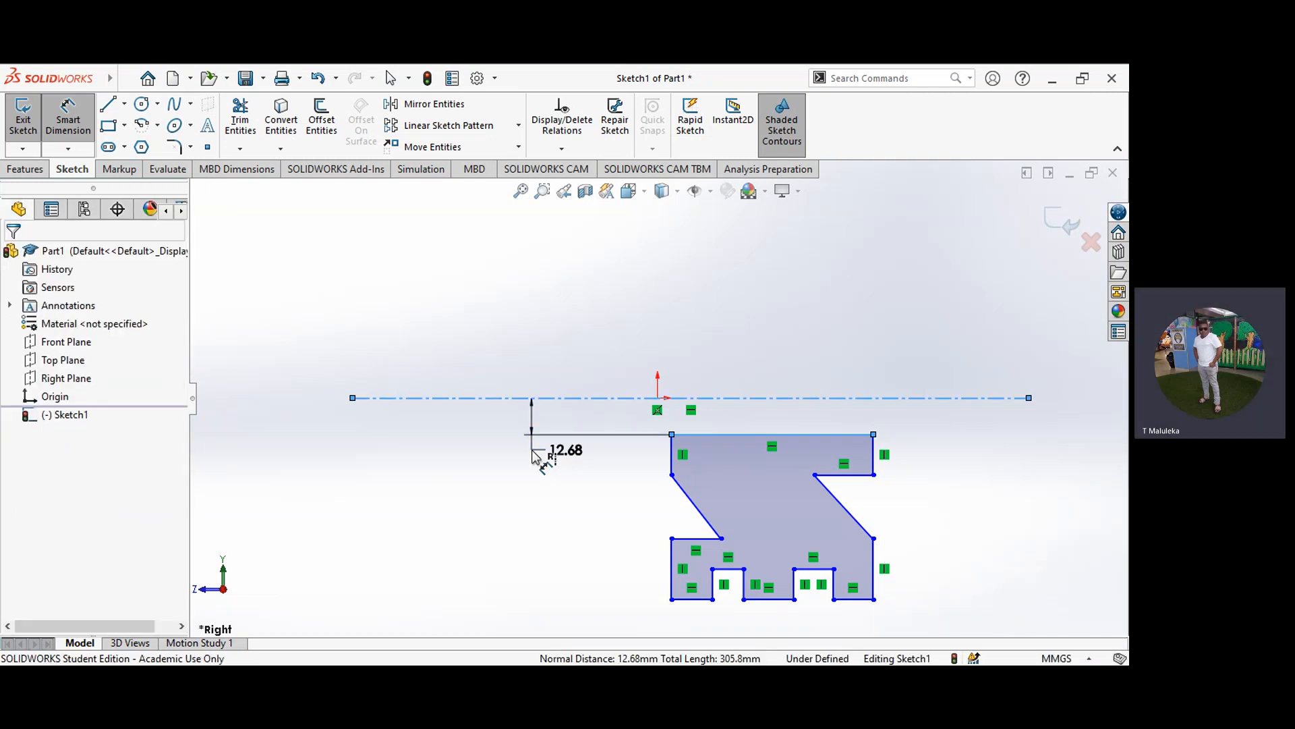
left_click(536, 457)
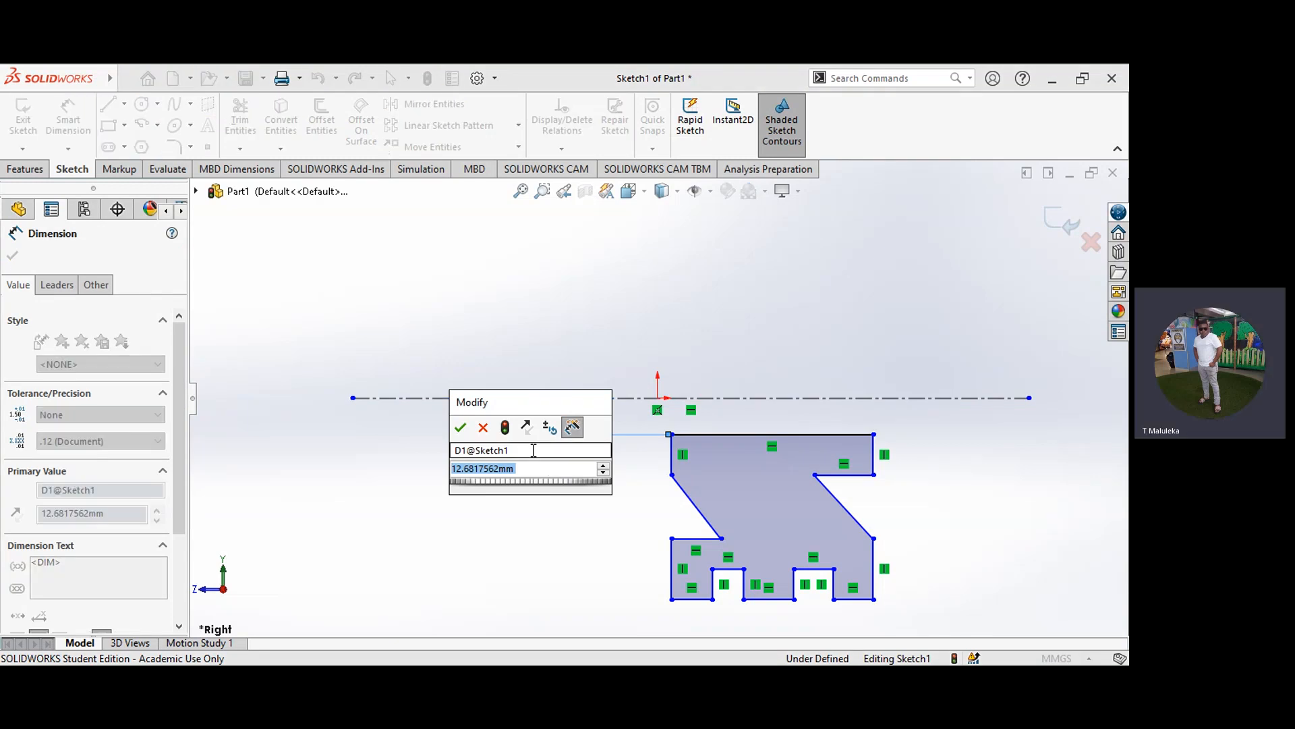
type("12.5")
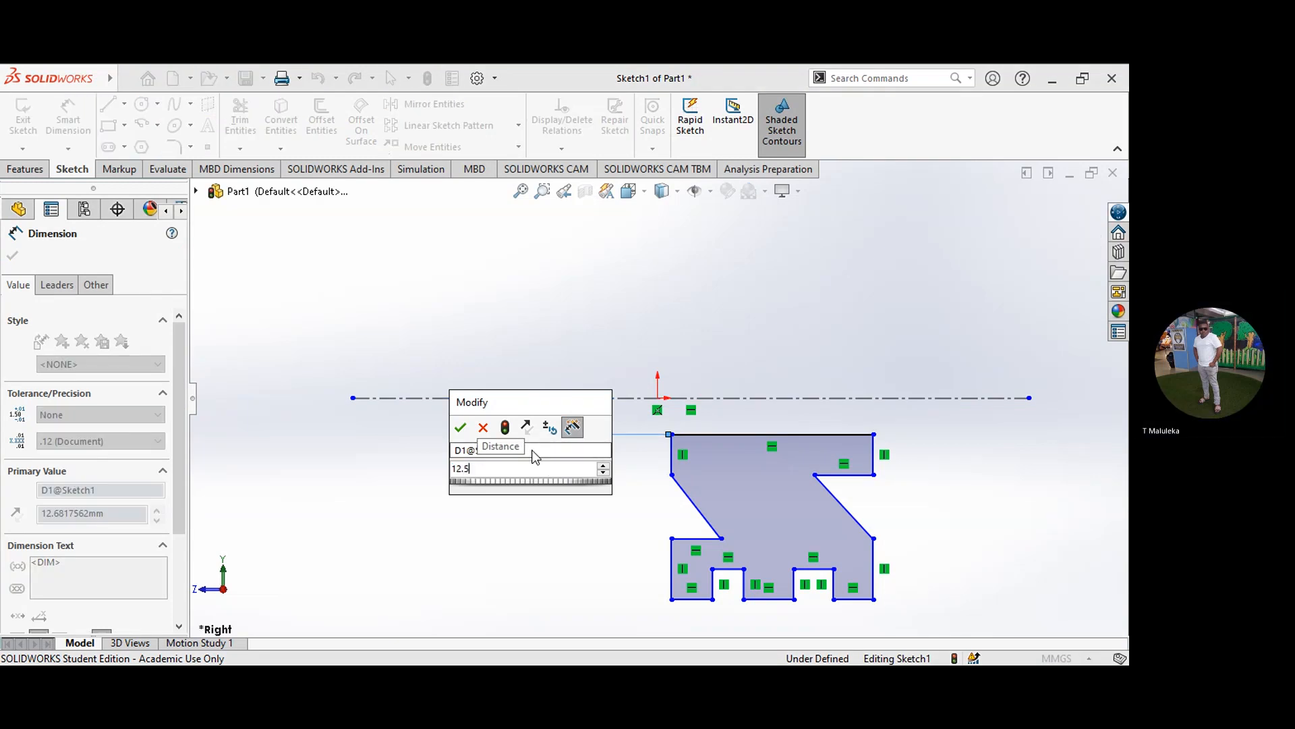
key("Return")
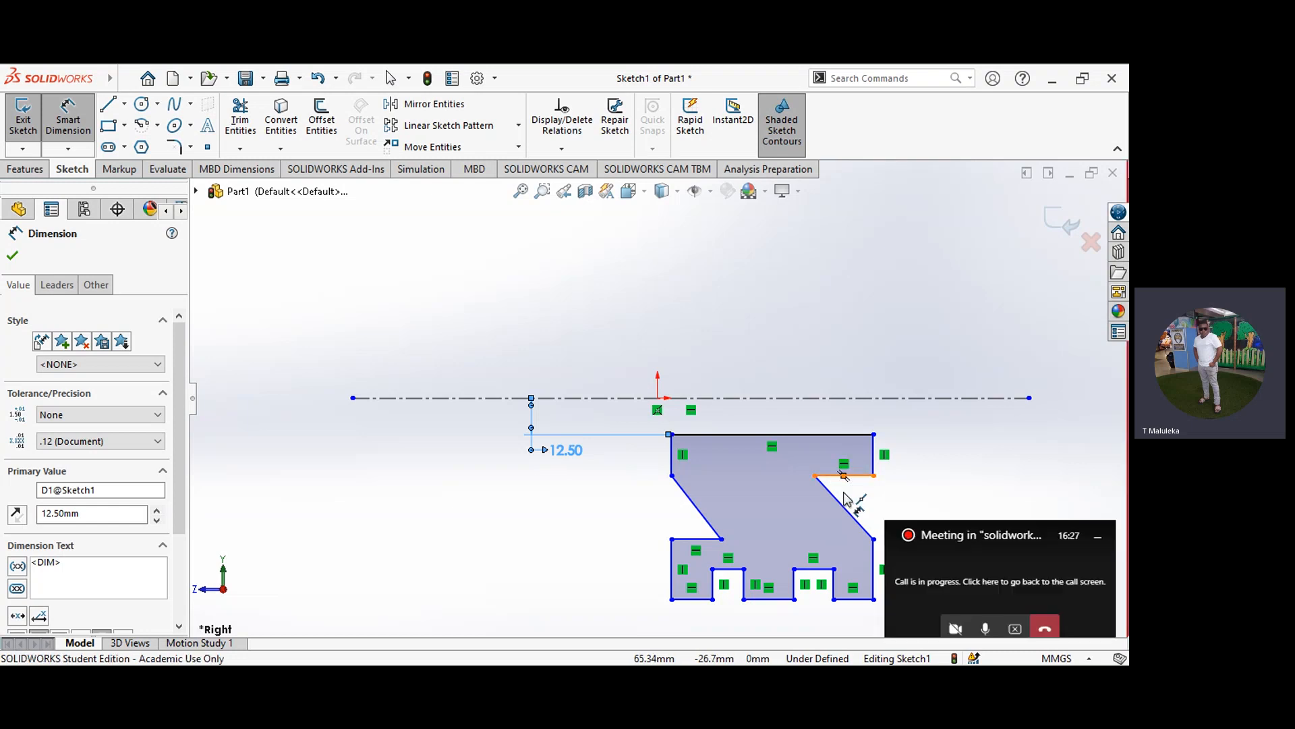
left_click(848, 477)
left_click(843, 507)
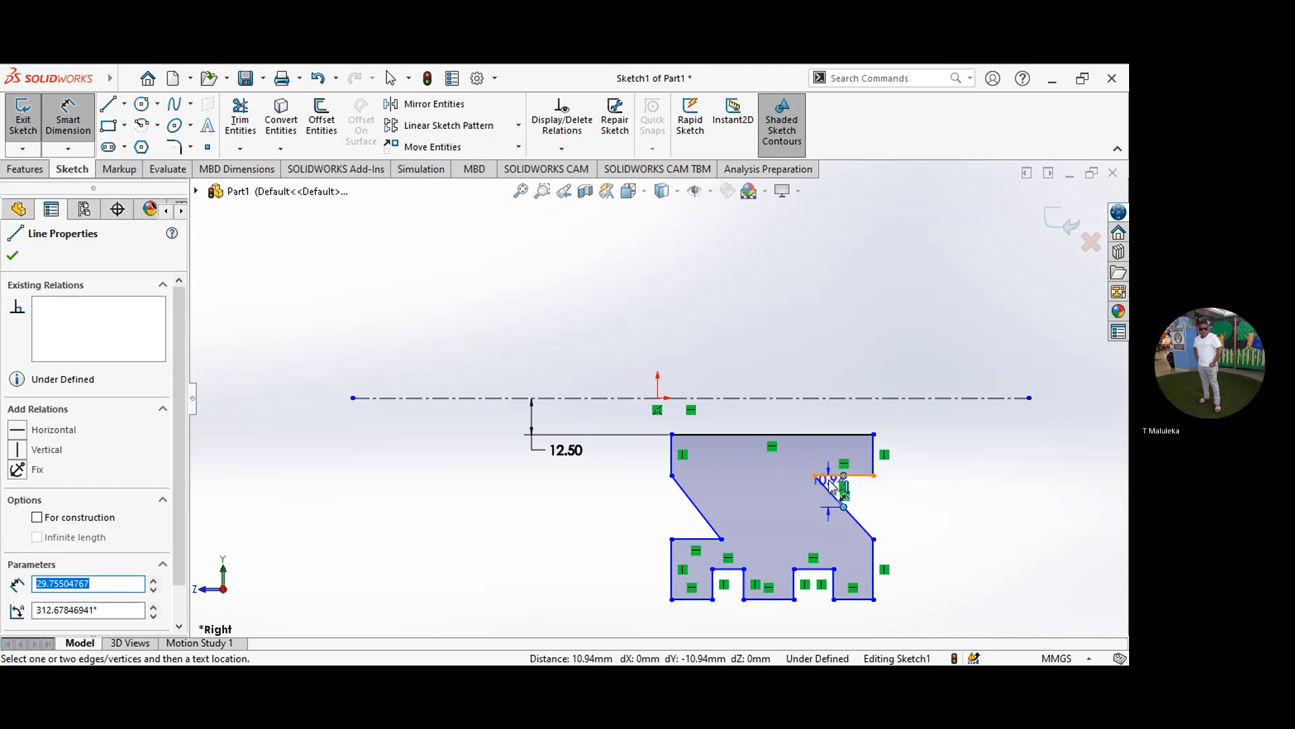
key("Escape")
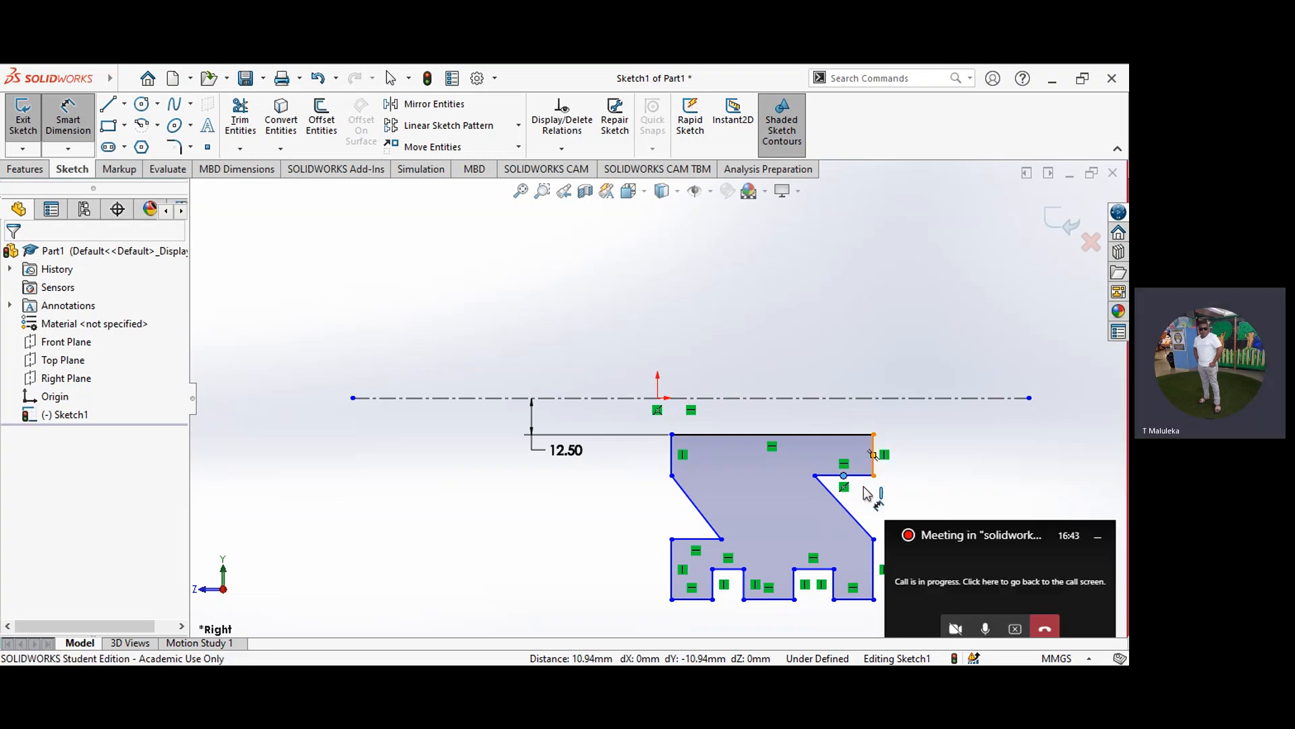
left_click(874, 466)
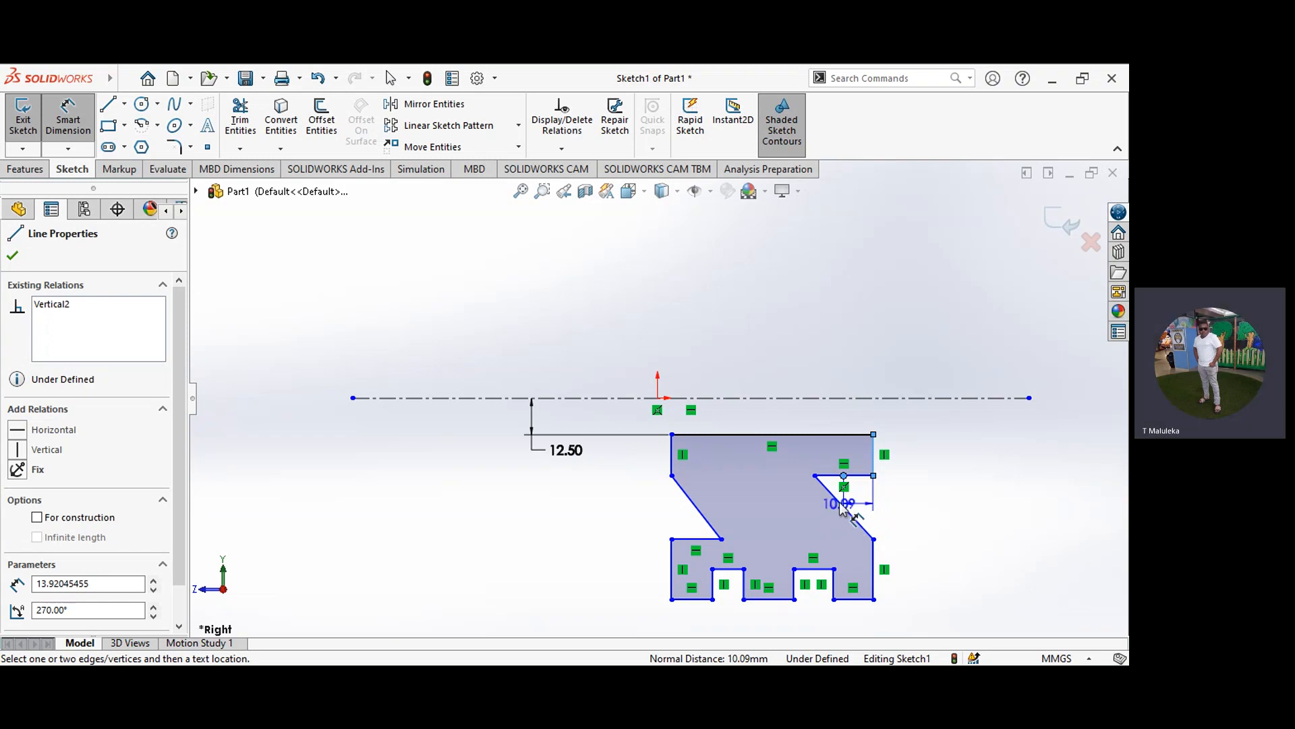
left_click(840, 504)
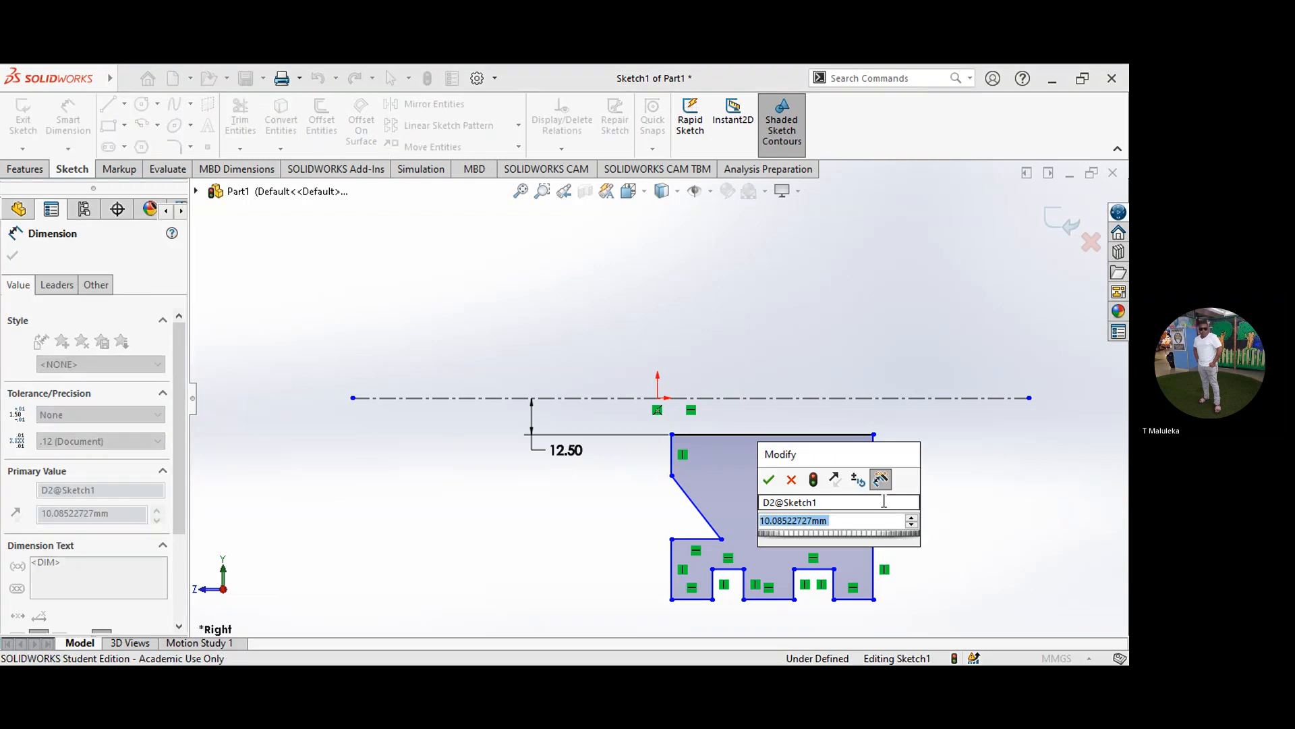
key("Return")
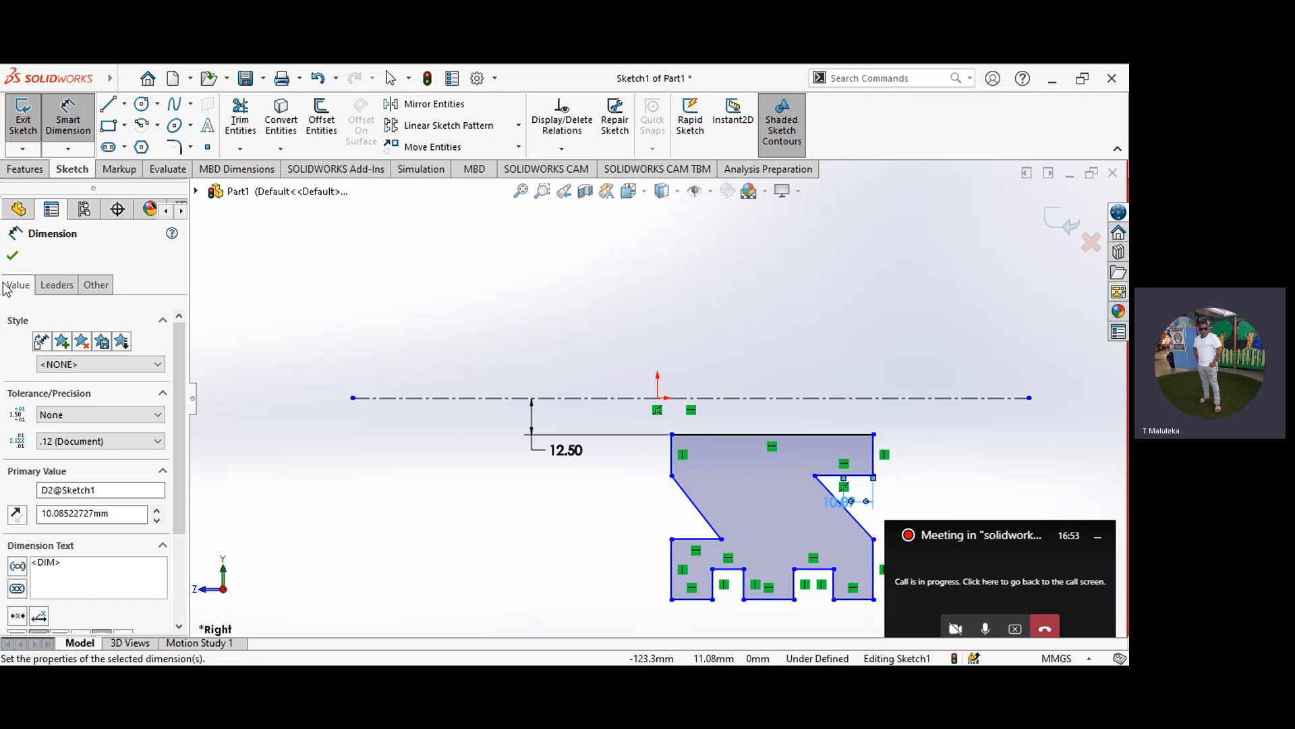
left_click(12, 255)
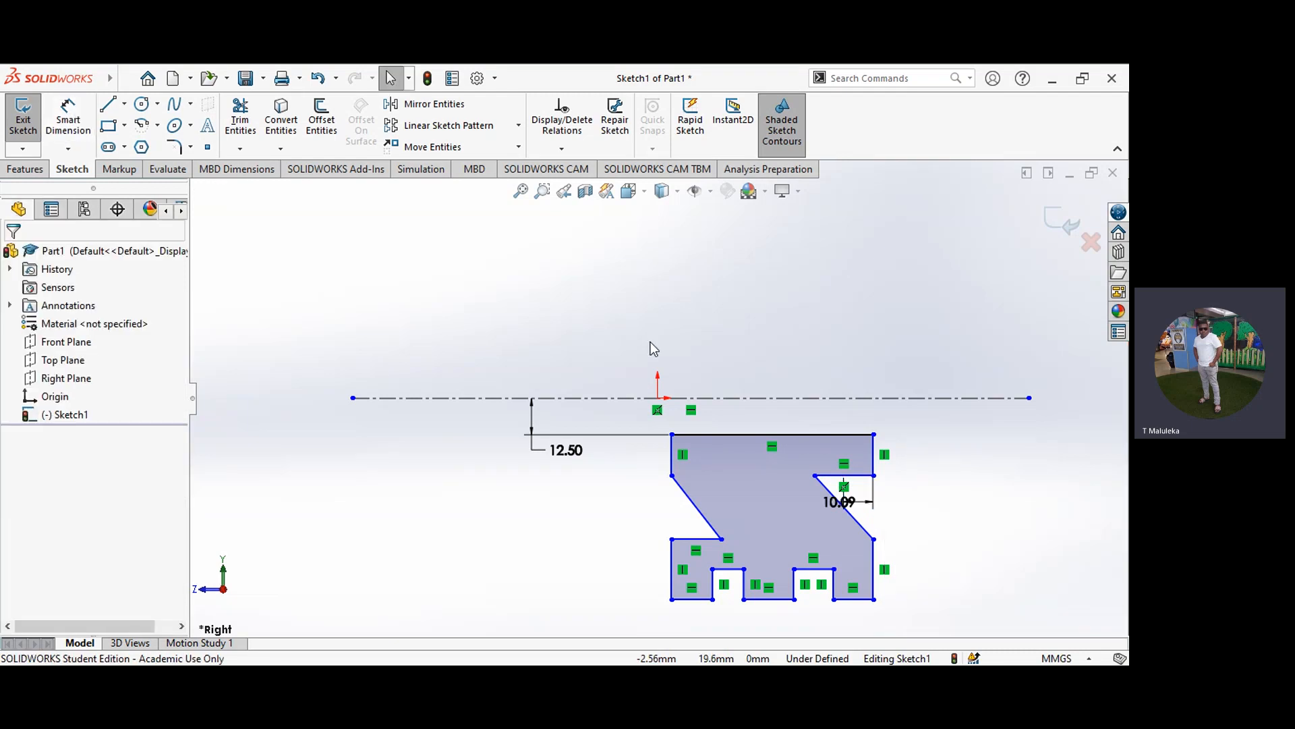
left_click(849, 505)
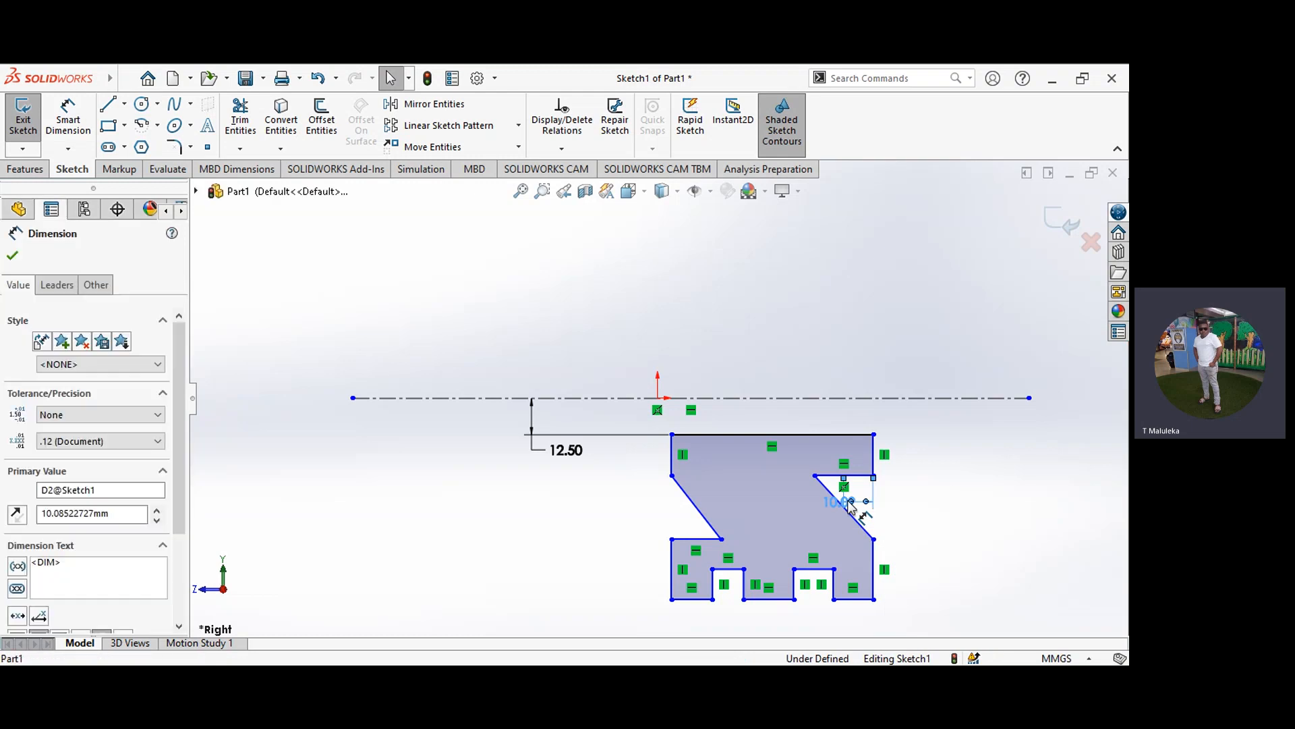
key("Delete")
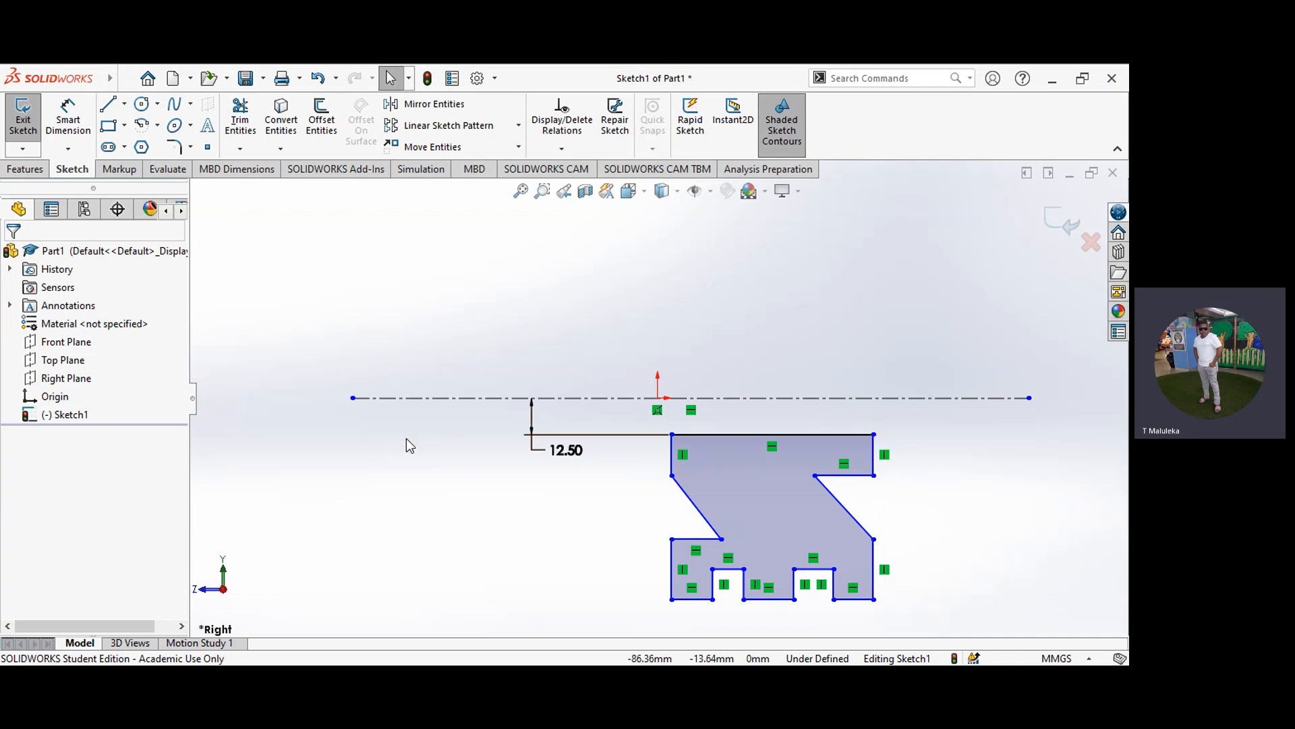
Step: Dimension the width of the leftmost rim land at the profile's lower edge as 6 mm
left_click(68, 127)
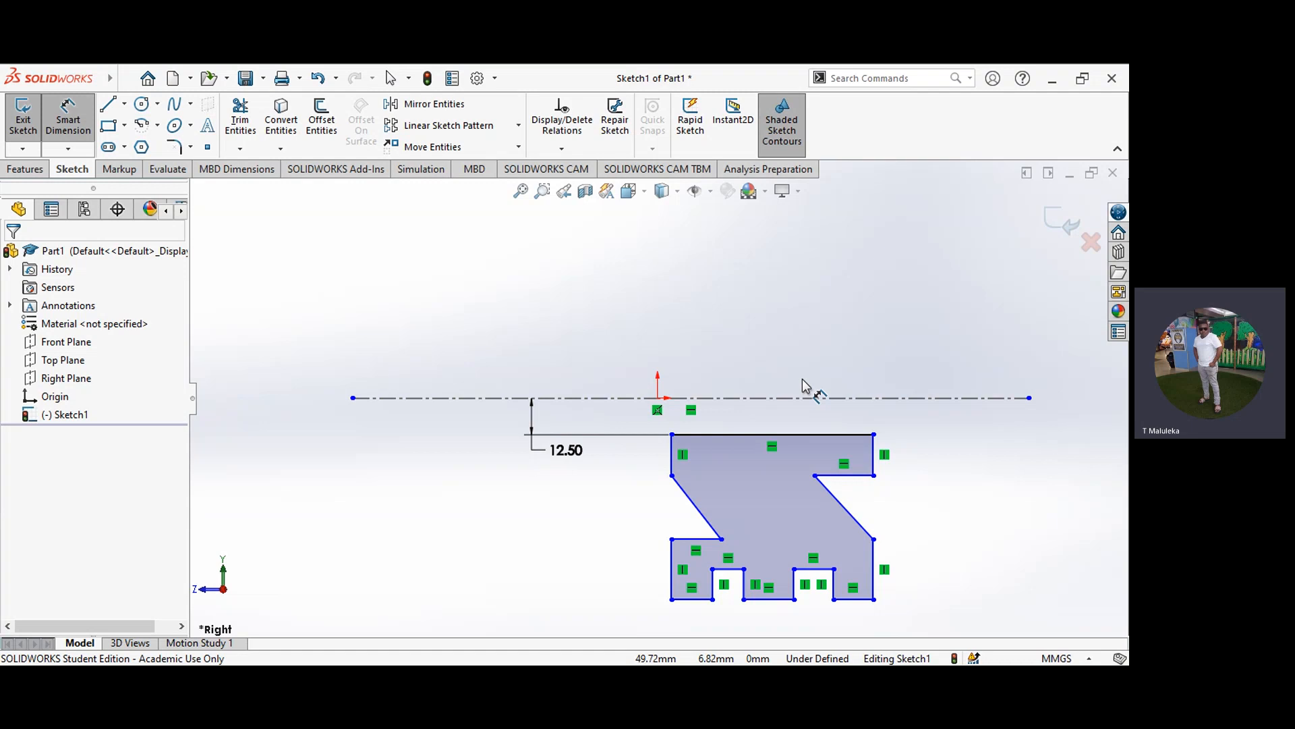
left_click(682, 599)
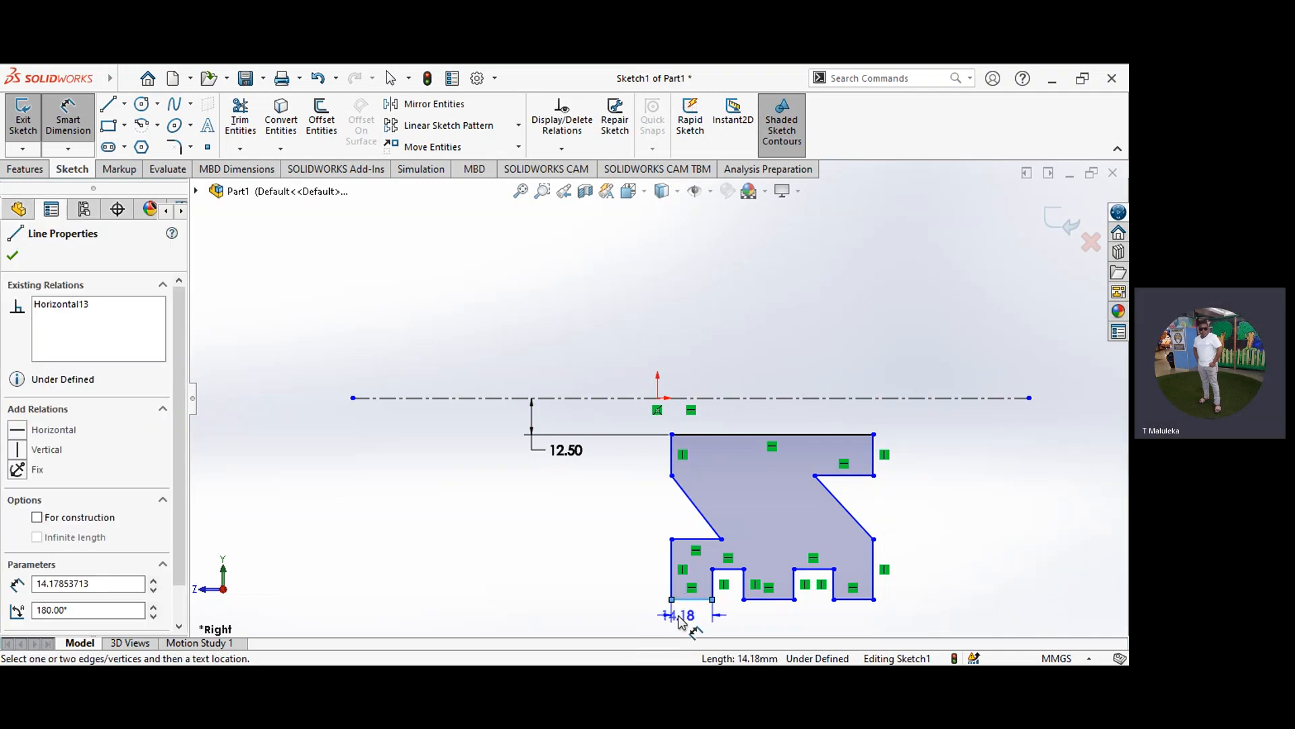
left_click(679, 616)
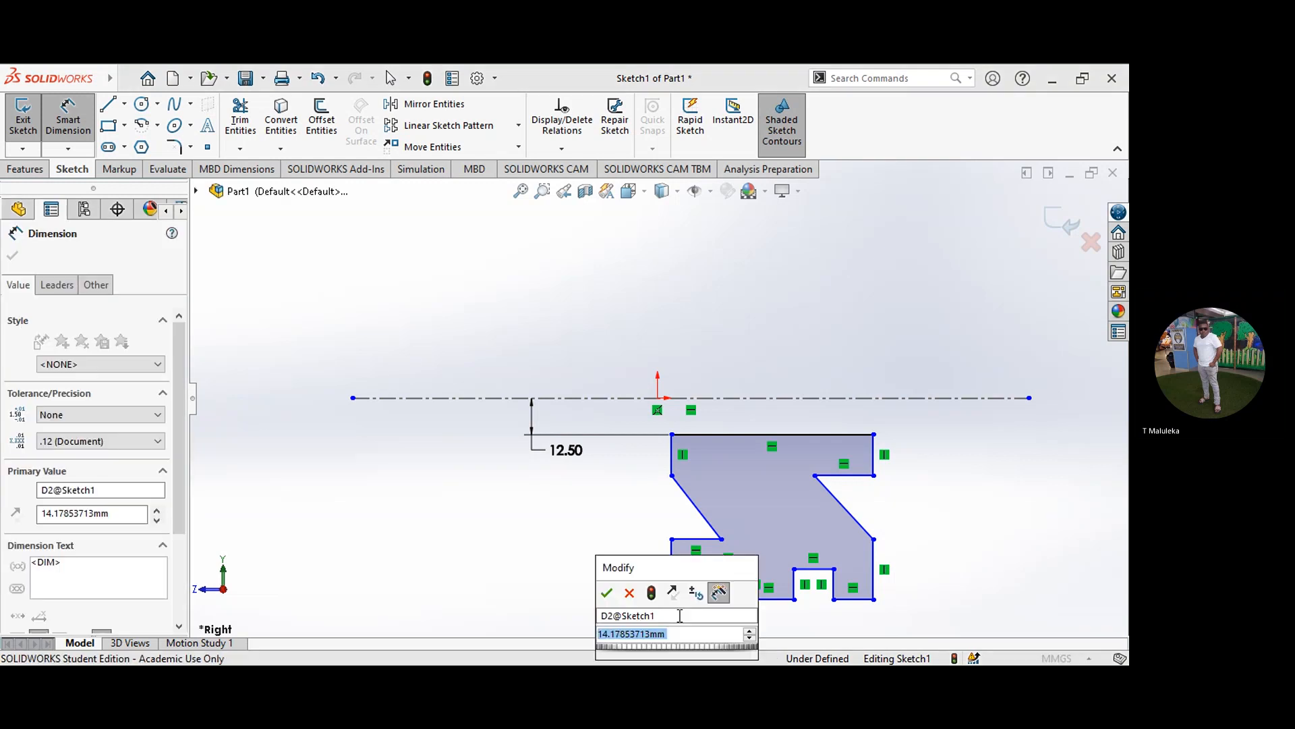
type("6")
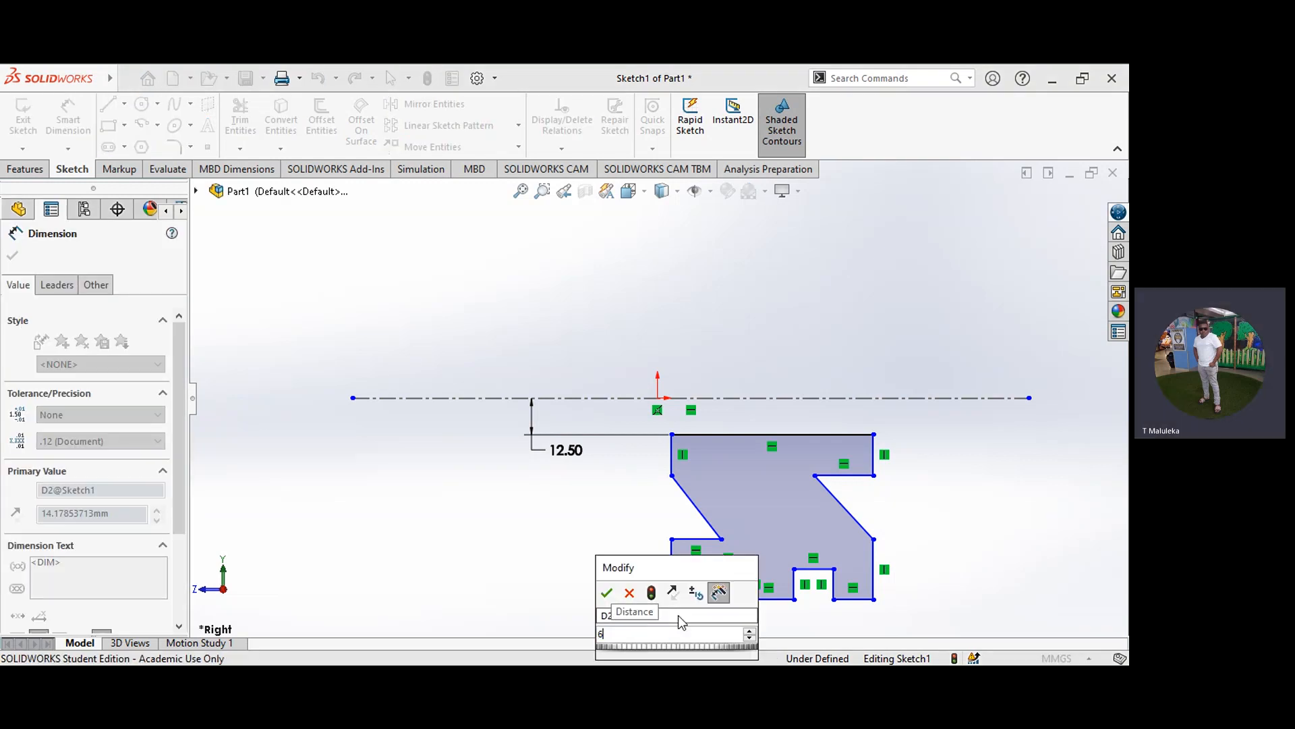
key("Return")
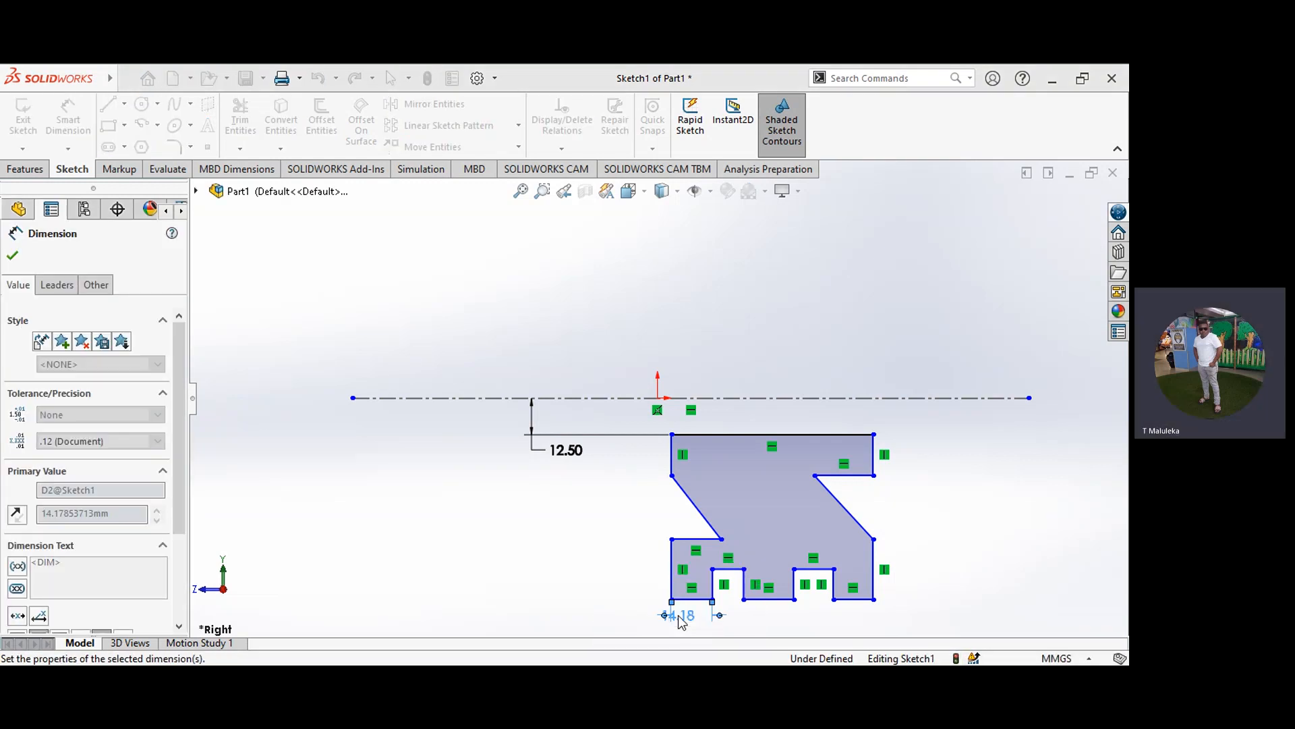
Step: Dimension the widths of the middle and rightmost rim lands at 6 mm each
left_click(739, 616)
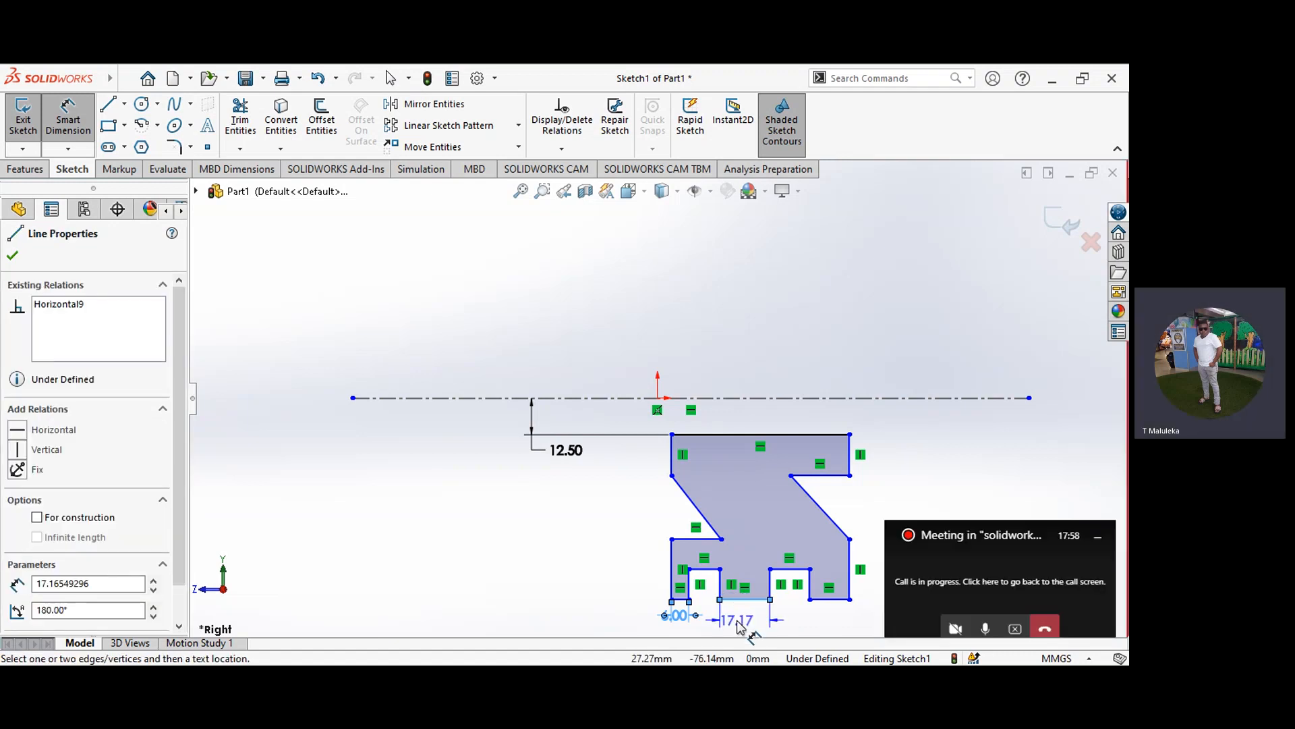
left_click(739, 626)
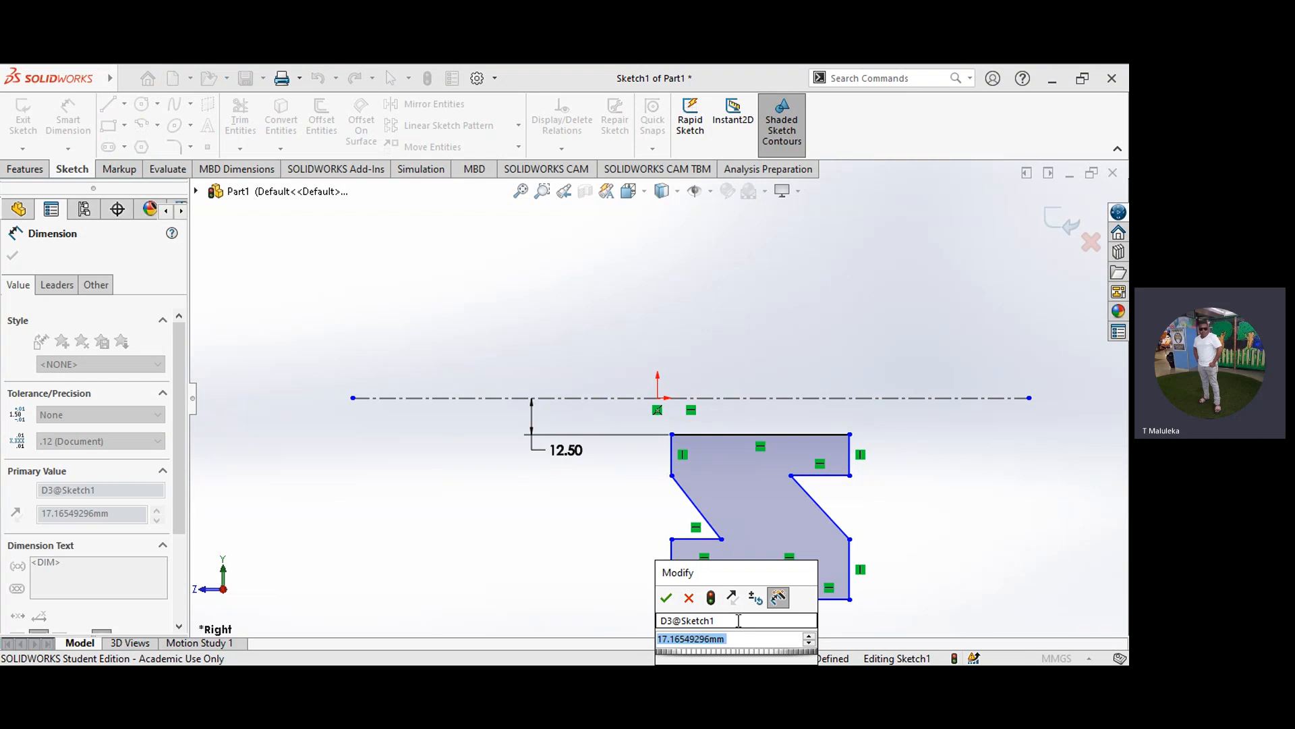
key("Return")
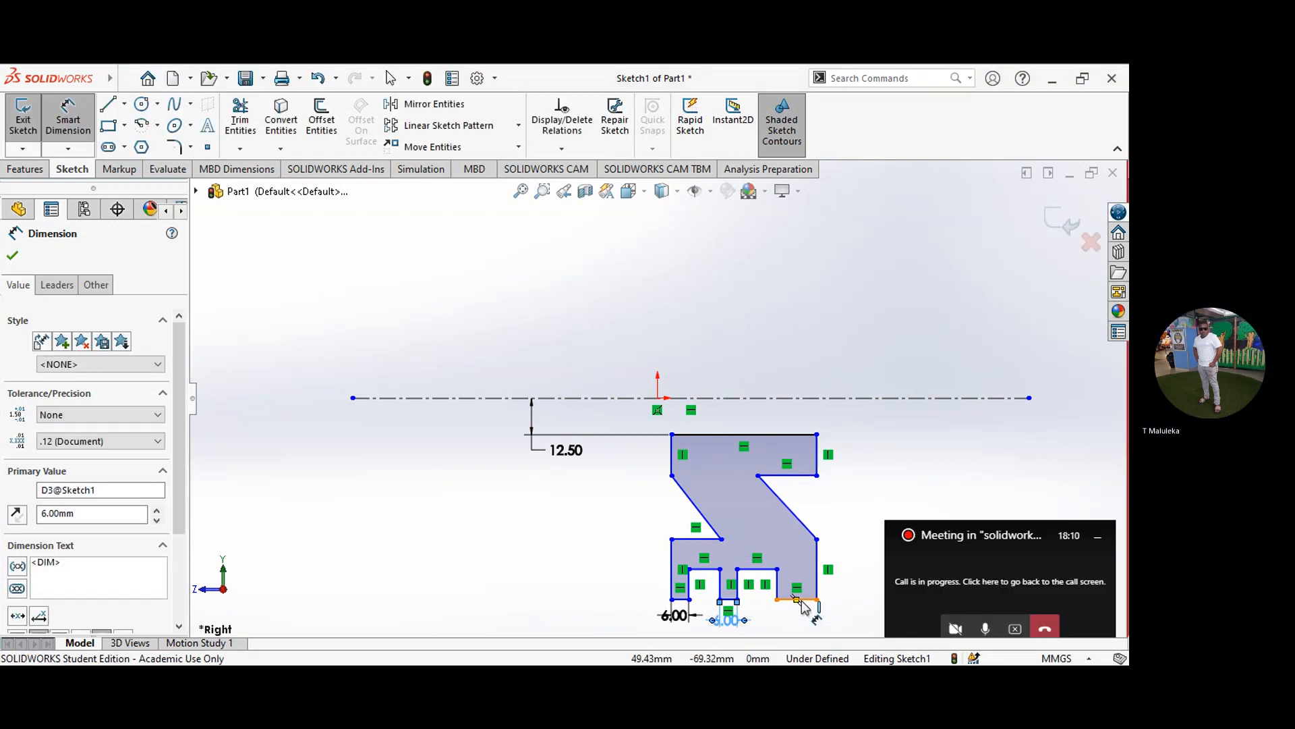
left_click(801, 601)
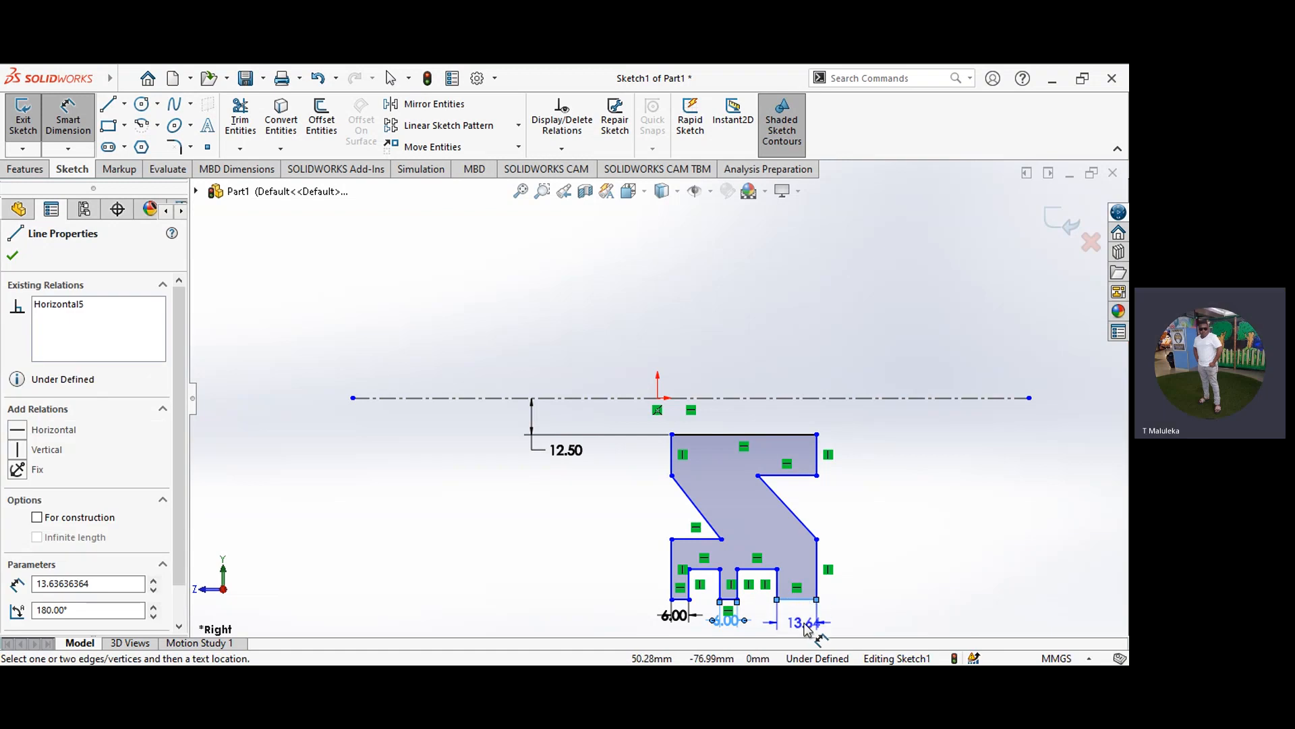
left_click(805, 629)
double_click(805, 624)
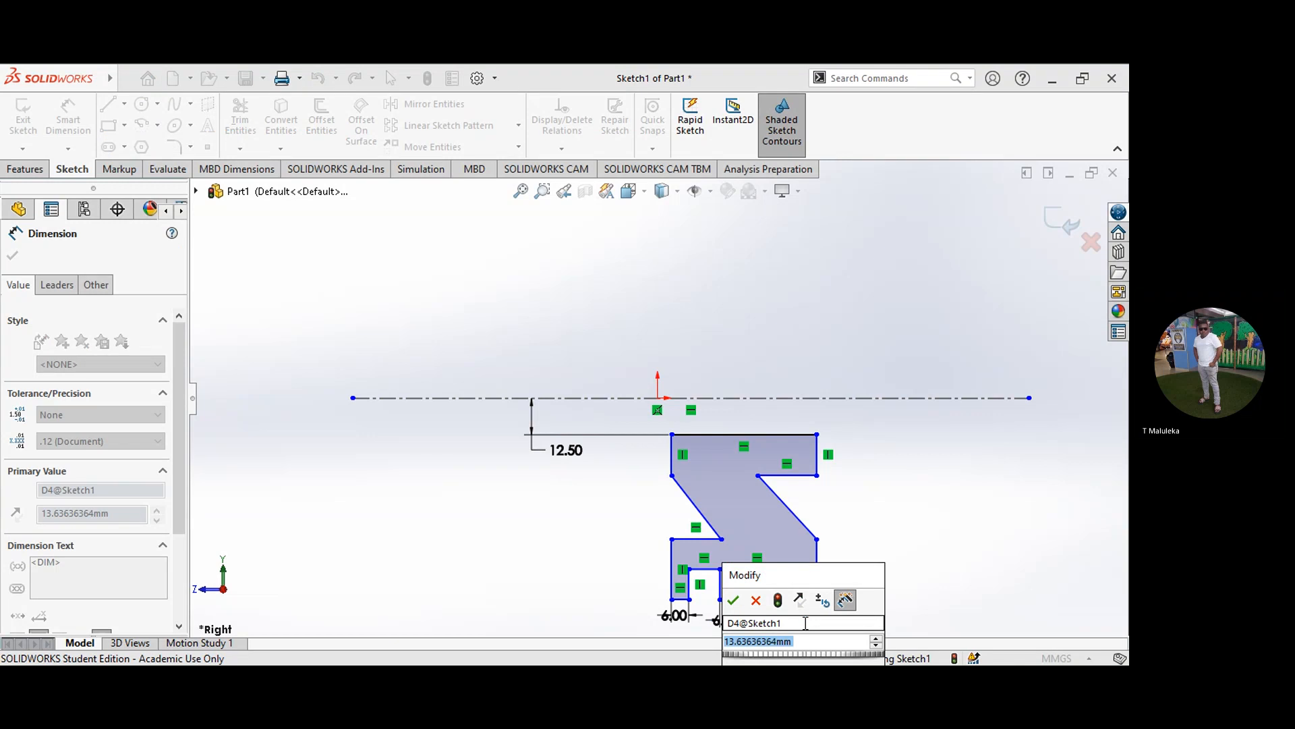
key("Return")
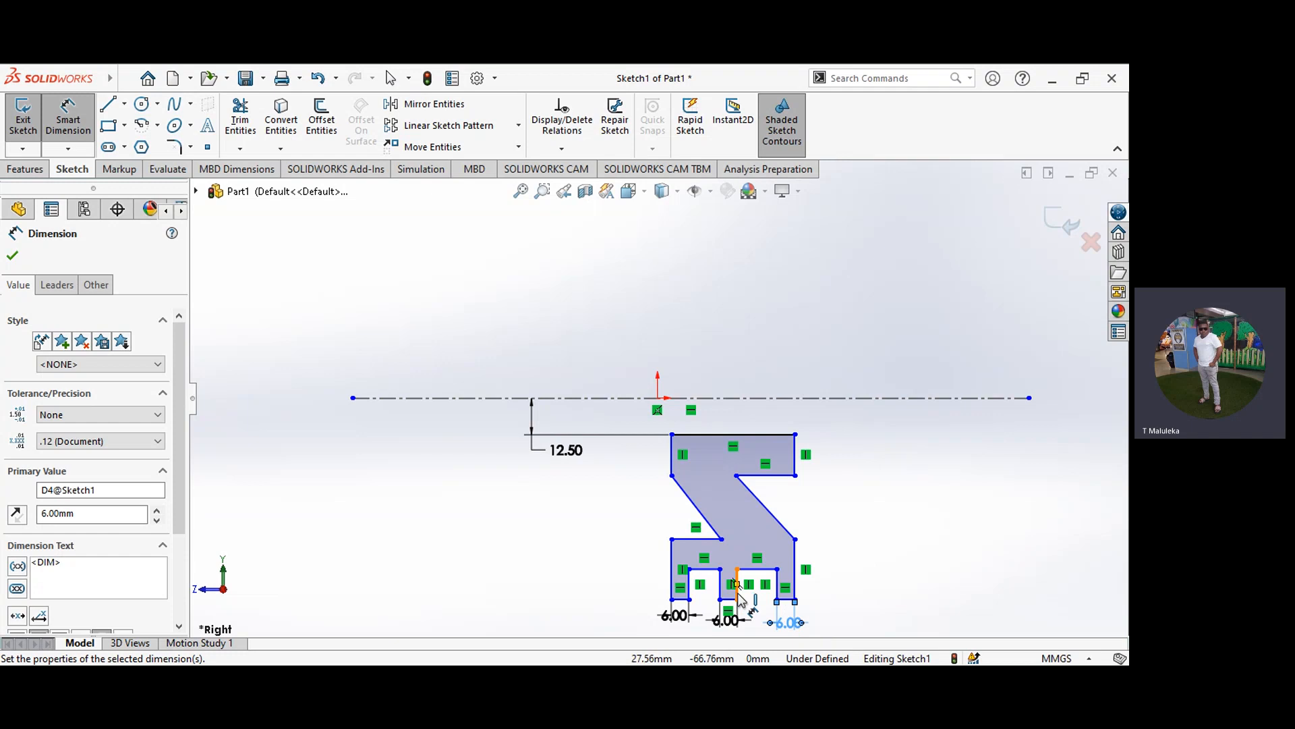
Step: Dimension the distance from the profile's left outer edge to the right side of the middle rim land at 20 mm
left_click(671, 570)
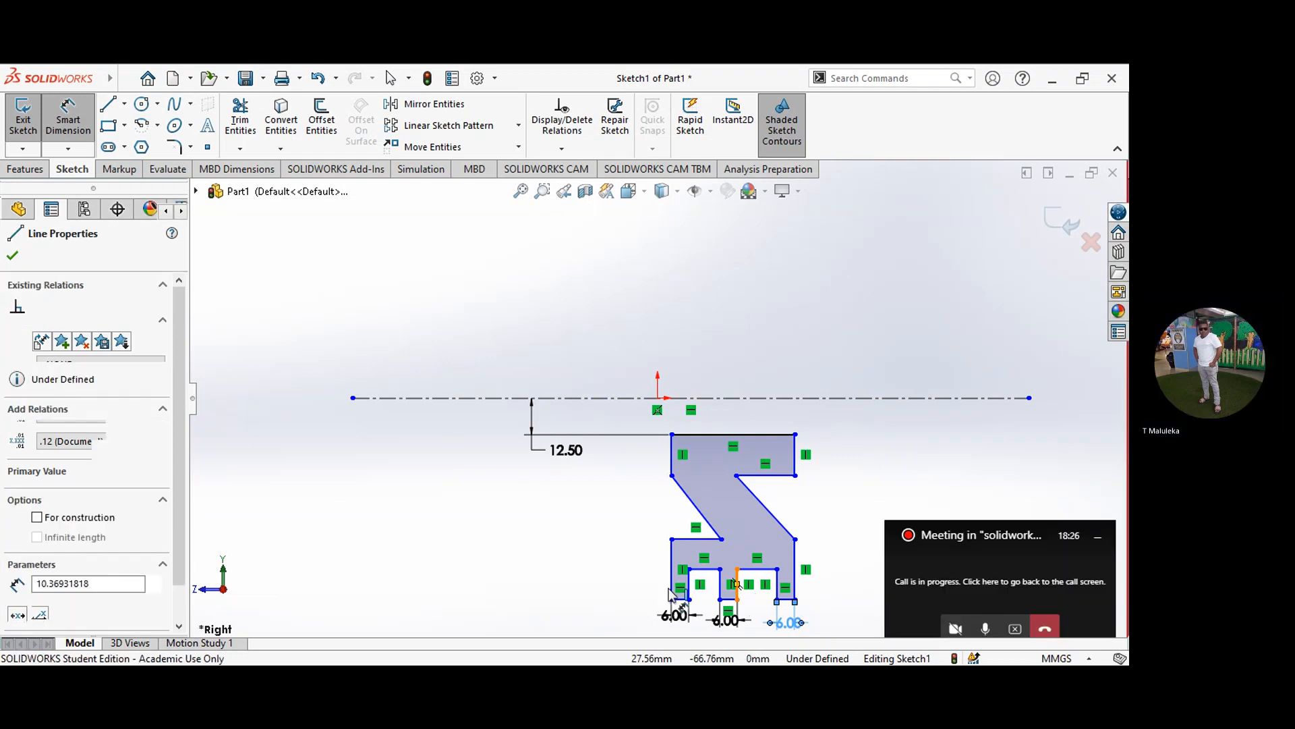
left_click(670, 589)
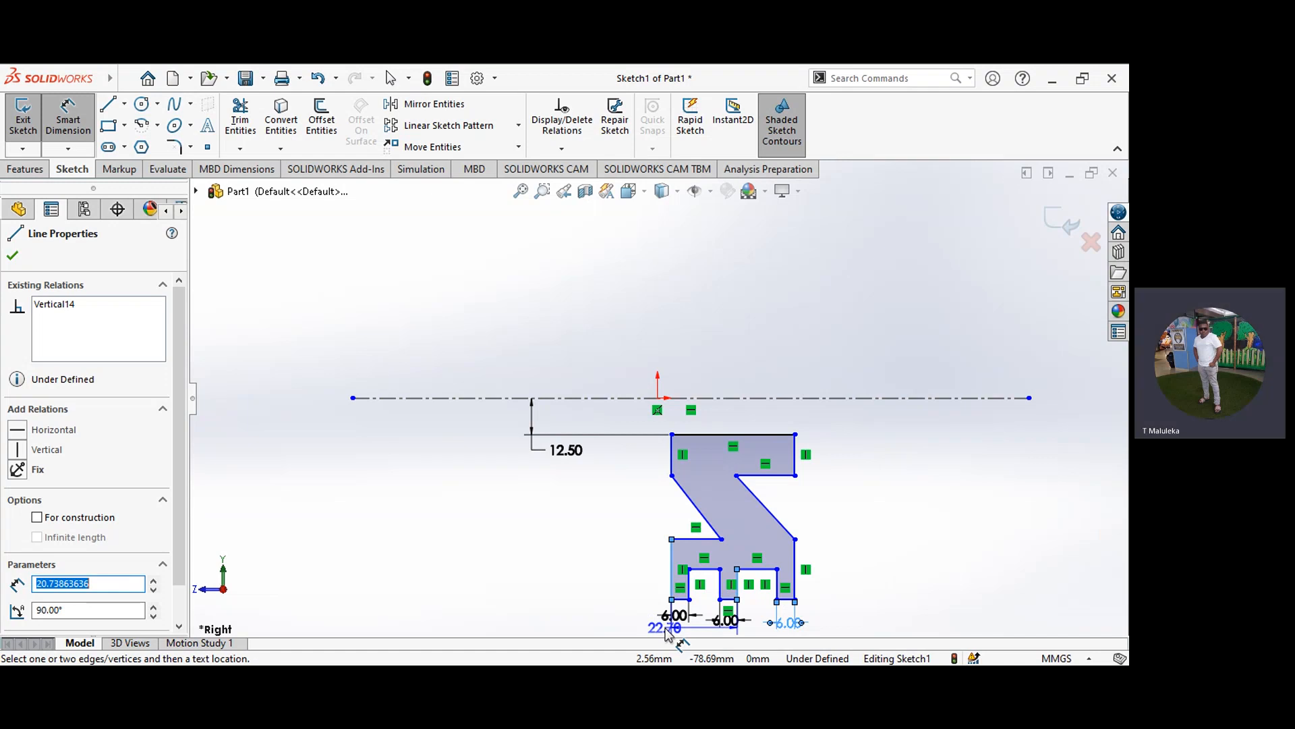
left_click(666, 628)
left_click(666, 628)
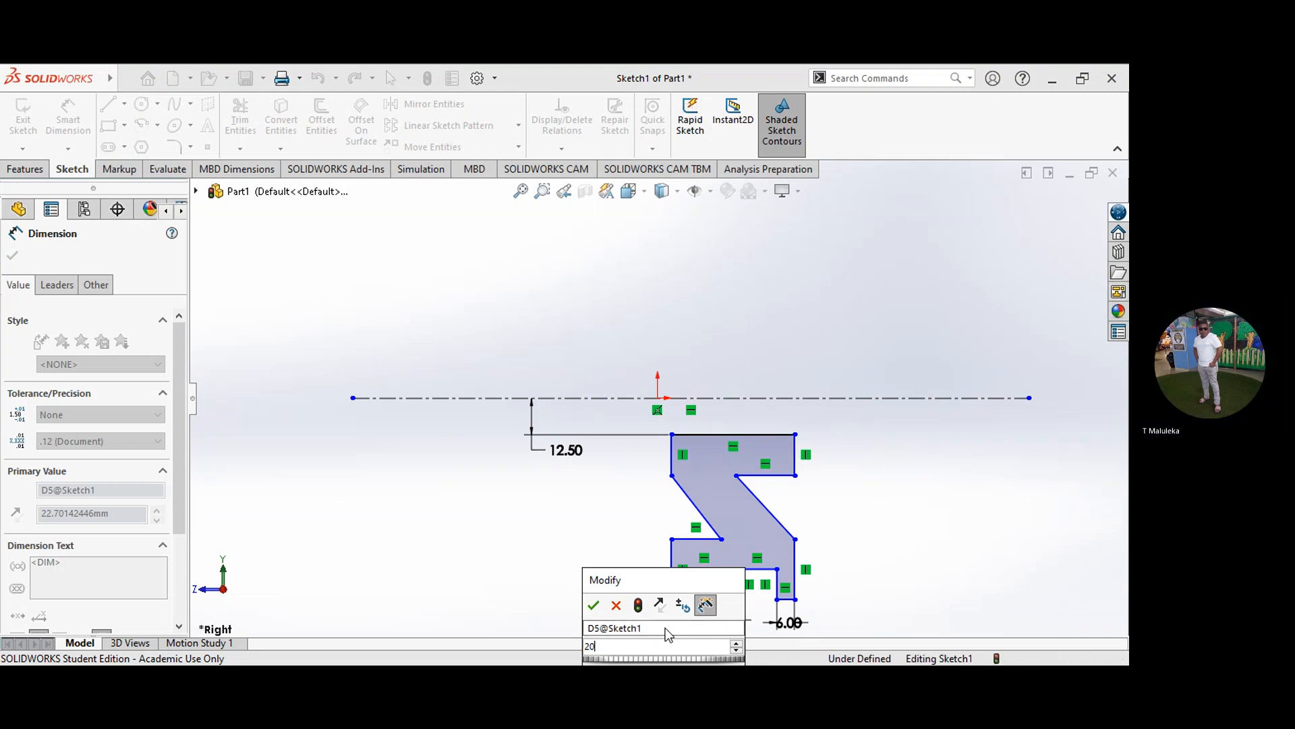
key("Return")
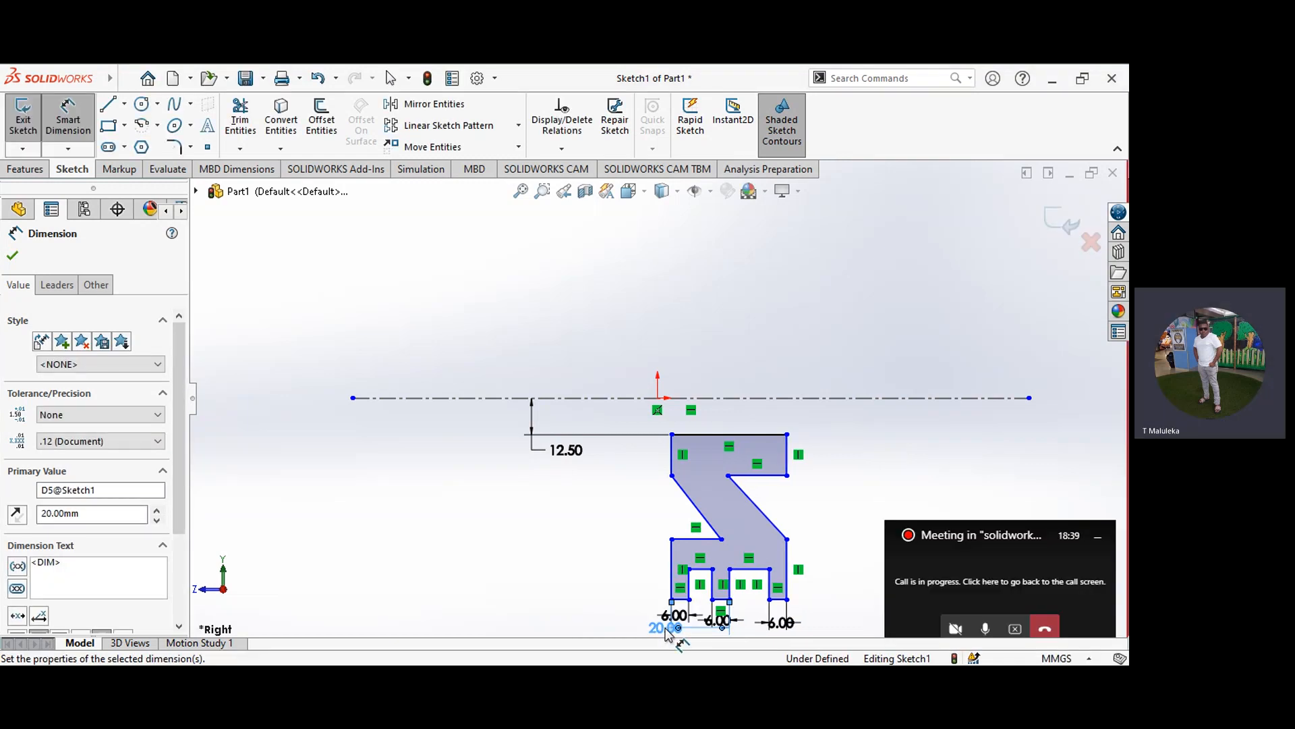
Step: Dimension the width of the right rim groove as 8 mm
left_click(701, 570)
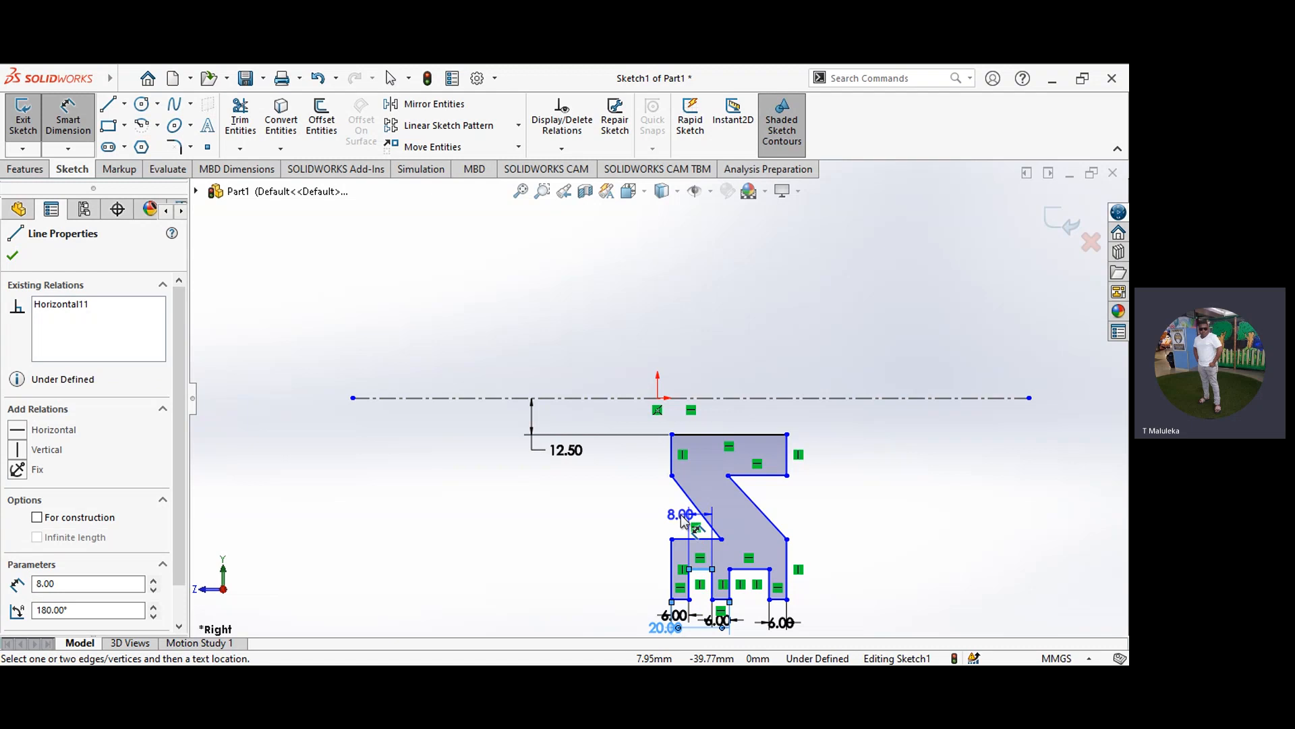
key("Escape")
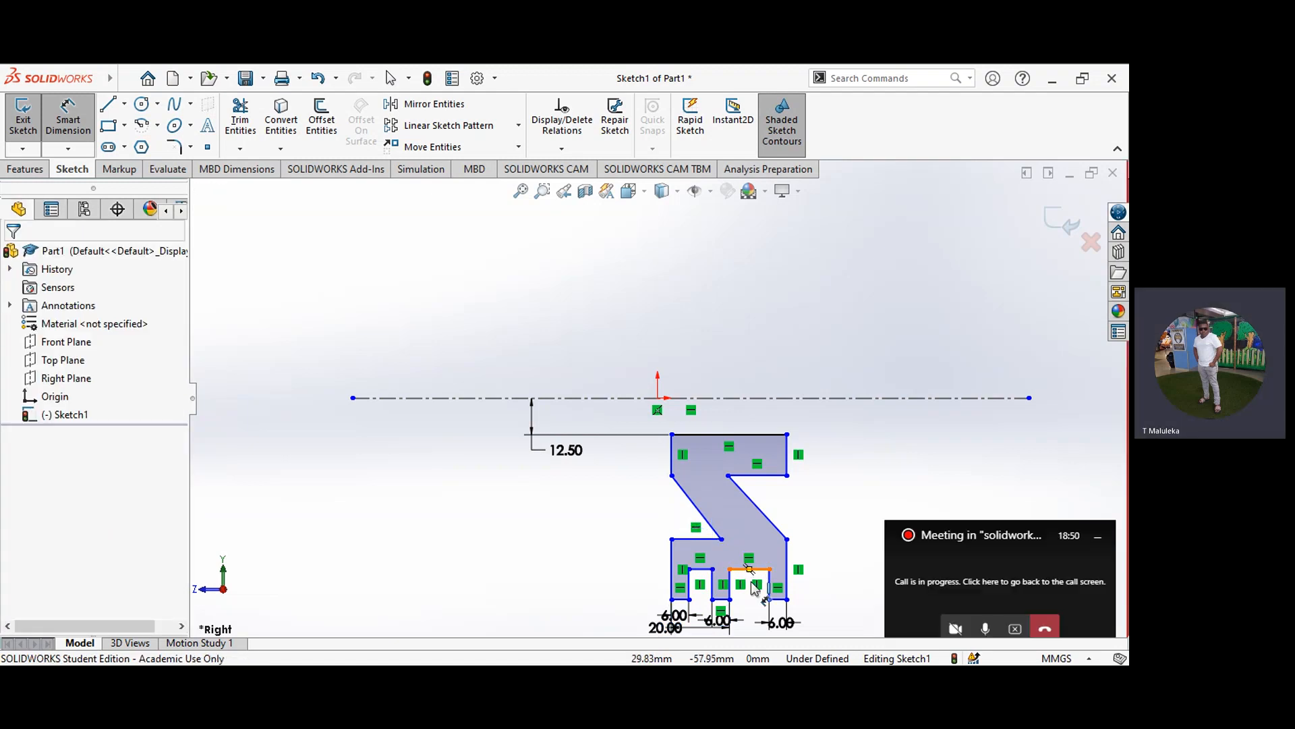
left_click(746, 570)
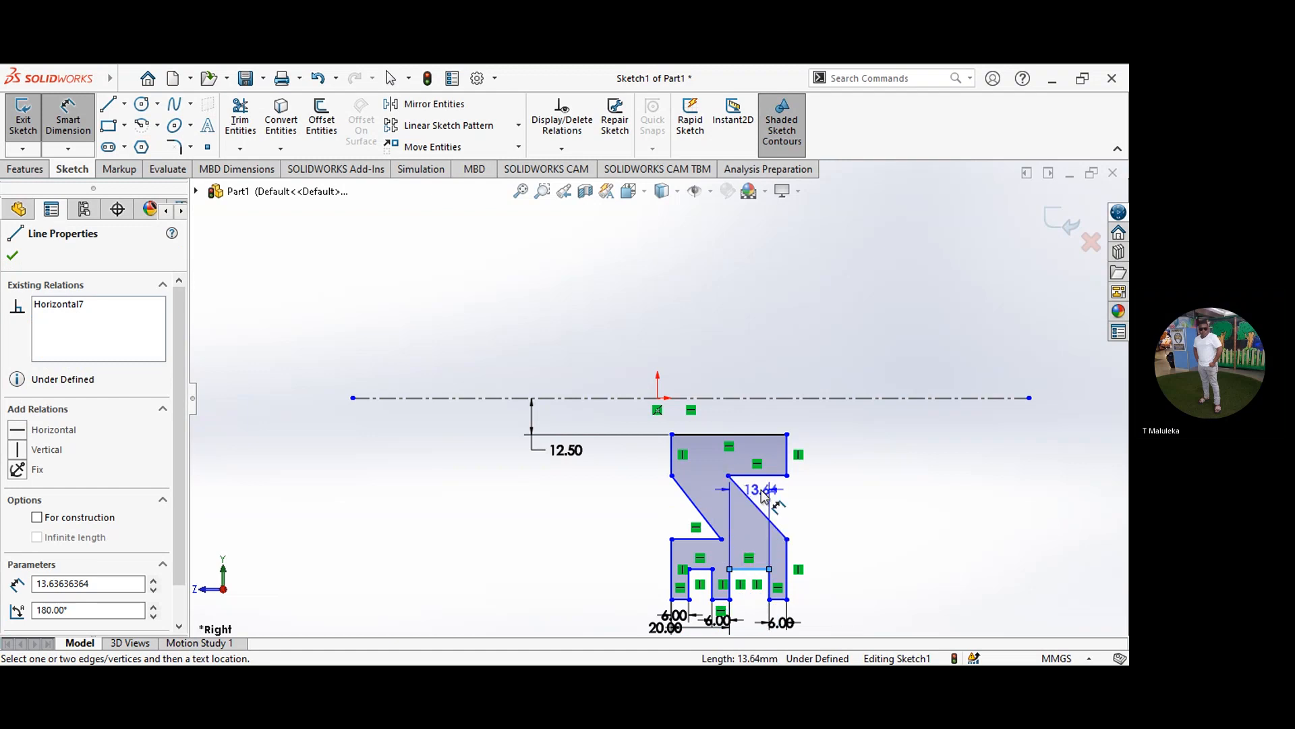
left_click(764, 491)
double_click(764, 490)
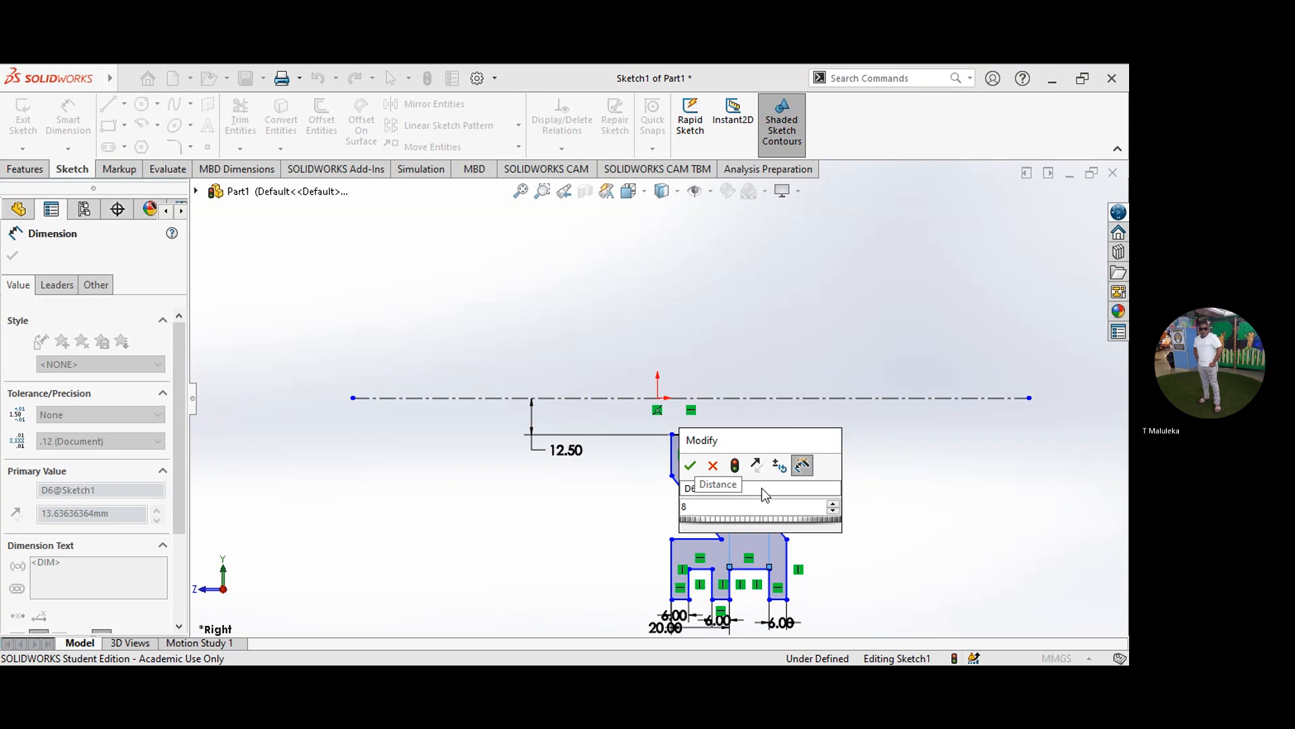
key("Return")
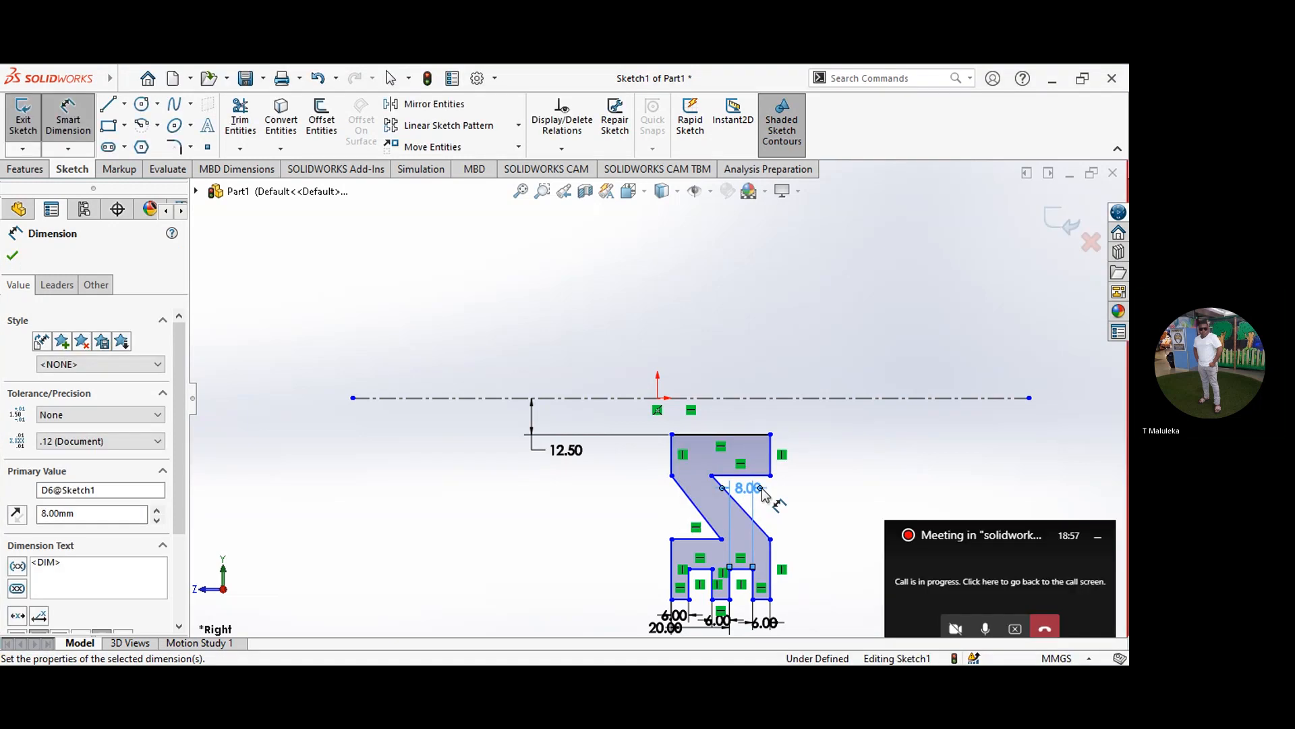
Step: Dimension the length of the profile's upper edge at 34 mm, placing the dimension above the centerline
left_click(744, 434)
left_click(739, 361)
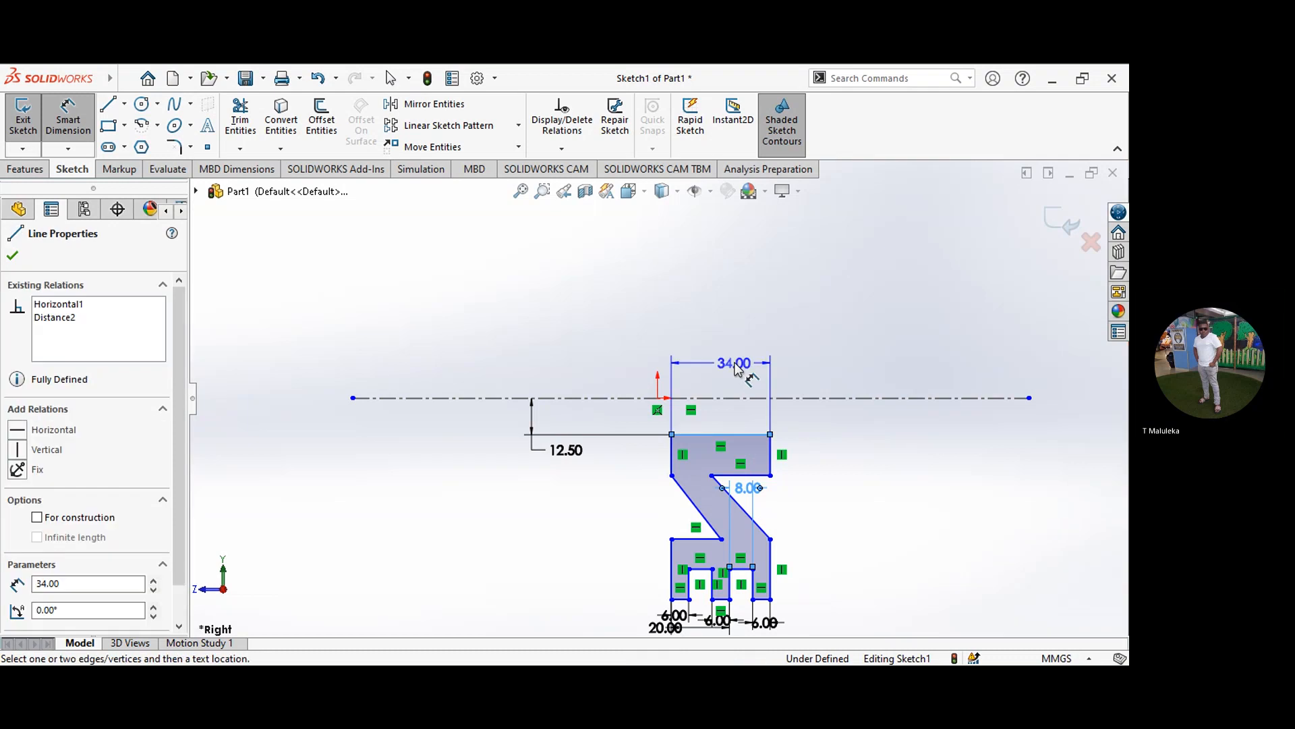
left_click(738, 323)
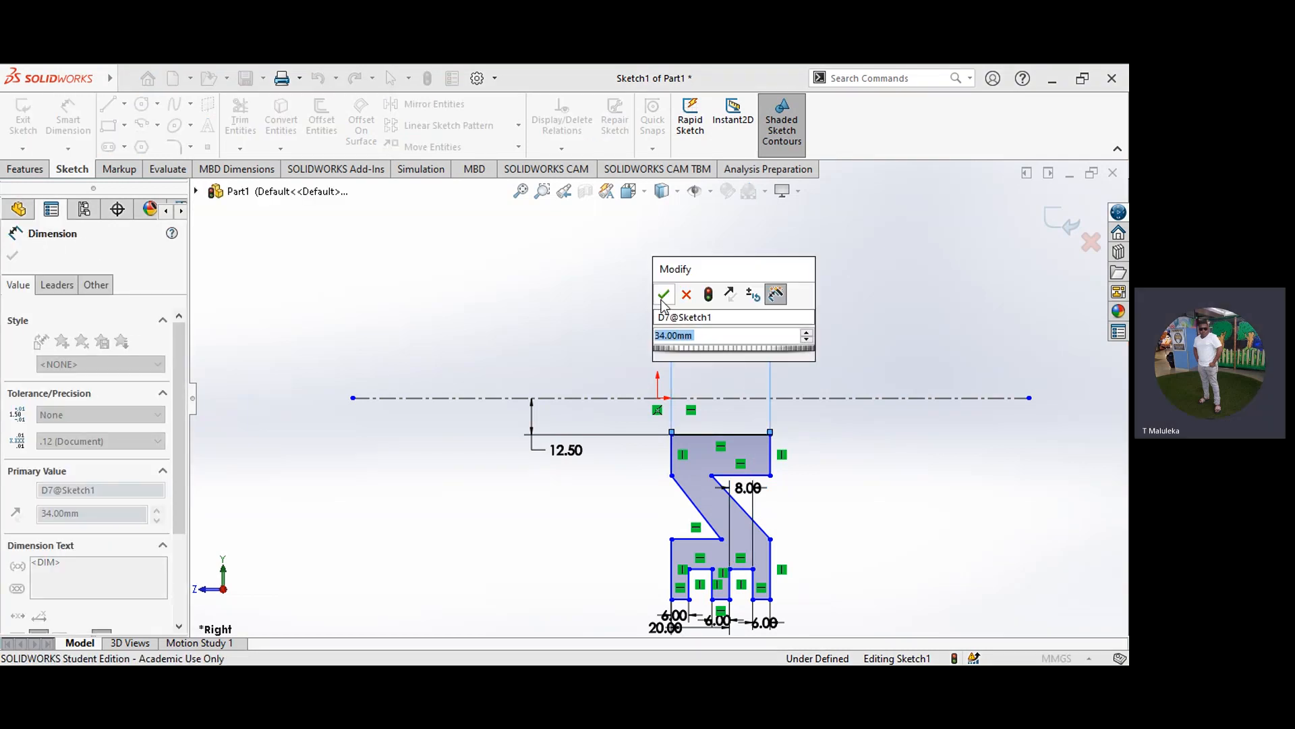
left_click(663, 295)
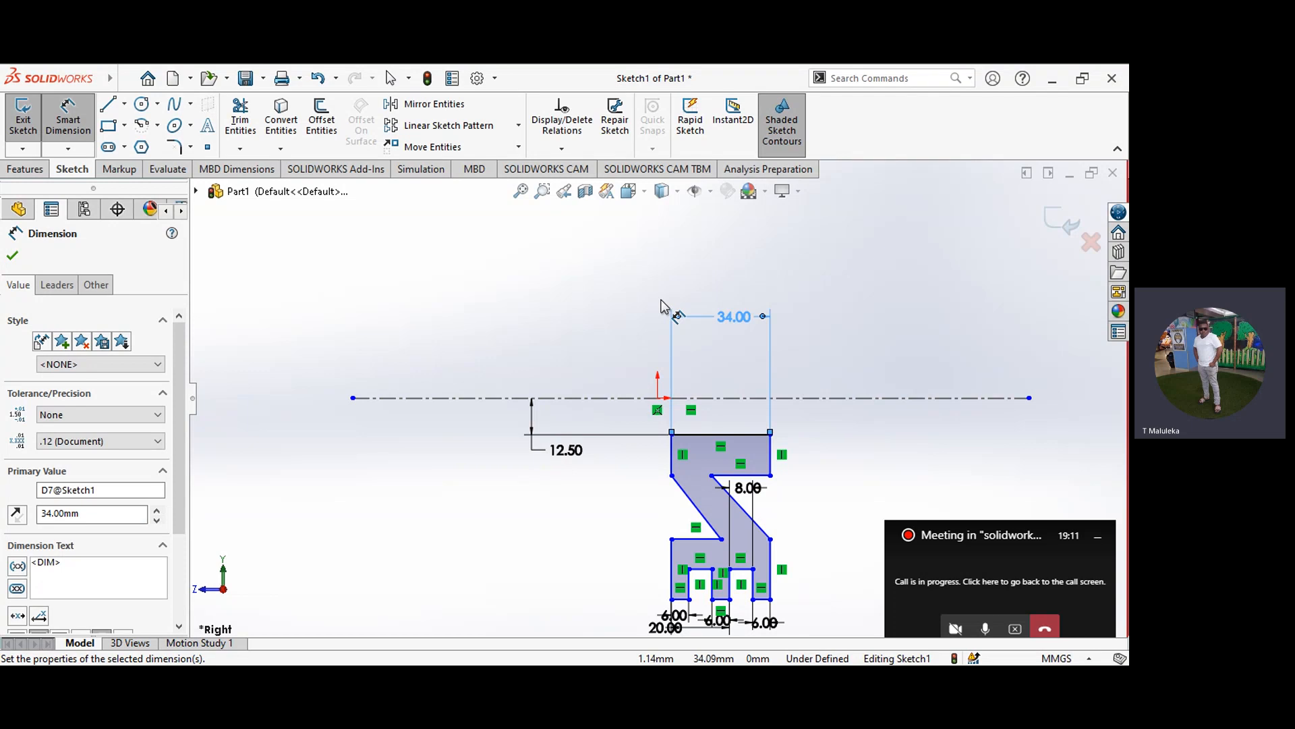
Step: Set the horizontal distance between the origin and the hub's left vertical edge to 0 mm
left_click(659, 399)
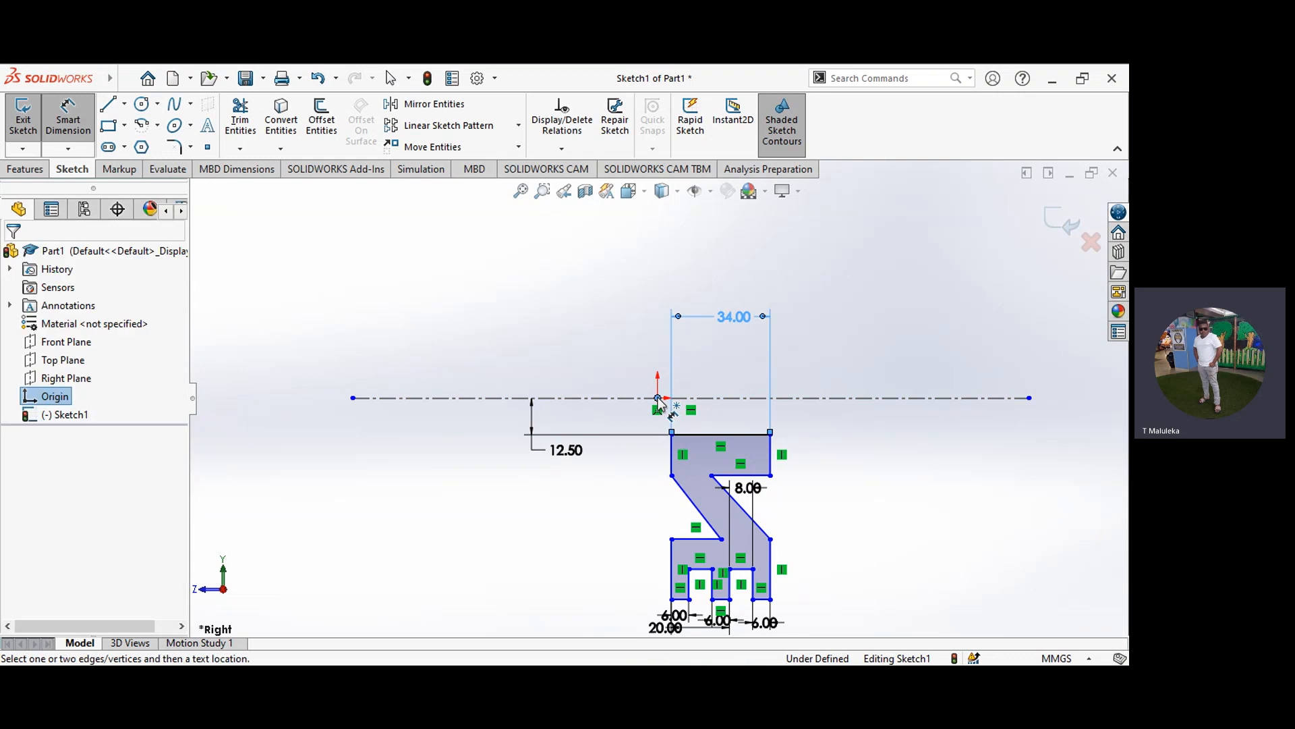
left_click(673, 448)
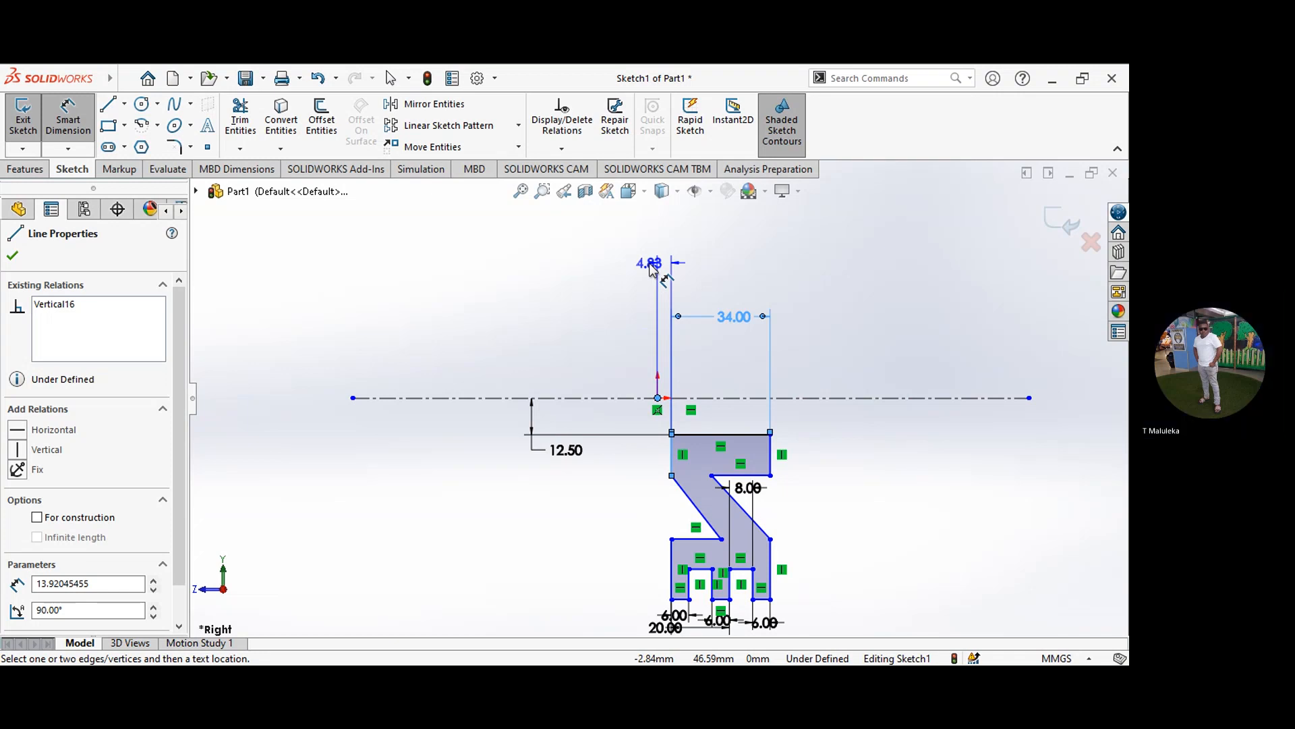
key("Escape")
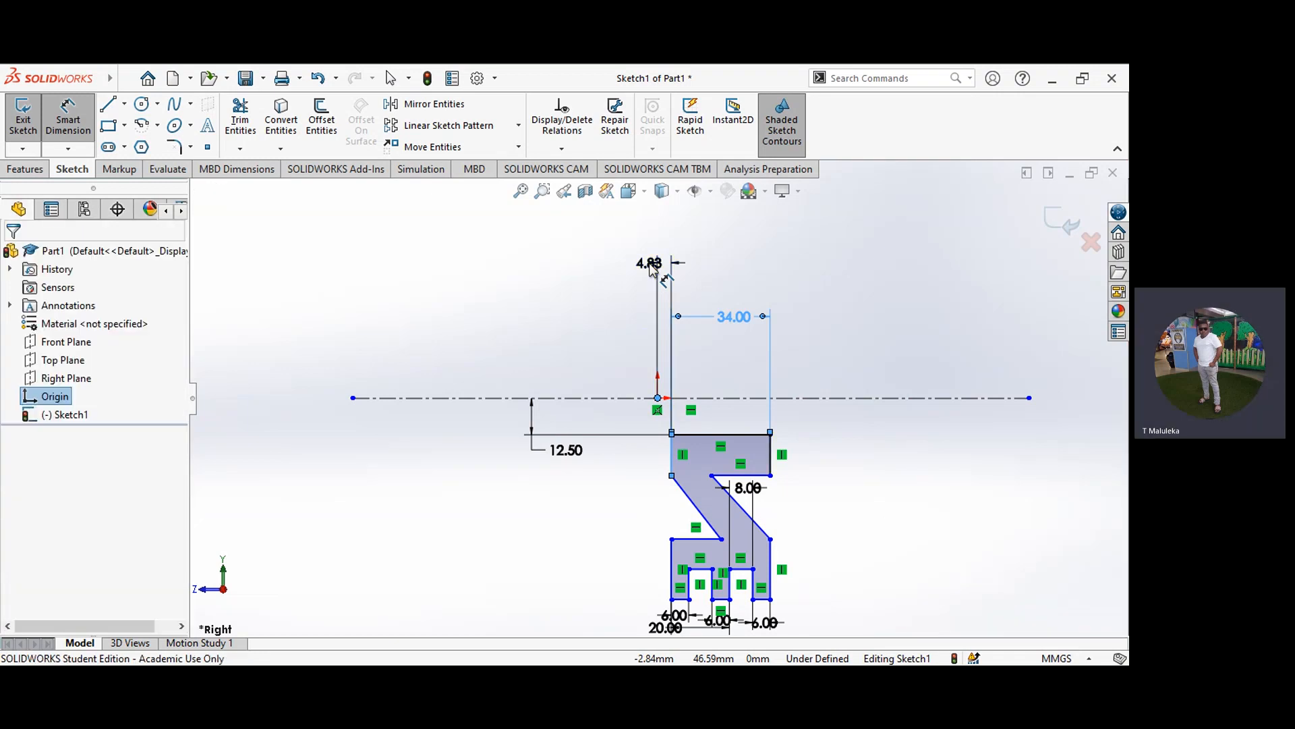
double_click(651, 265)
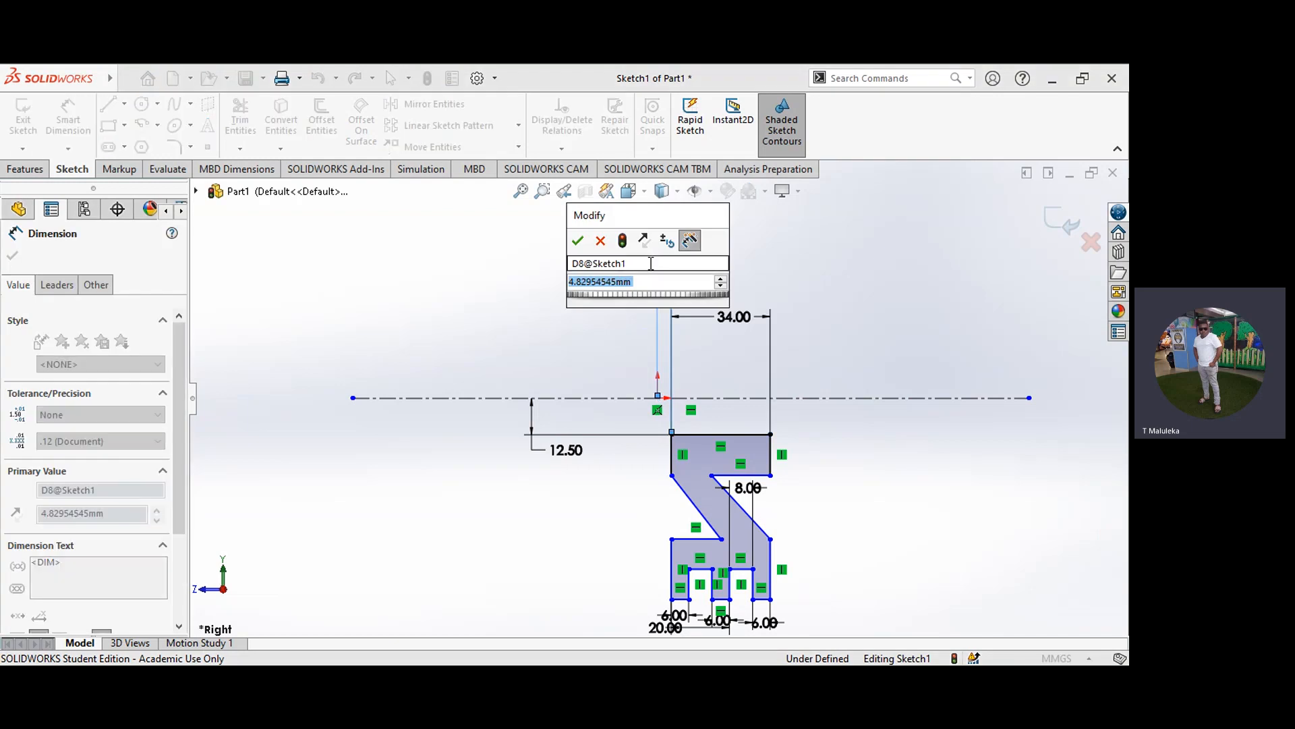
type("0")
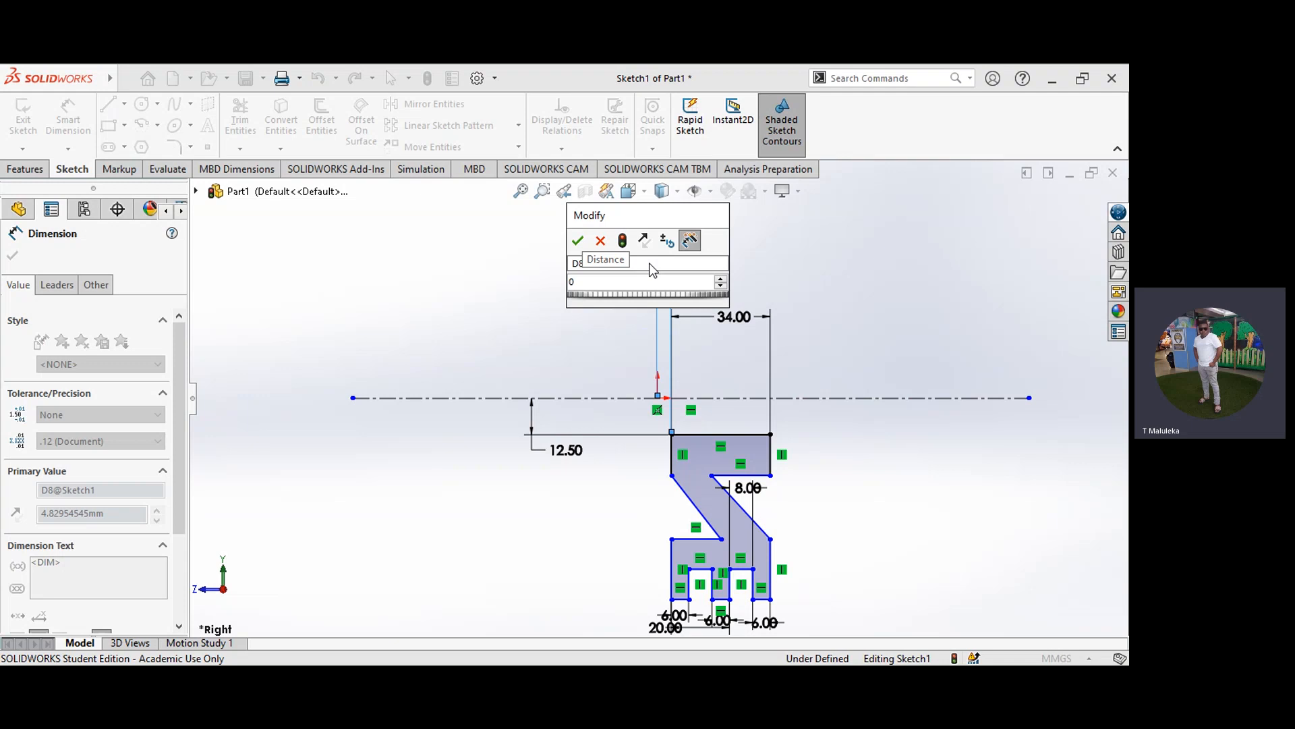
key("Return")
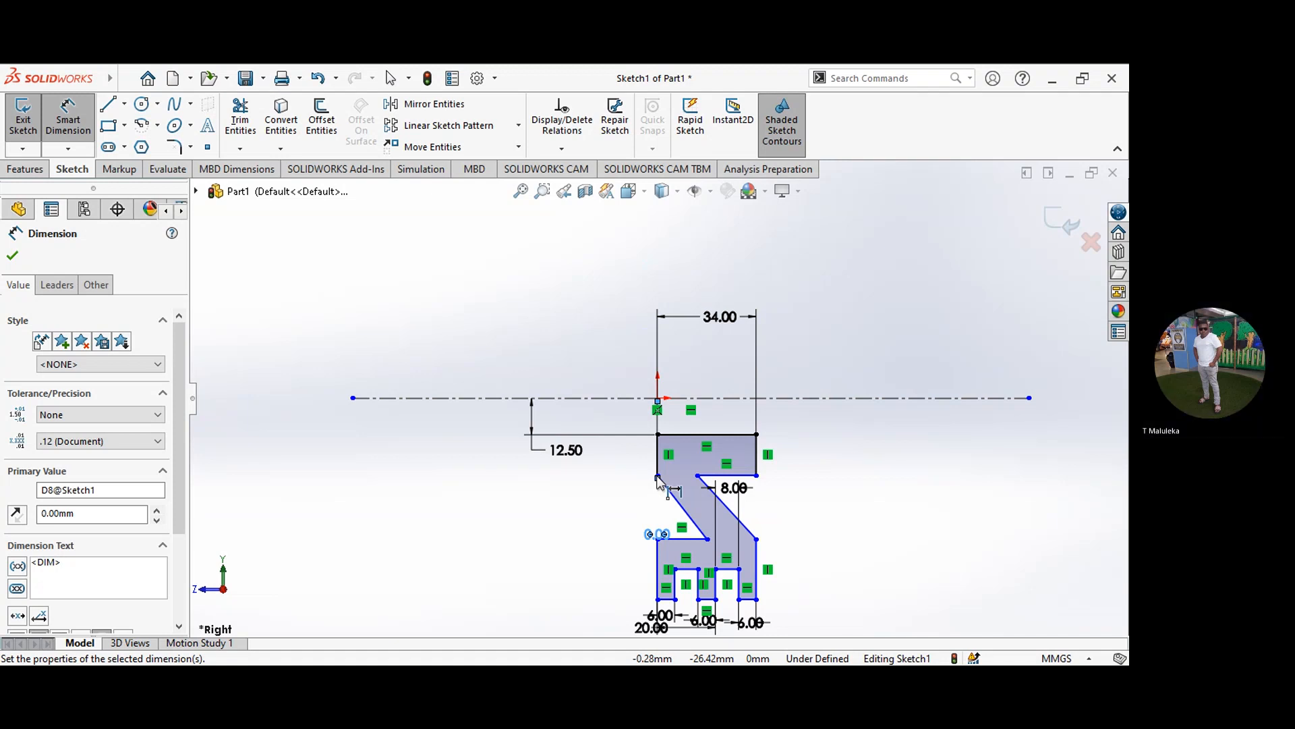
Step: Dimension the distance from the centerline to the lower end of the hub's left vertical edge at 30 mm
left_click_drag(657, 477, 644, 398)
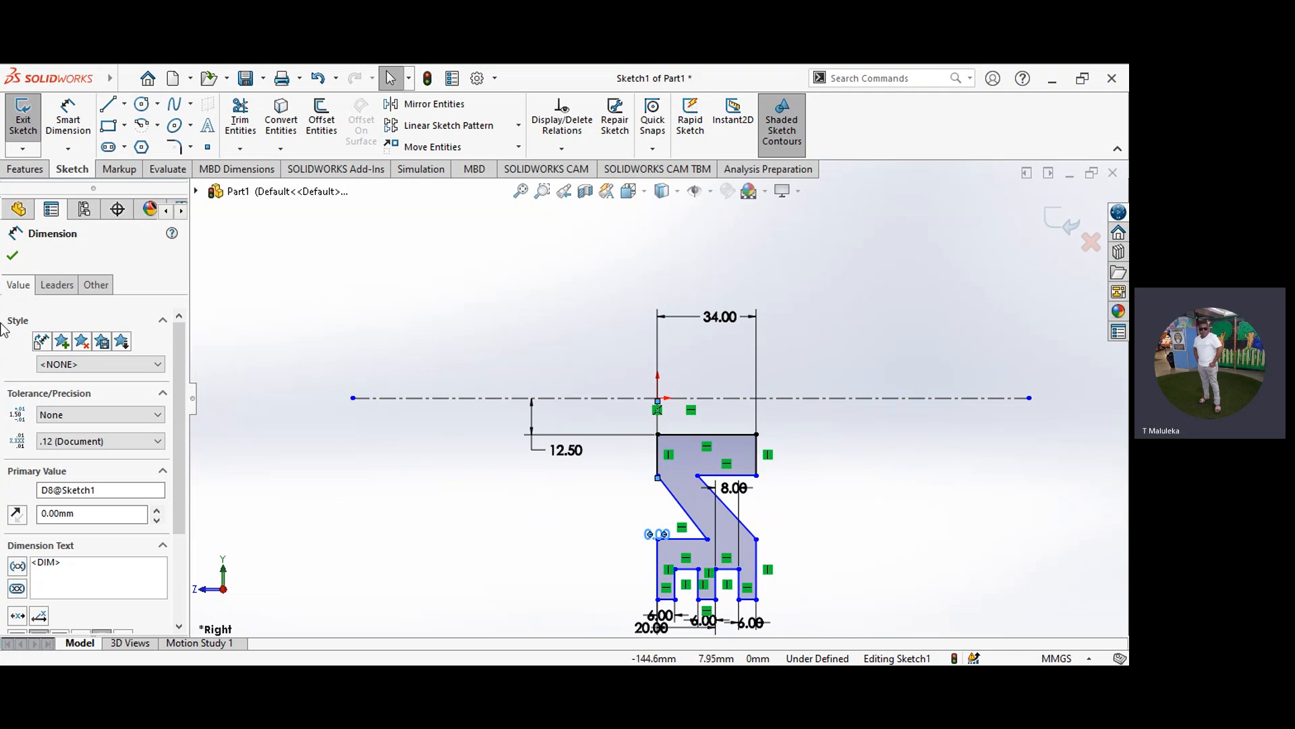
left_click(12, 257)
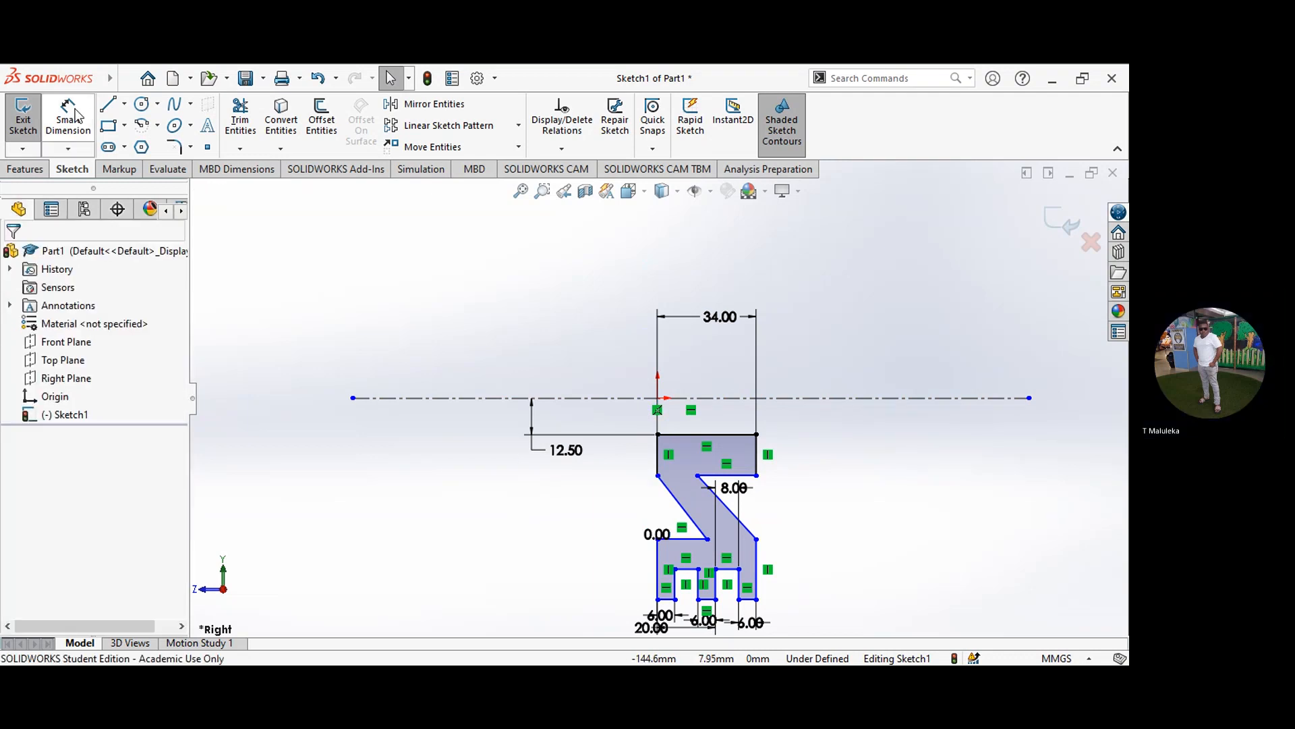
left_click(70, 116)
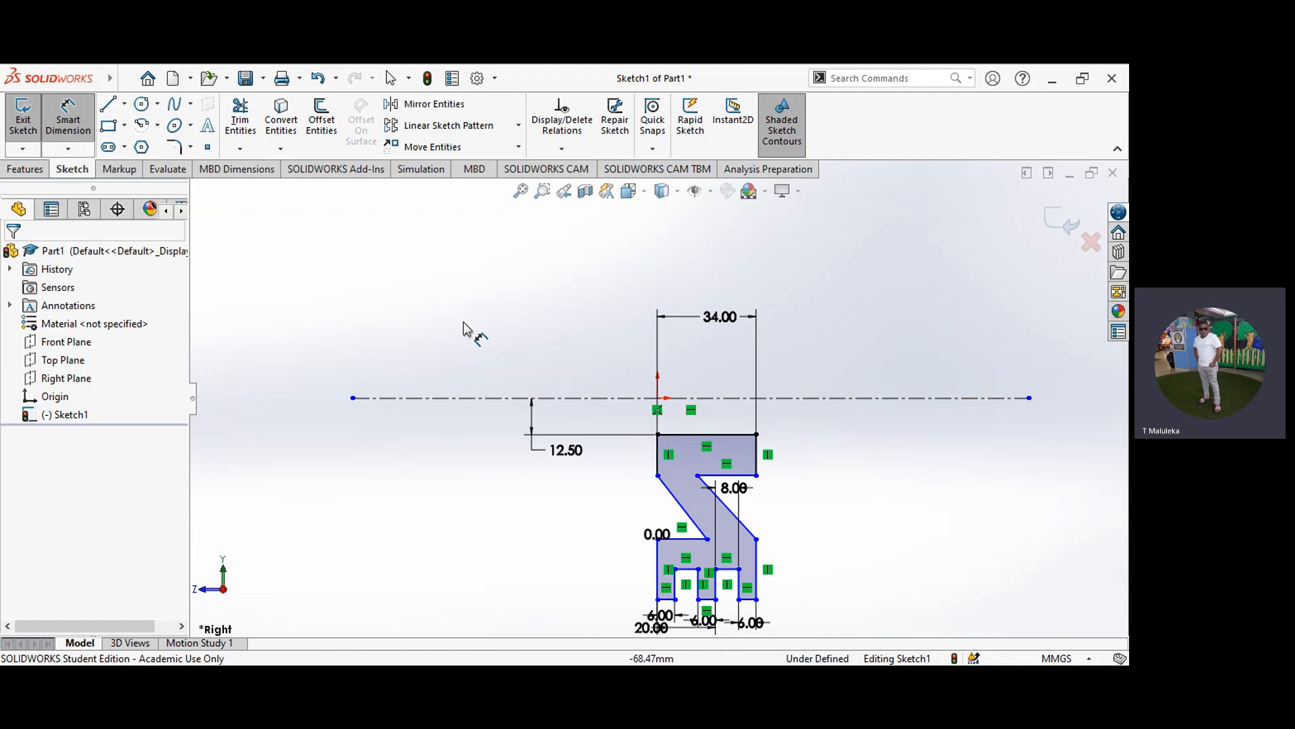
left_click(651, 398)
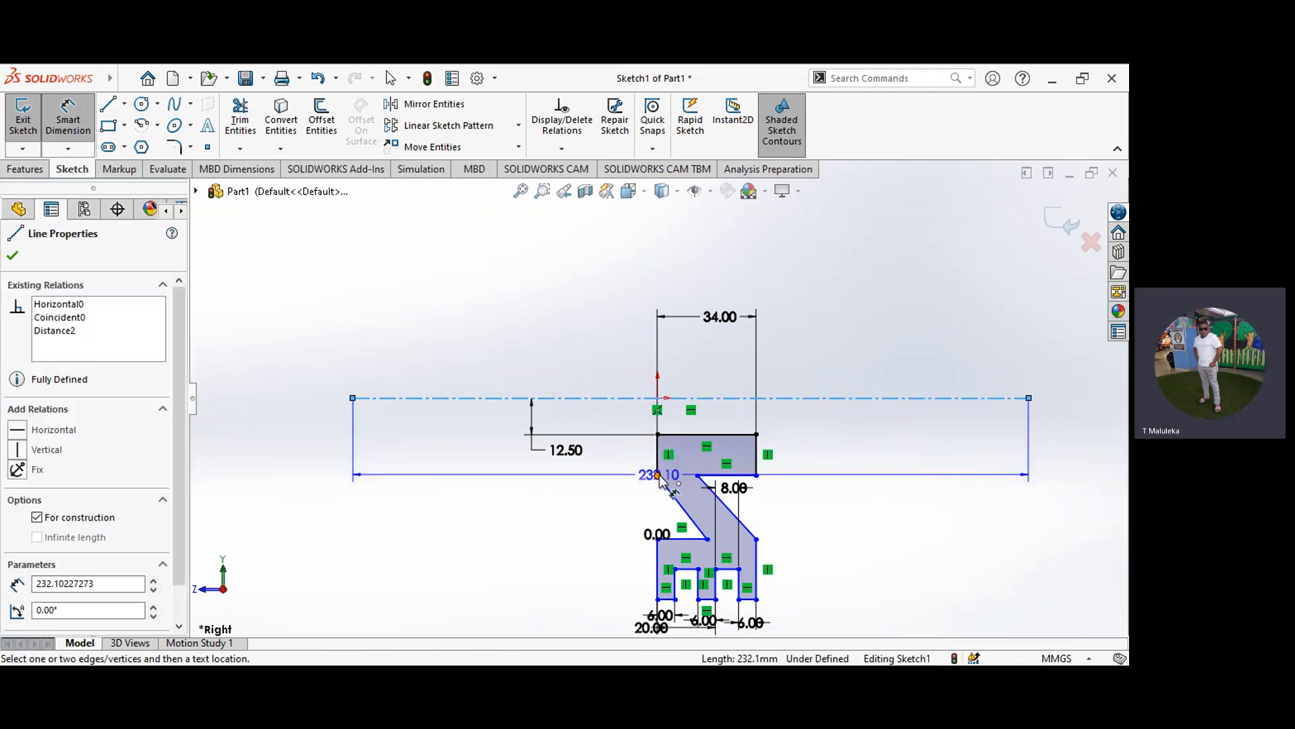
left_click(658, 476)
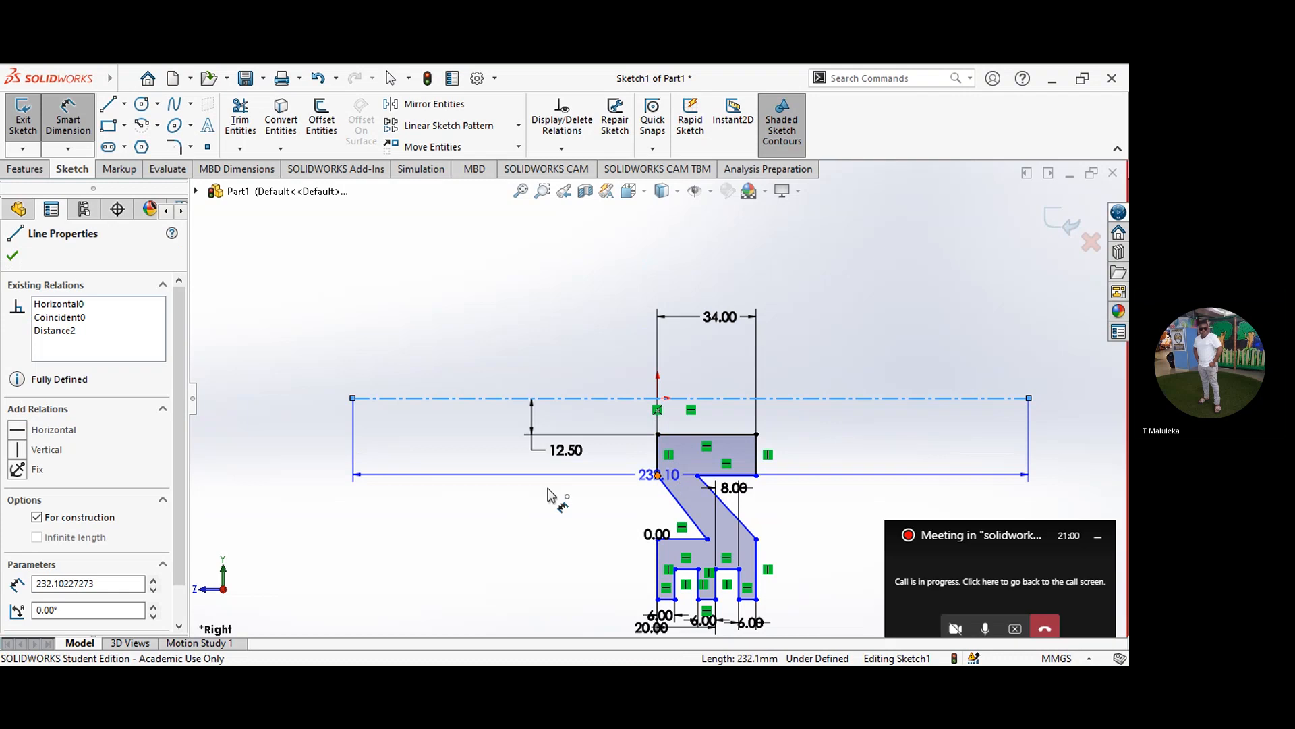
left_click(468, 487)
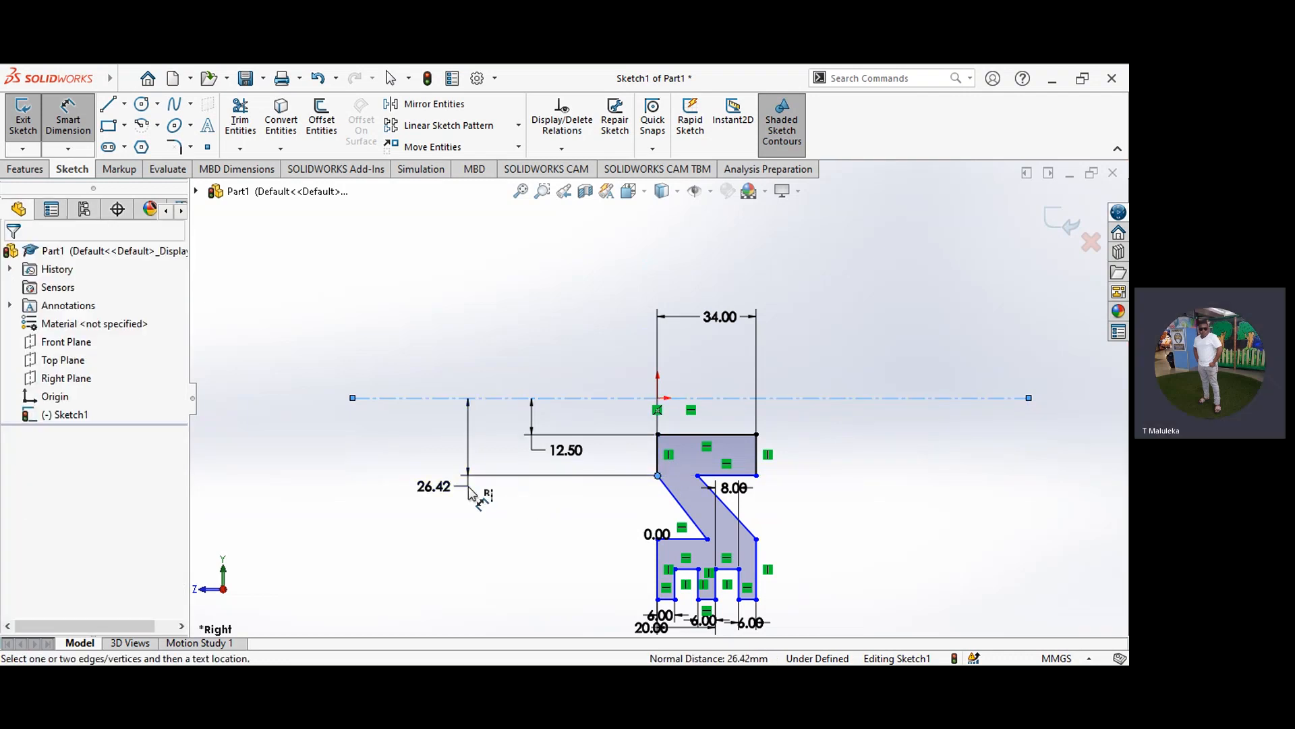
type("30")
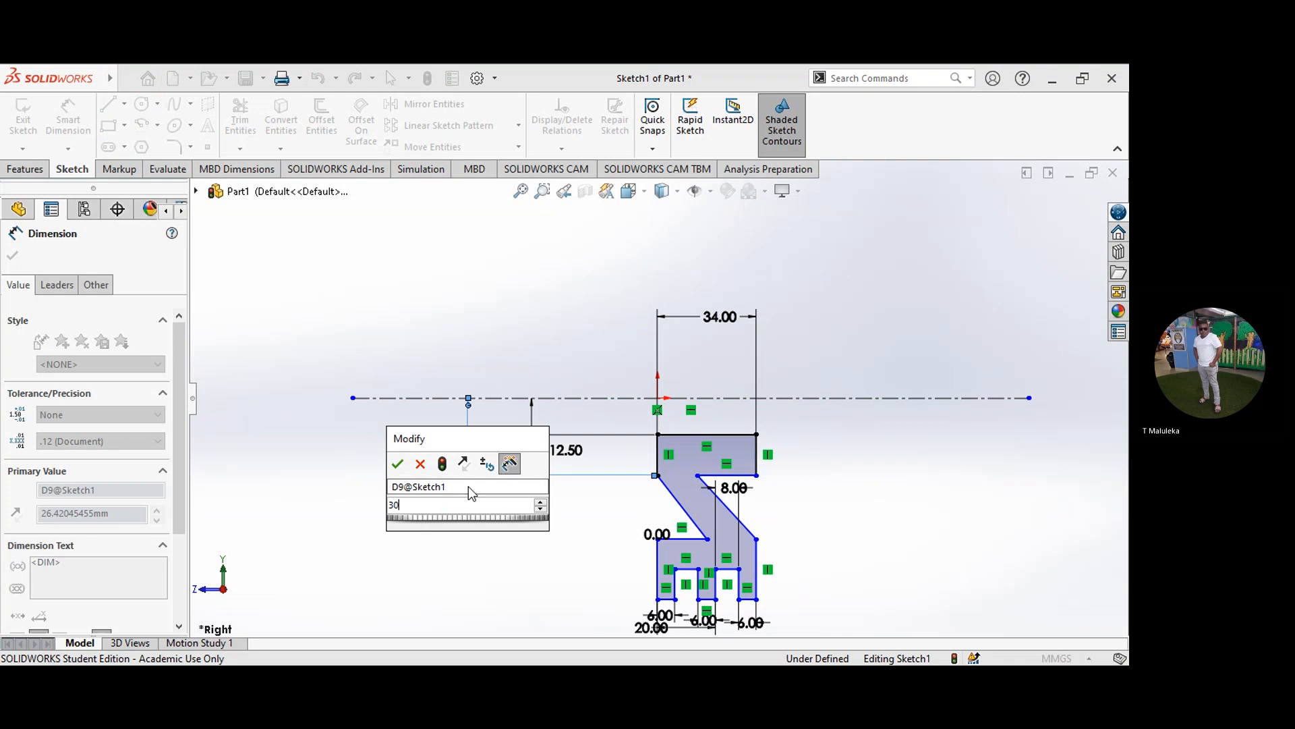
key("Return")
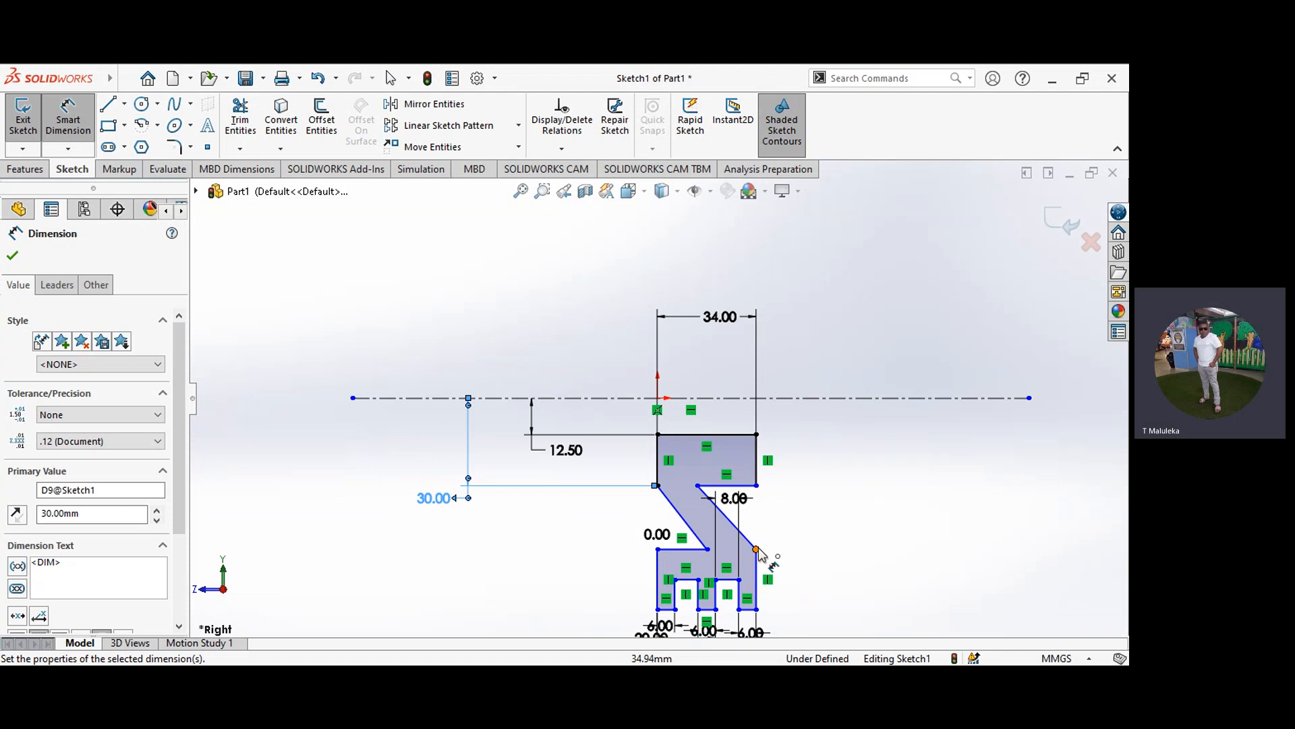
Step: Dimension the angle between the hub's right vertical edge and the web's right diagonal line as 30 degrees
left_click(757, 474)
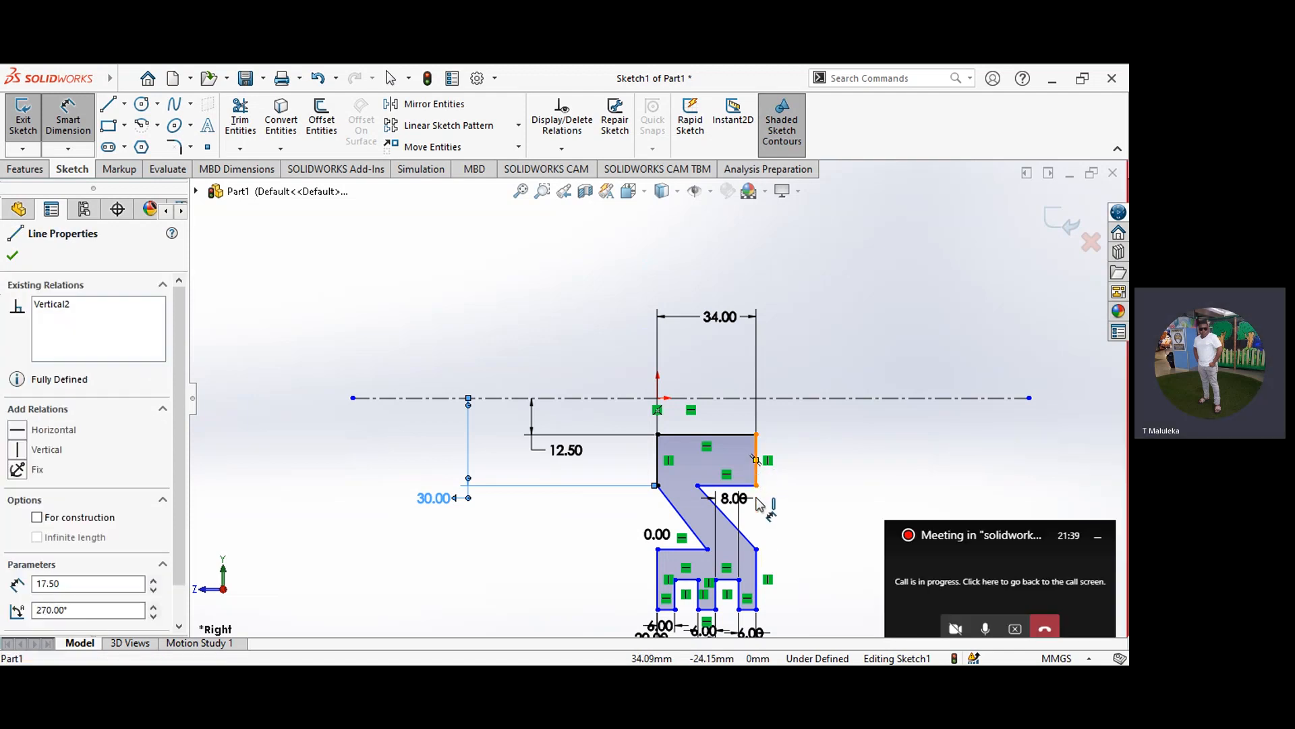
left_click(747, 537)
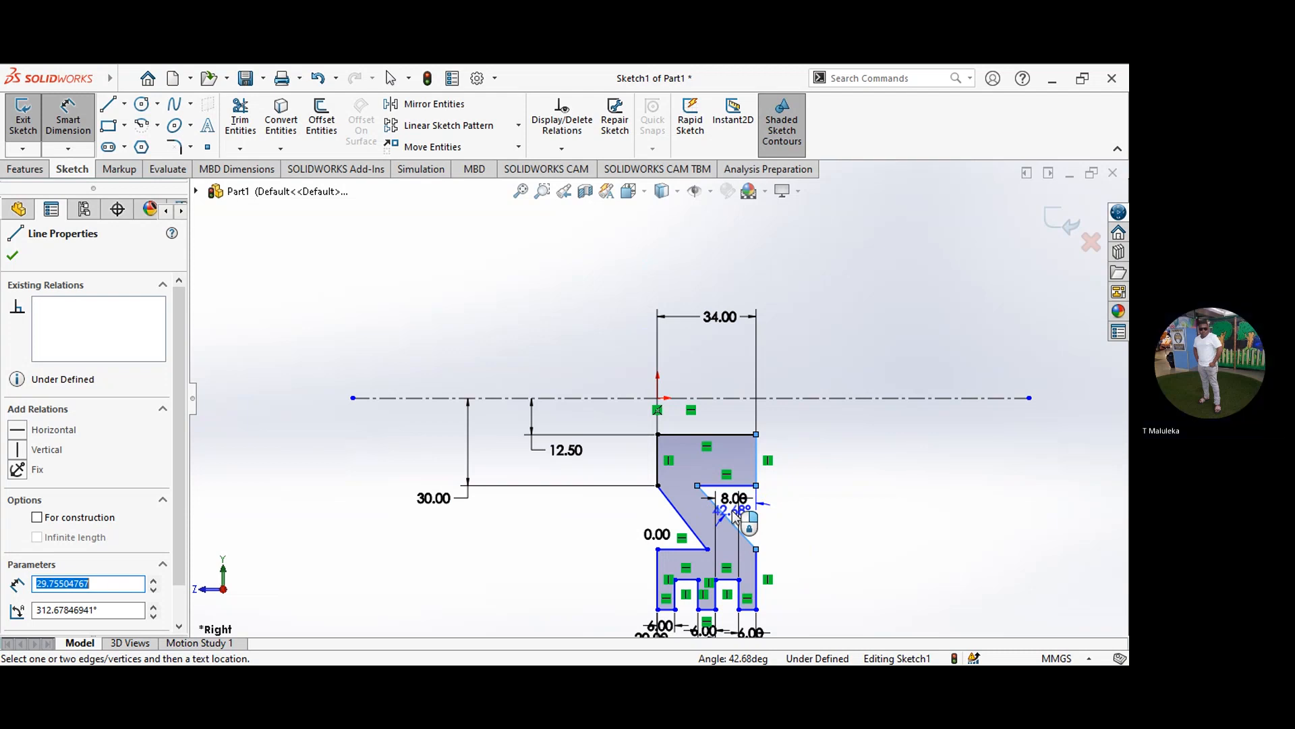
key("Escape")
left_click(639, 420)
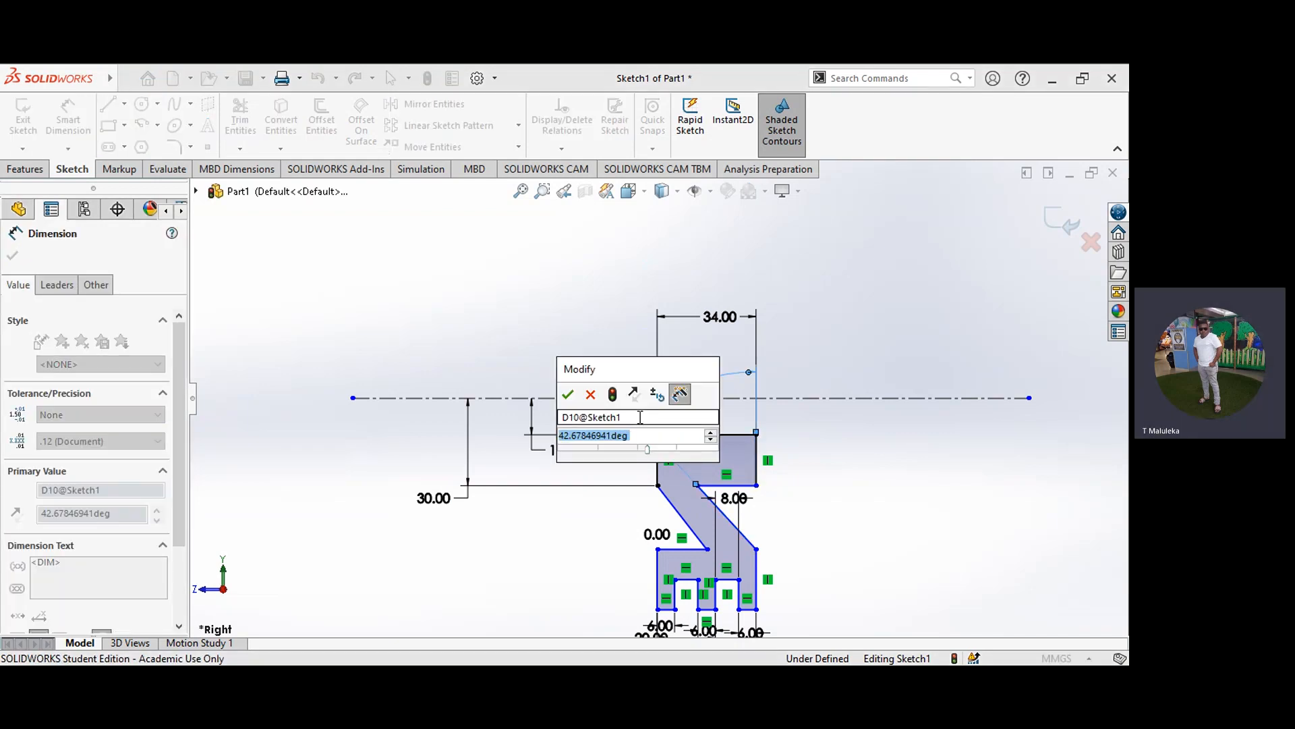
type("30")
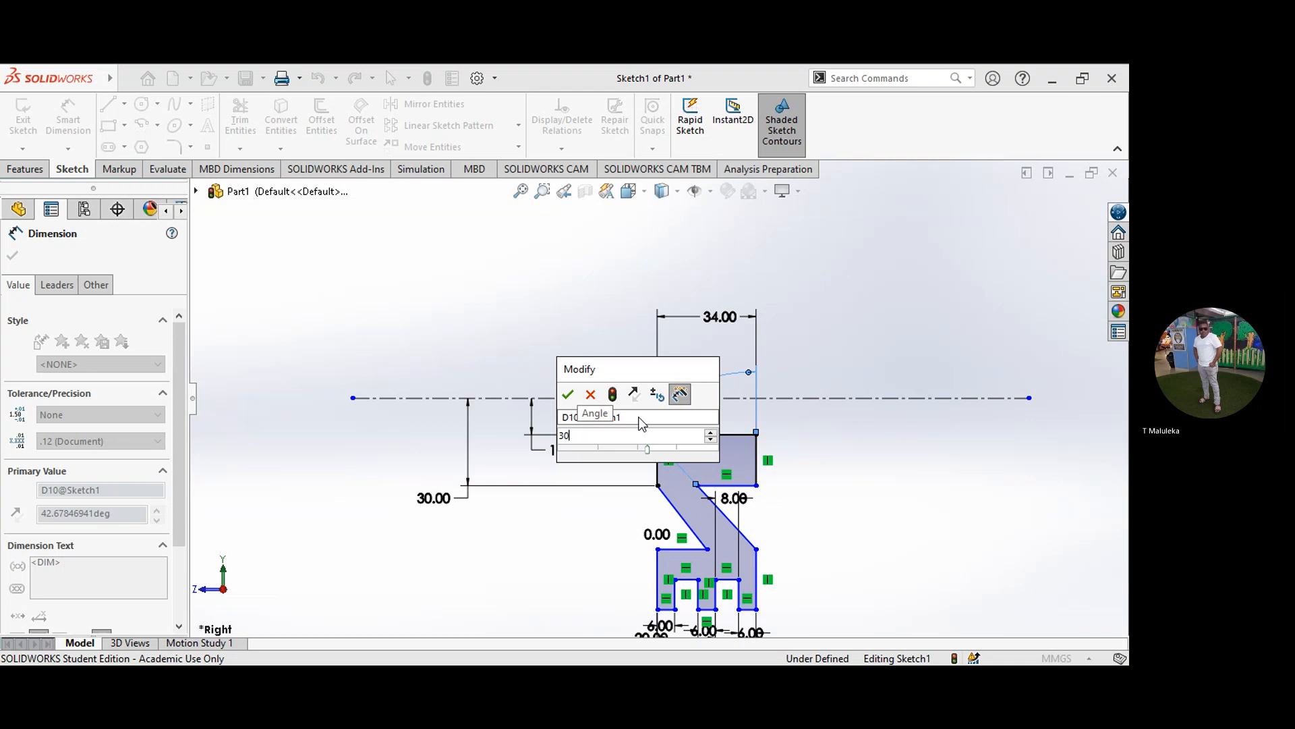
key("Return")
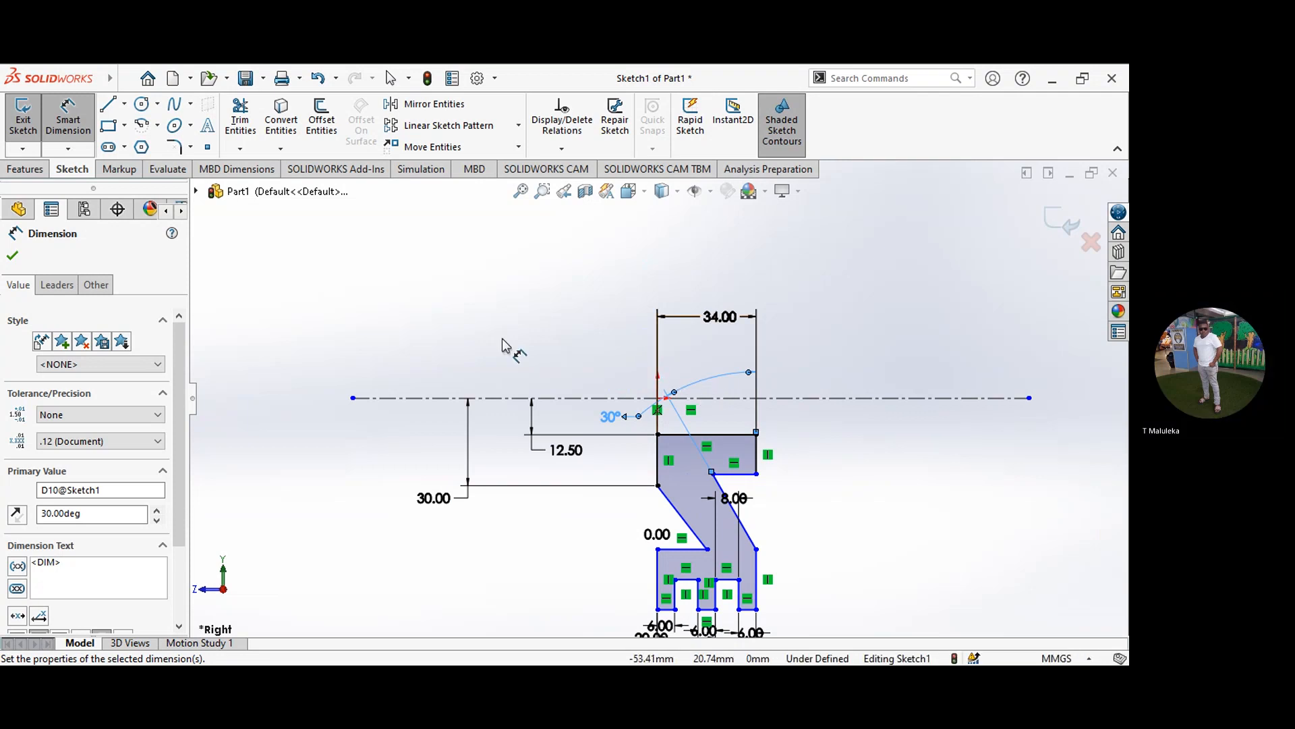
left_click(14, 256)
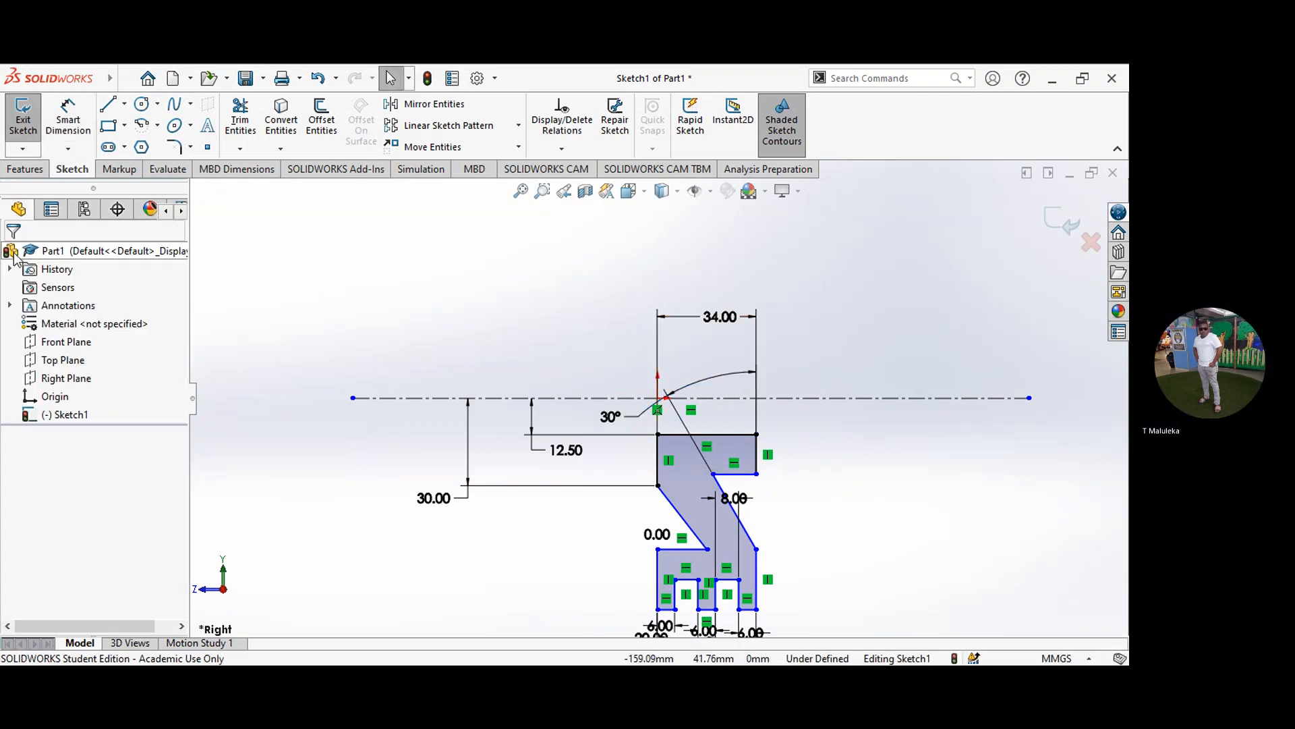
Step: Dimension the distance from the centerline to the inner horizontal edge of the rim's left groove at 63.5 mm
left_click(70, 125)
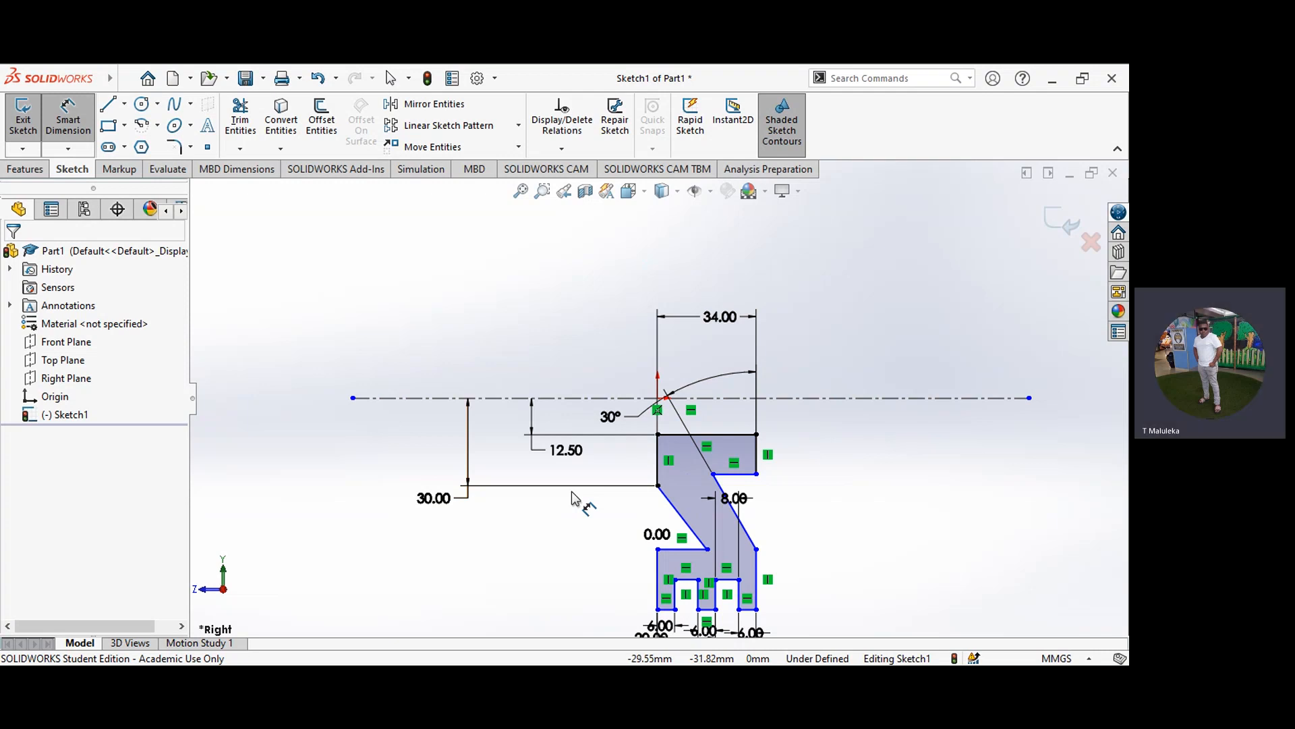
left_click(630, 399)
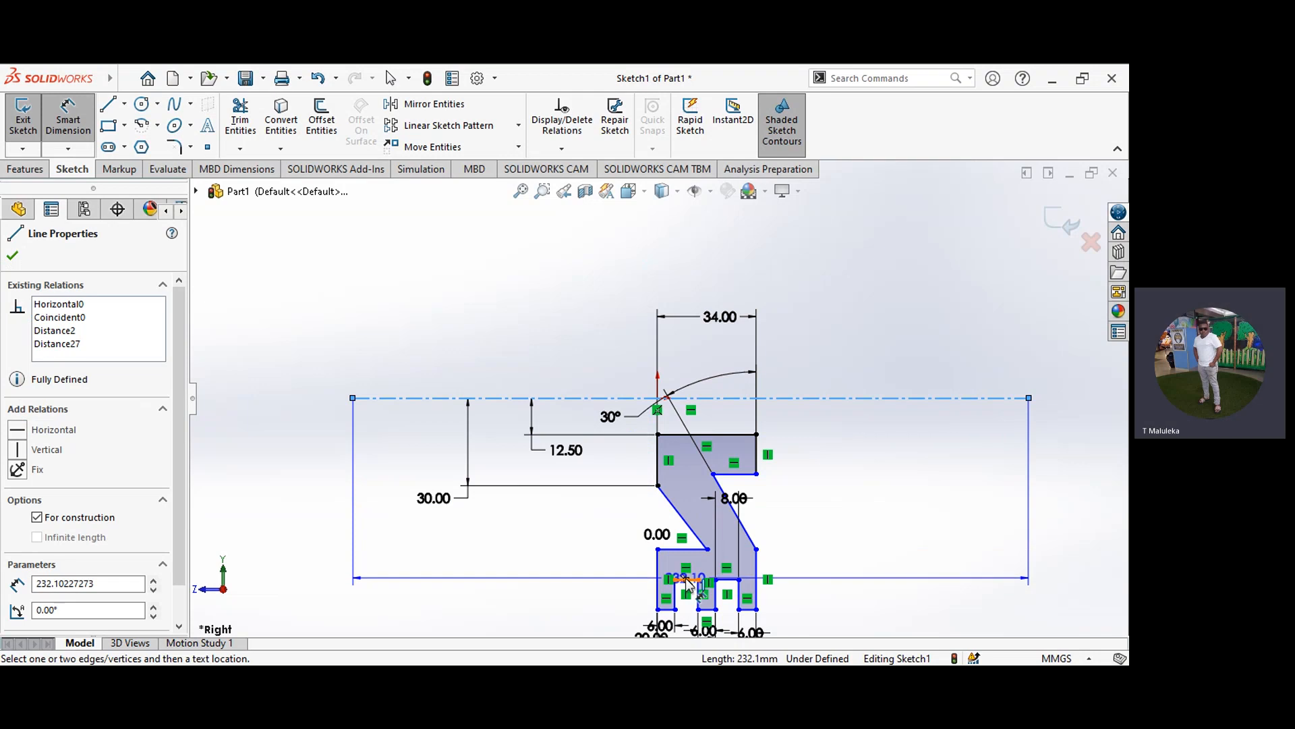
left_click(688, 580)
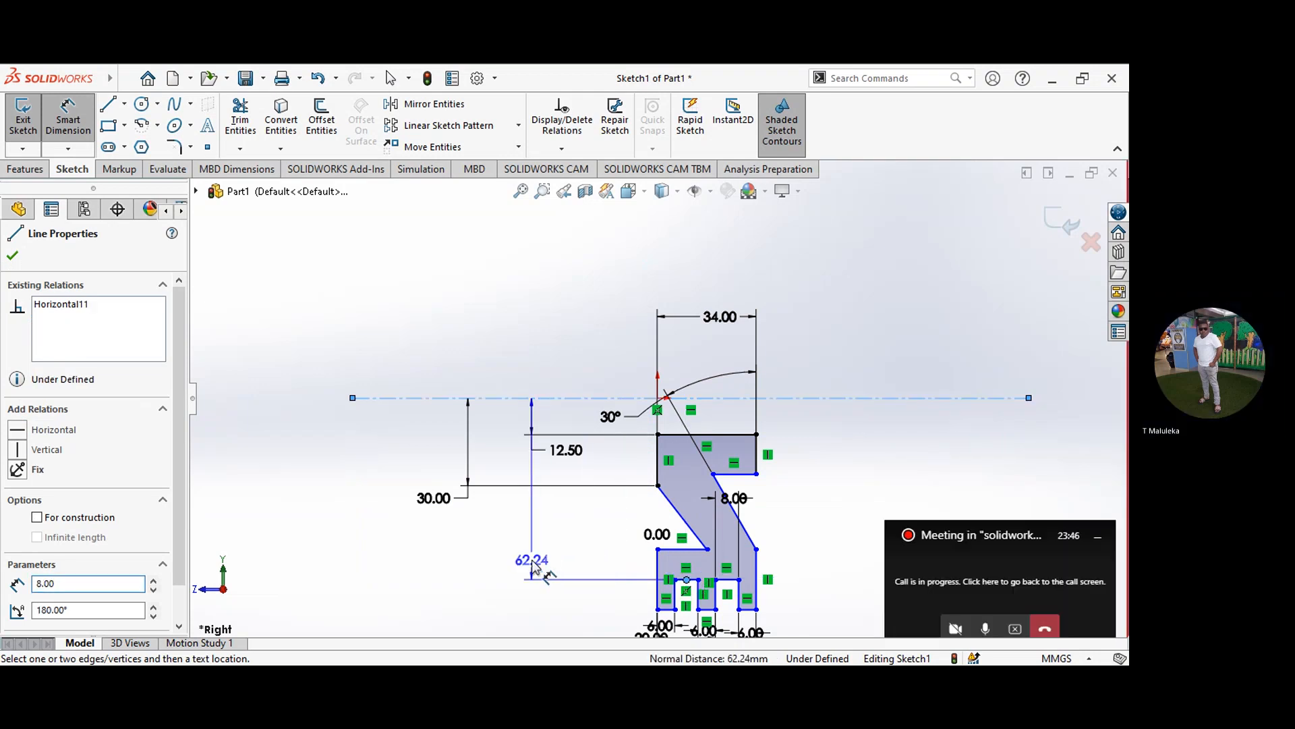
left_click(536, 569)
type("6")
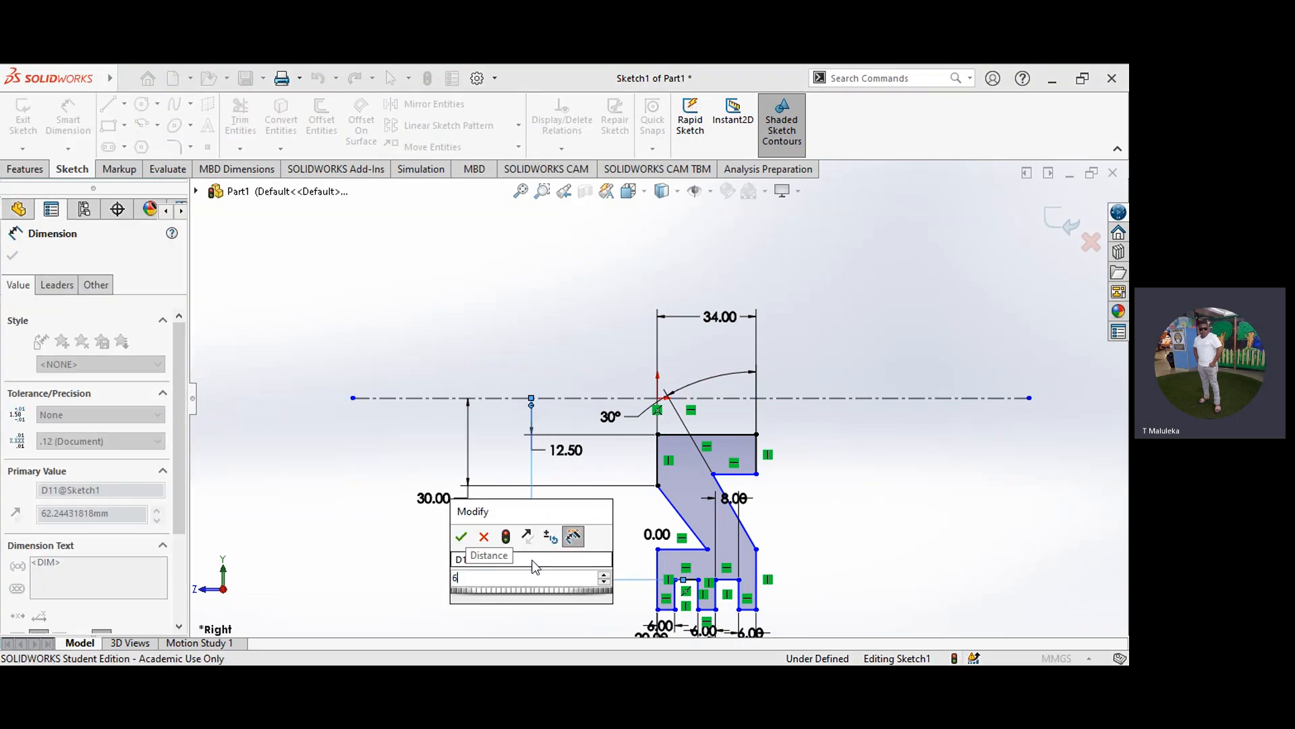
type("3.5")
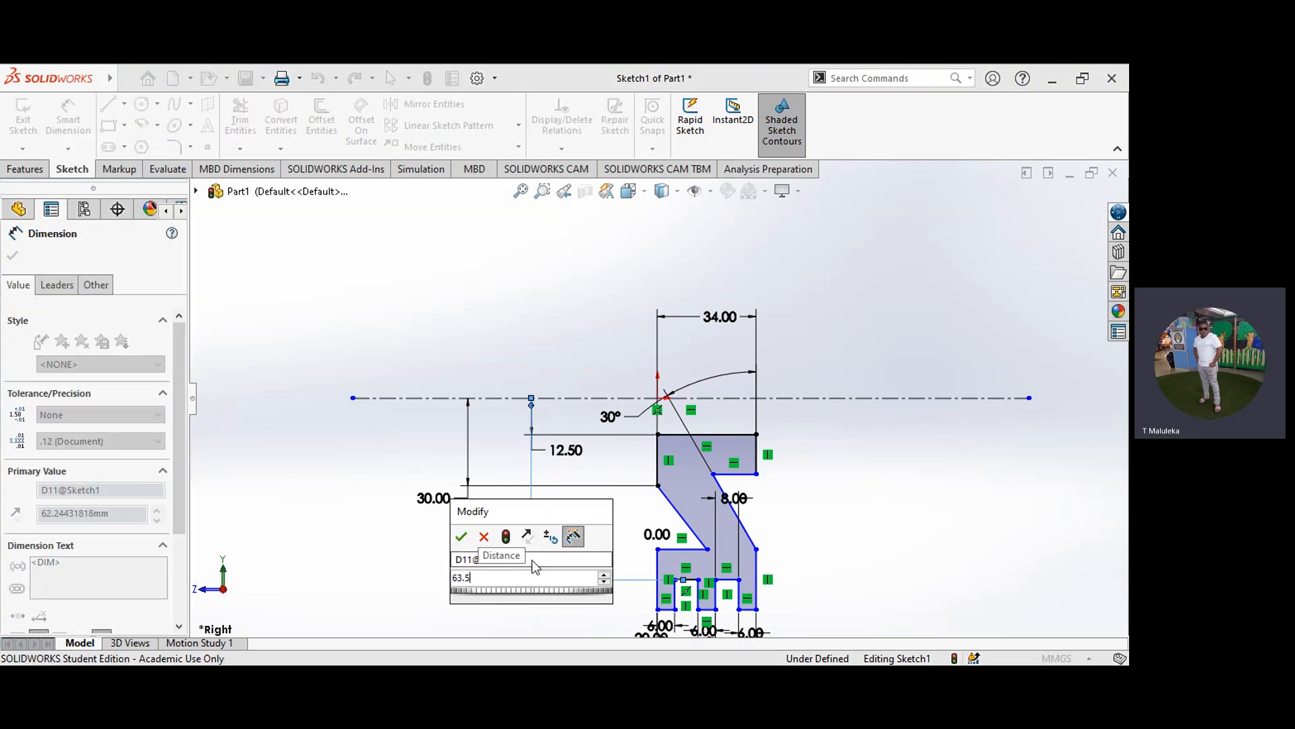
left_click(462, 537)
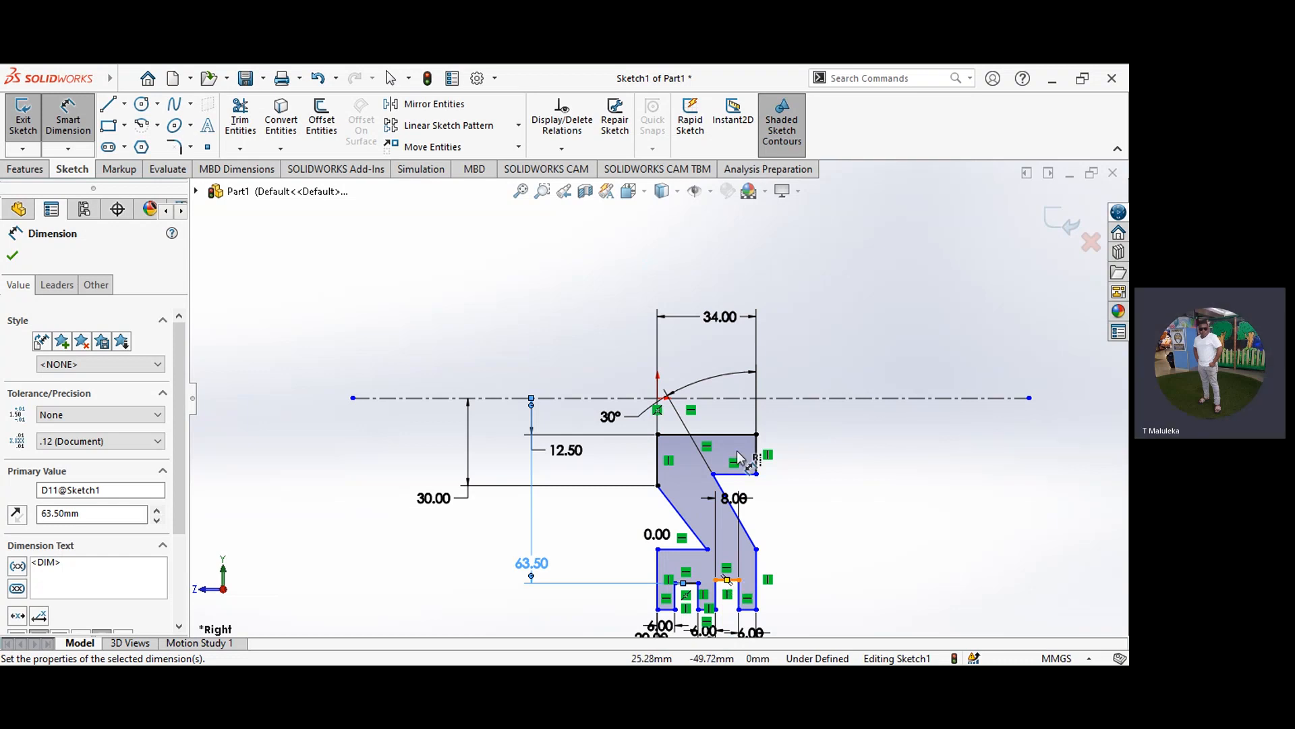
Step: Dimension the distance from the centerline to the inner horizontal edge of the rim's right groove at 63.5 mm
left_click(752, 403)
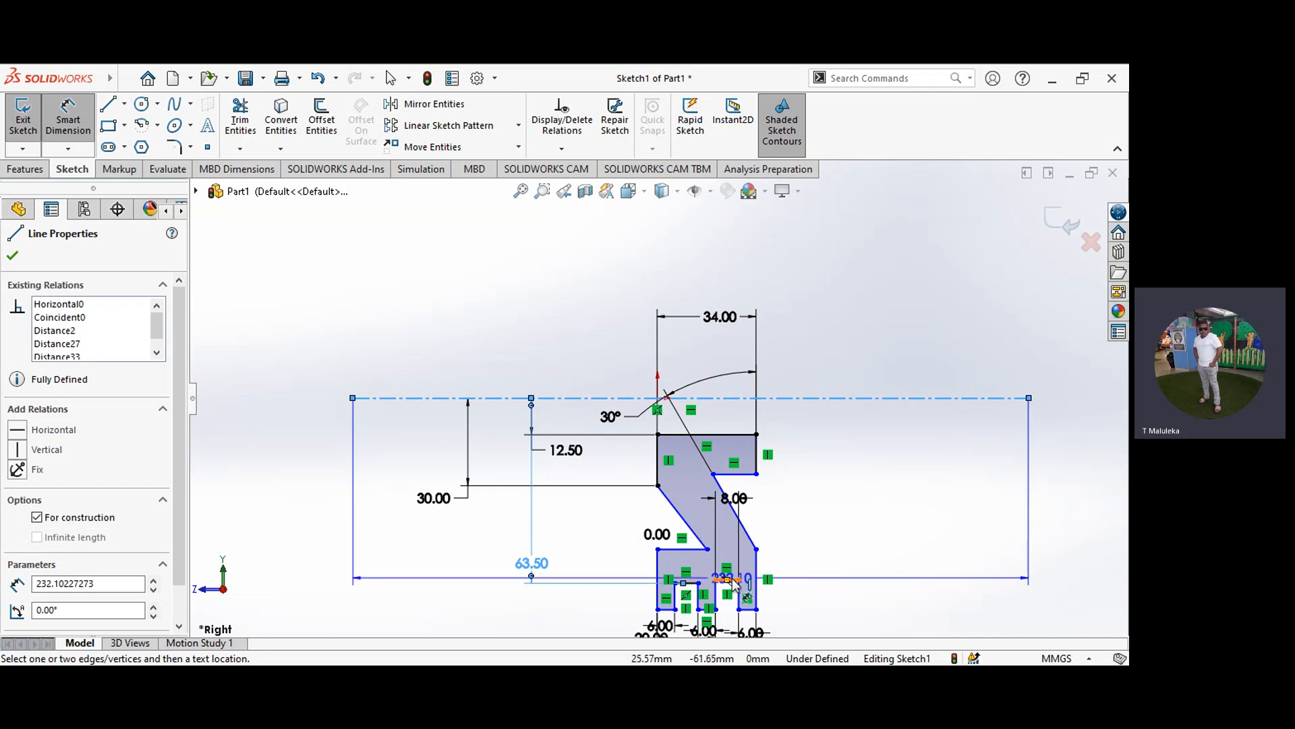
left_click(740, 578)
left_click(824, 545)
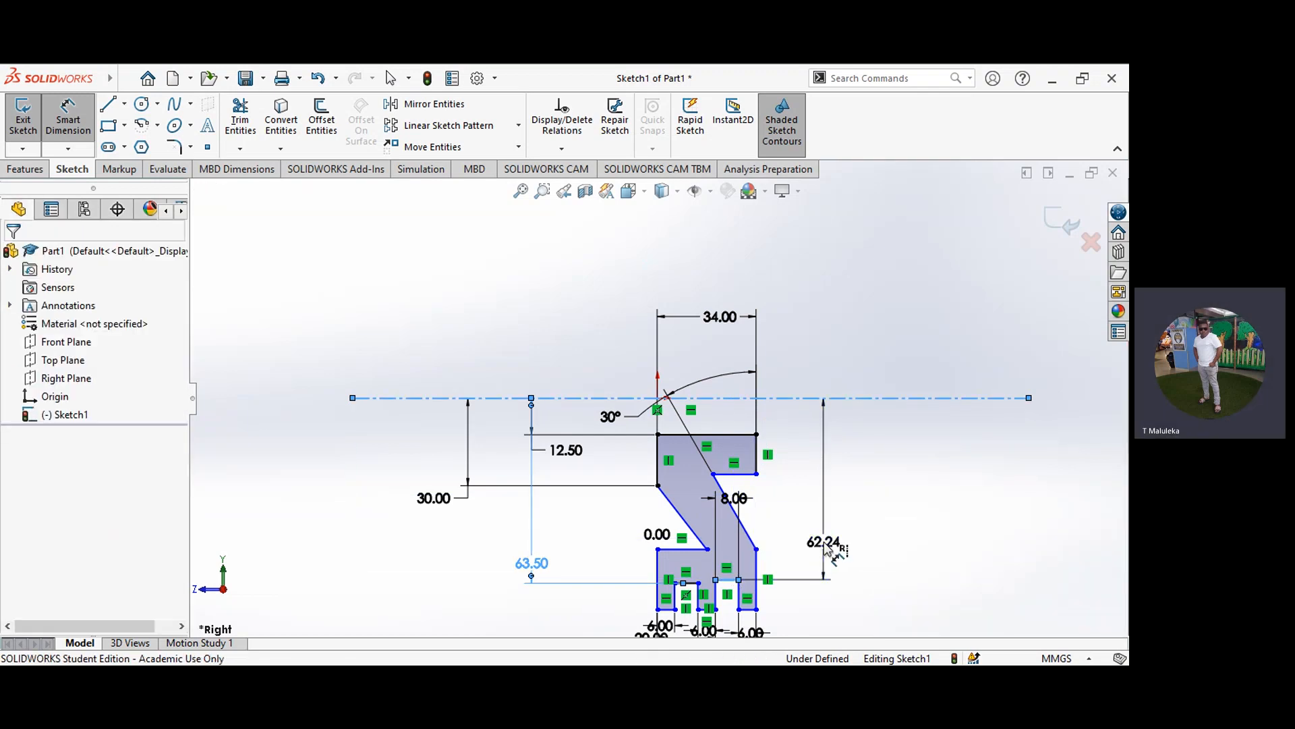
type("6")
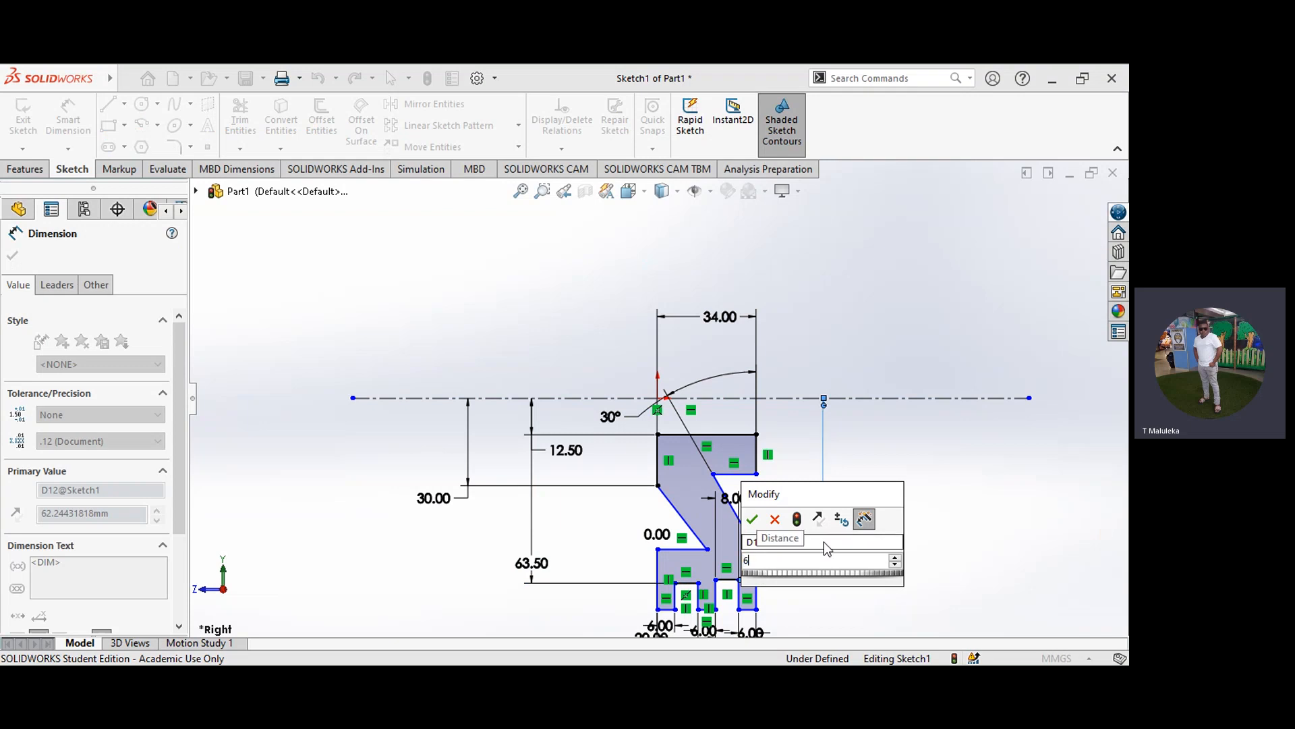
type("3.5")
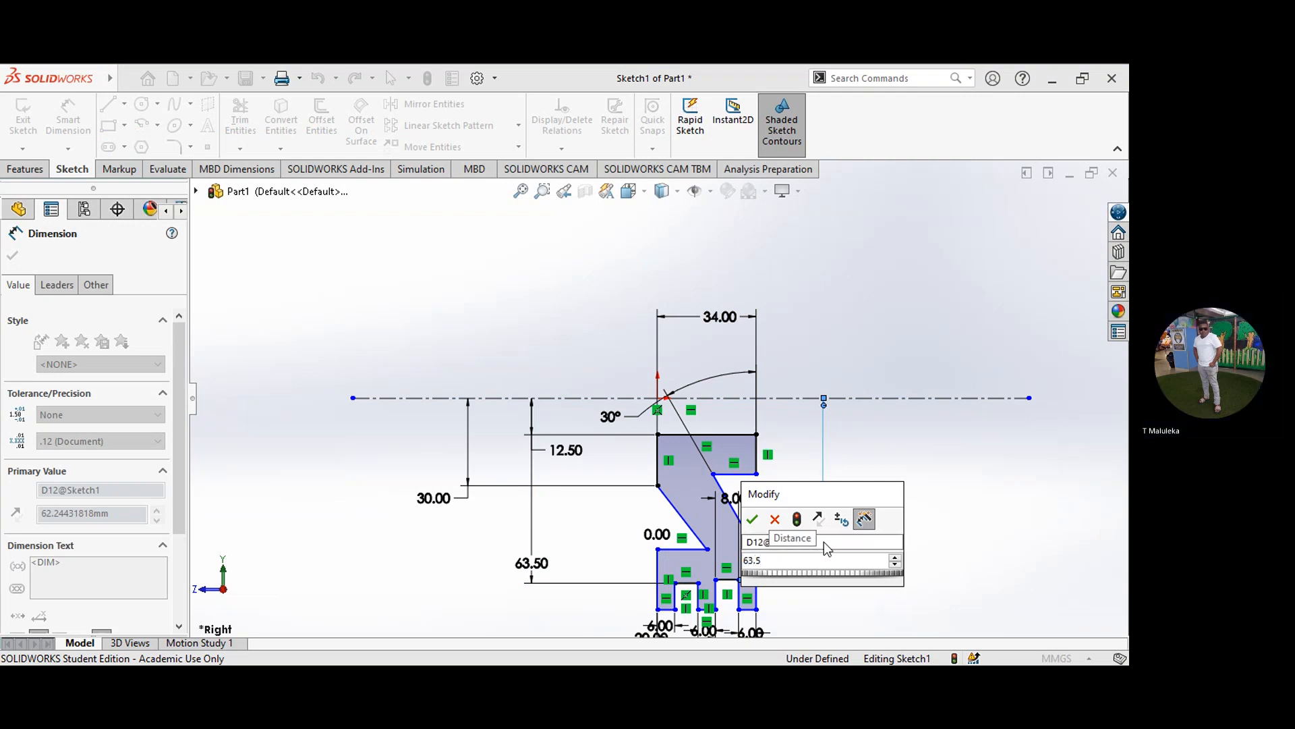
left_click(757, 519)
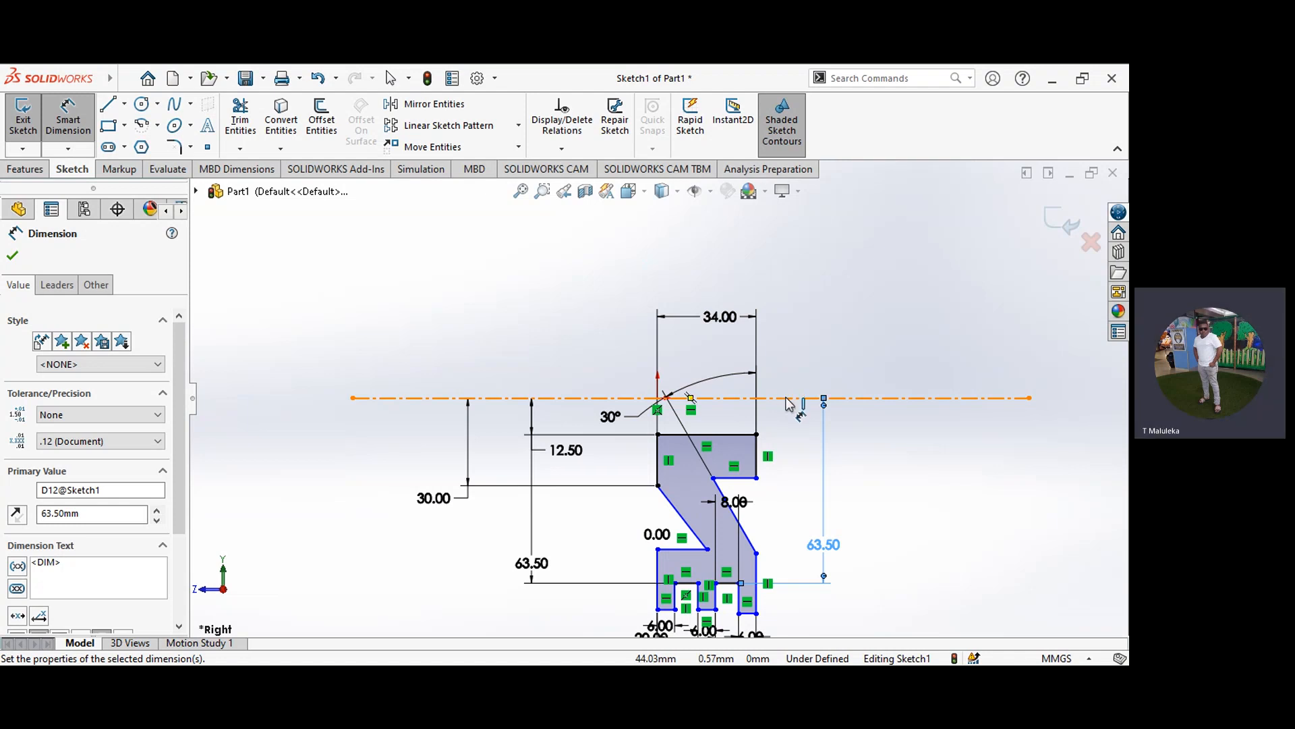
Step: Dimension the distance from the centerline to the hub's lower-right horizontal edge at 26.25 mm
left_click(786, 399)
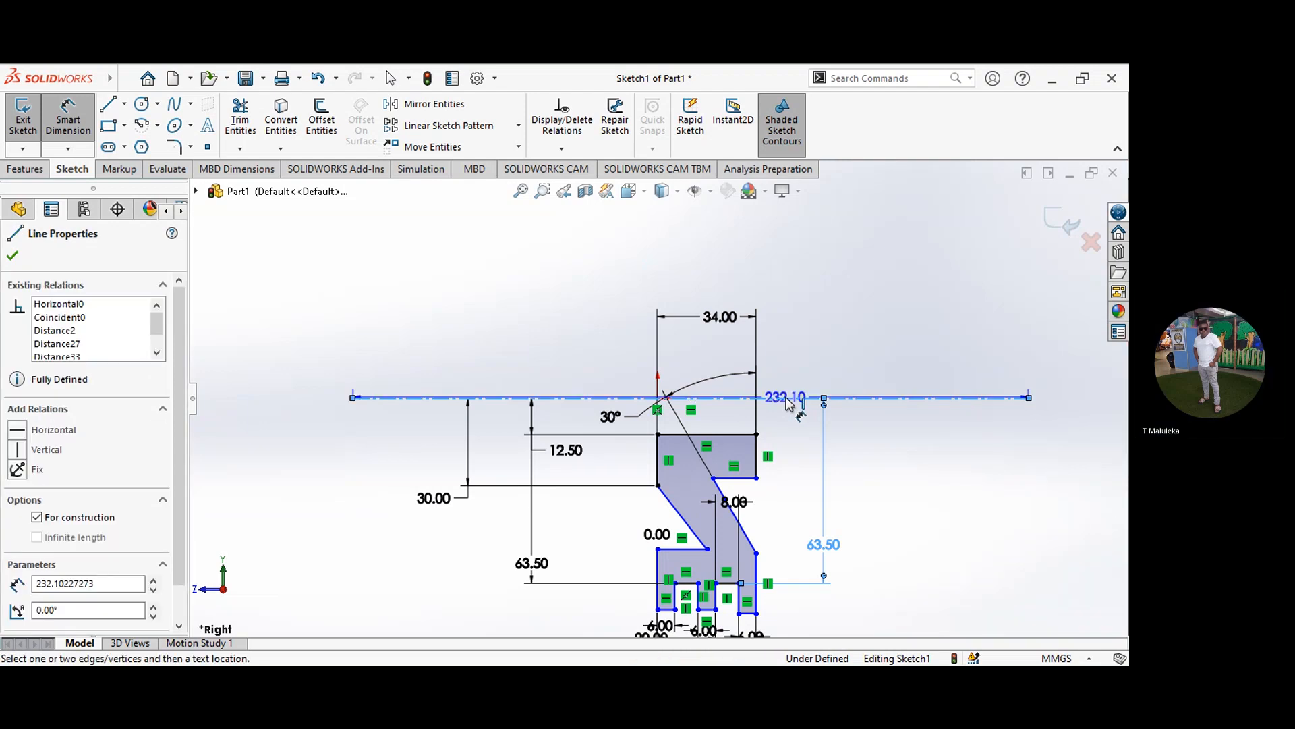
left_click(749, 477)
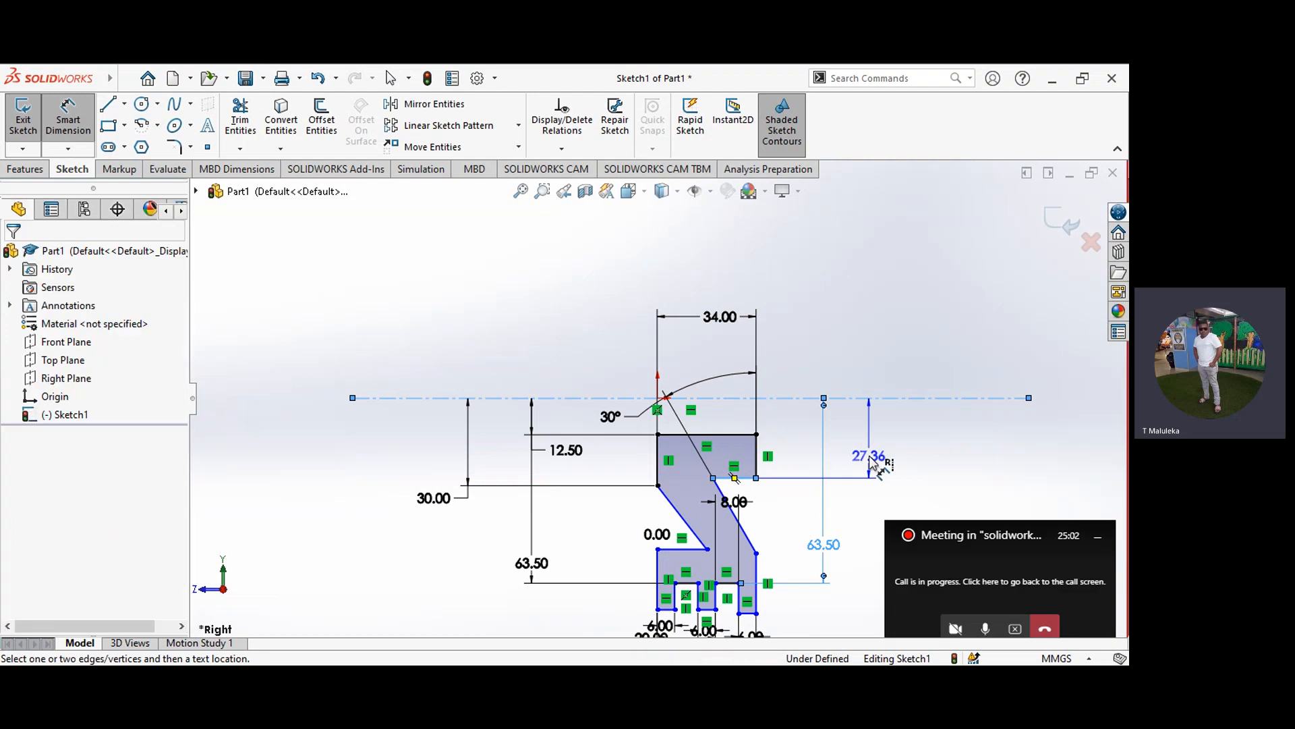
left_click(870, 459)
type("26.25")
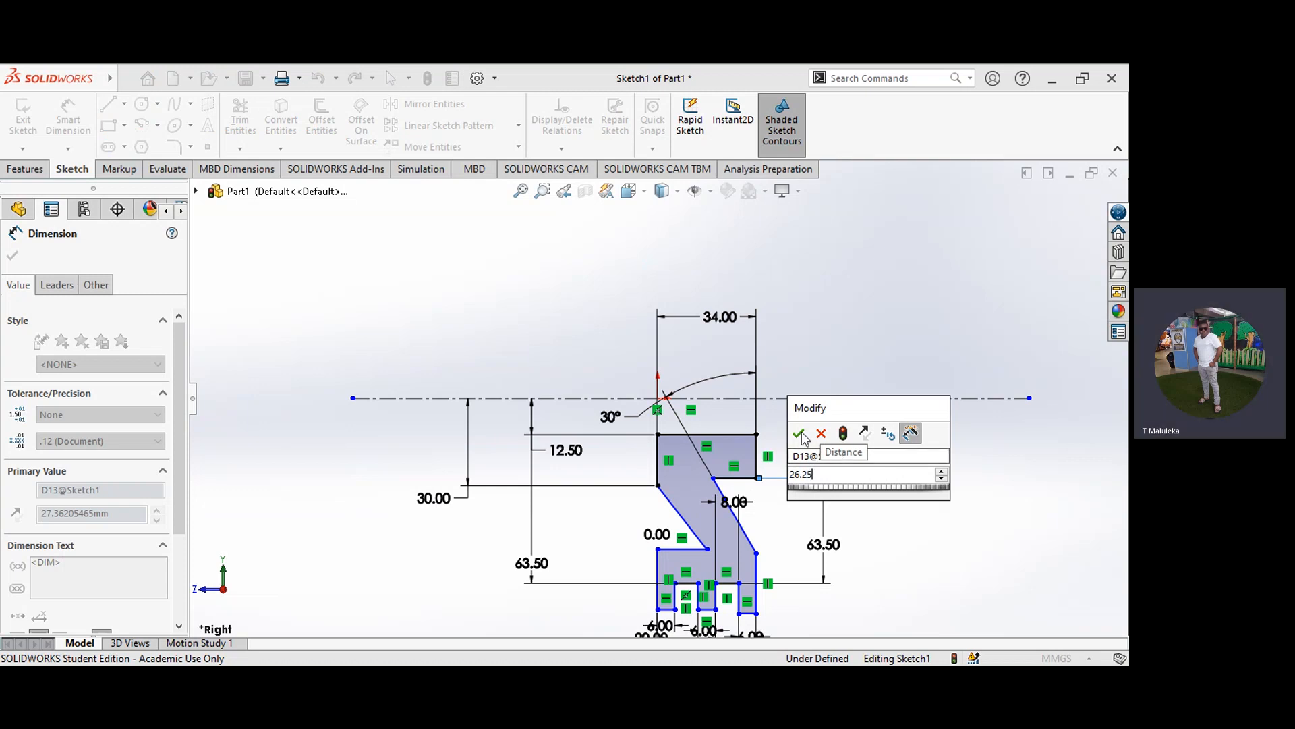
left_click(800, 433)
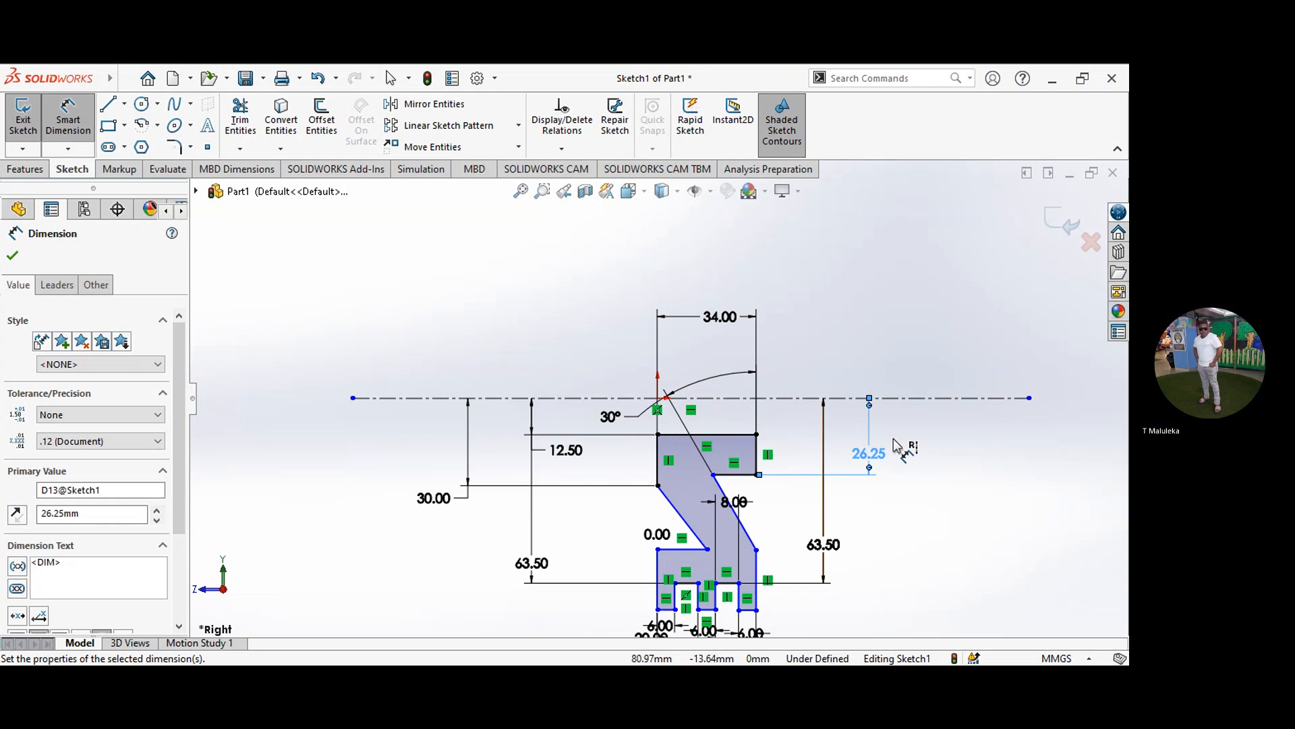
left_click(760, 458)
left_click(658, 399)
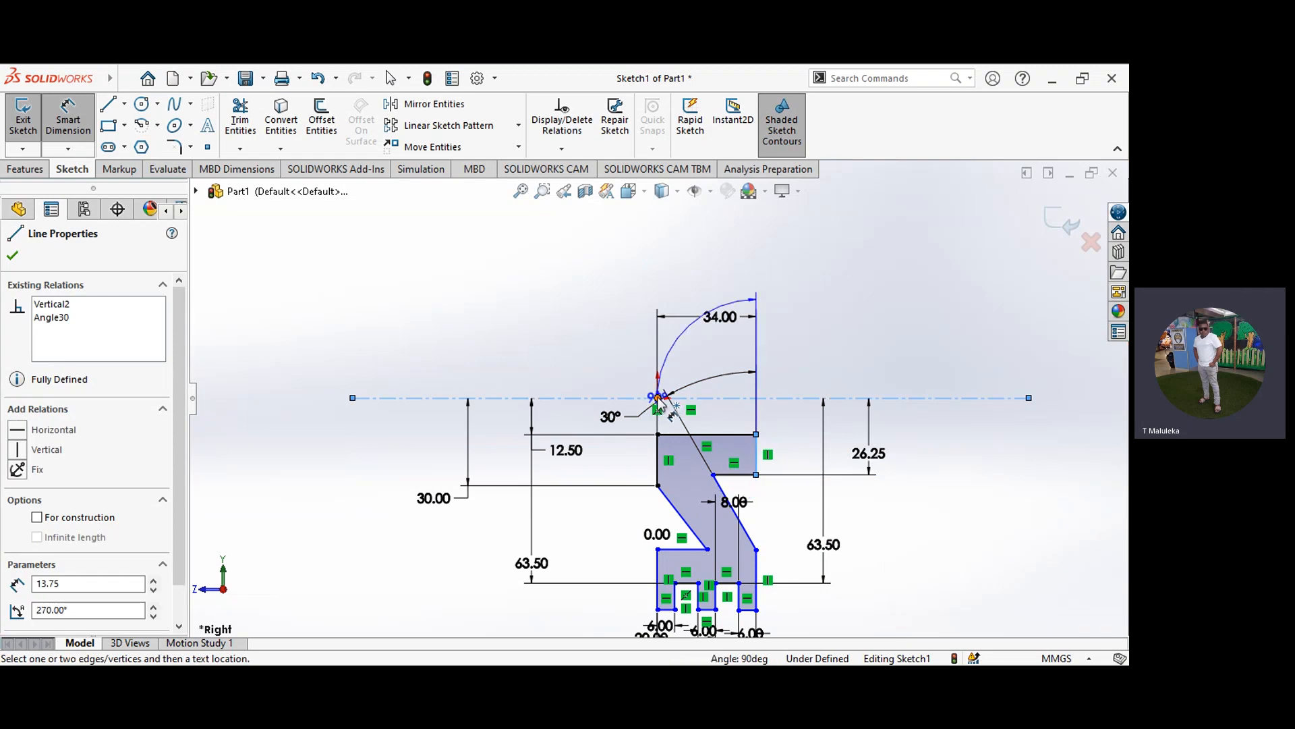
left_click(657, 398)
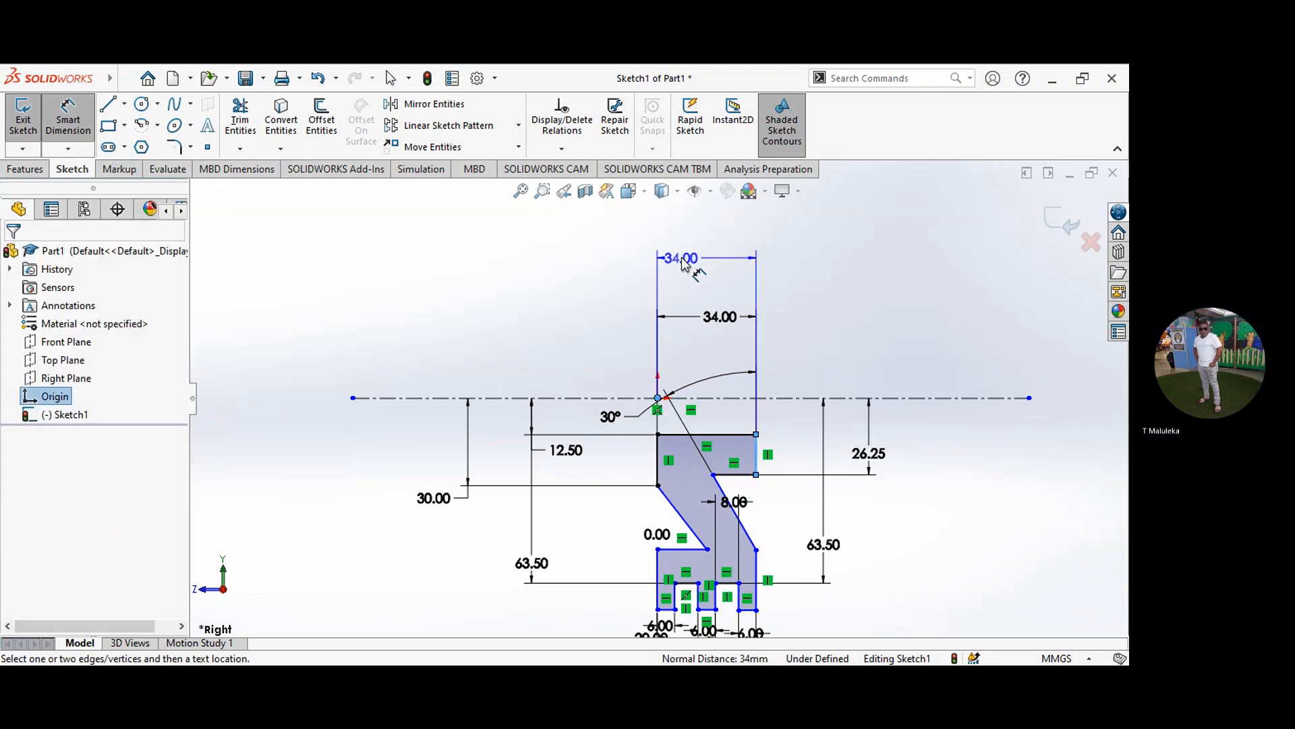
left_click(685, 260)
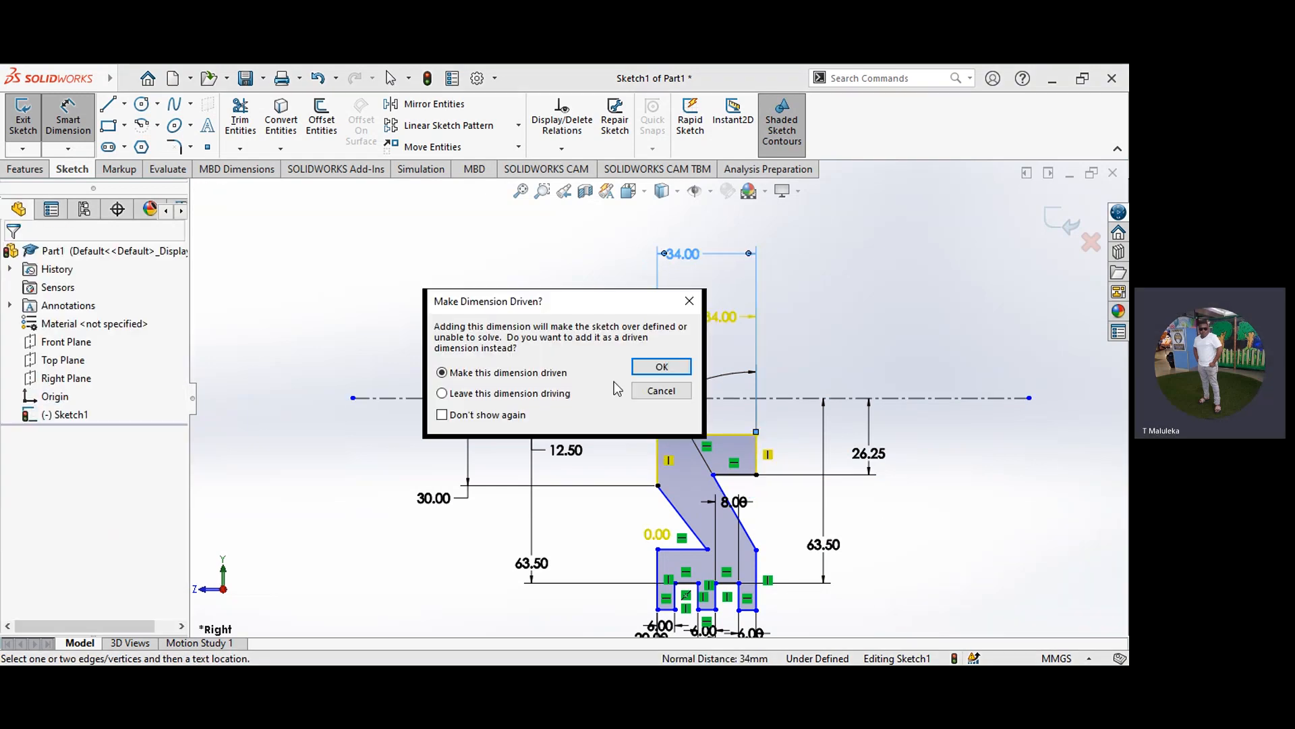
left_click(650, 393)
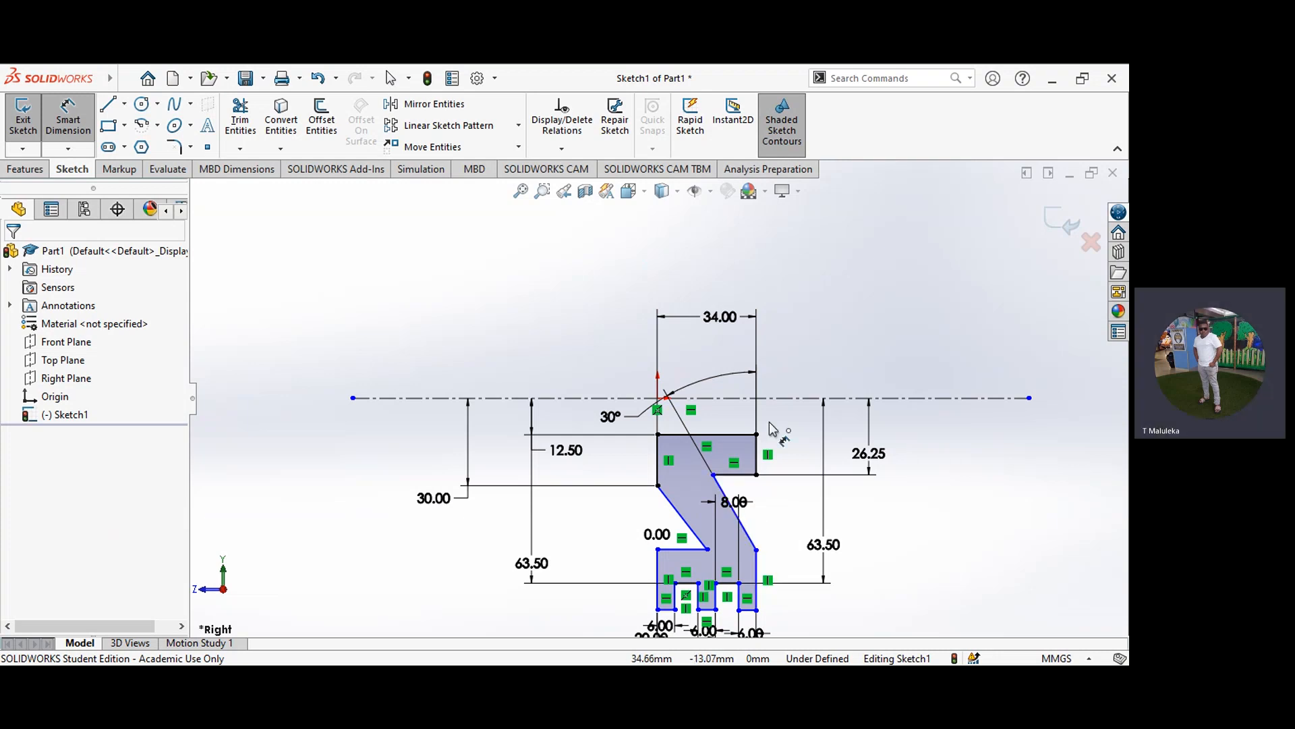
Step: Dimension the distance from the centerline to the outer edge of the rim's right rib at 70 mm
left_click(779, 399)
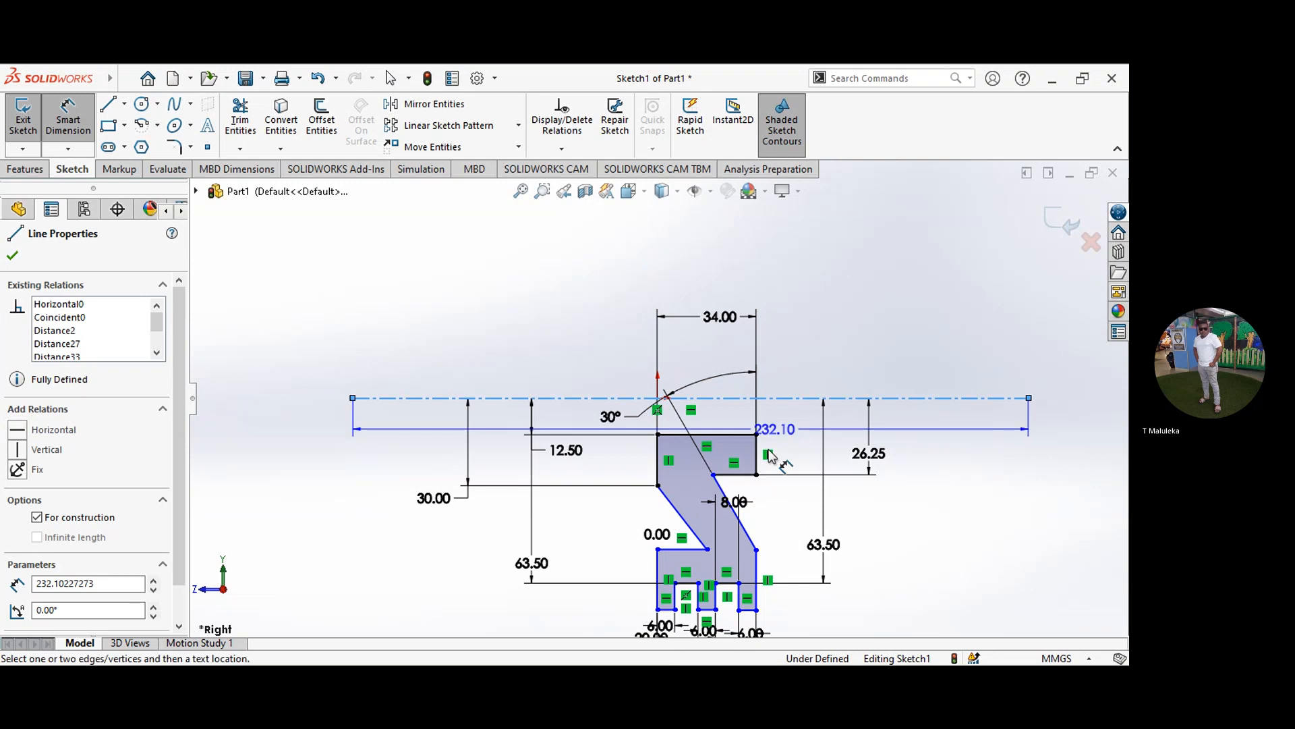
left_click(748, 610)
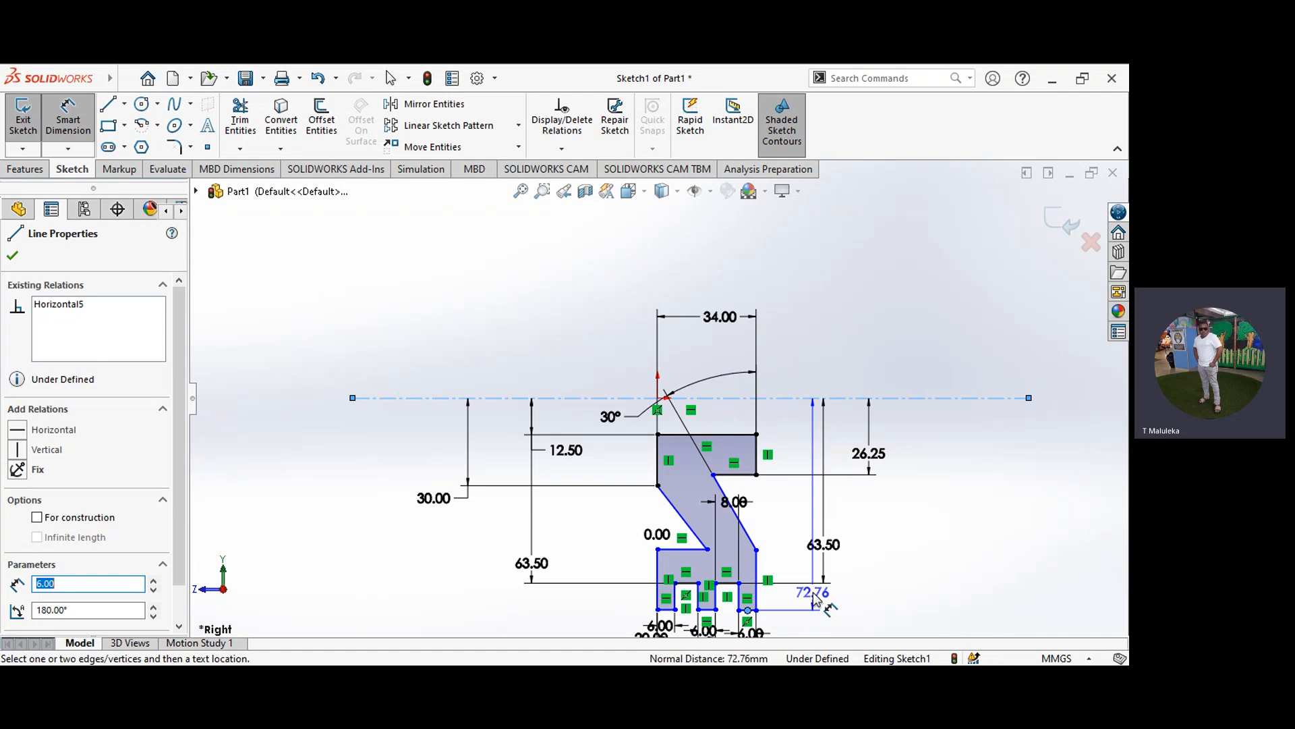
left_click(817, 597)
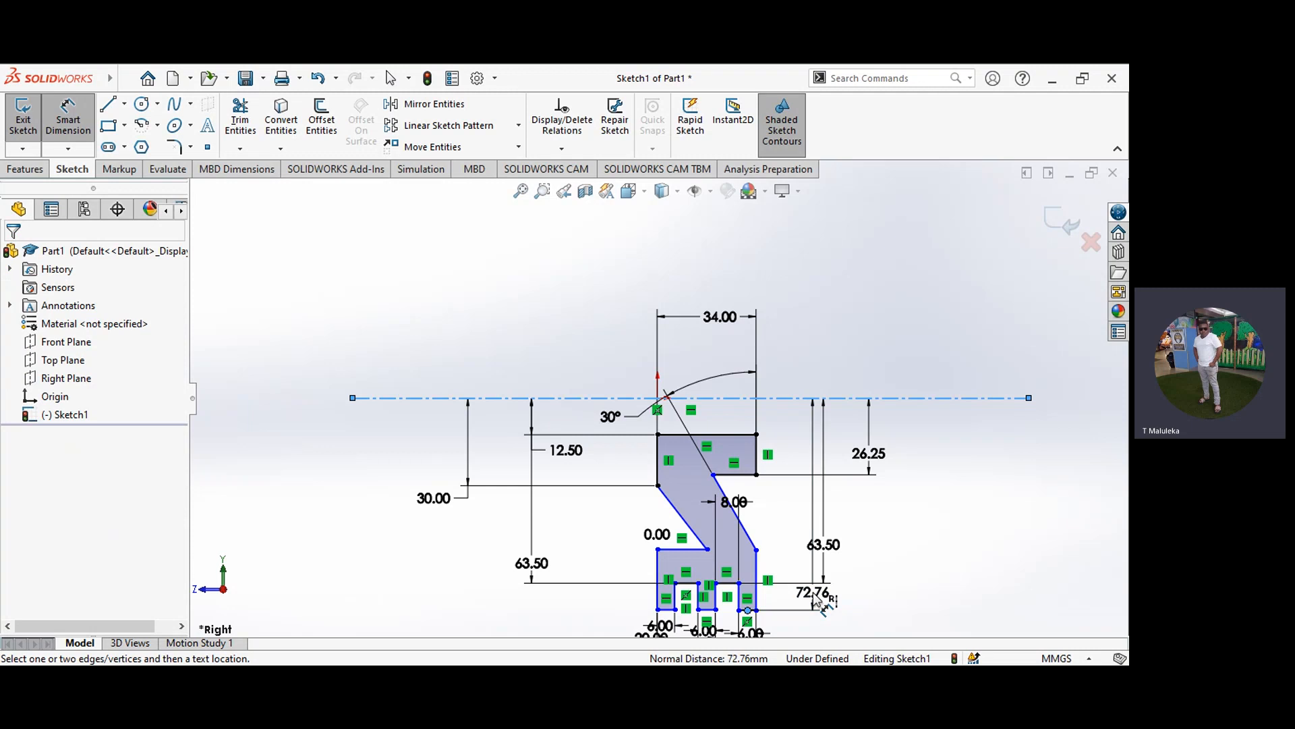
type("70")
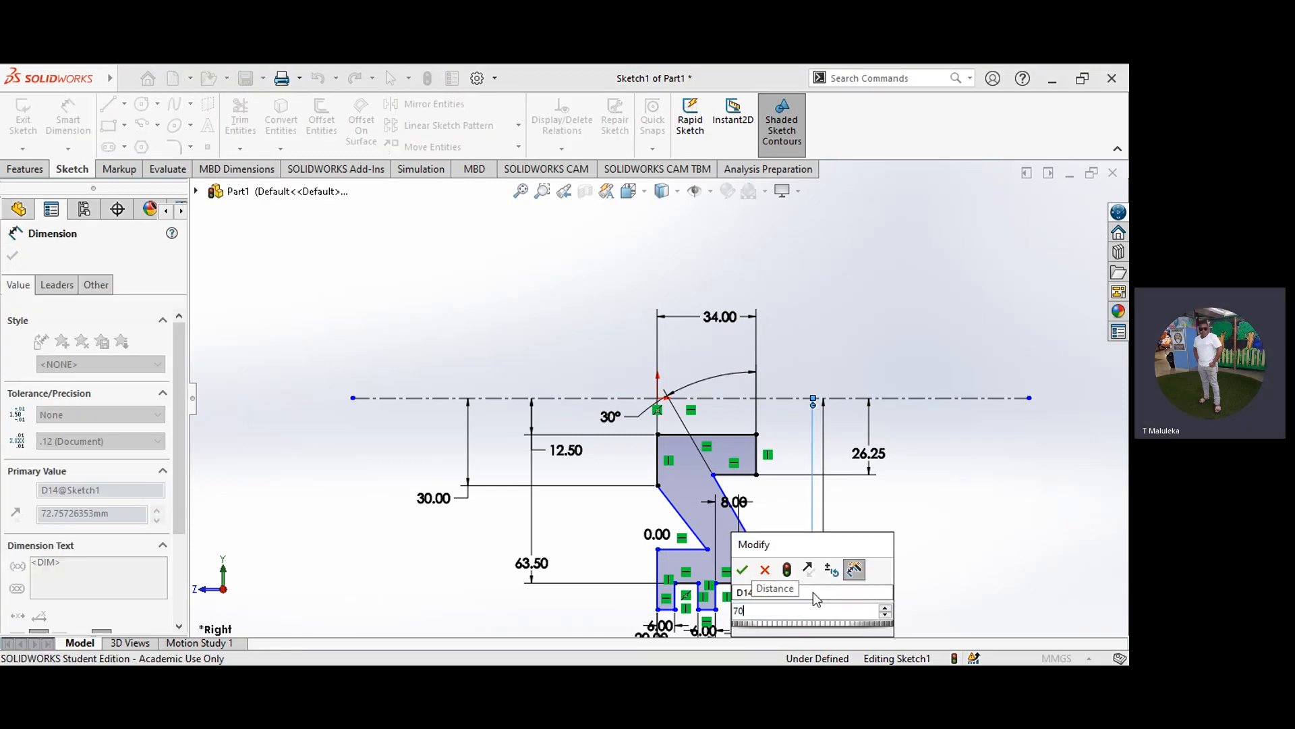
left_click(743, 570)
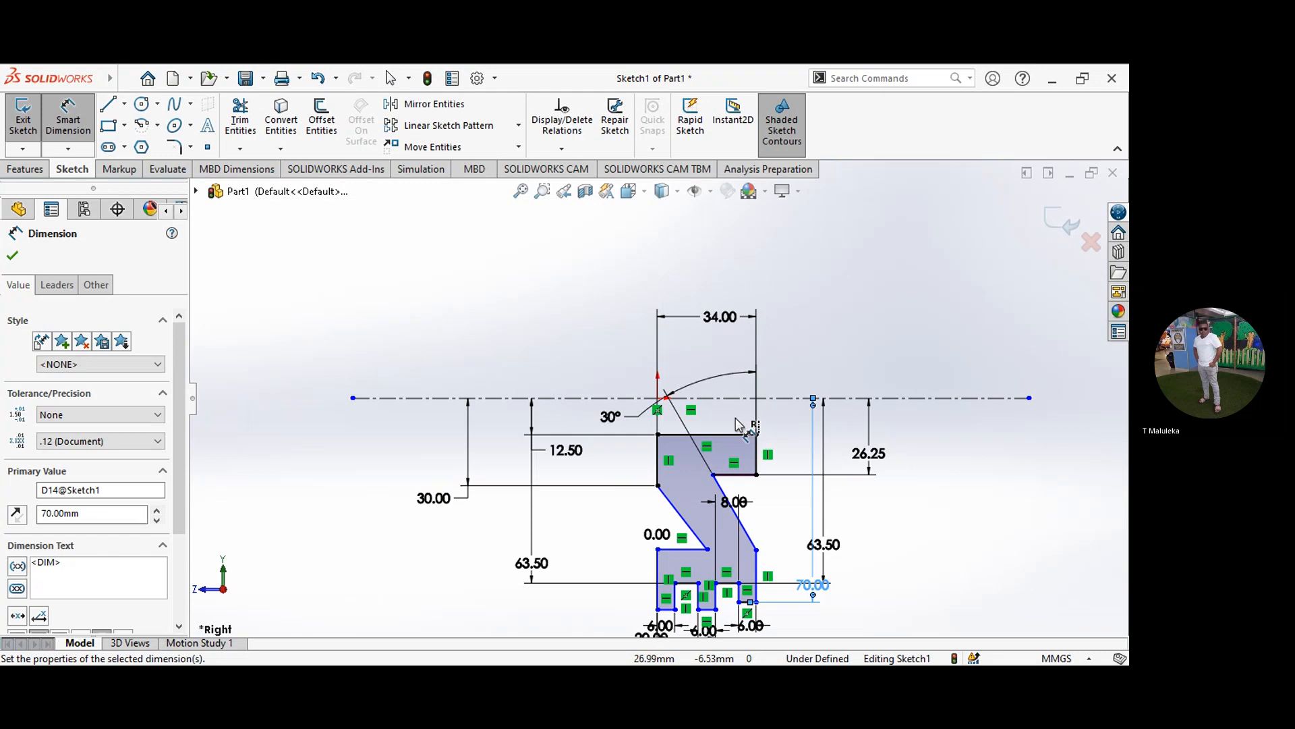
Step: Dimension the distance from the centerline to the outer edge of the rim's middle rib at 70 mm
left_click(725, 400)
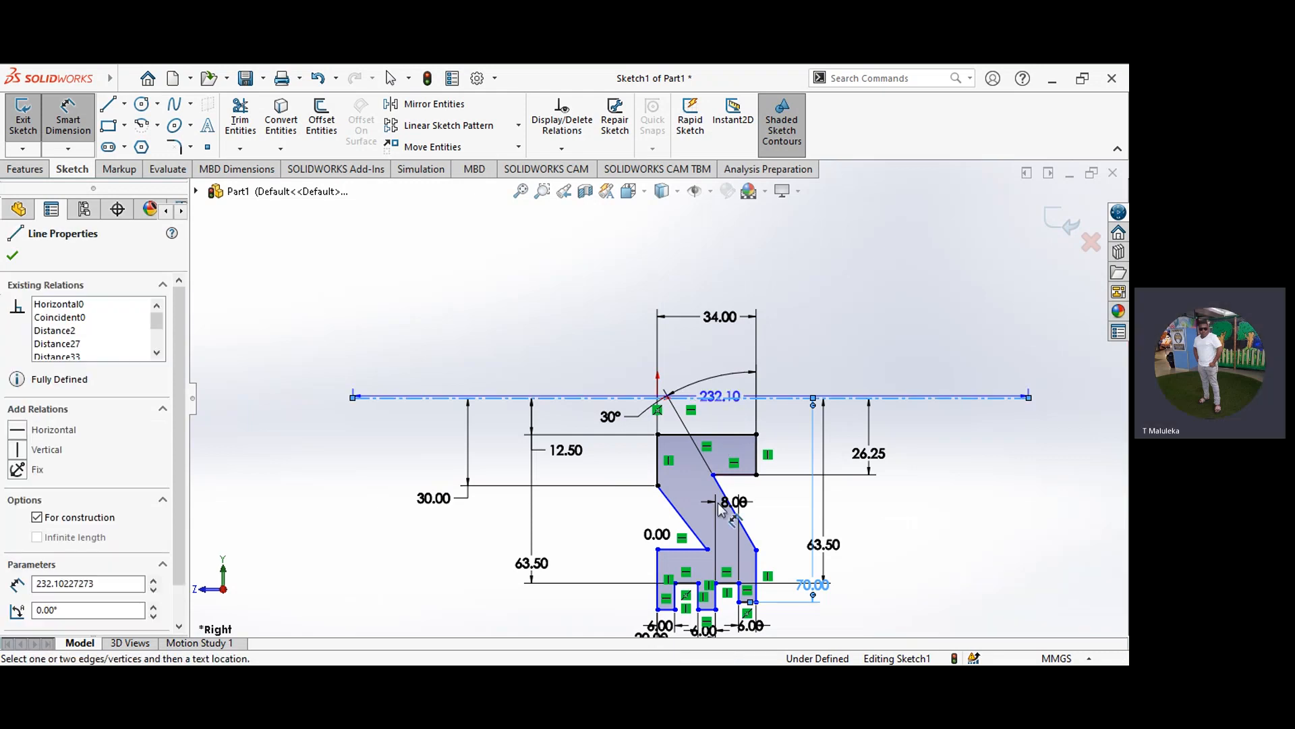
left_click(712, 611)
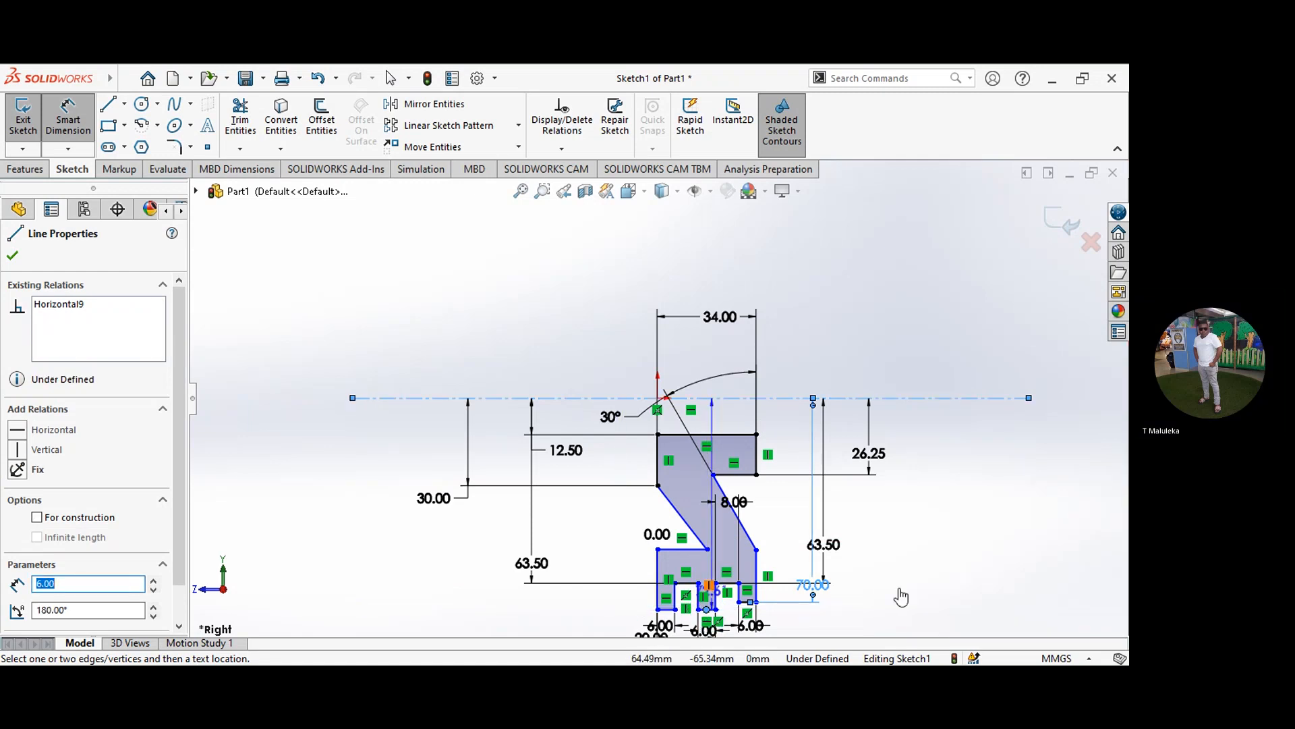
left_click(865, 601)
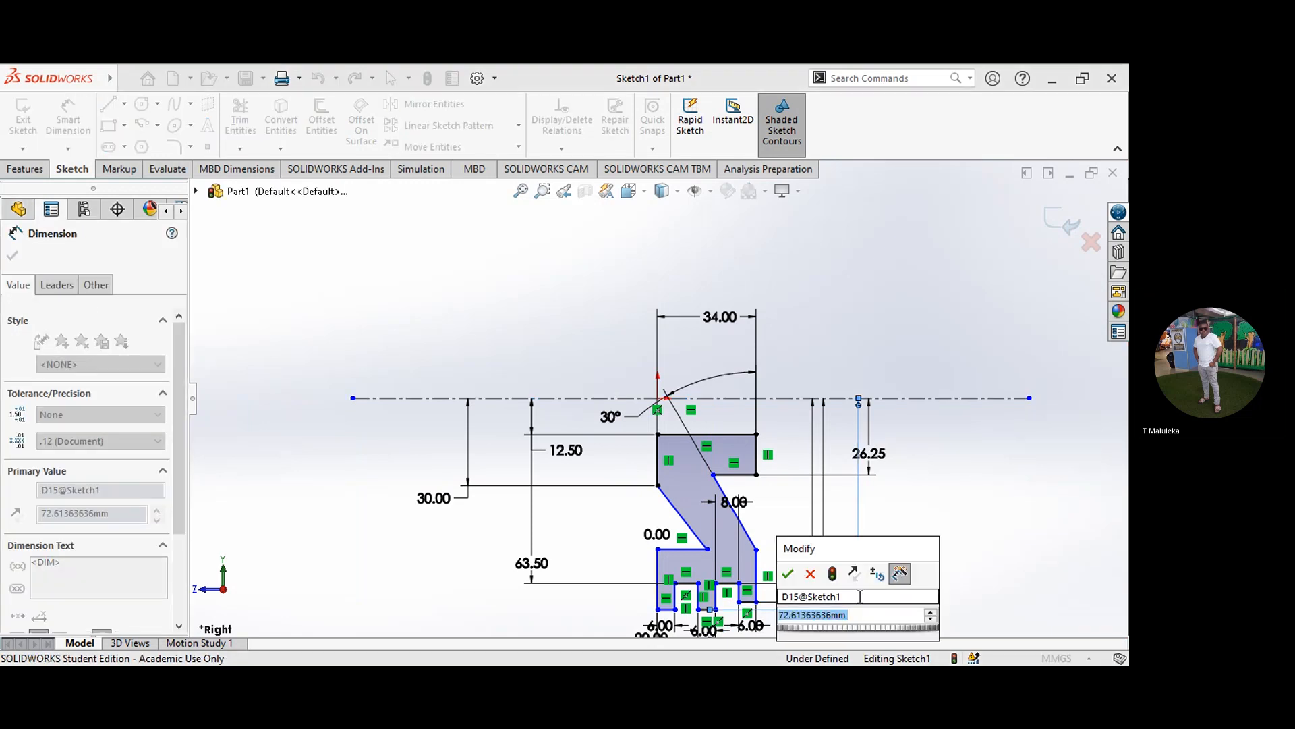
type("70")
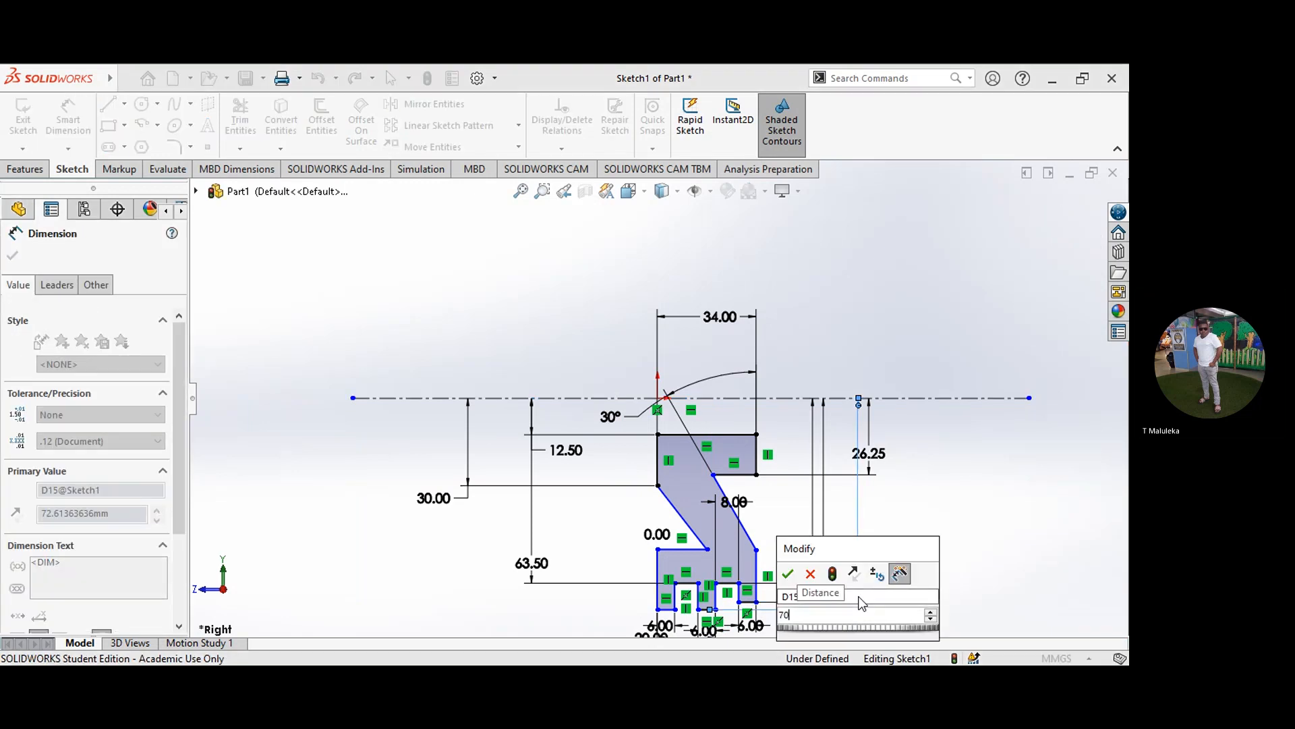
left_click(789, 574)
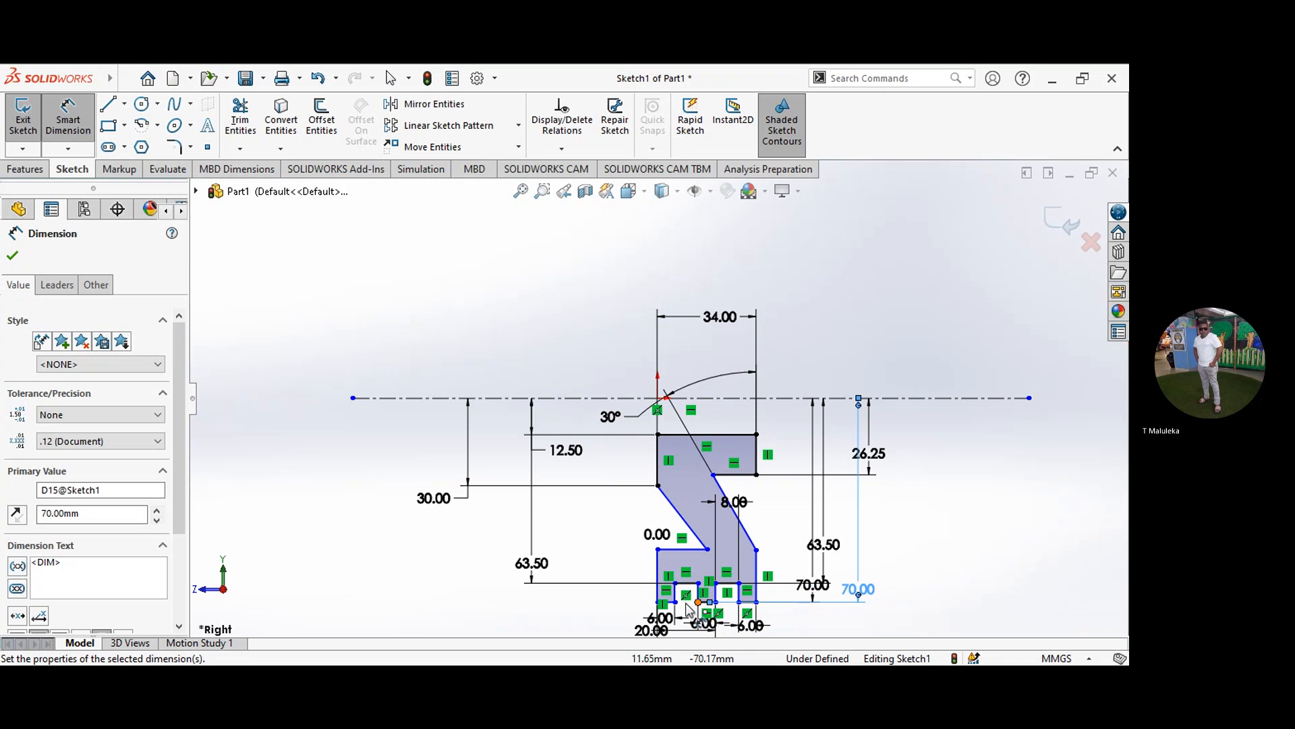
Step: Dimension the distance from the centerline to the outer edge of the rim's left rib at 70 mm
left_click(701, 399)
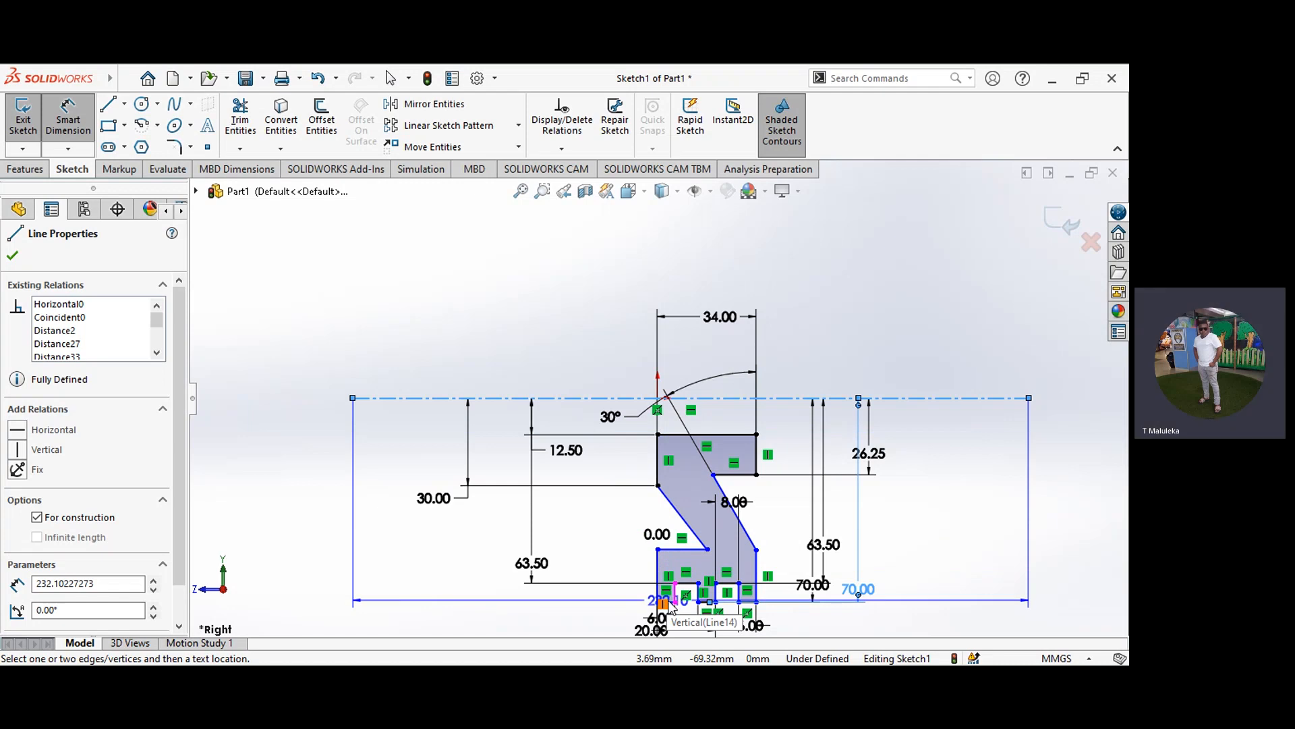
scroll(670, 607, "up", 3)
scroll(665, 602, "down", 3)
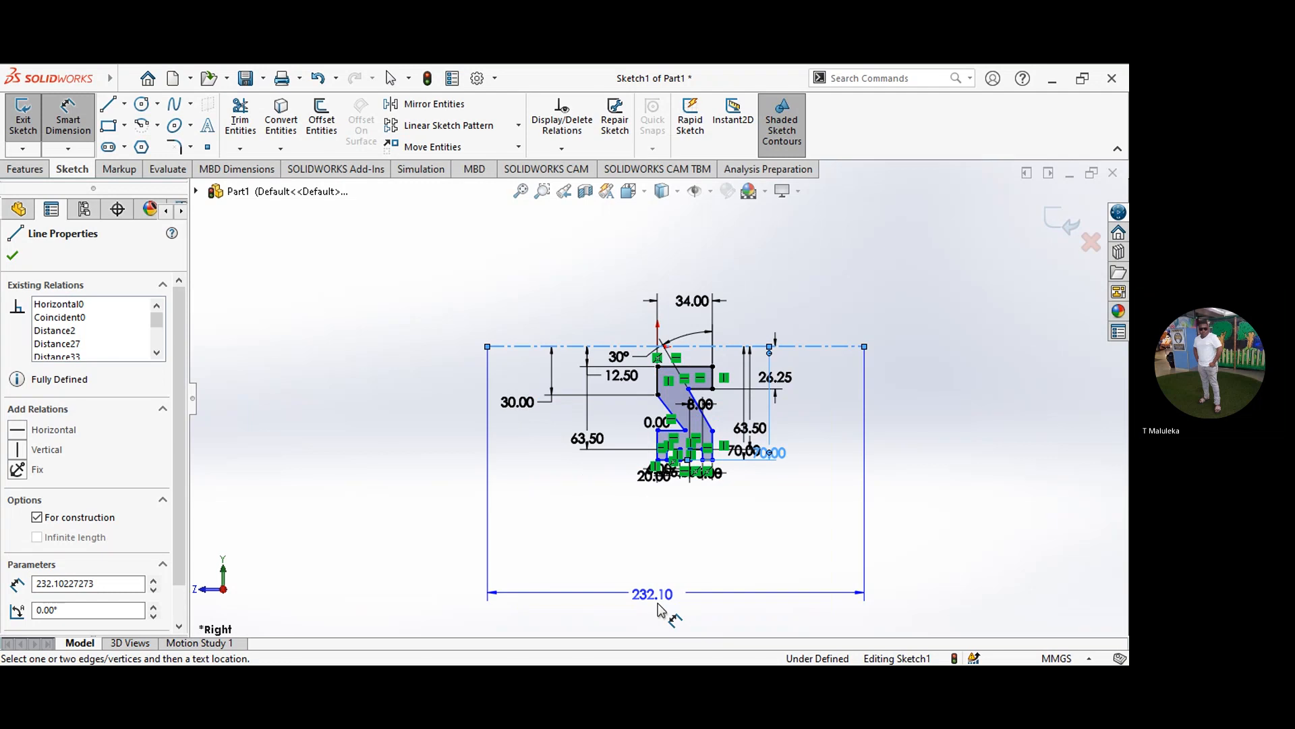
scroll(731, 404, "down", 1)
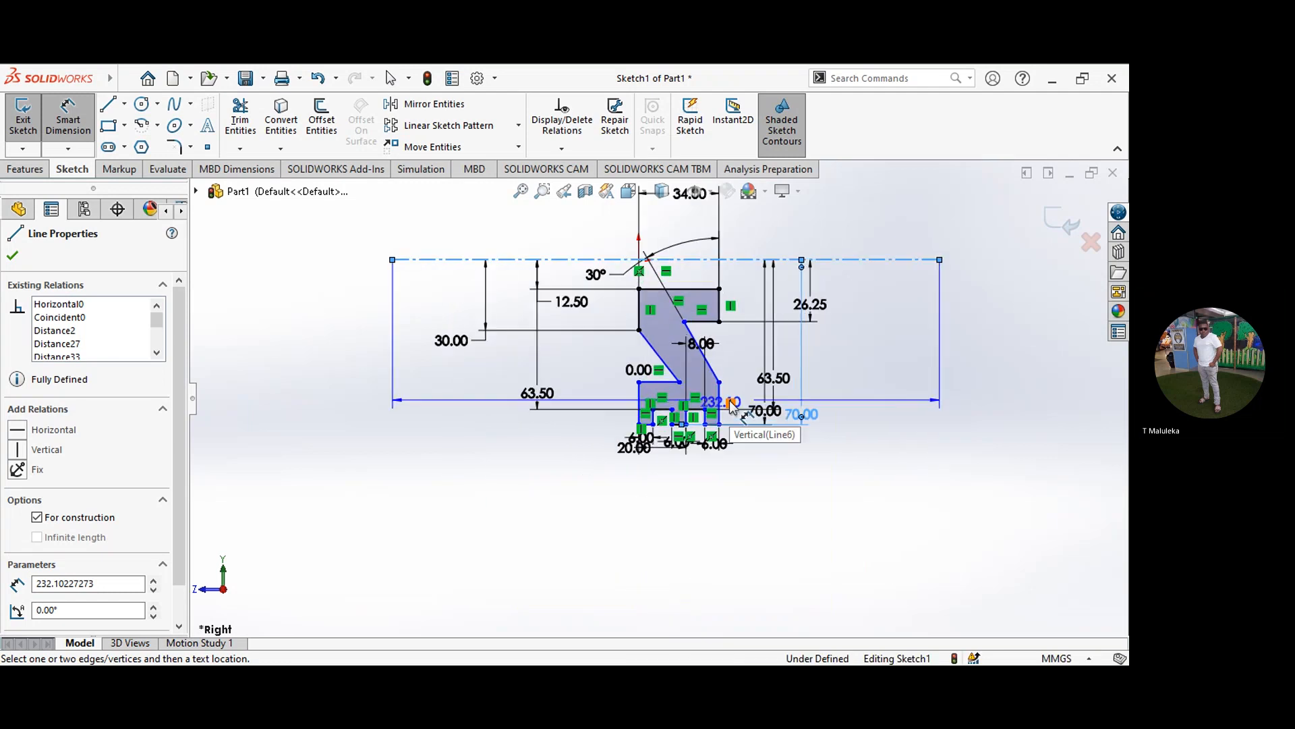
scroll(730, 405, "down", 3)
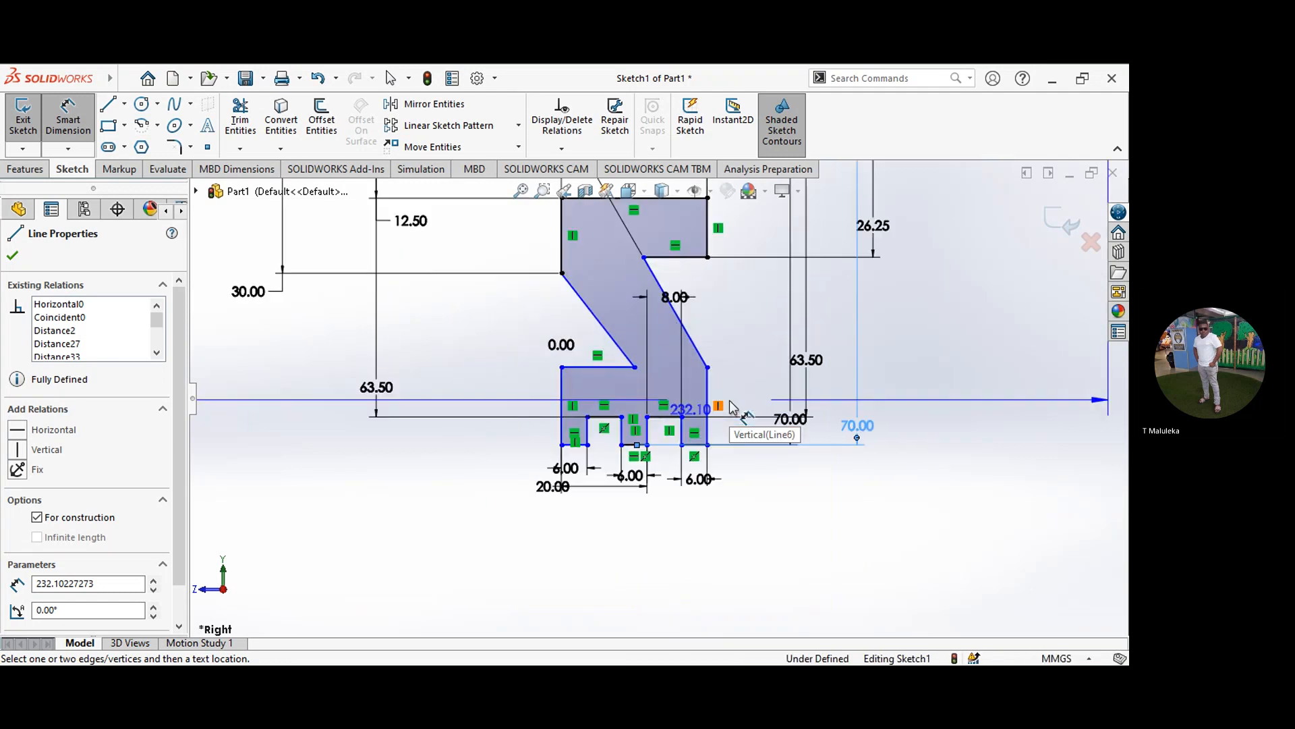
left_click(570, 445)
left_click(496, 446)
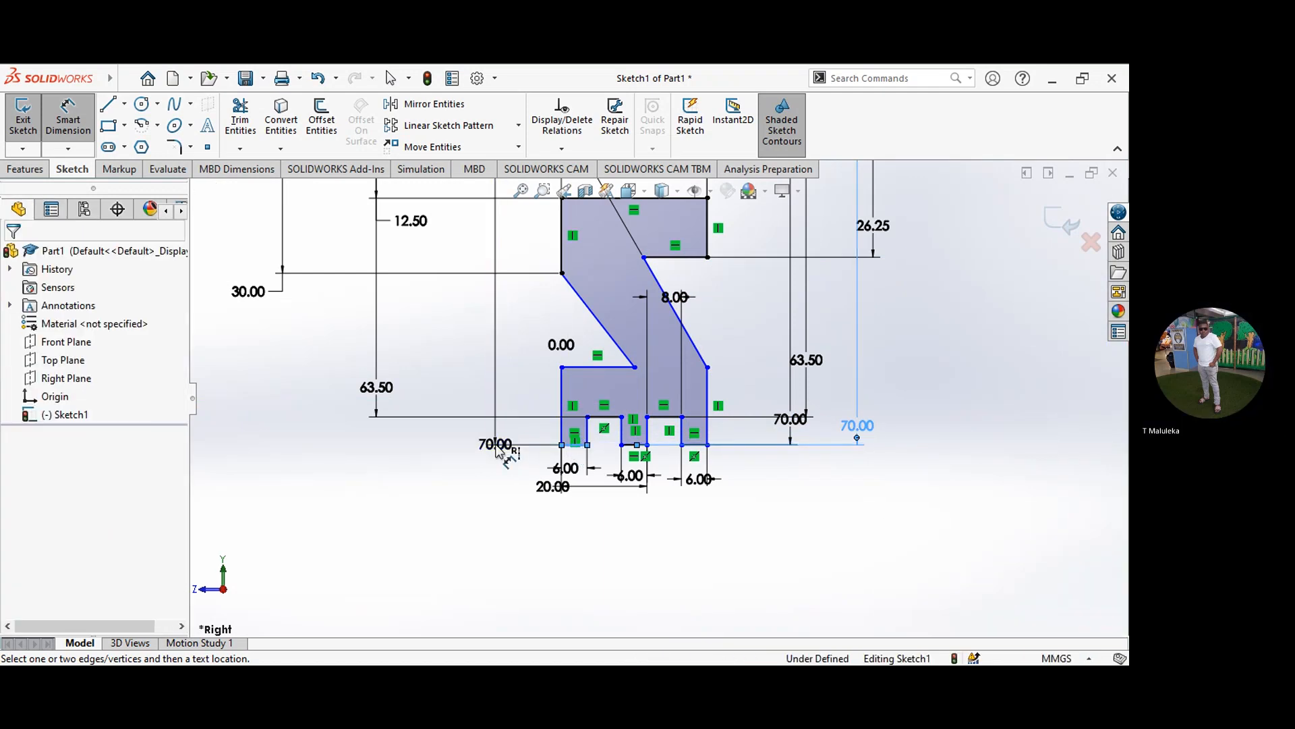
left_click(498, 449)
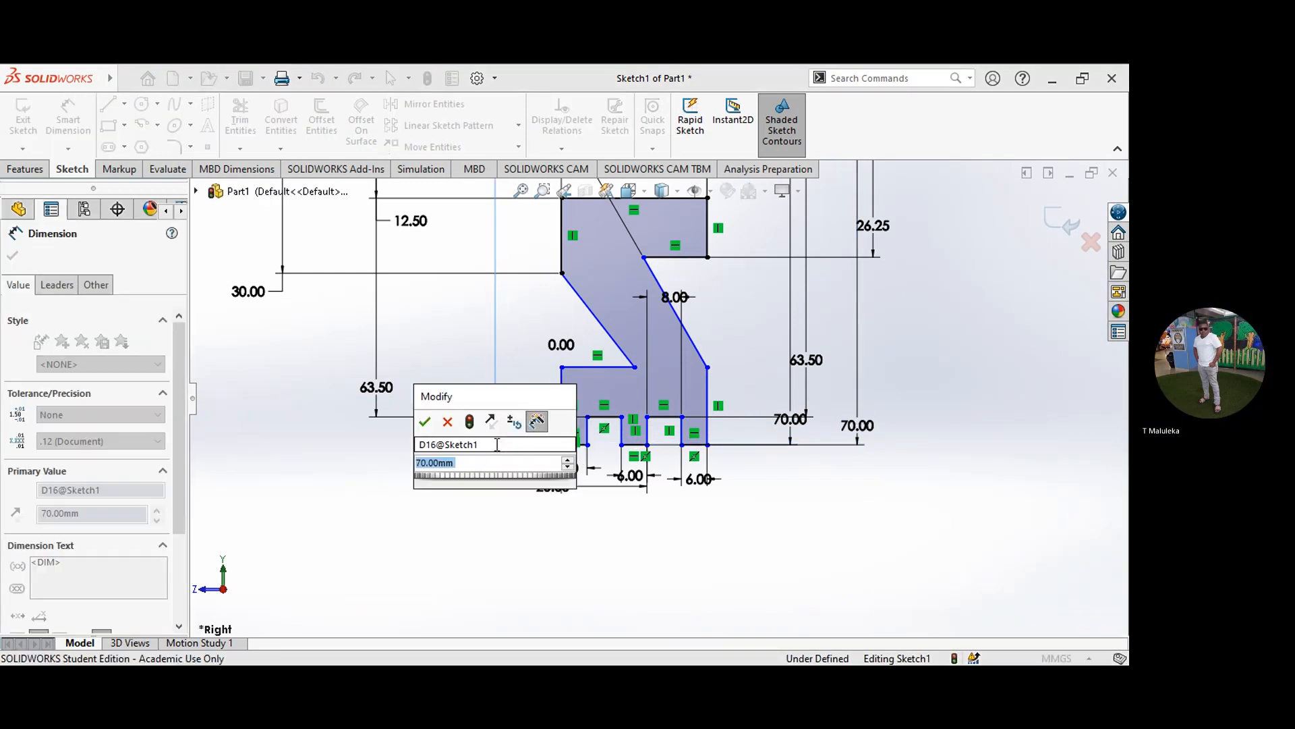
left_click(425, 423)
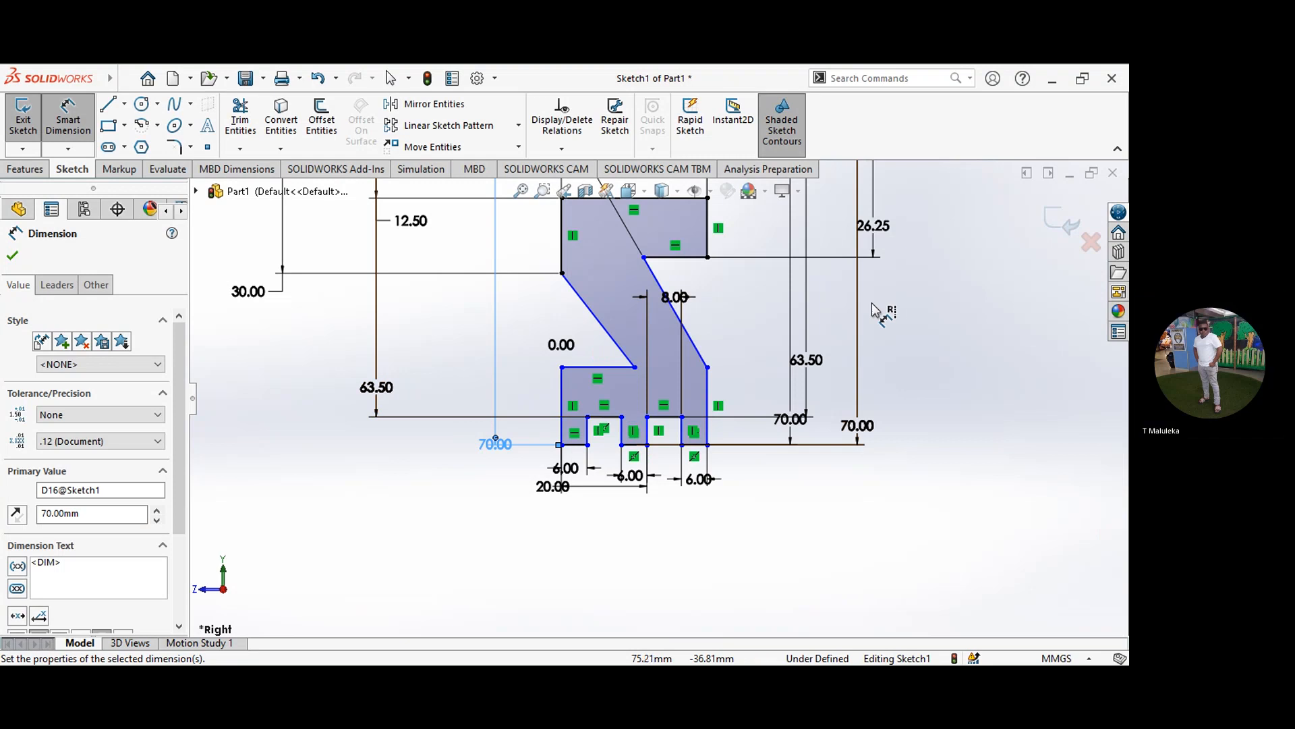
Step: Try to dimension the rim's overall width between its left and right vertical outer edges
scroll(816, 259, "down", 3)
scroll(815, 258, "up", 3)
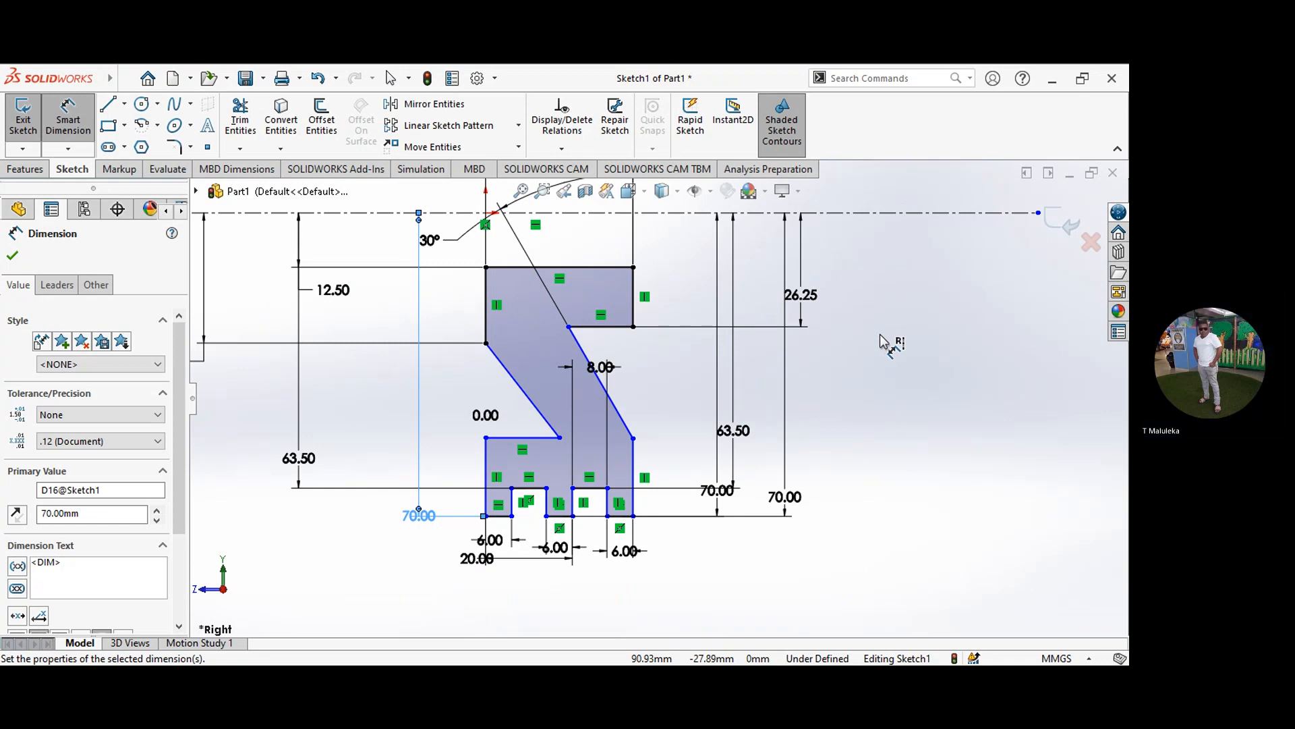
left_click(486, 472)
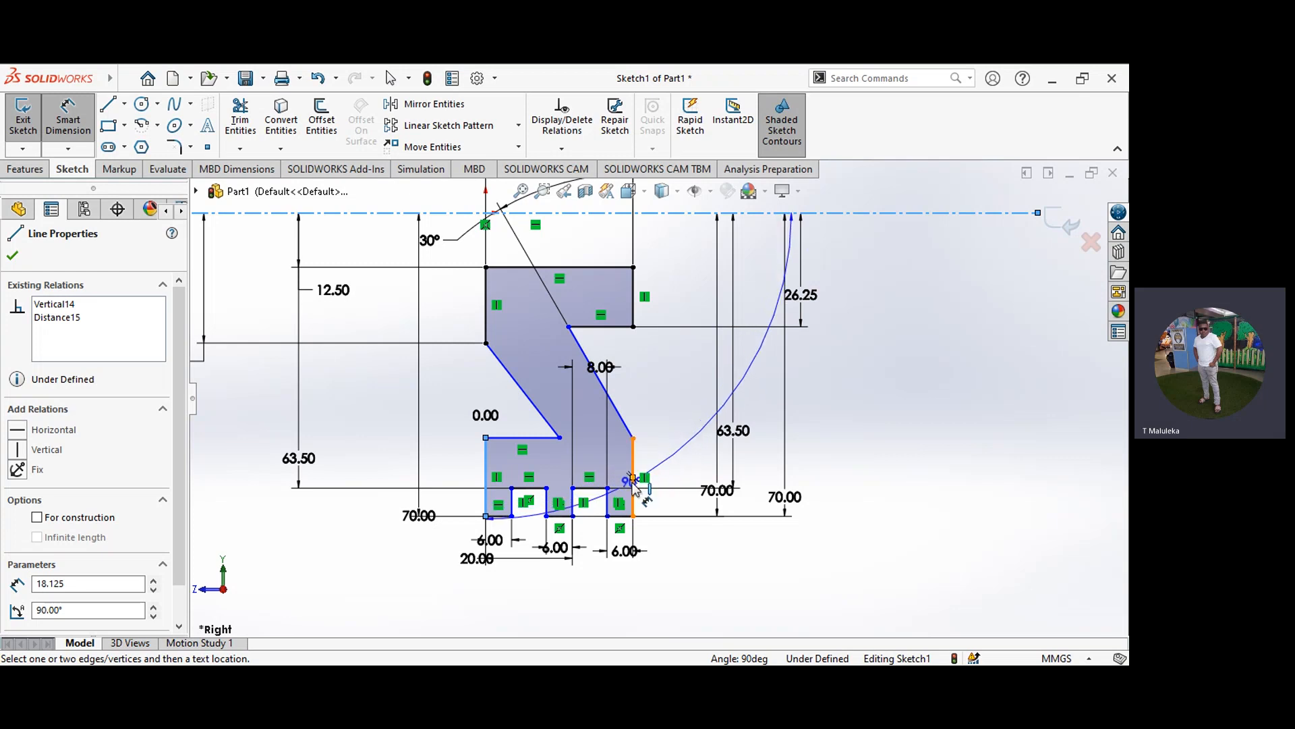
left_click(634, 479)
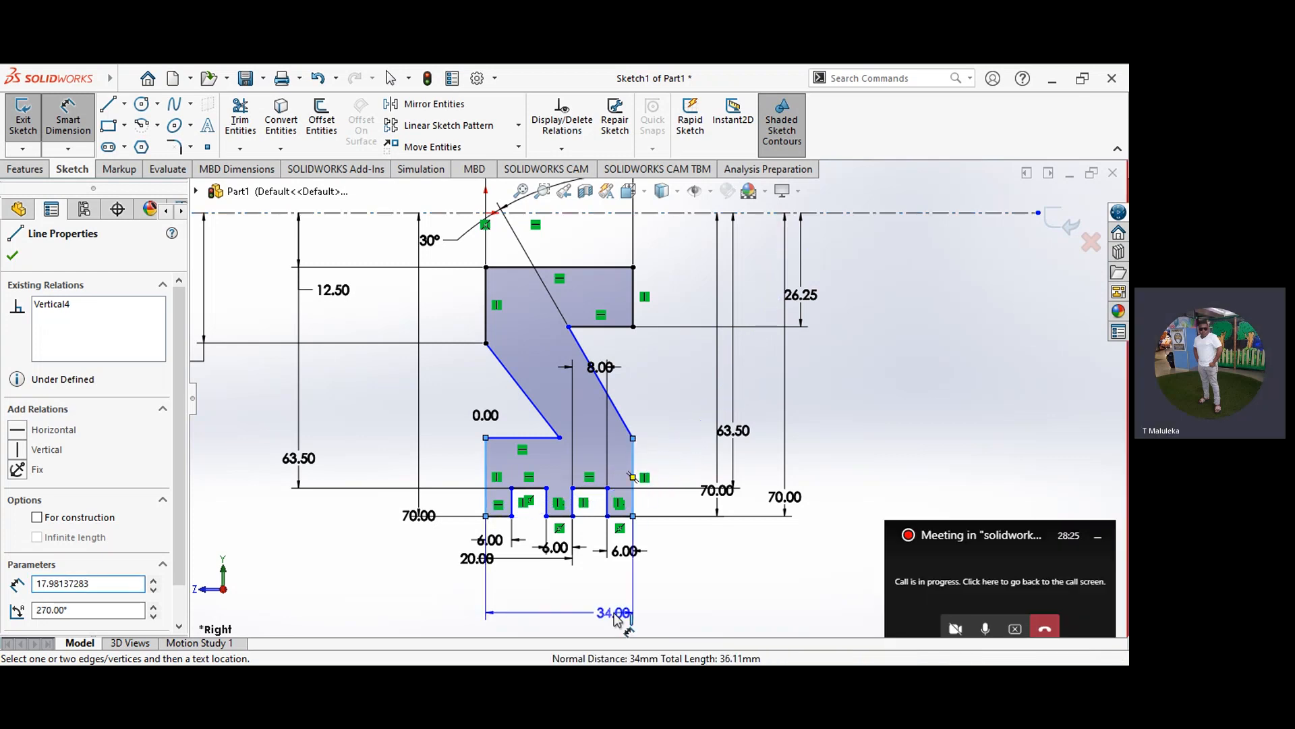
left_click(616, 615)
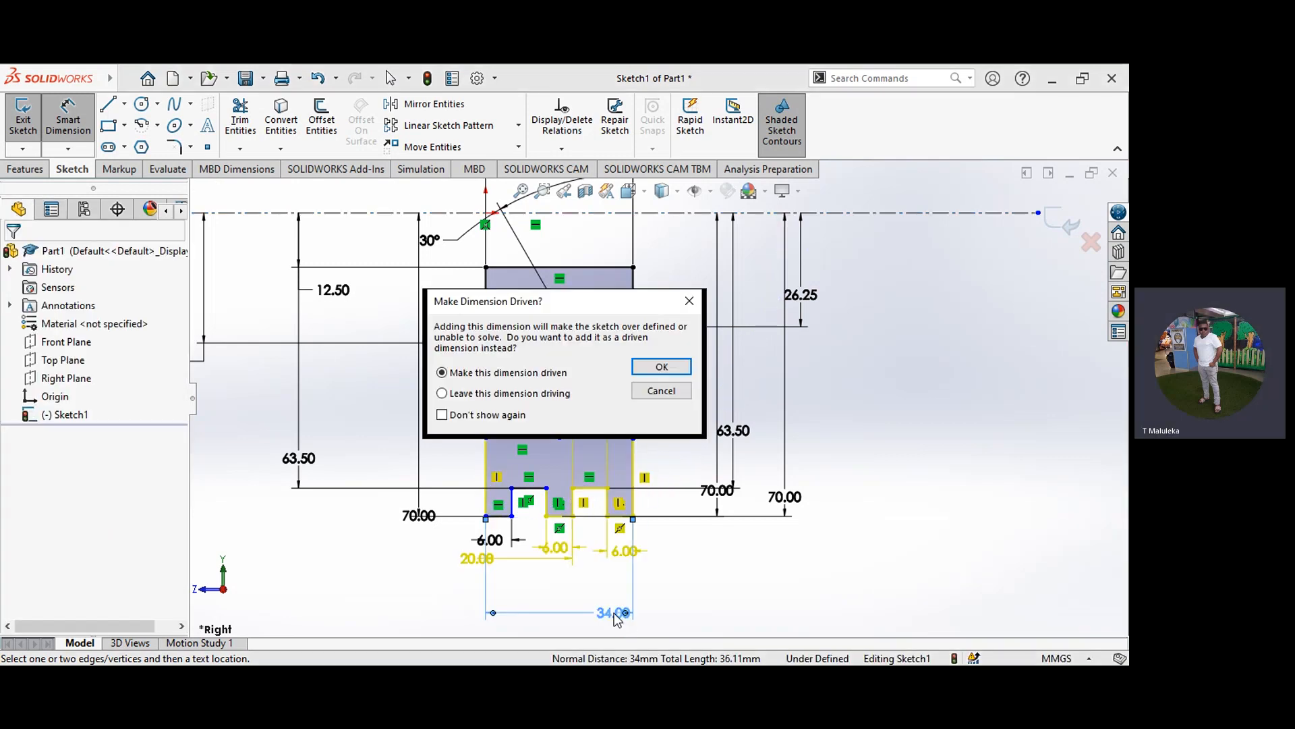
left_click(661, 392)
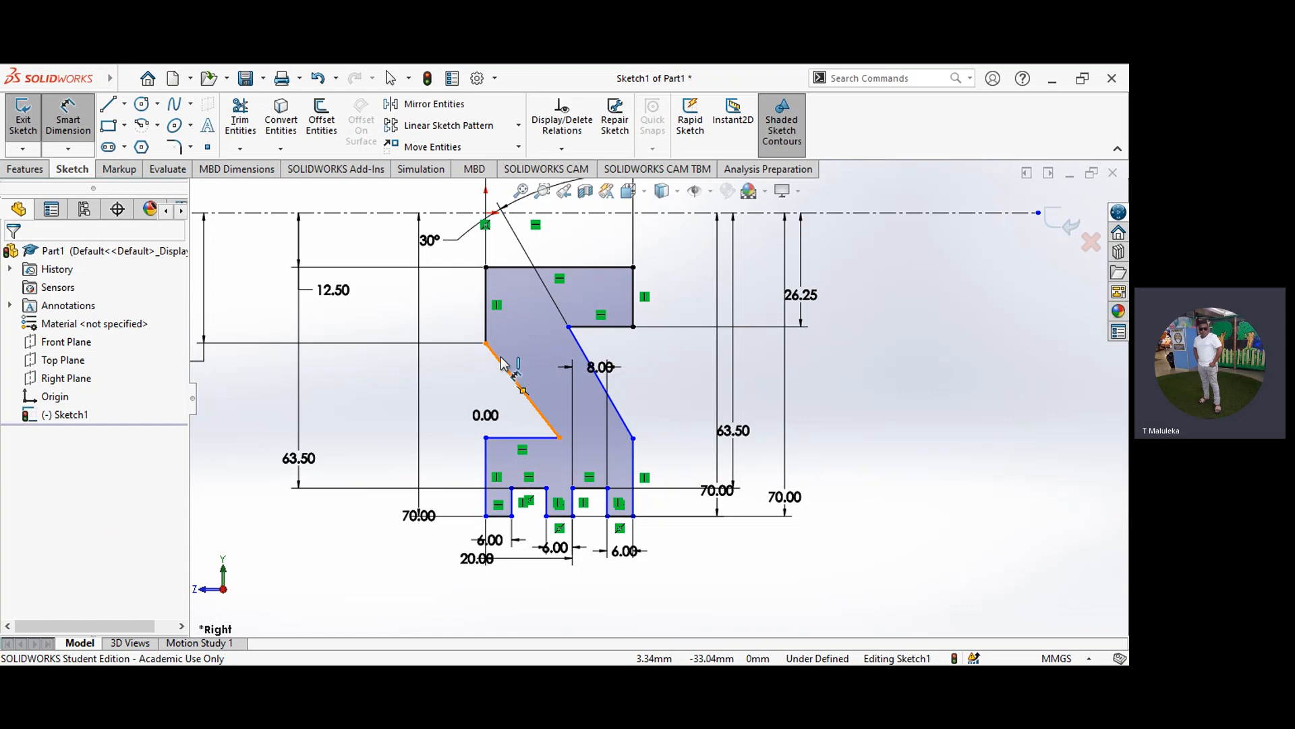
Step: Dimension the length of the rim's inner horizontal edge below the sloped web at 20 mm and finish dimensioning
left_click(513, 438)
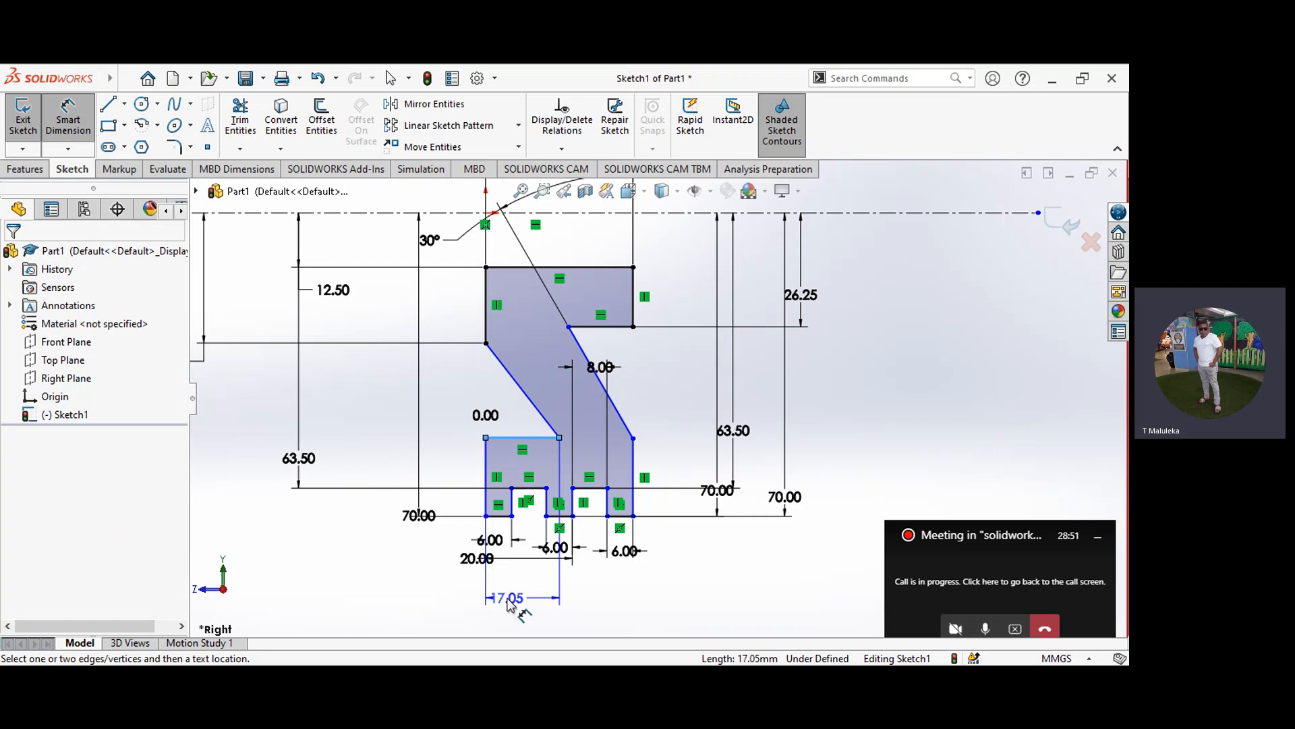
left_click(507, 602)
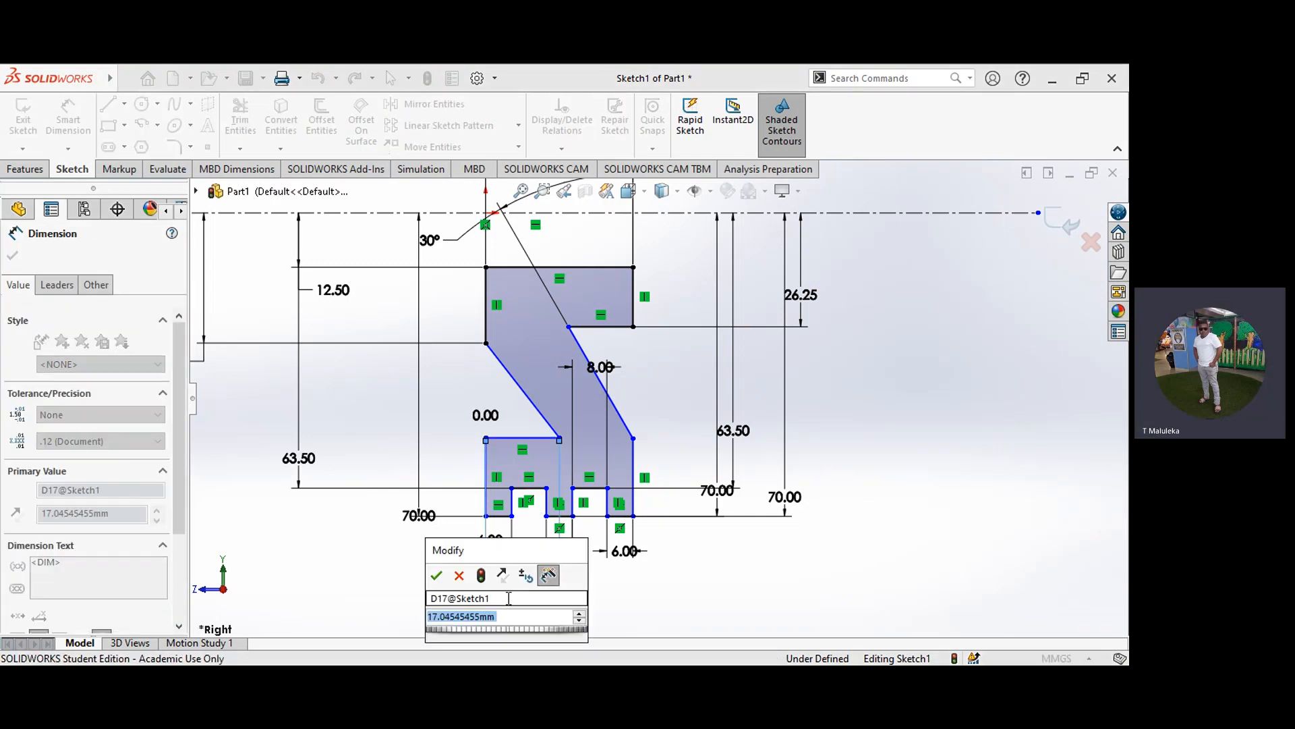
type("20")
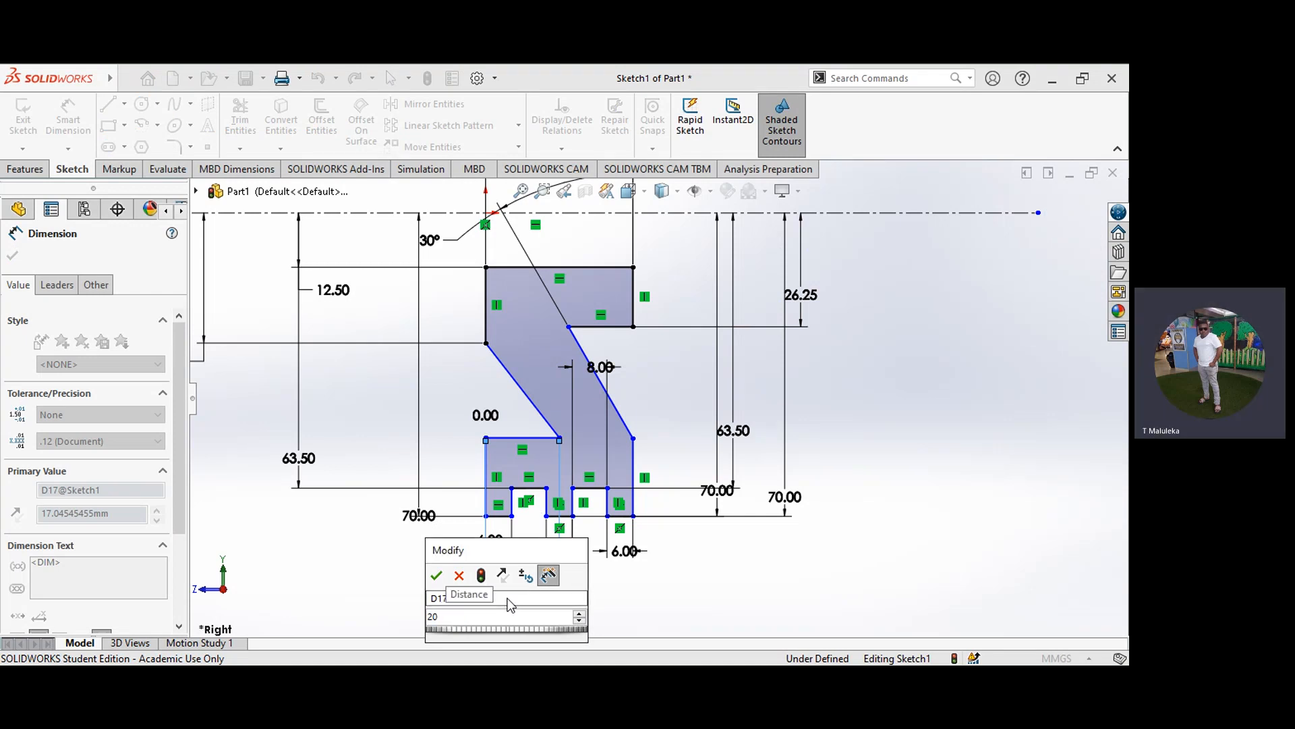
left_click(436, 577)
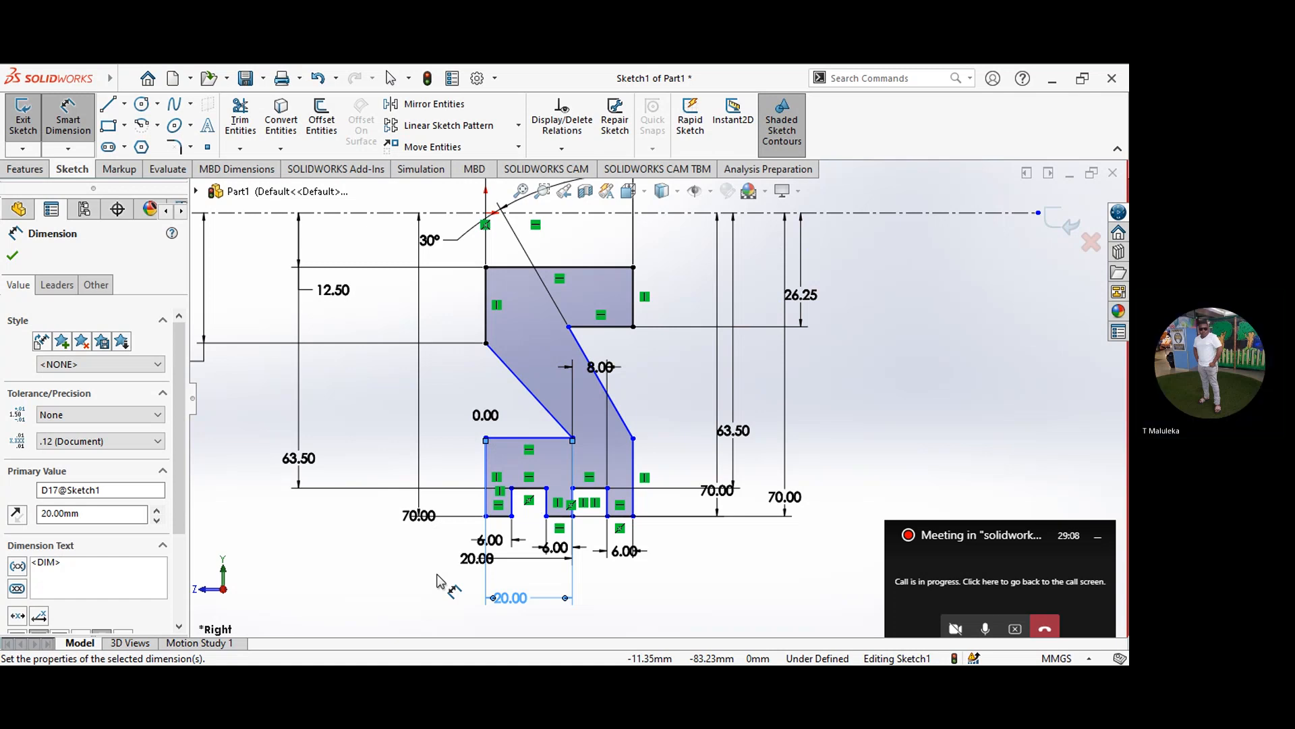
left_click(14, 256)
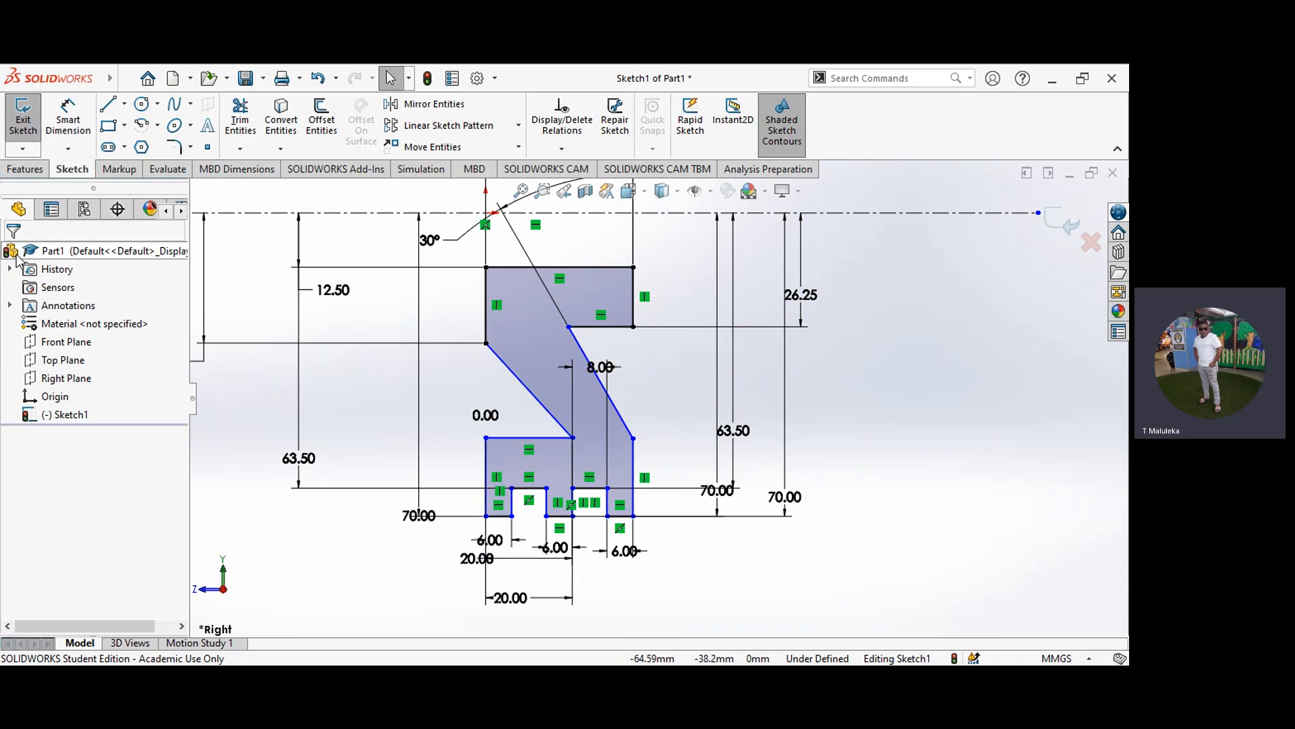
Step: Dimension the horizontal distance from the origin to the rim's right vertical edge at 34 mm
left_click(73, 123)
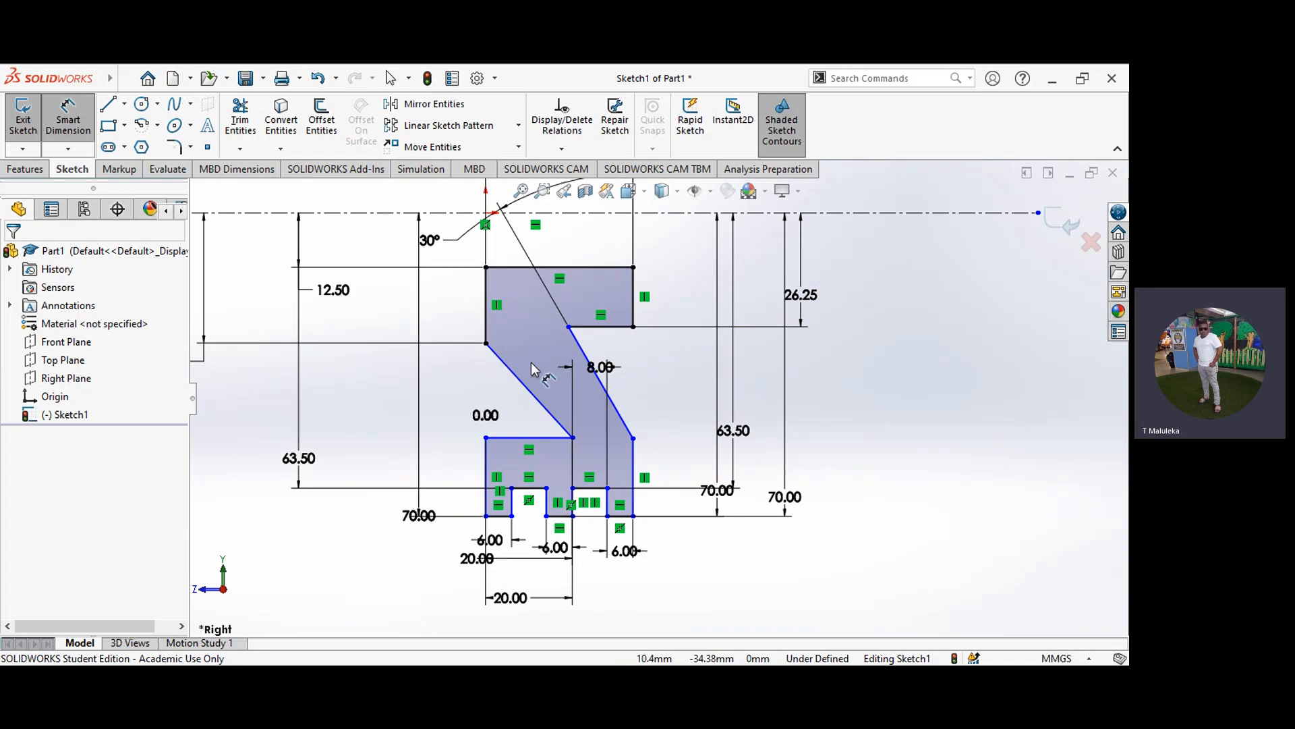
left_click(487, 461)
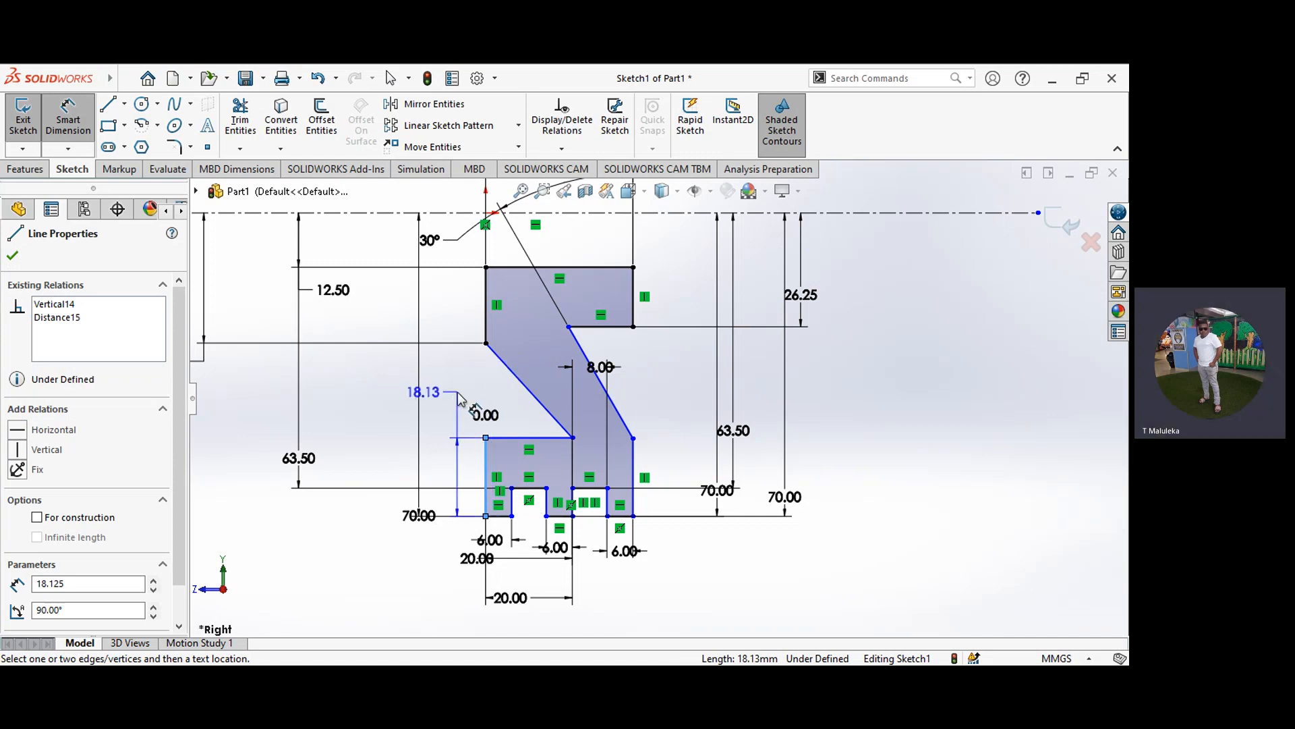
key("Escape")
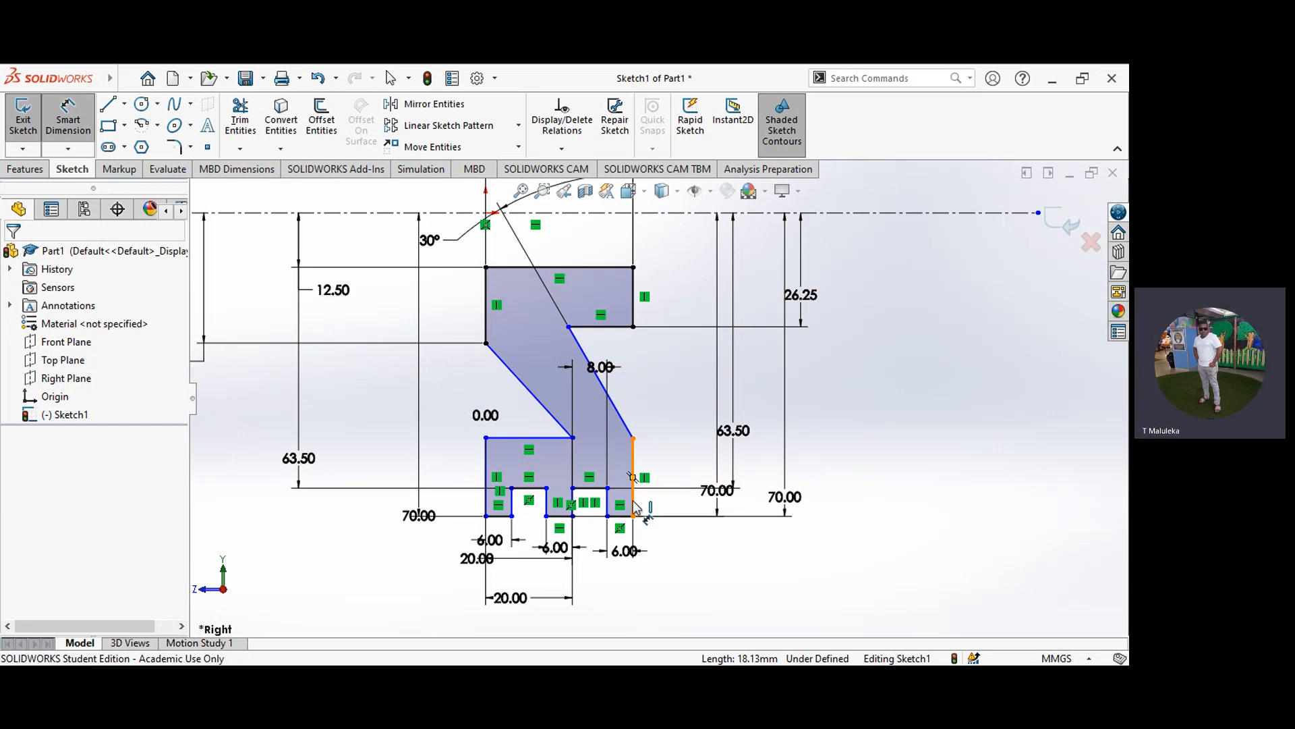
left_click(487, 293)
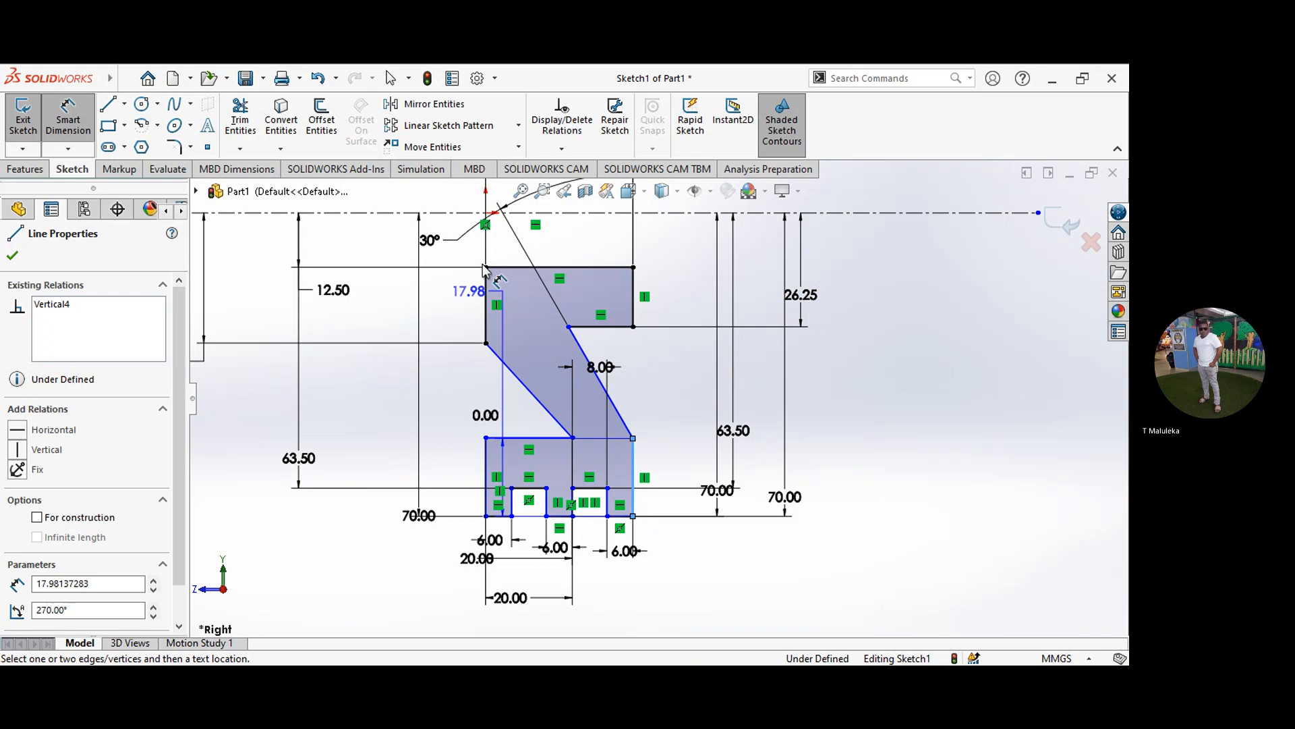
left_click(485, 214)
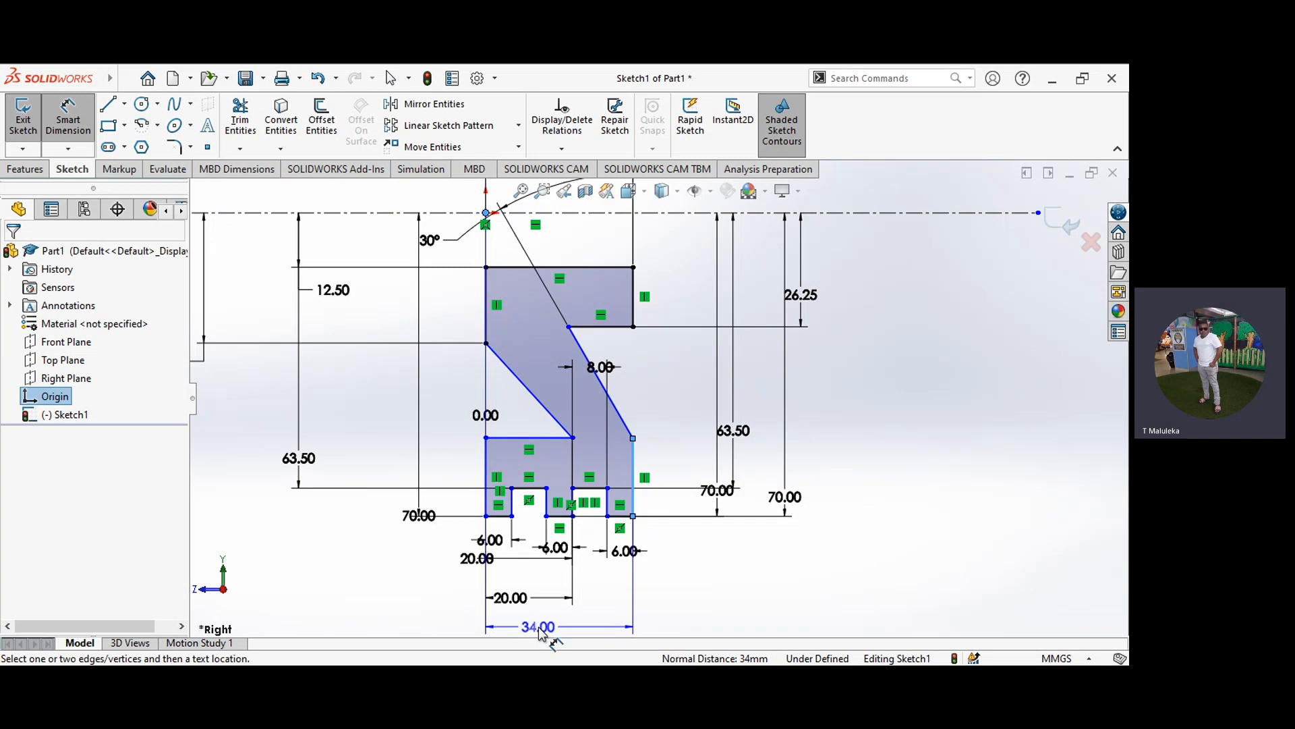
left_click(539, 631)
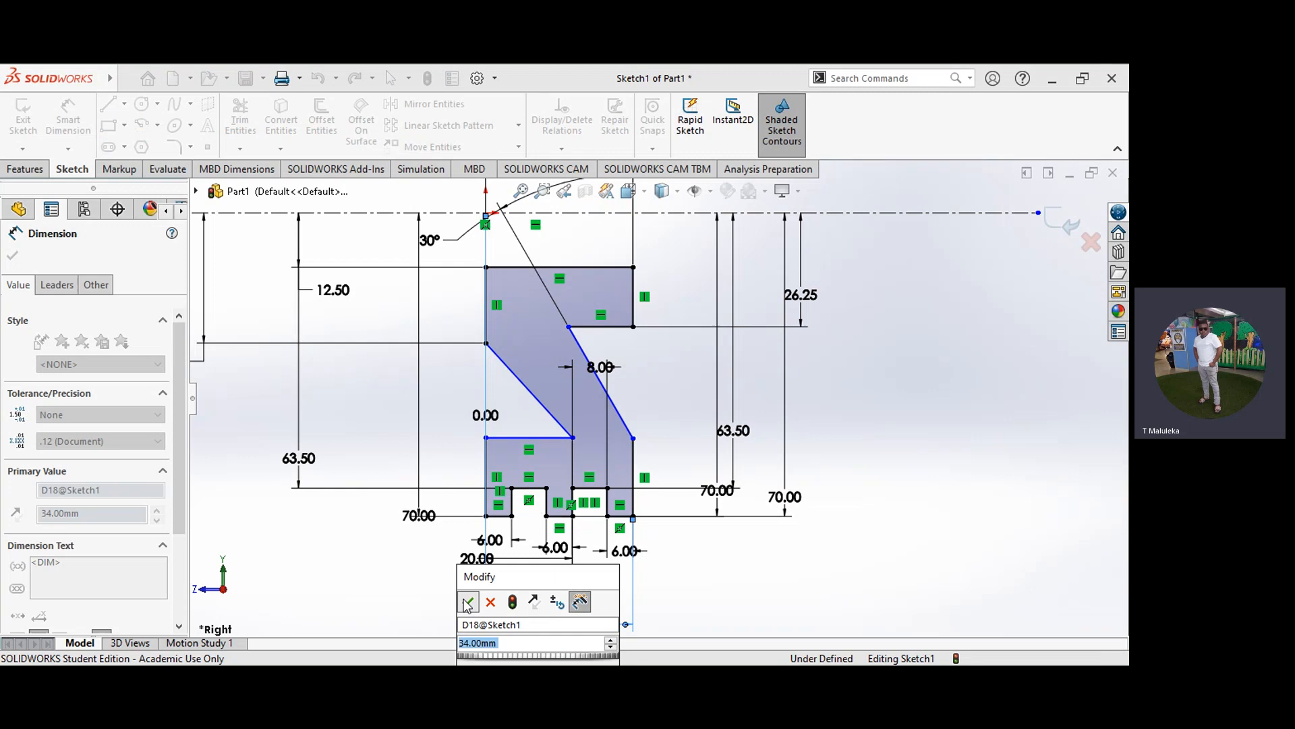
left_click(468, 602)
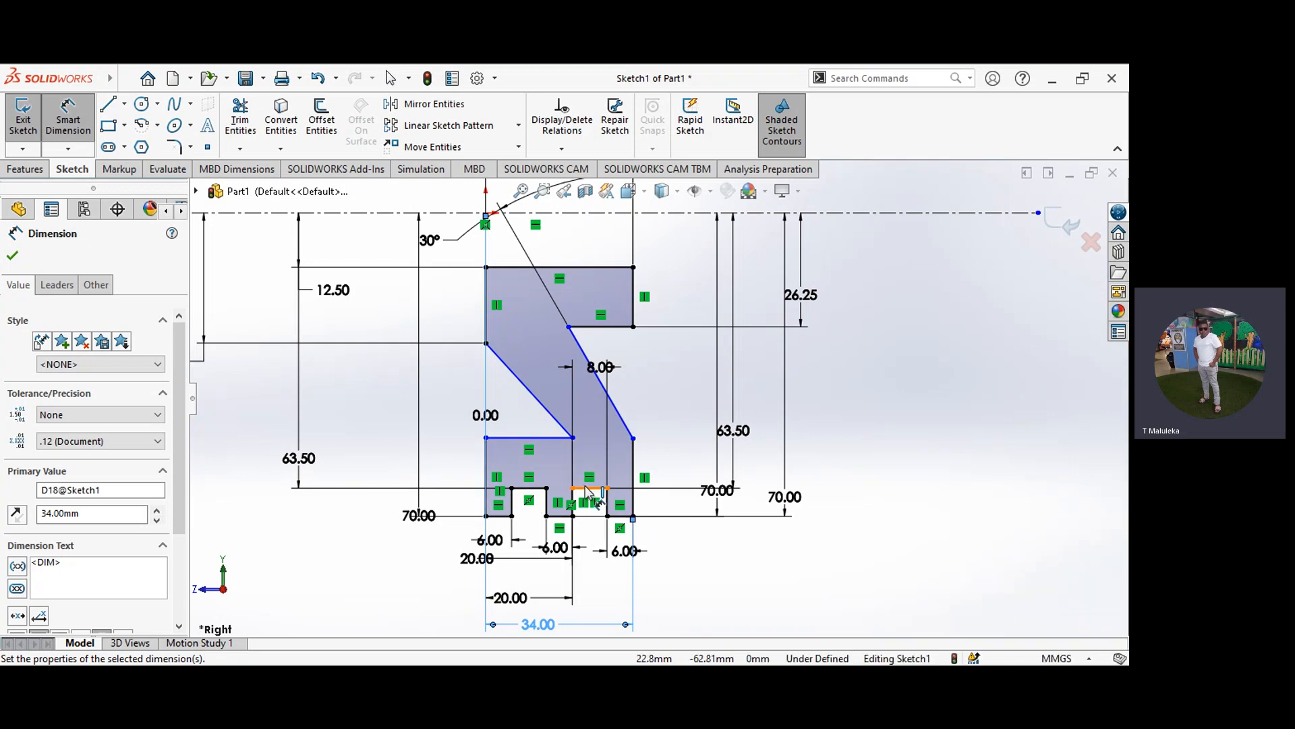
left_click(535, 488)
key("Escape")
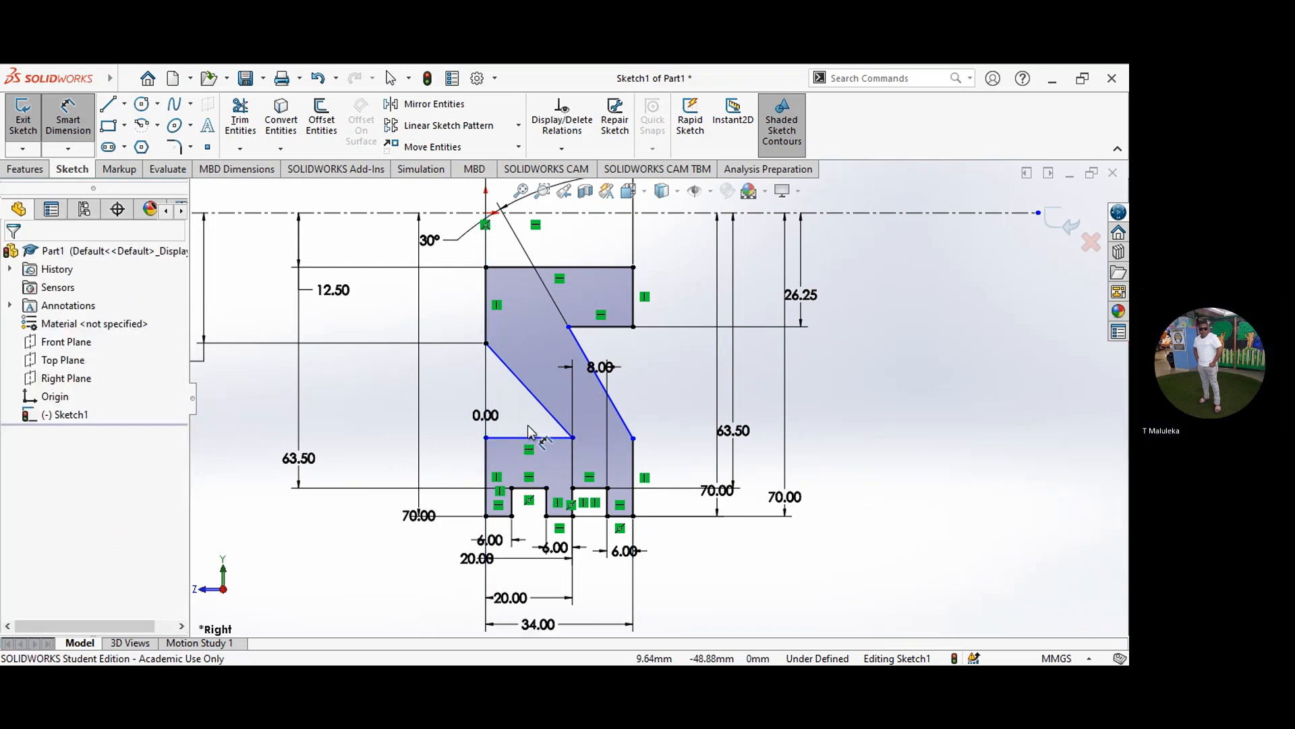
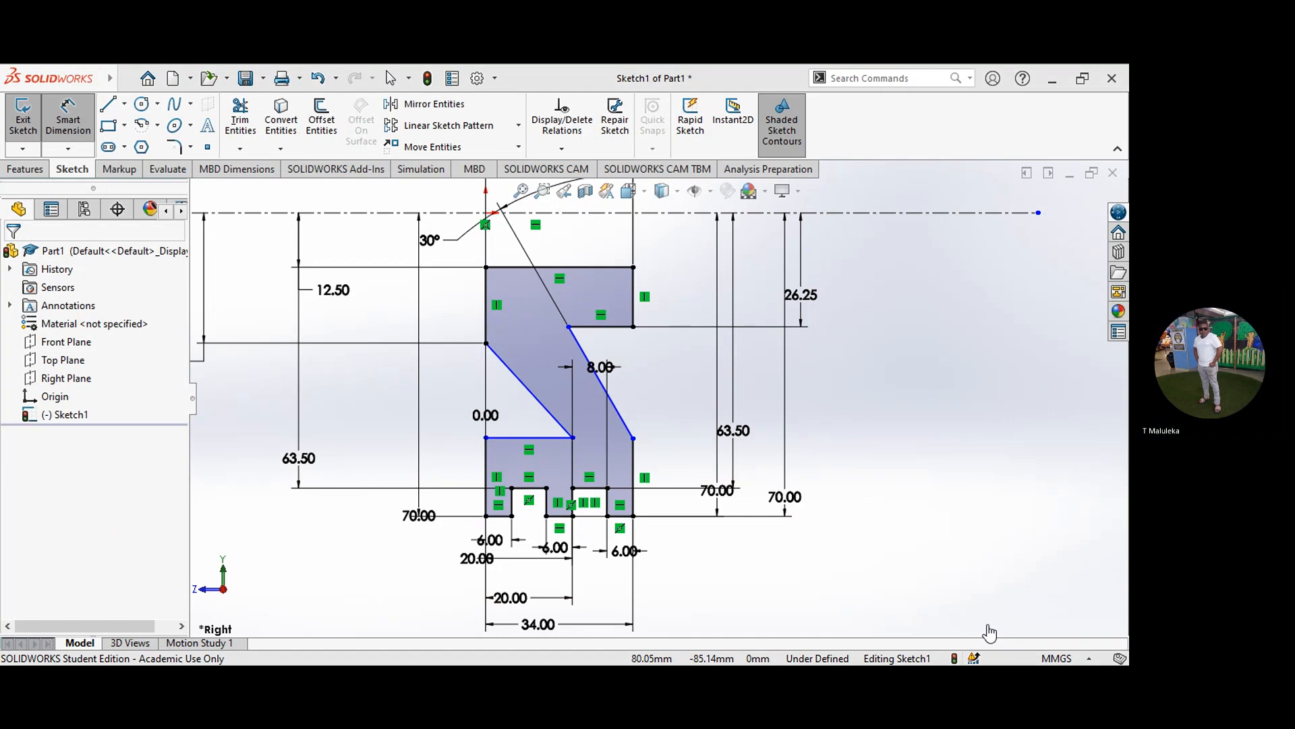
Step: Dimension the distance from the centerline to the rim's inner horizontal edge below the sloped web at 53.75 mm
left_click(508, 438)
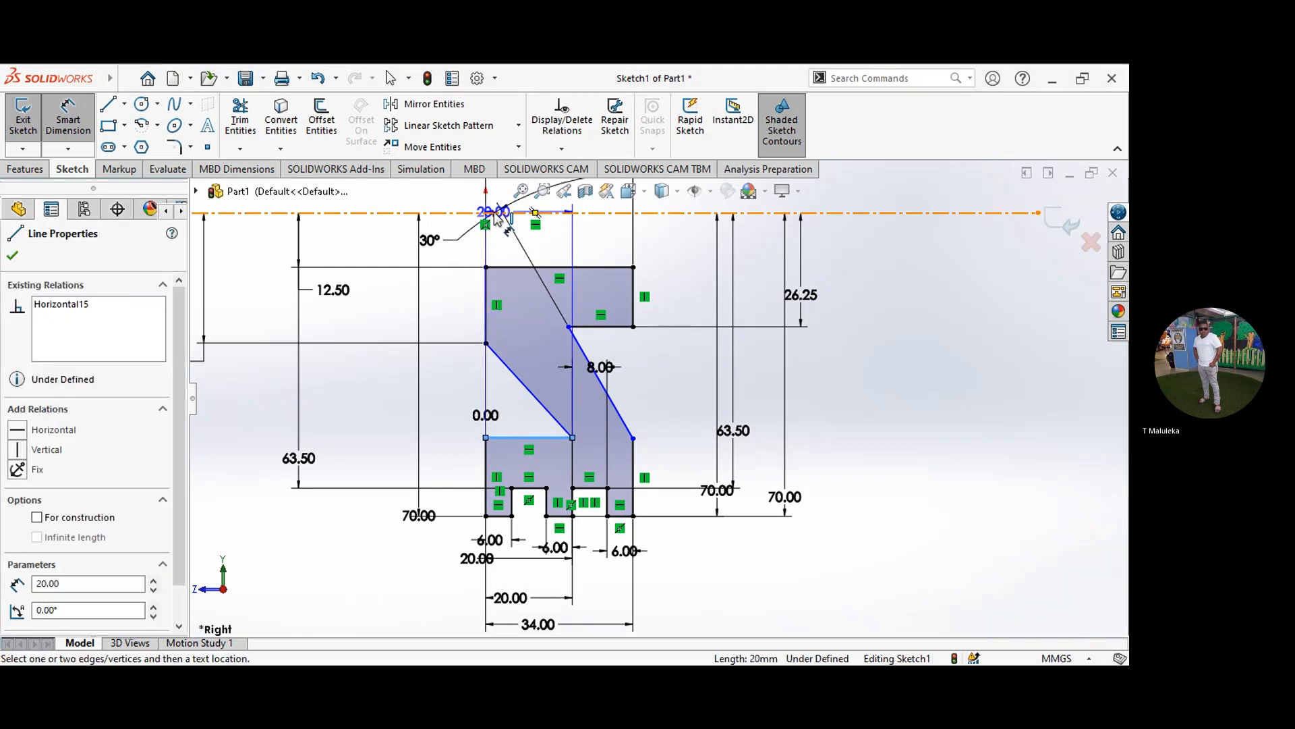
left_click(498, 213)
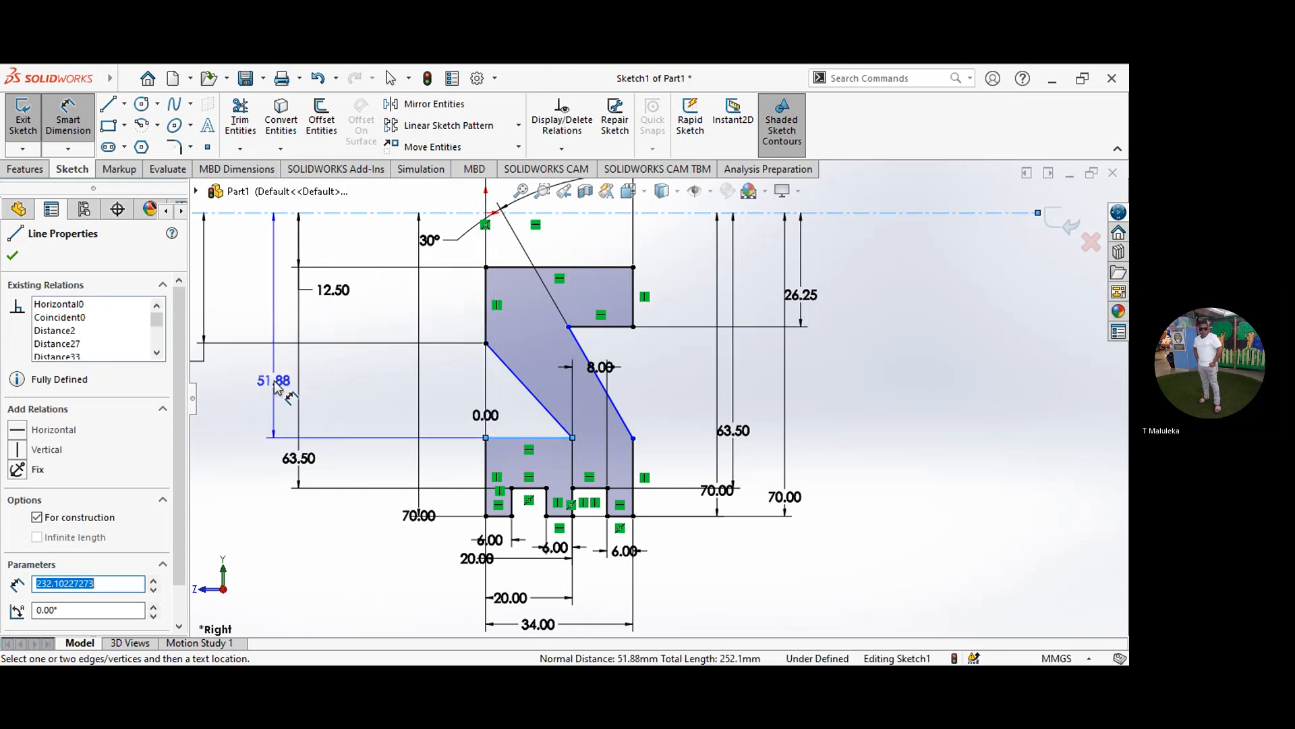
left_click(274, 382)
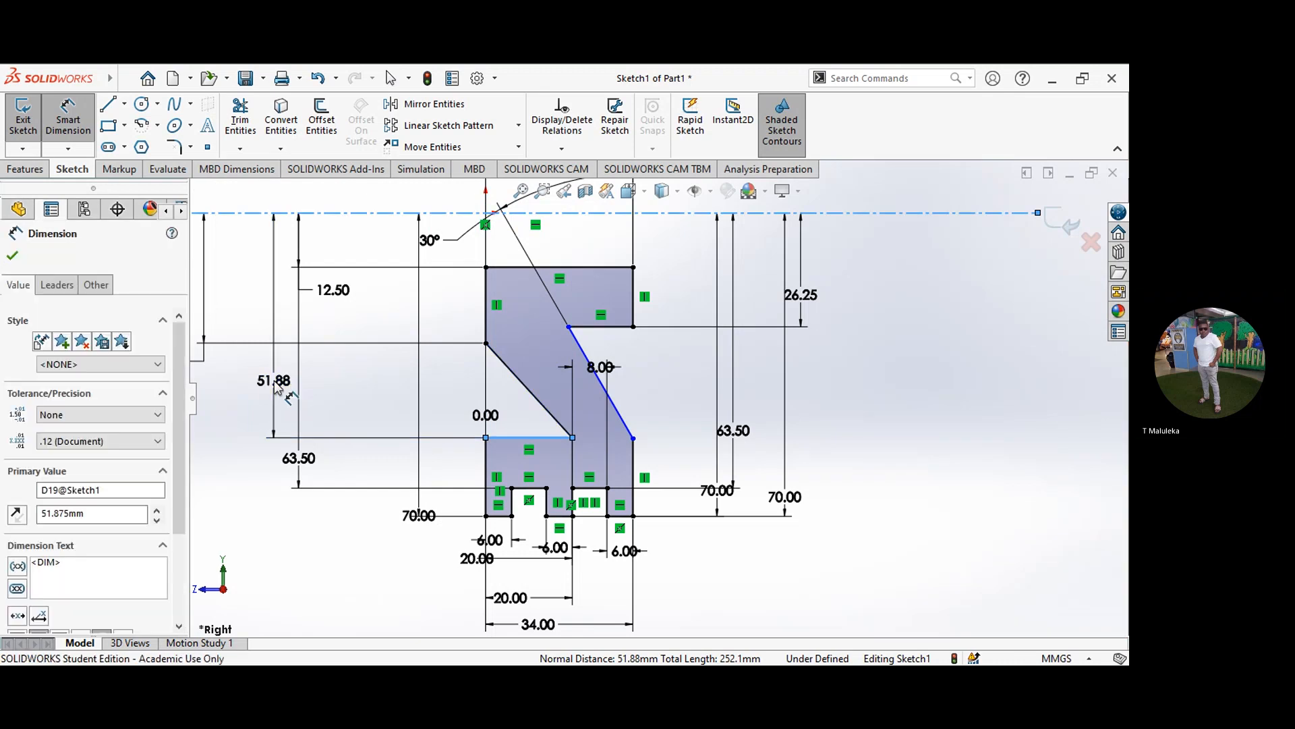
type("5")
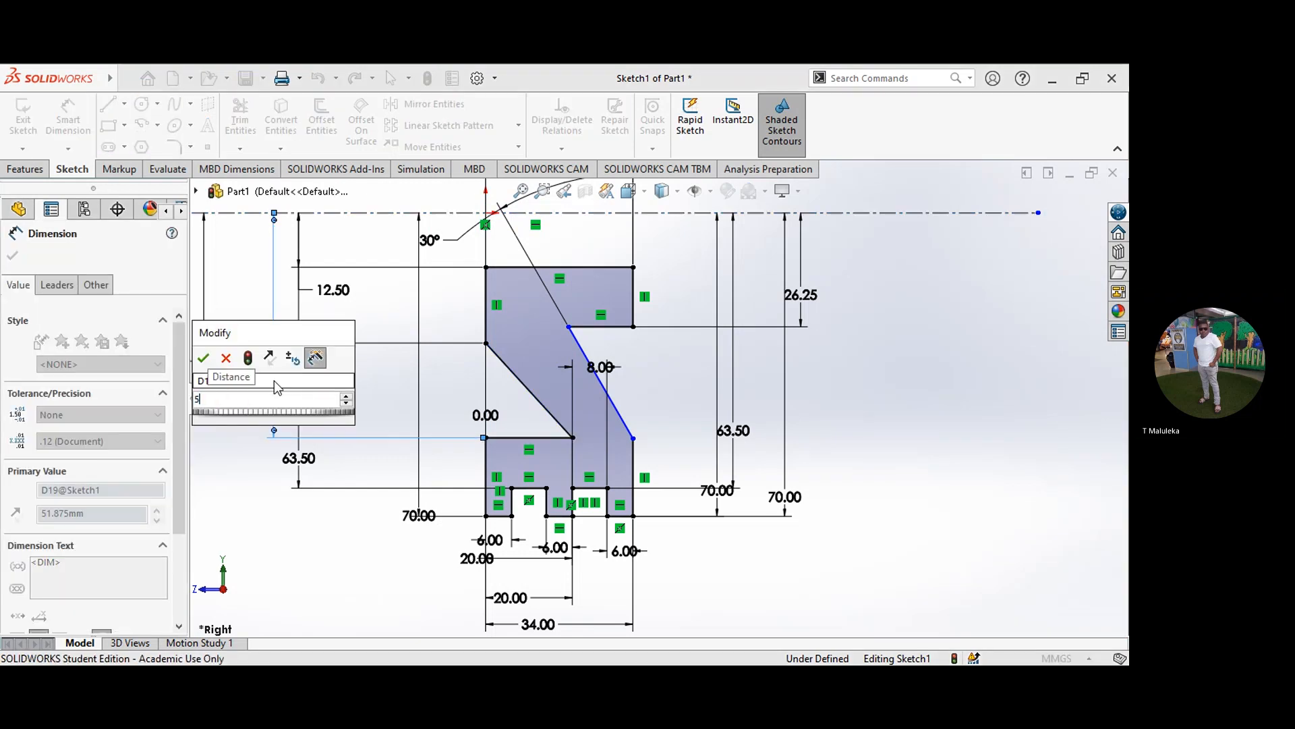
type("3.75")
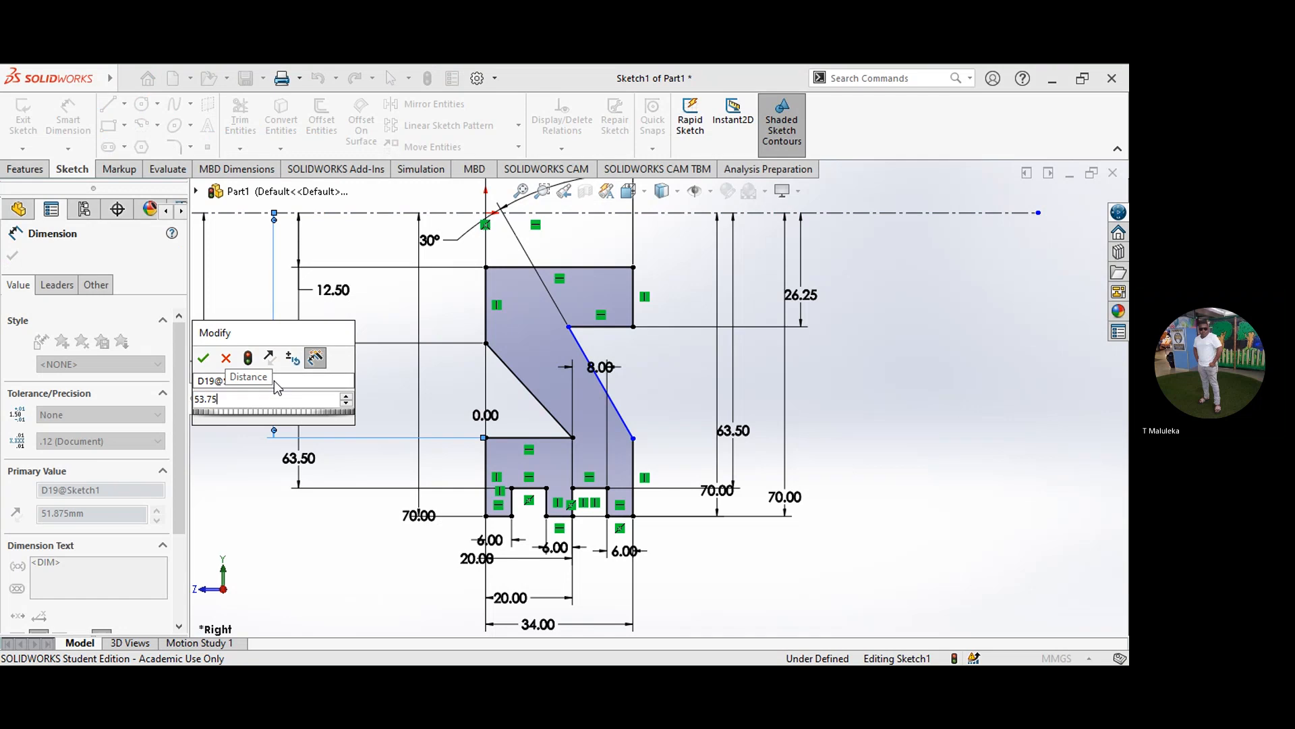
left_click(204, 358)
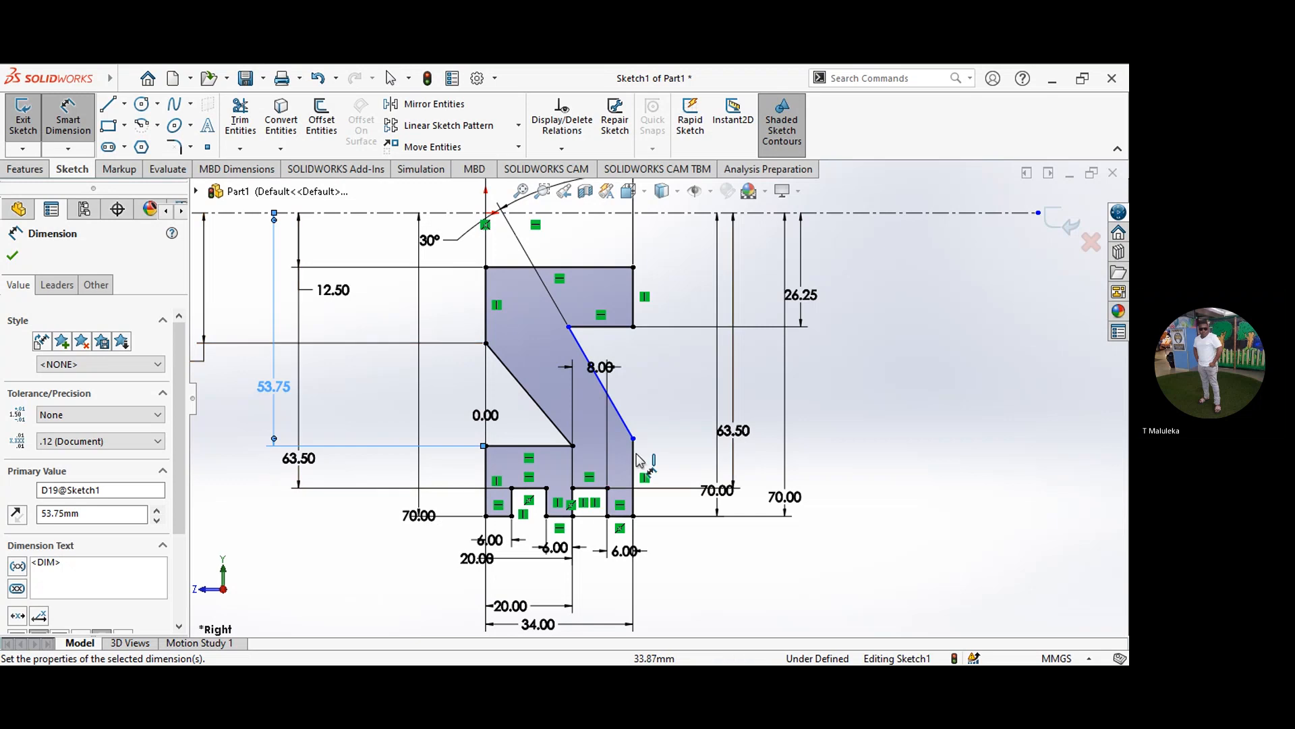
Step: Dimension the distance from the centerline to the lower endpoint of the web's right sloped edge at 53.75 mm and finish dimensioning
left_click(634, 440)
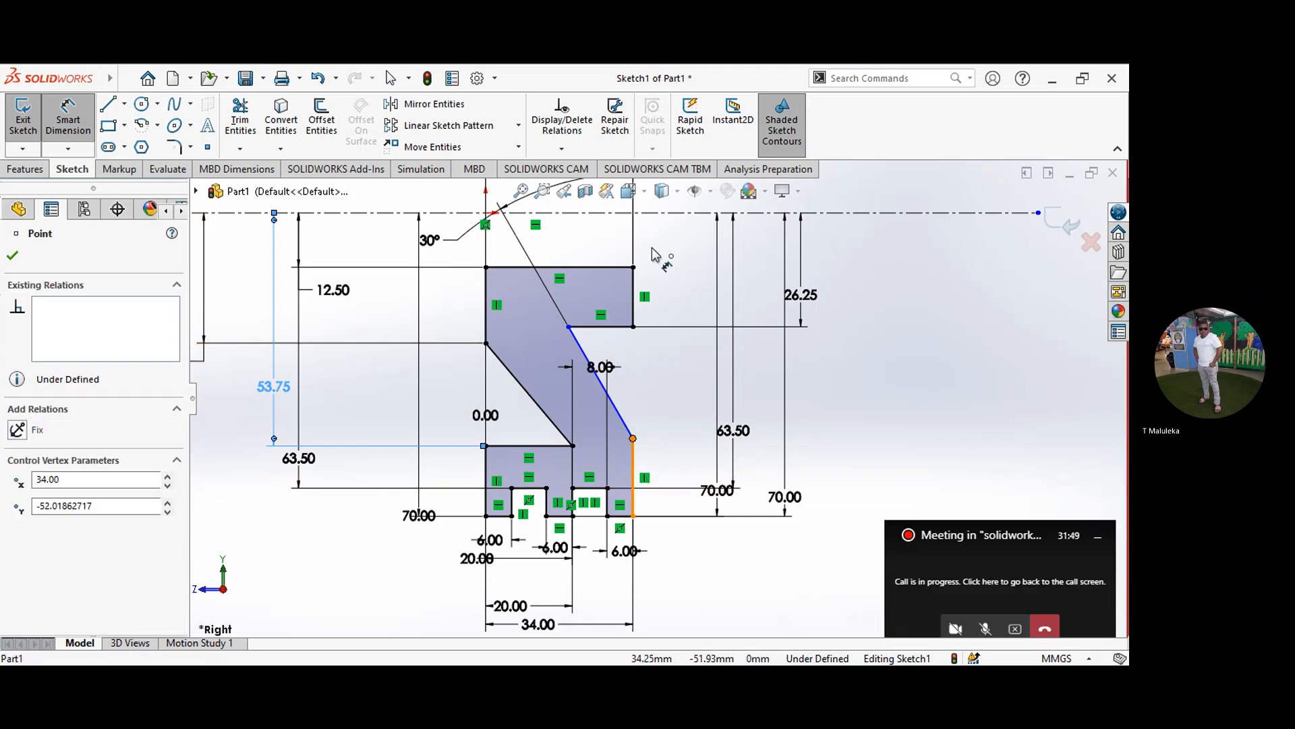
left_click(660, 213)
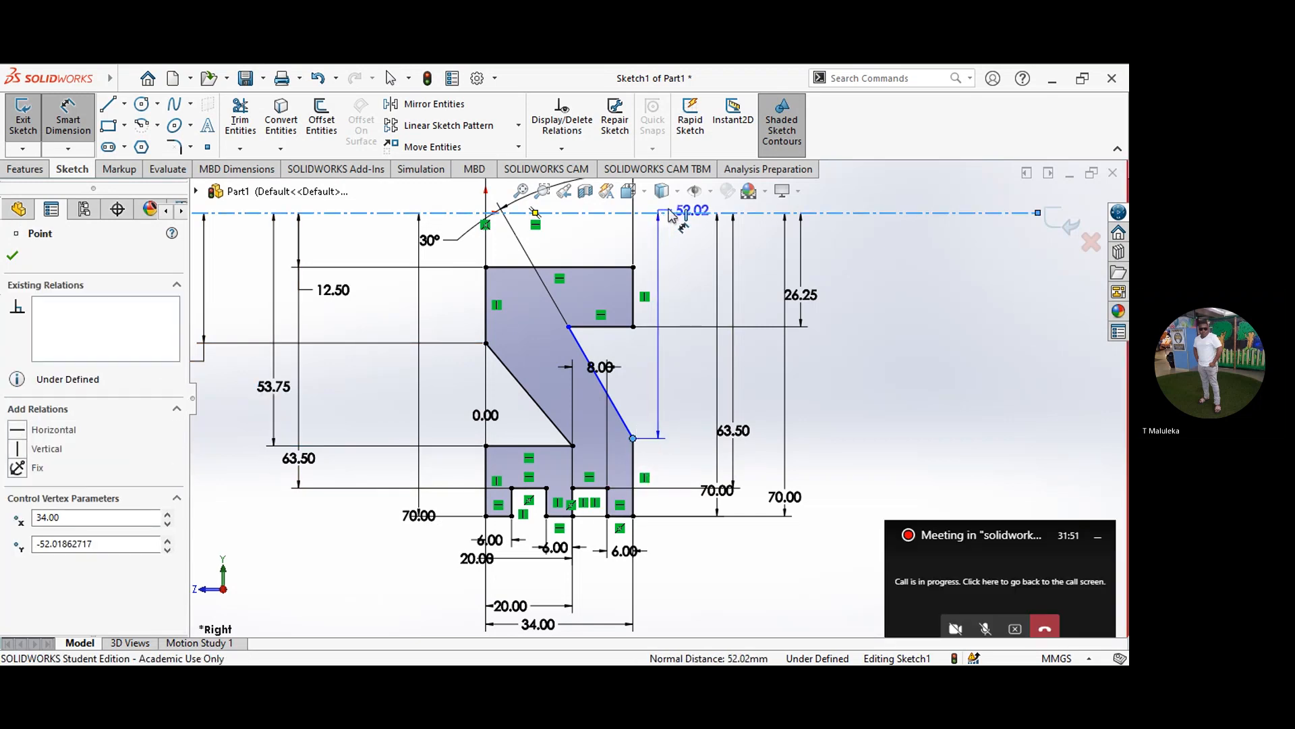
left_click(898, 371)
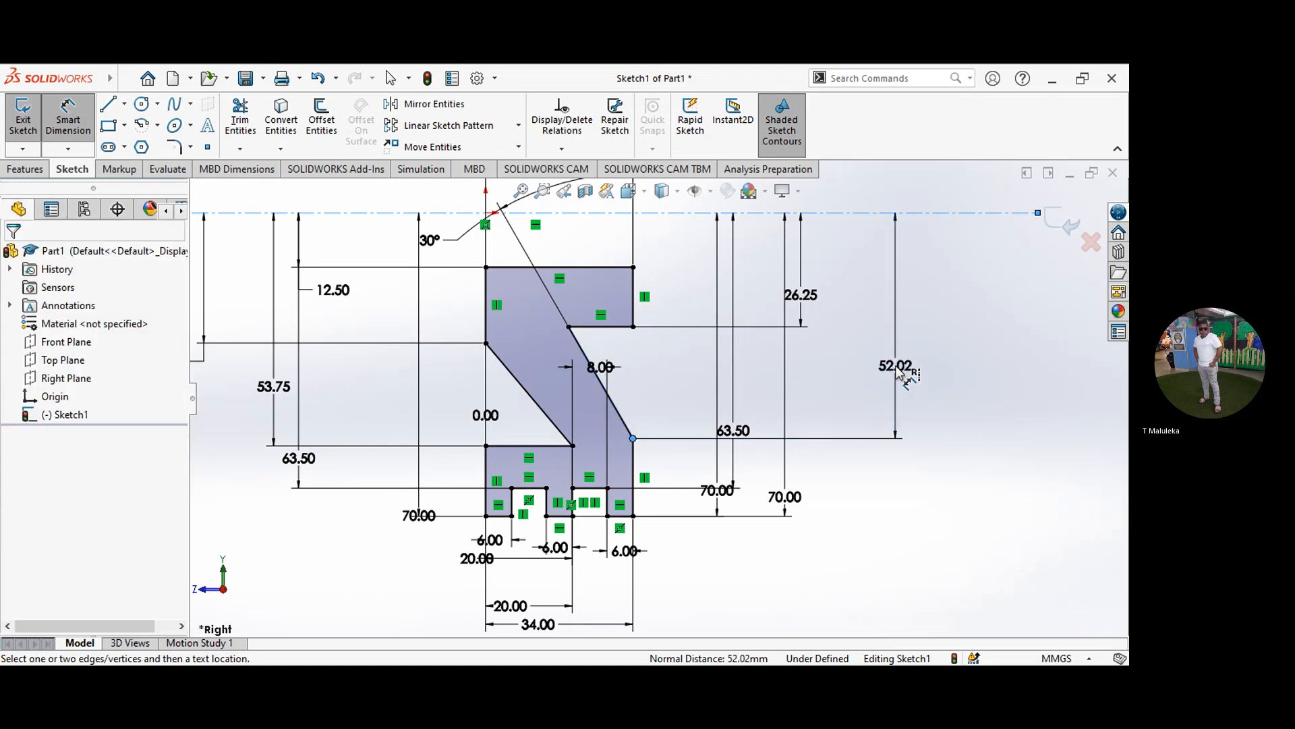
type("53.75")
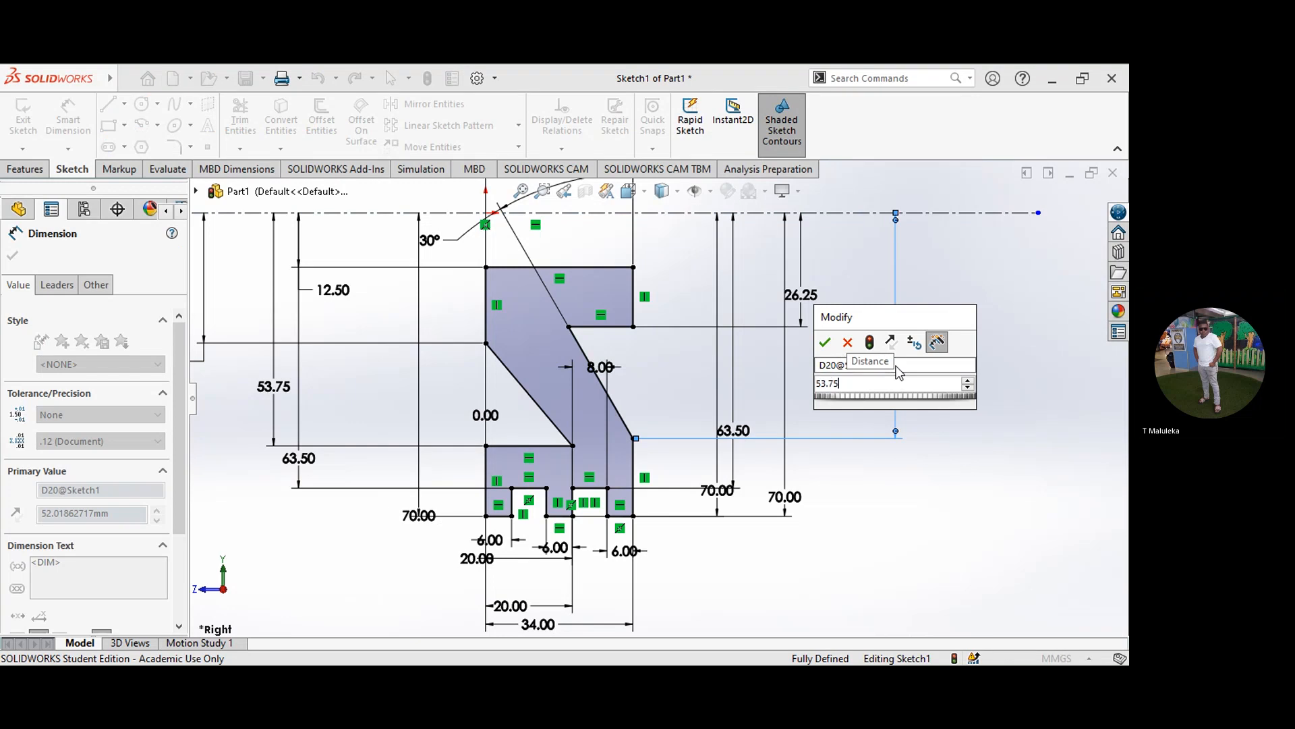
left_click(827, 343)
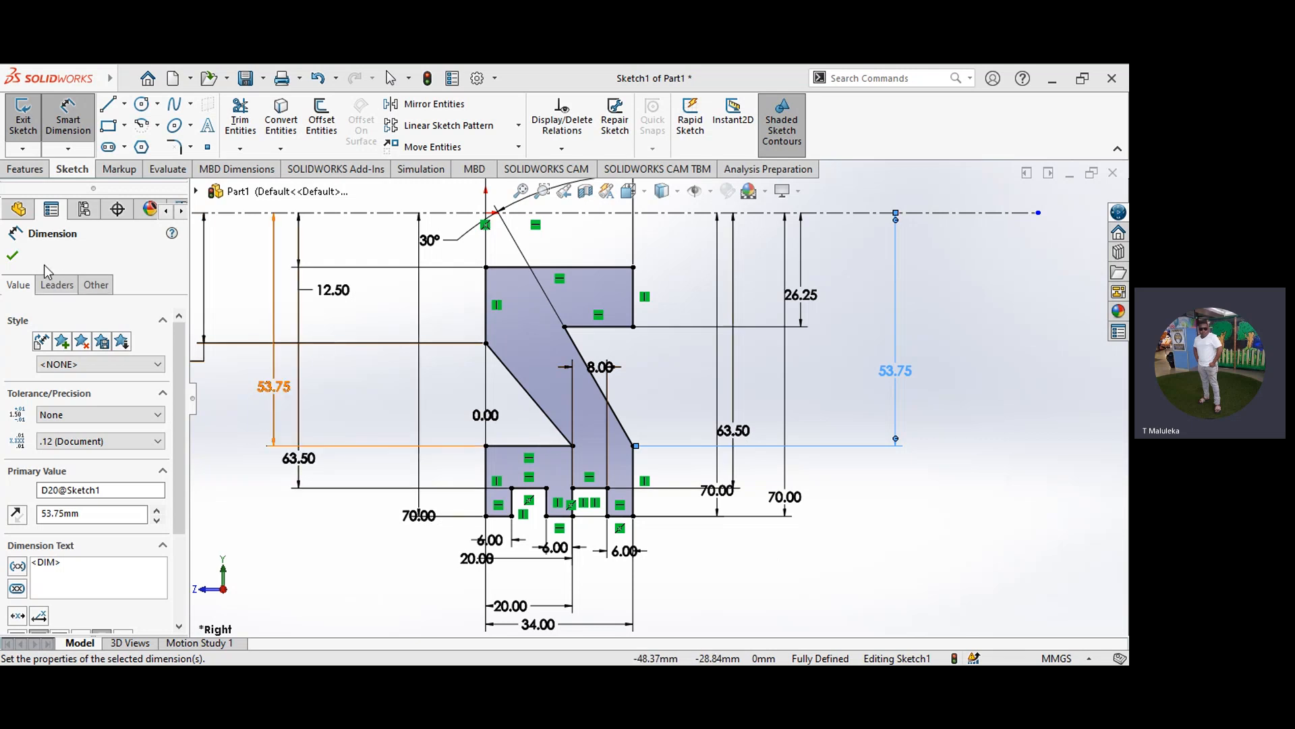
key("Escape")
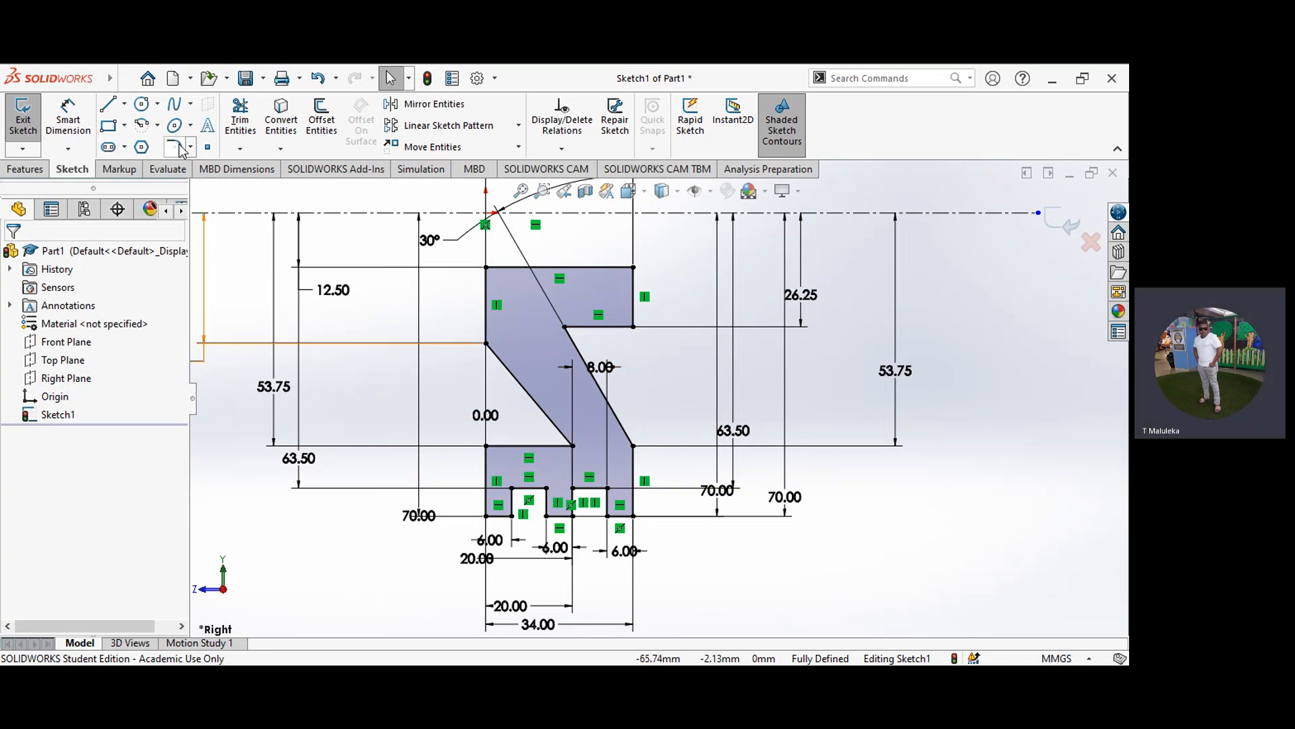
Step: Add a 2.5 mm sketch fillet at the corner where the hub's lower edge meets the web's right sloped edge
left_click(565, 328)
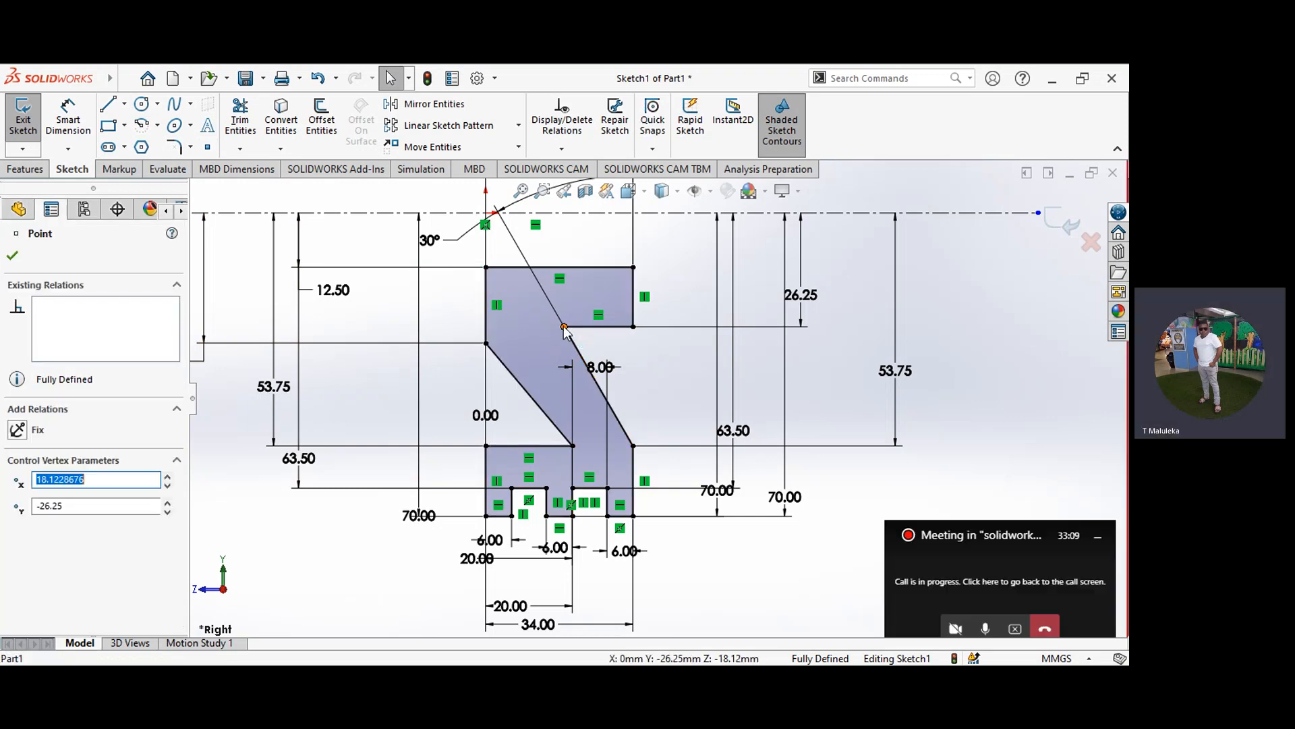
left_click(192, 148)
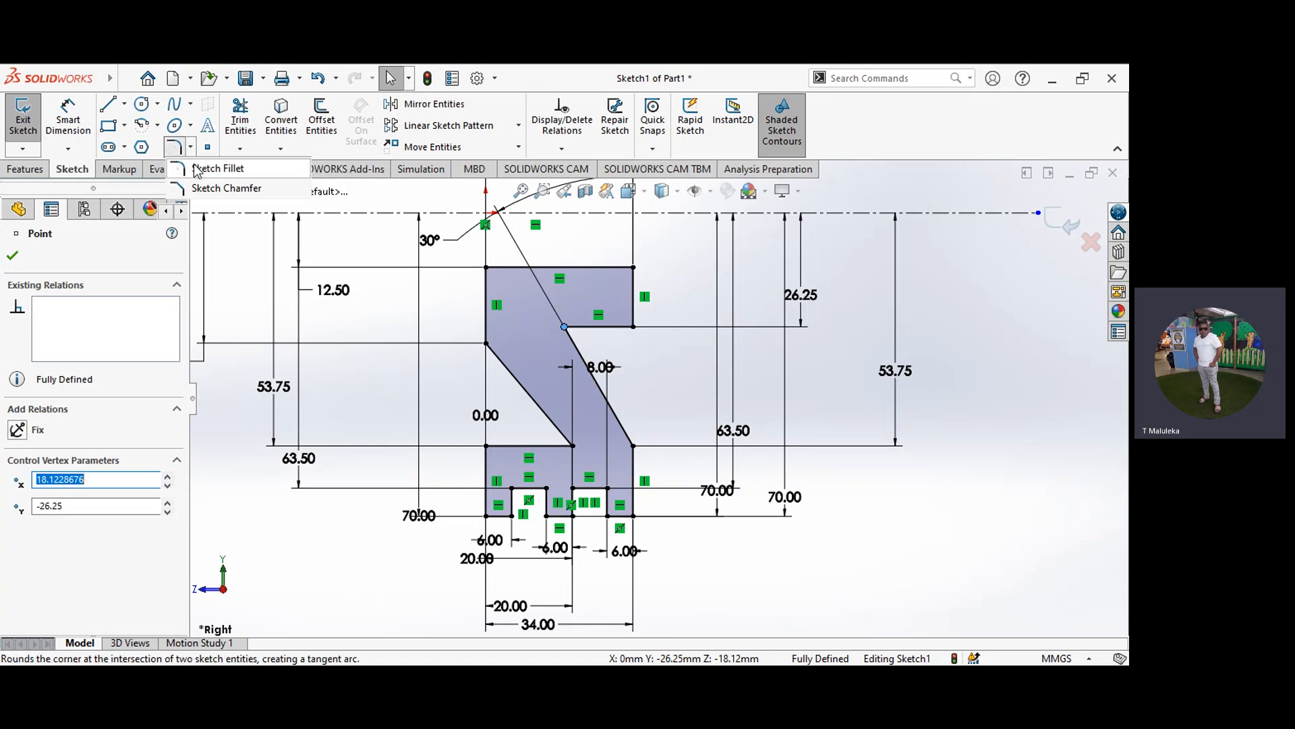
left_click(197, 168)
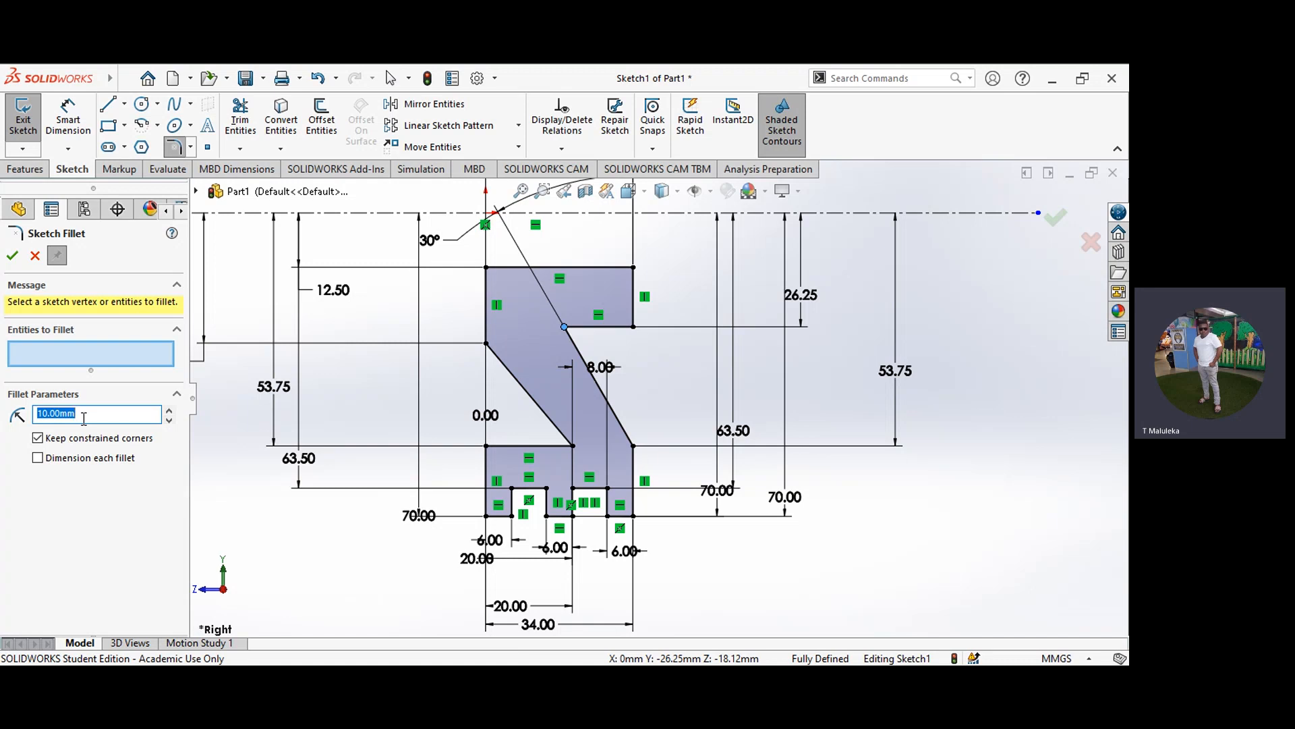
type("2.2")
key("BackSpace")
type("5")
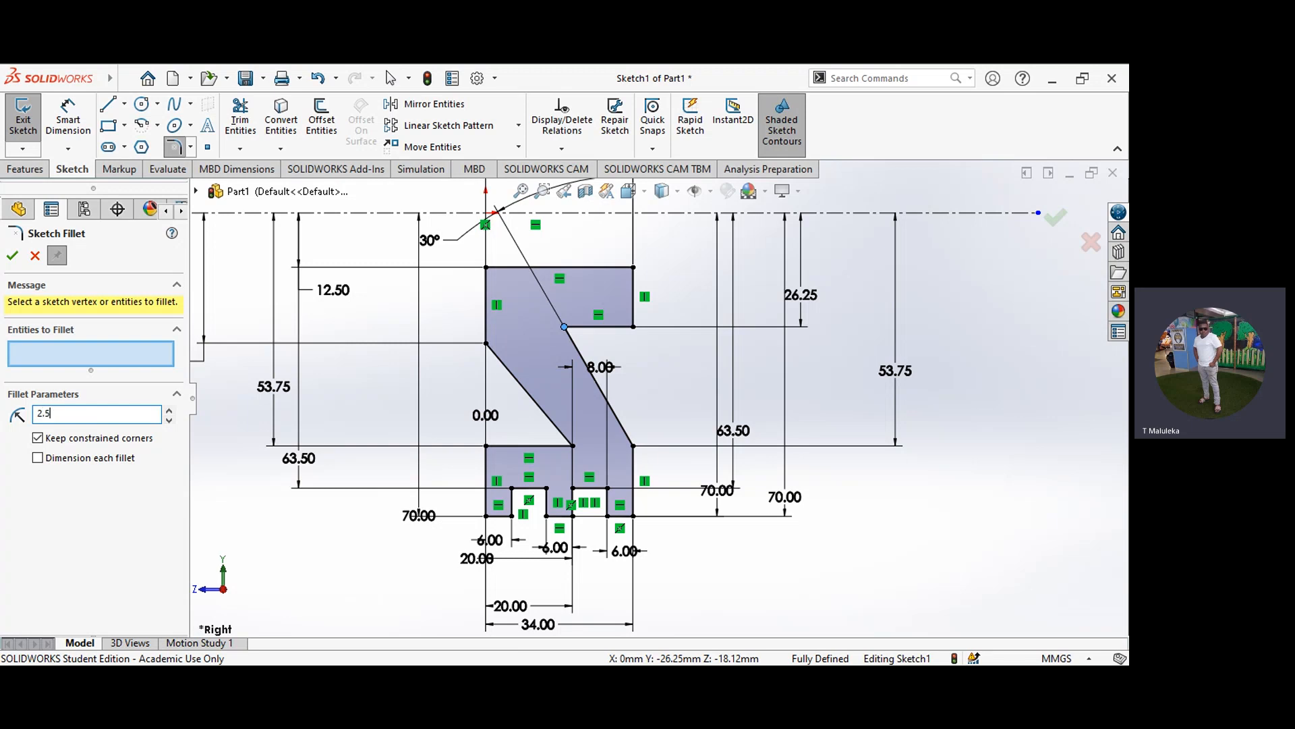
left_click(20, 258)
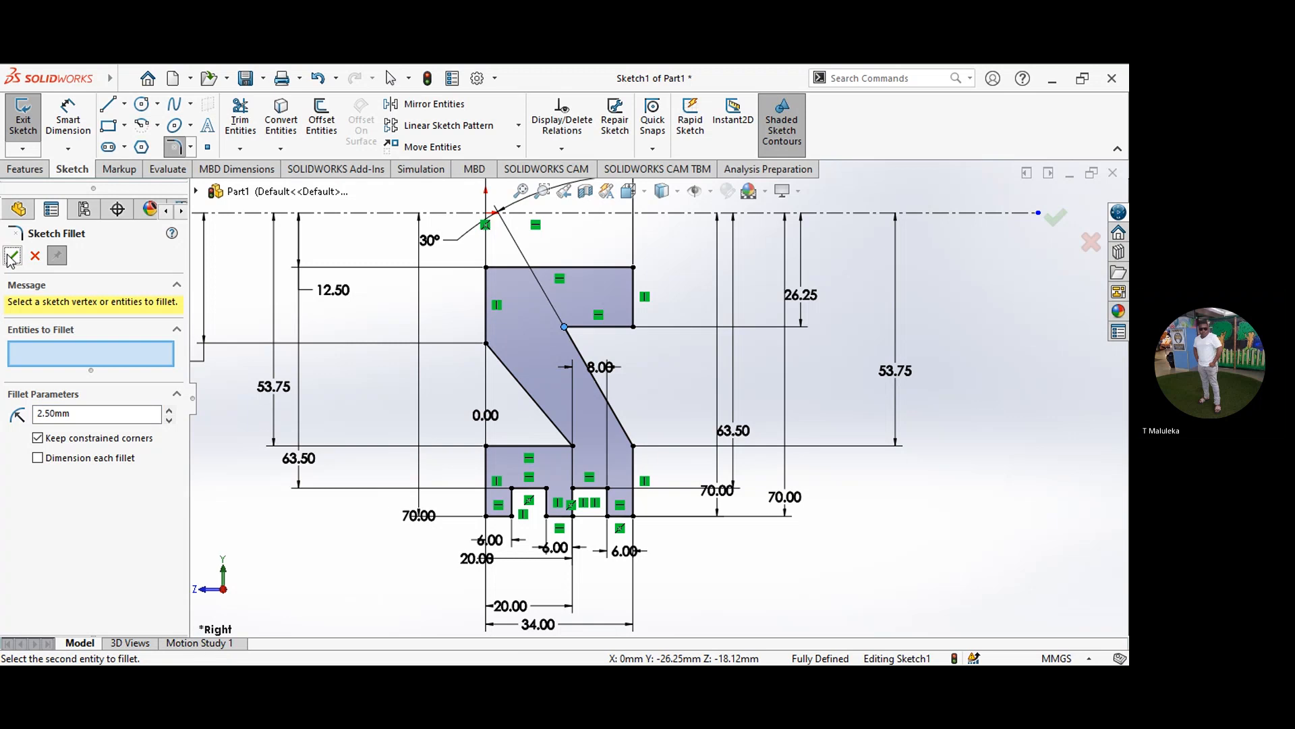
left_click(565, 327)
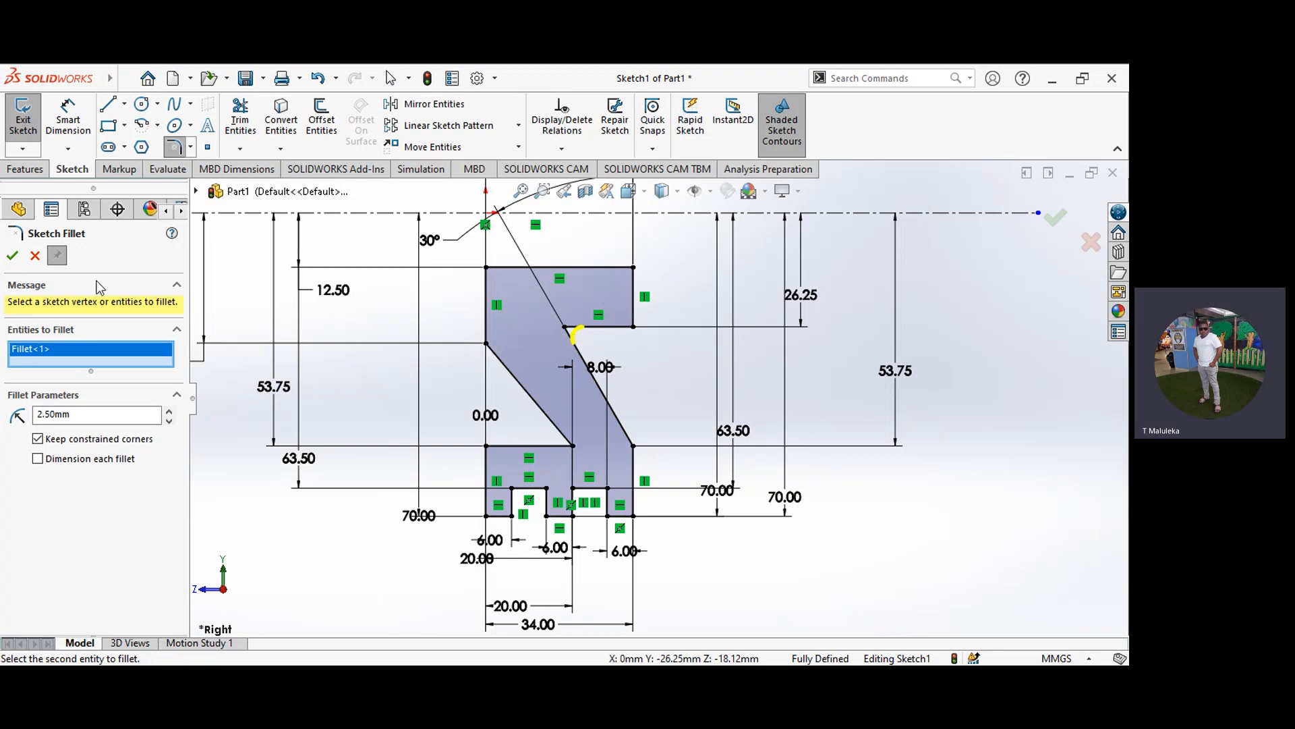
left_click(12, 256)
left_click(11, 256)
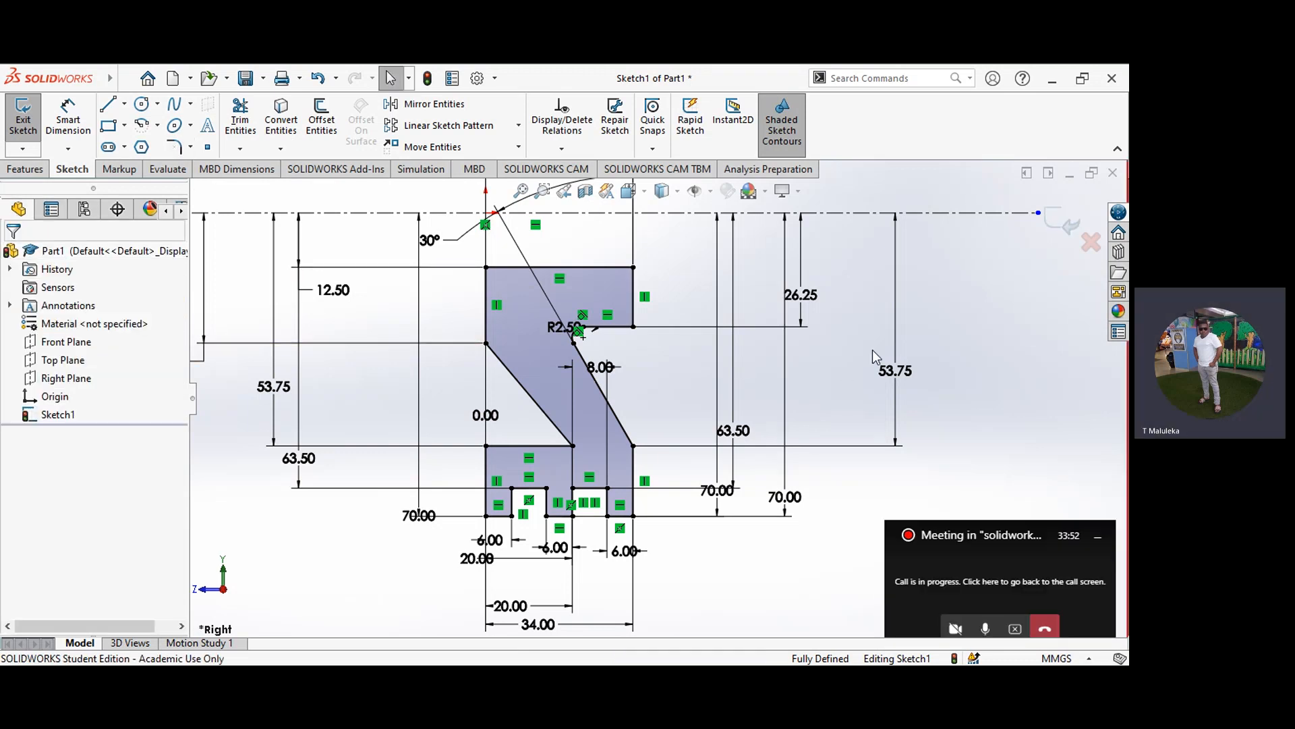
Step: Revolve the profile sketch 360° about the horizontal centerline to create the solid wheel
left_click(35, 170)
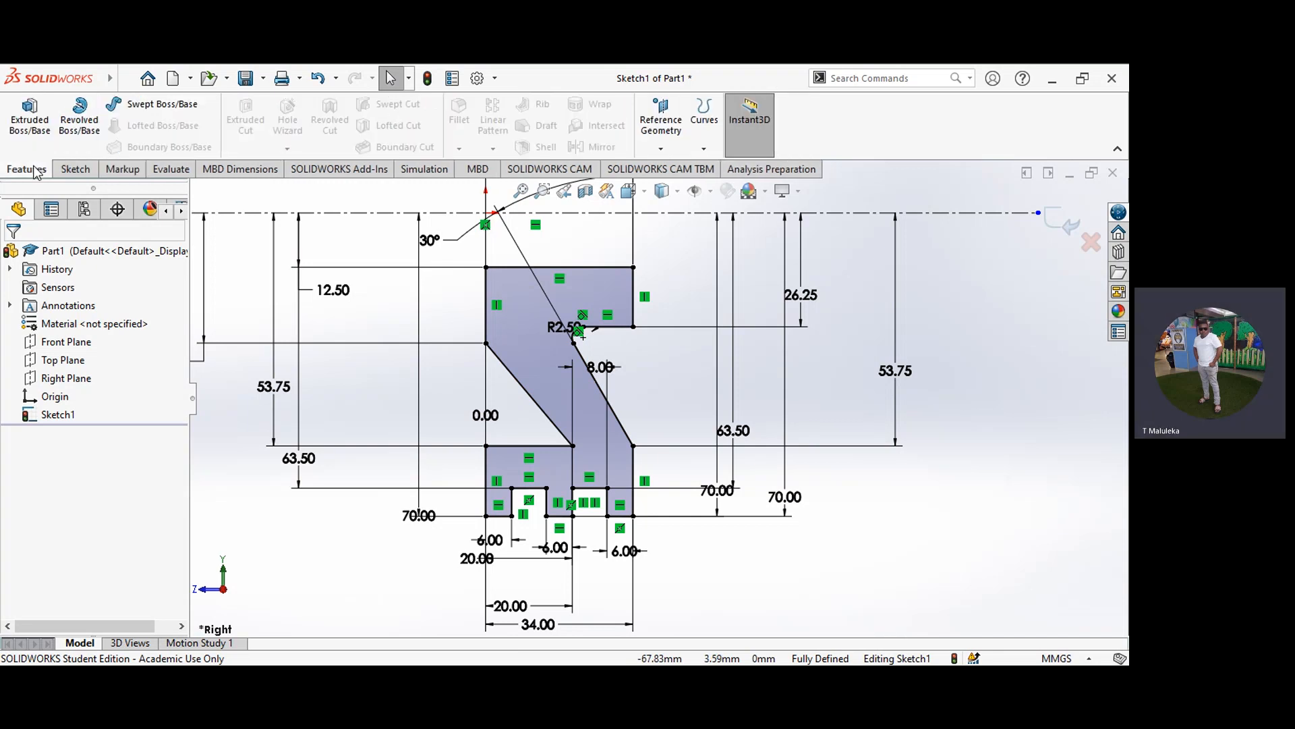
left_click(76, 132)
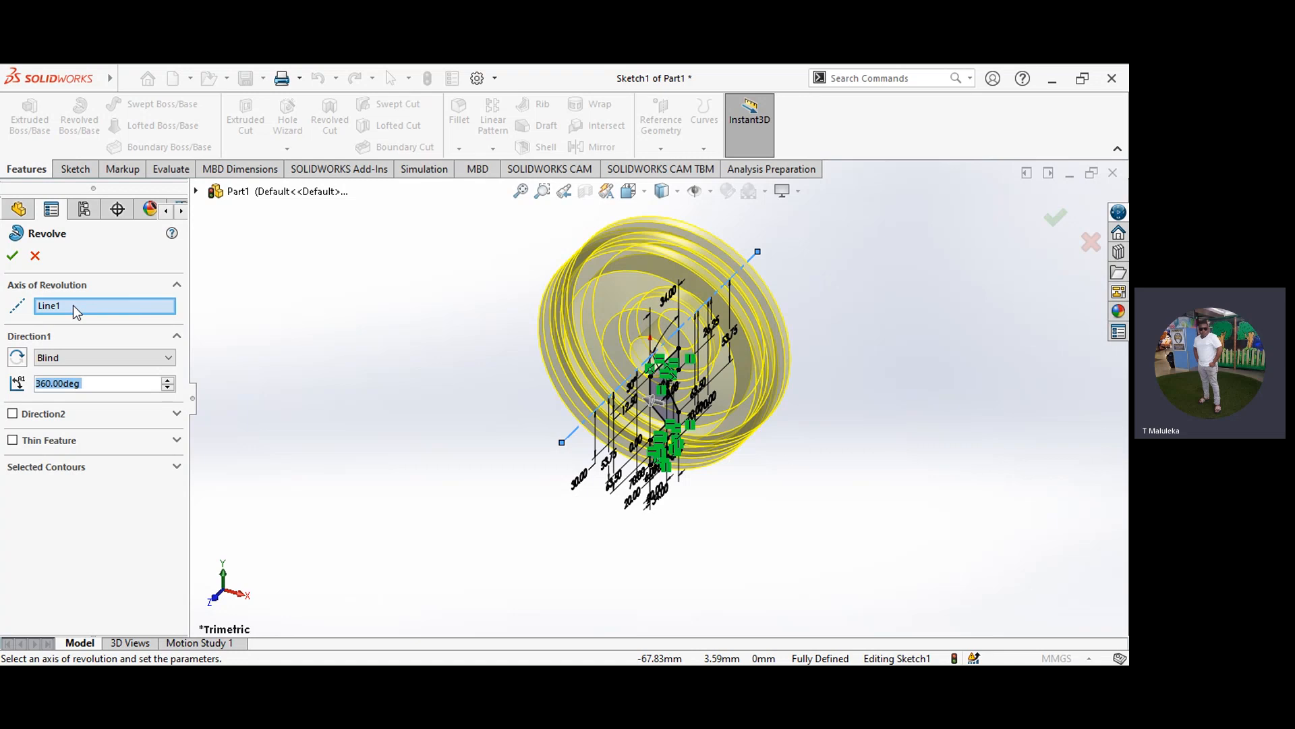
left_click(13, 257)
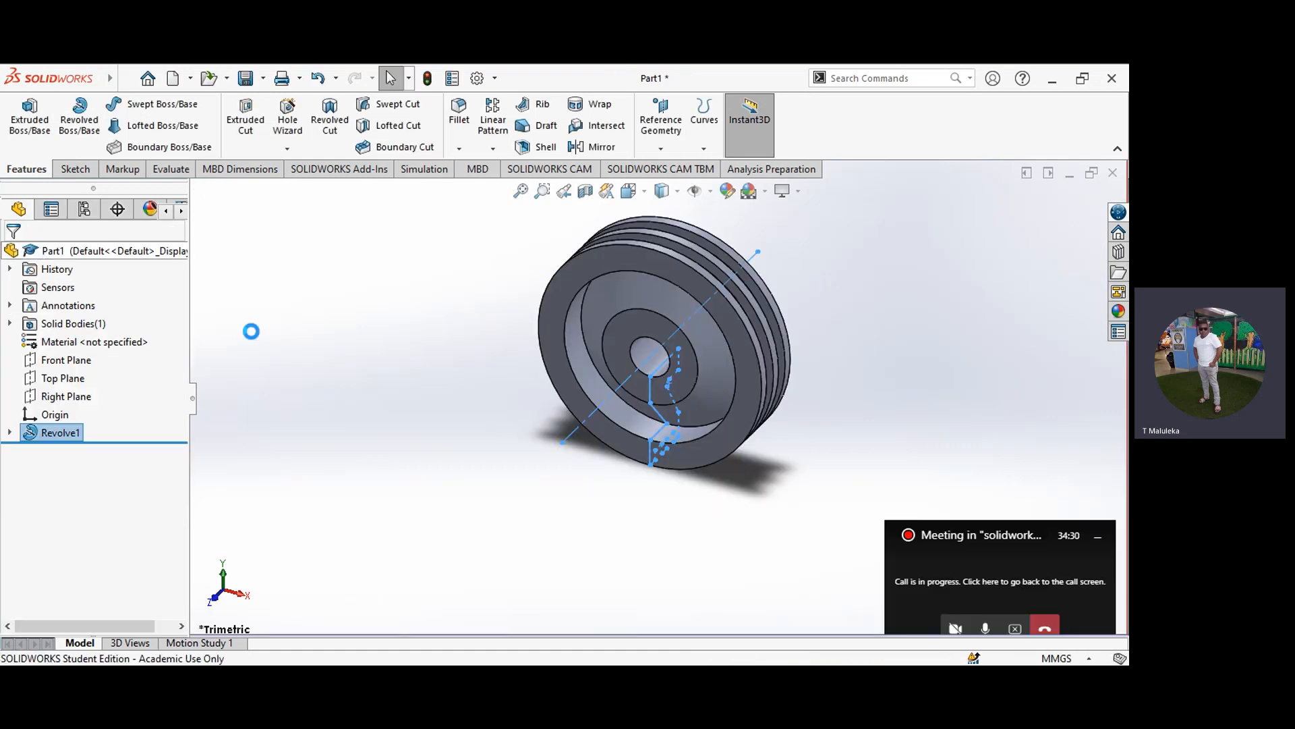
left_click(396, 360)
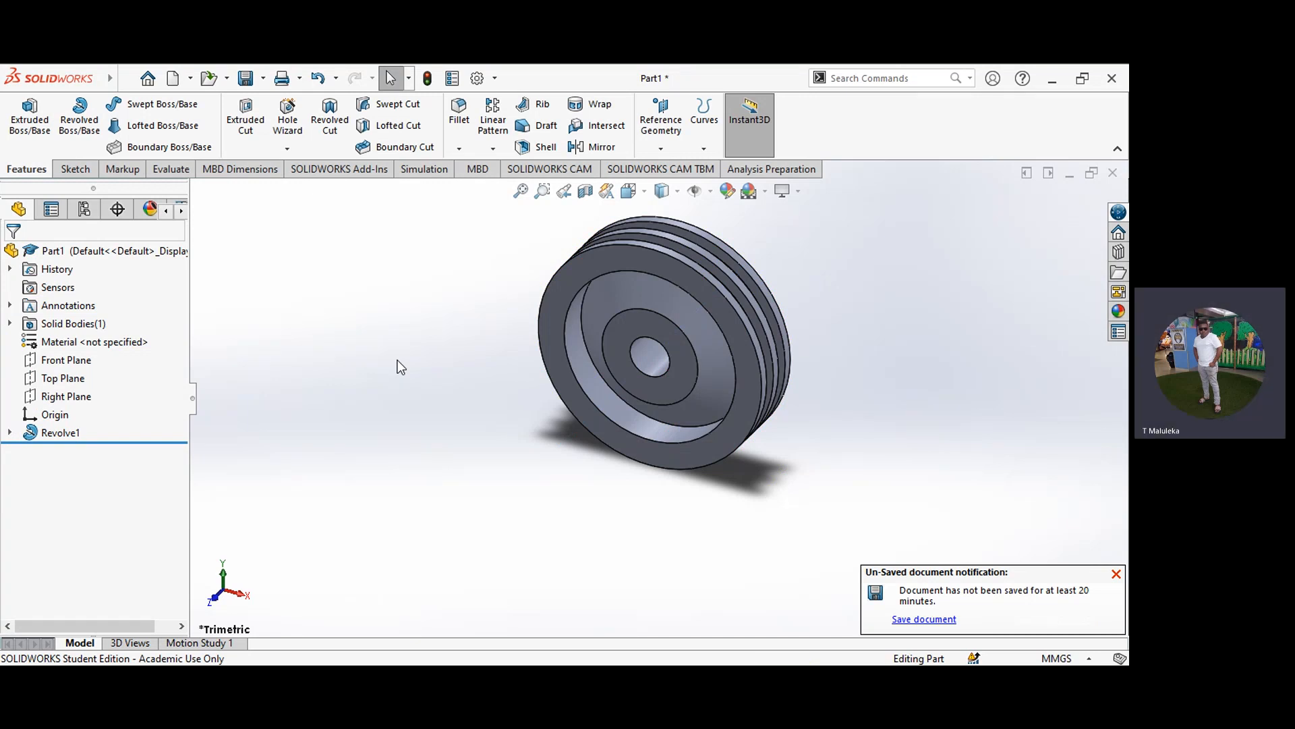
Step: Examine the revolved wheel in the Top, Right and Front standard views
left_click(646, 196)
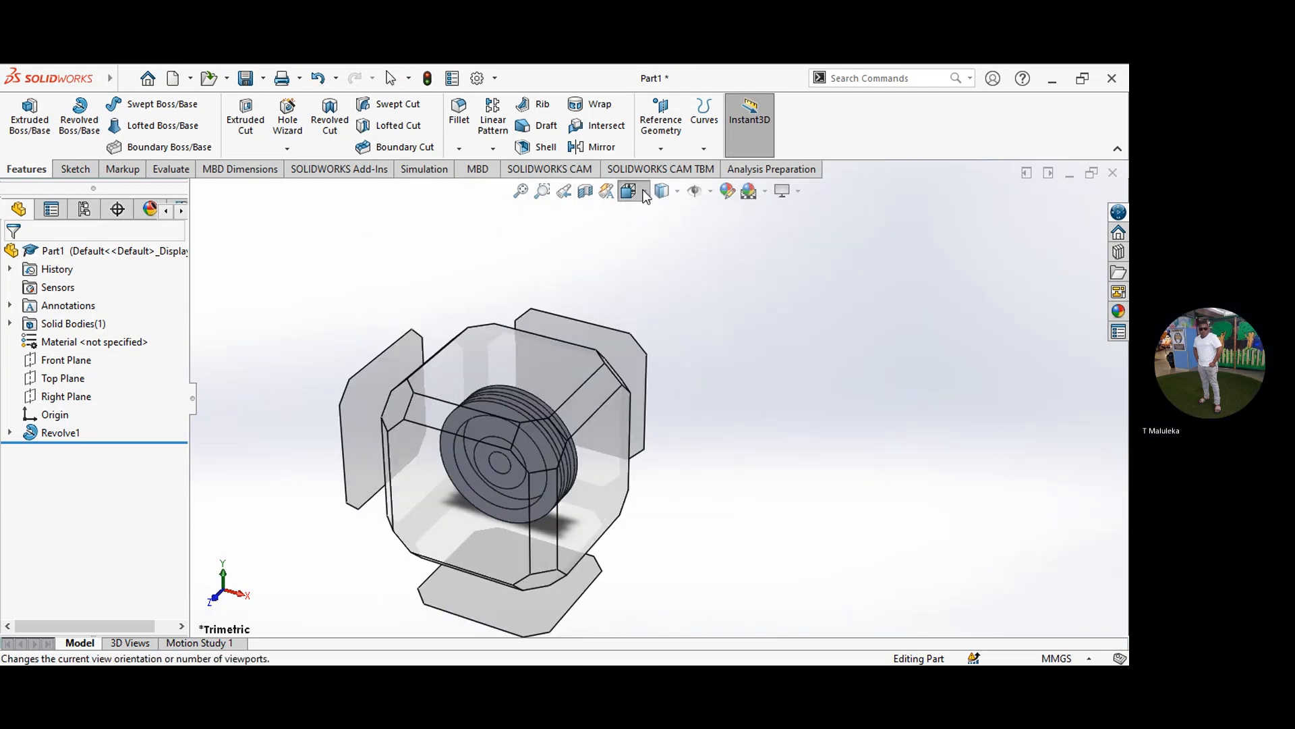
key("ctrl+5")
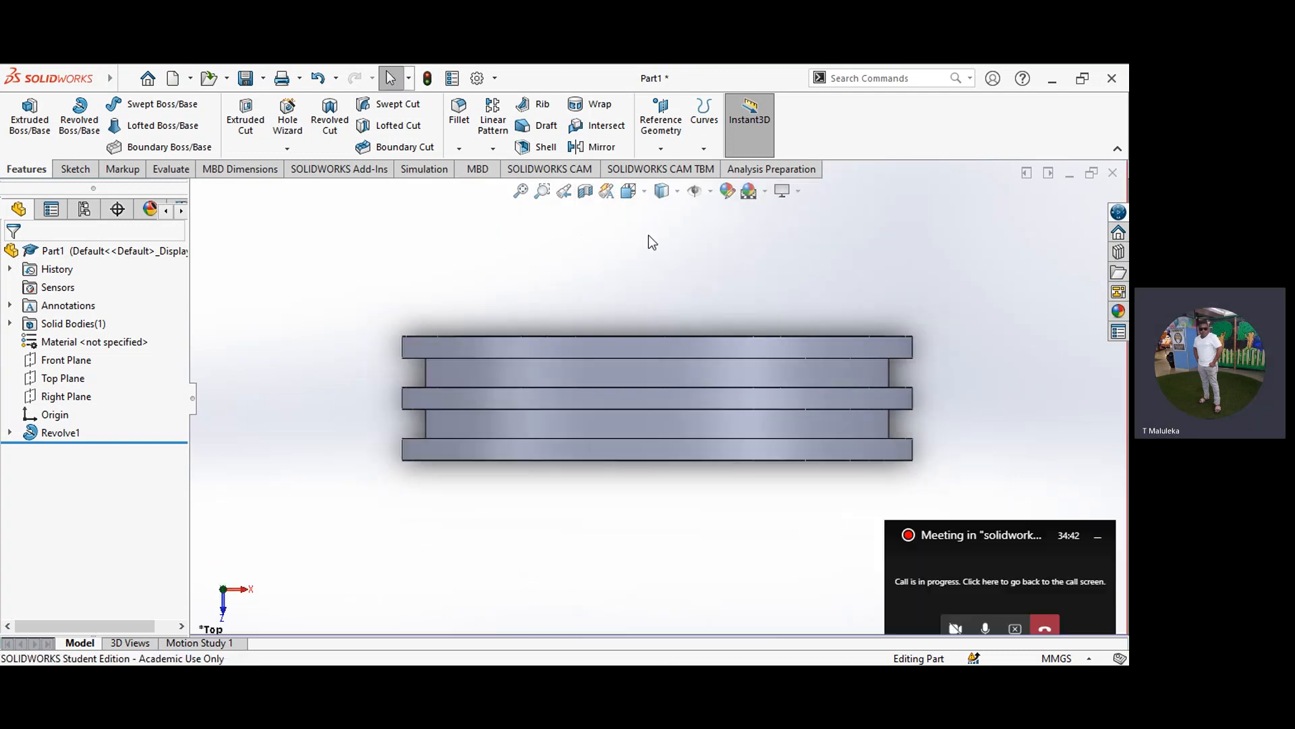
left_click(645, 191)
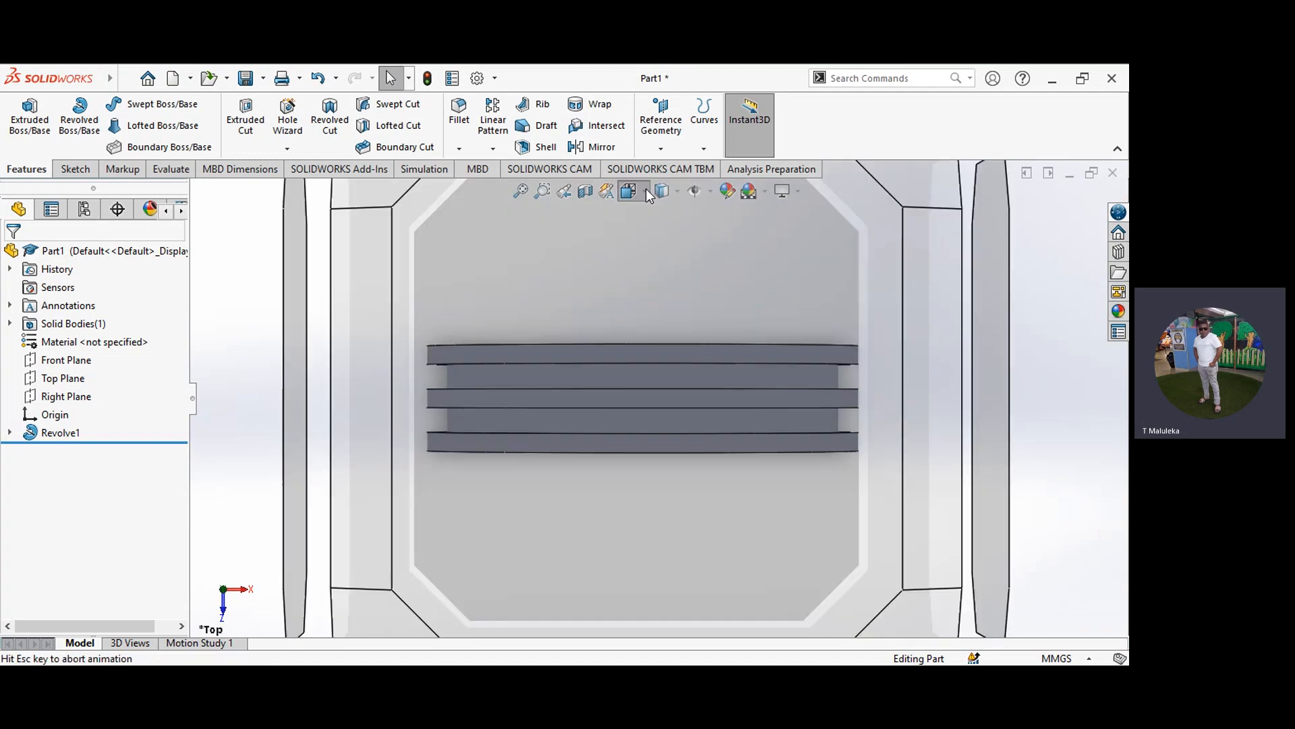
key("ctrl+4")
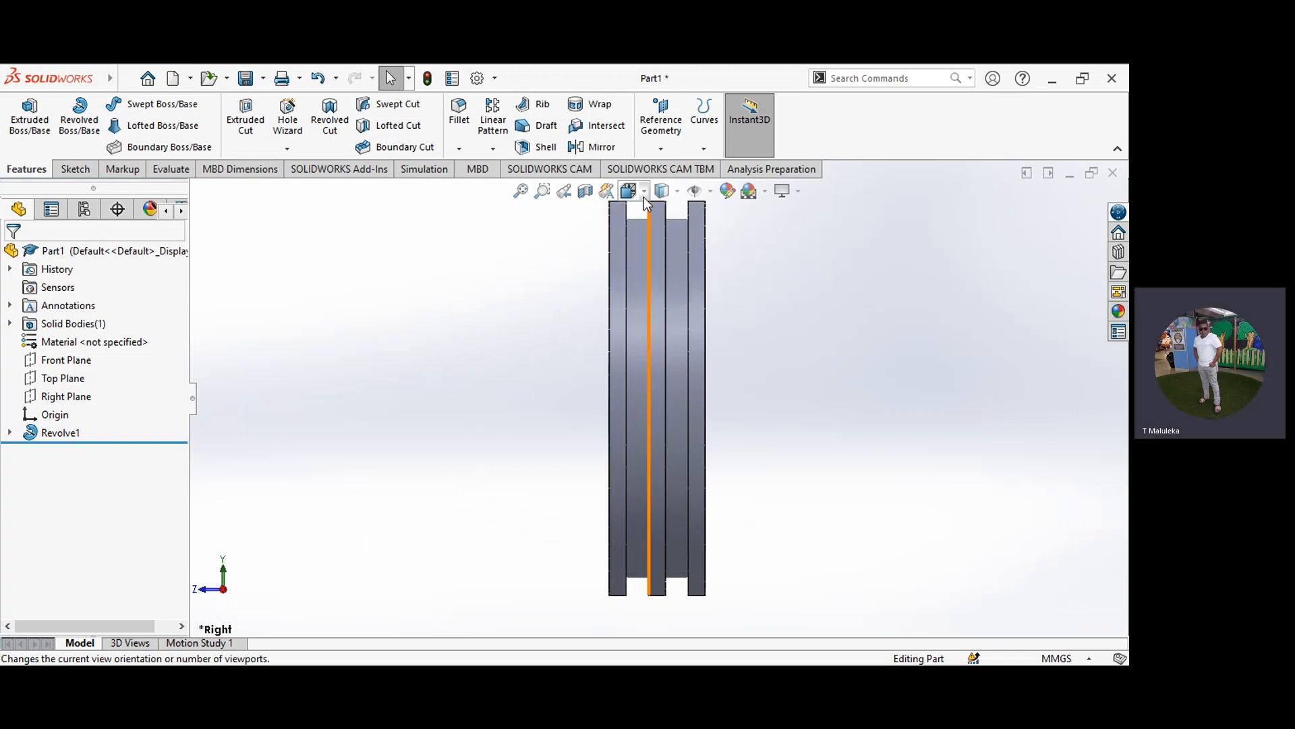
left_click(644, 195)
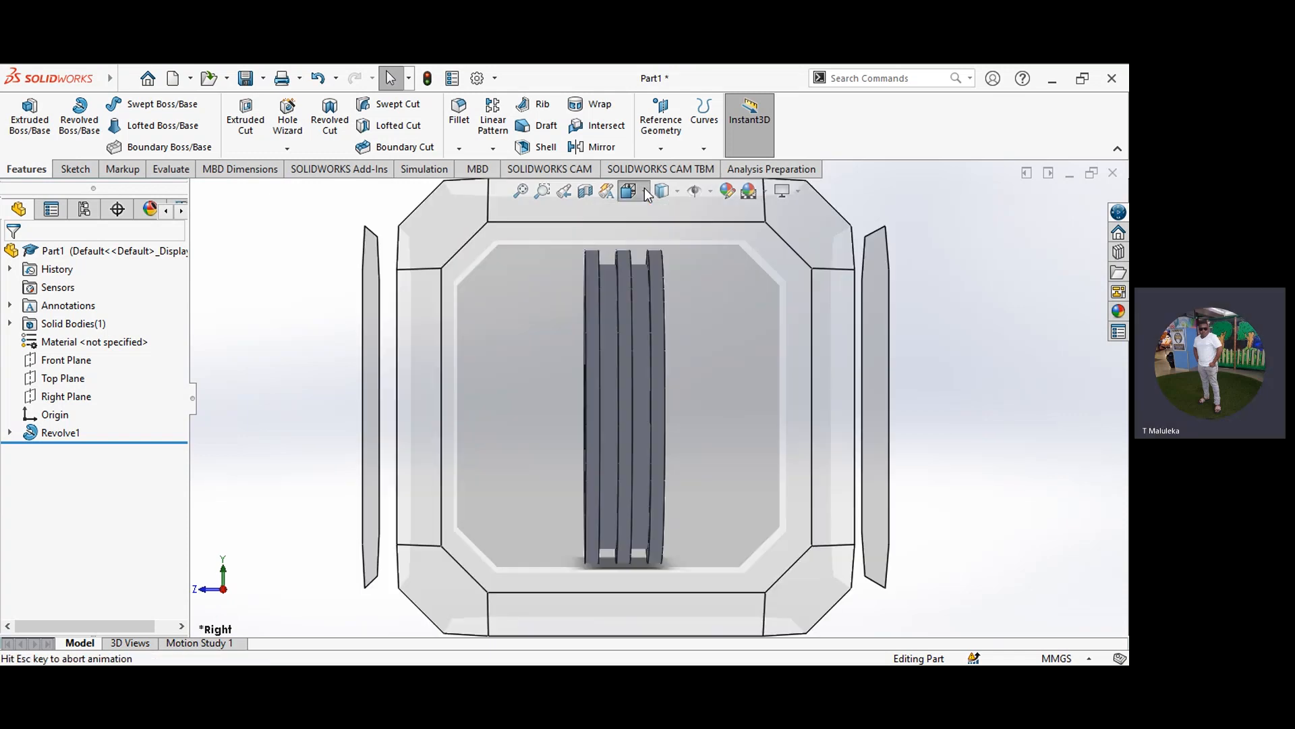
left_click(651, 262)
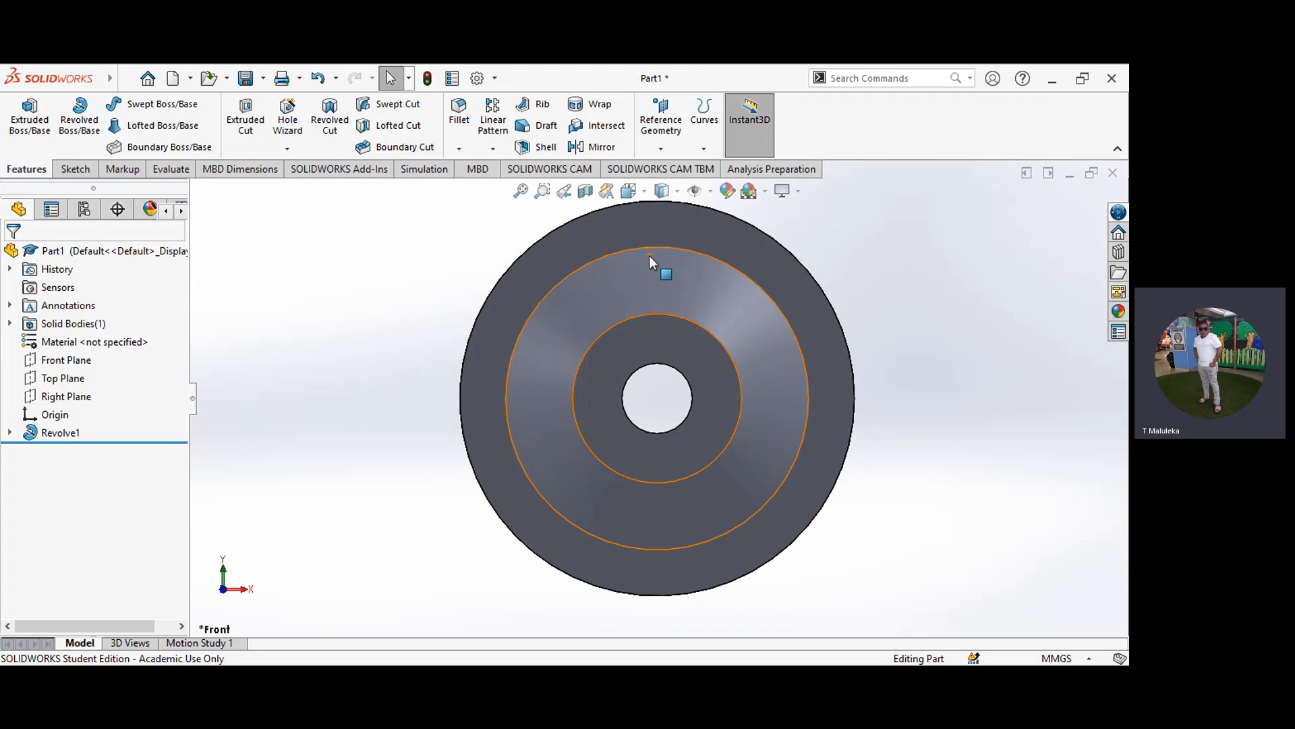
Step: Show the wheel's front view in wireframe display style
left_click(646, 191)
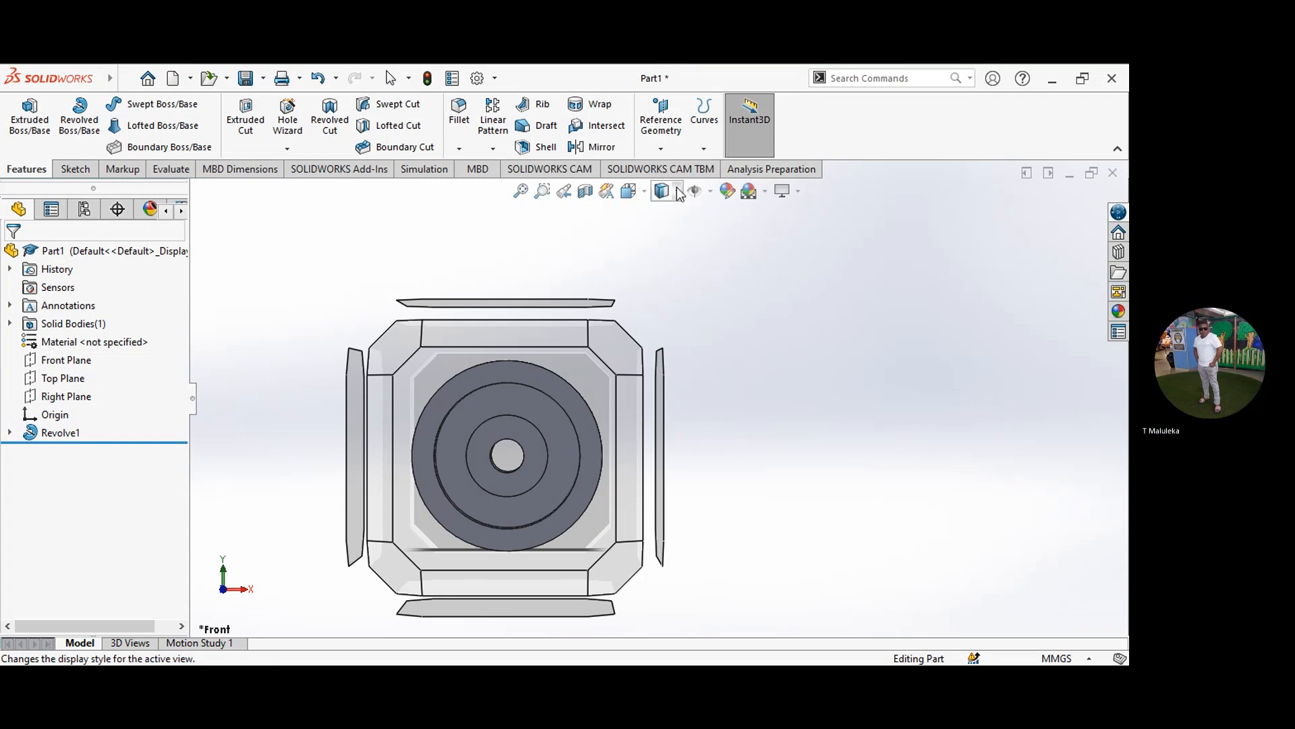
left_click(679, 190)
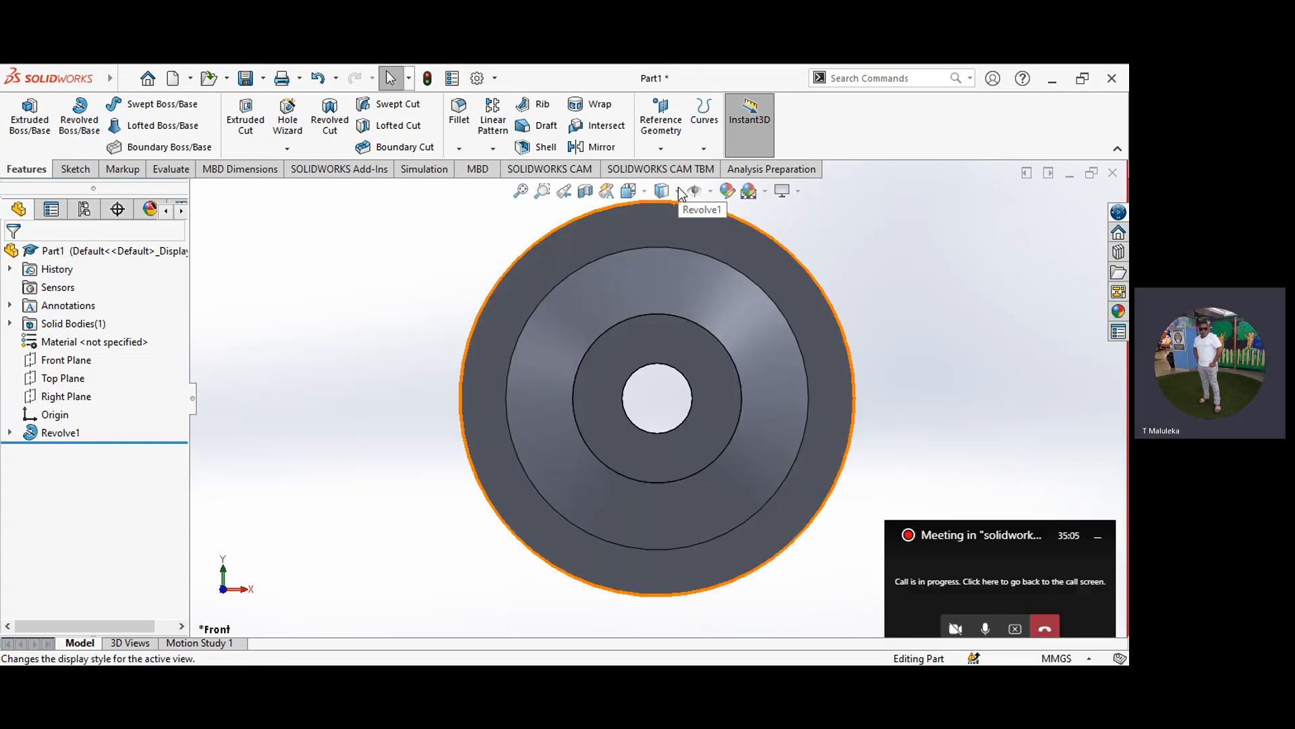
left_click(663, 307)
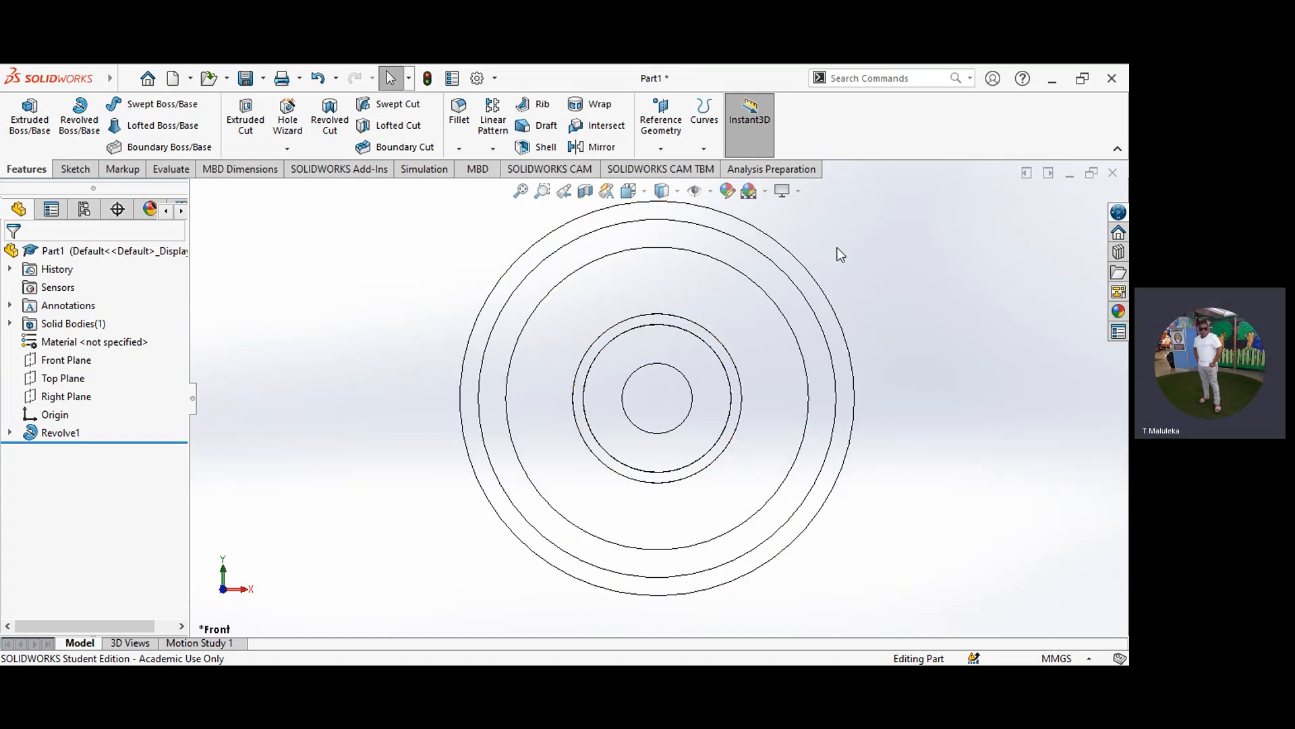
Step: Orient the wheel to the Back view and show it with hidden lines visible
left_click(645, 192)
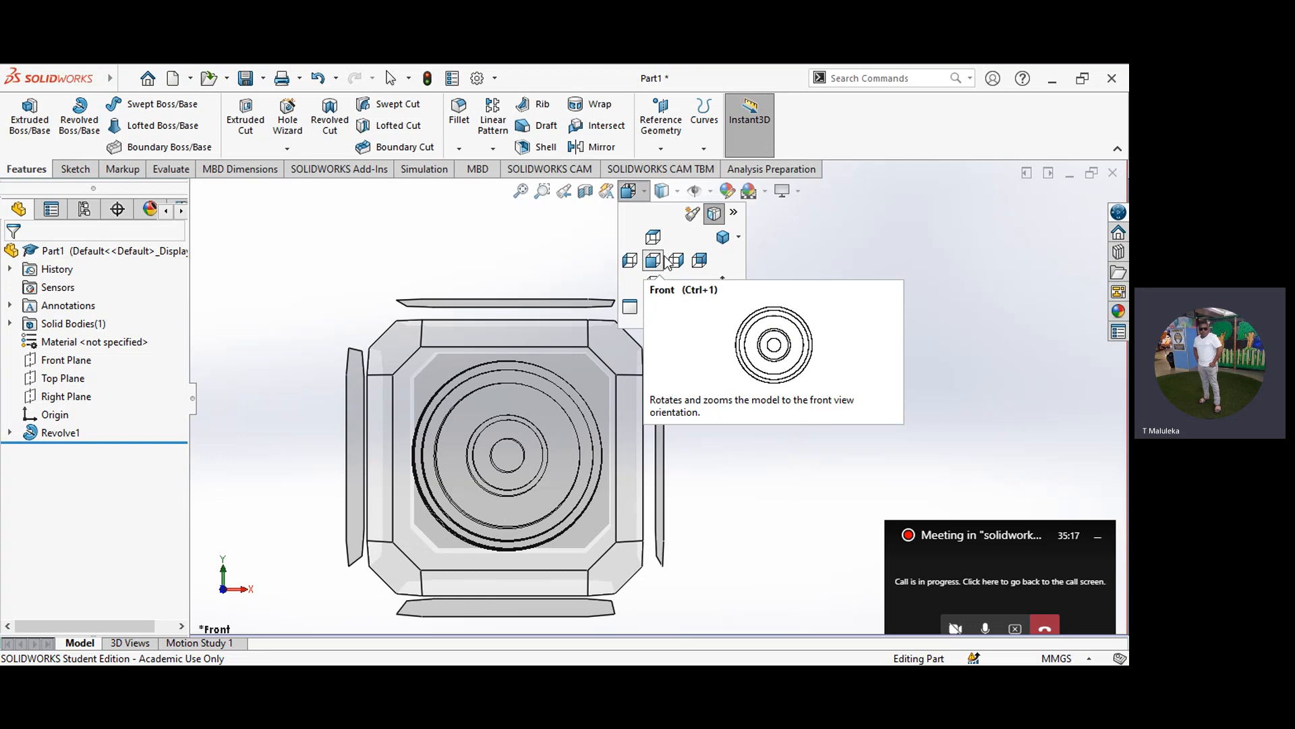
left_click(697, 259)
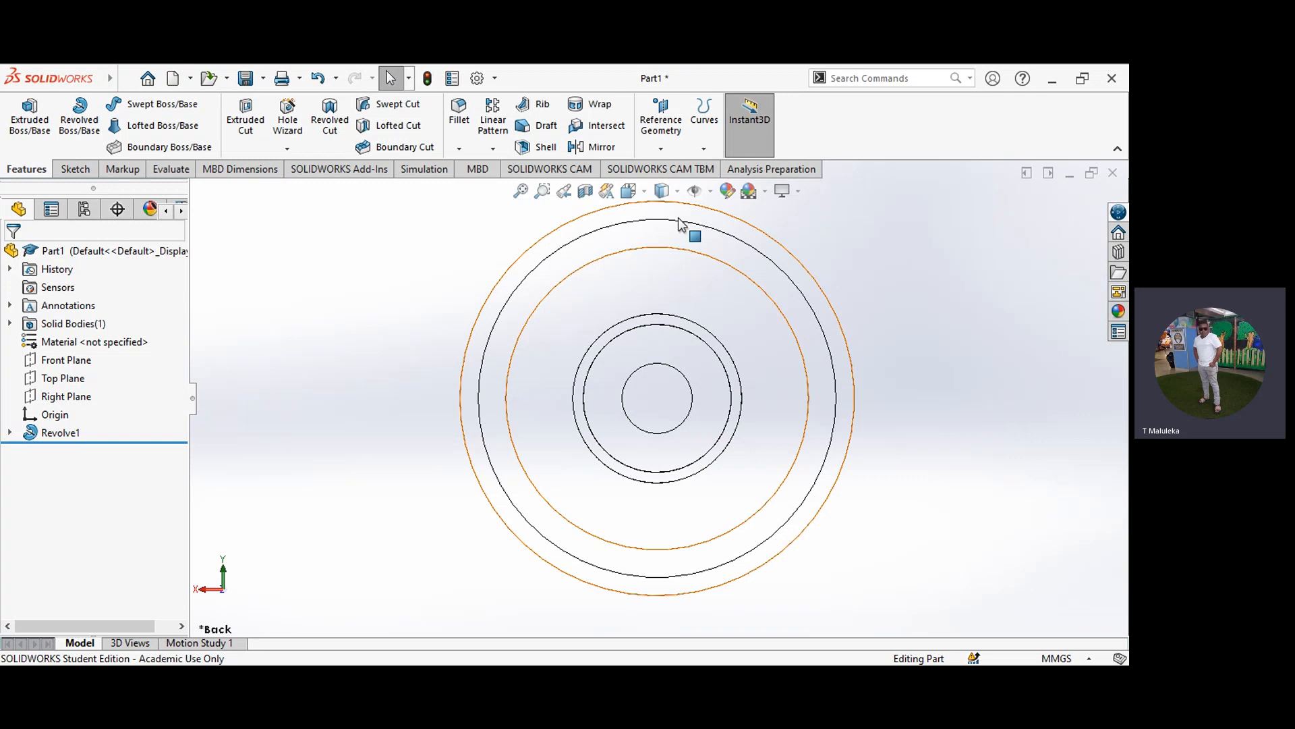
left_click(645, 189)
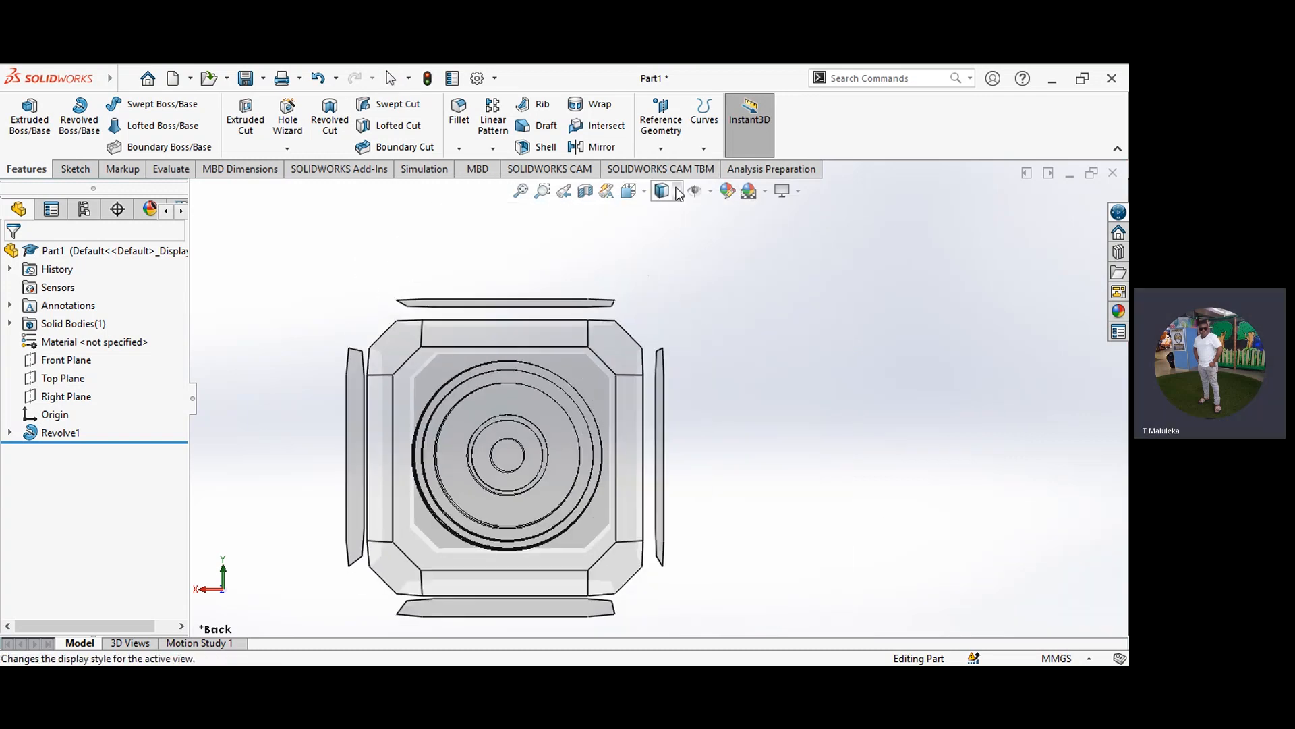
left_click(669, 286)
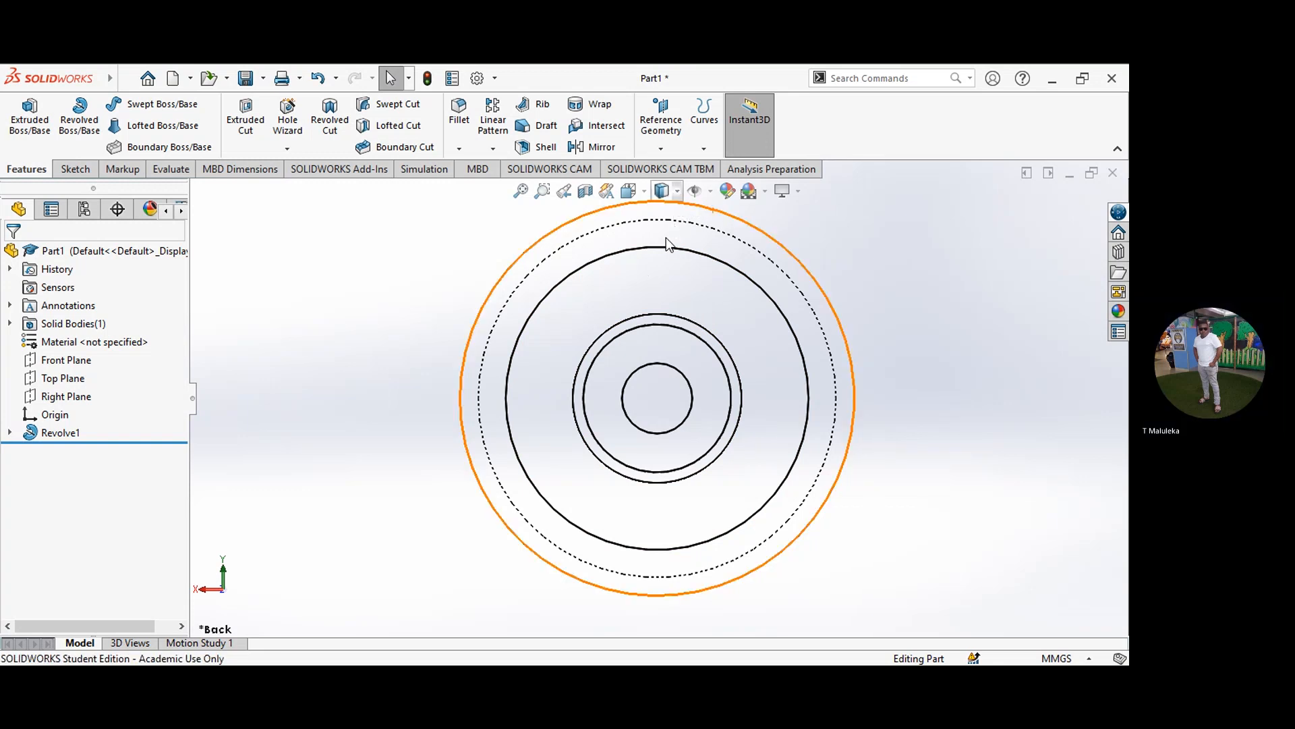
Step: Show the wheel shaded with edges and orient it to the Isometric view
left_click(666, 213)
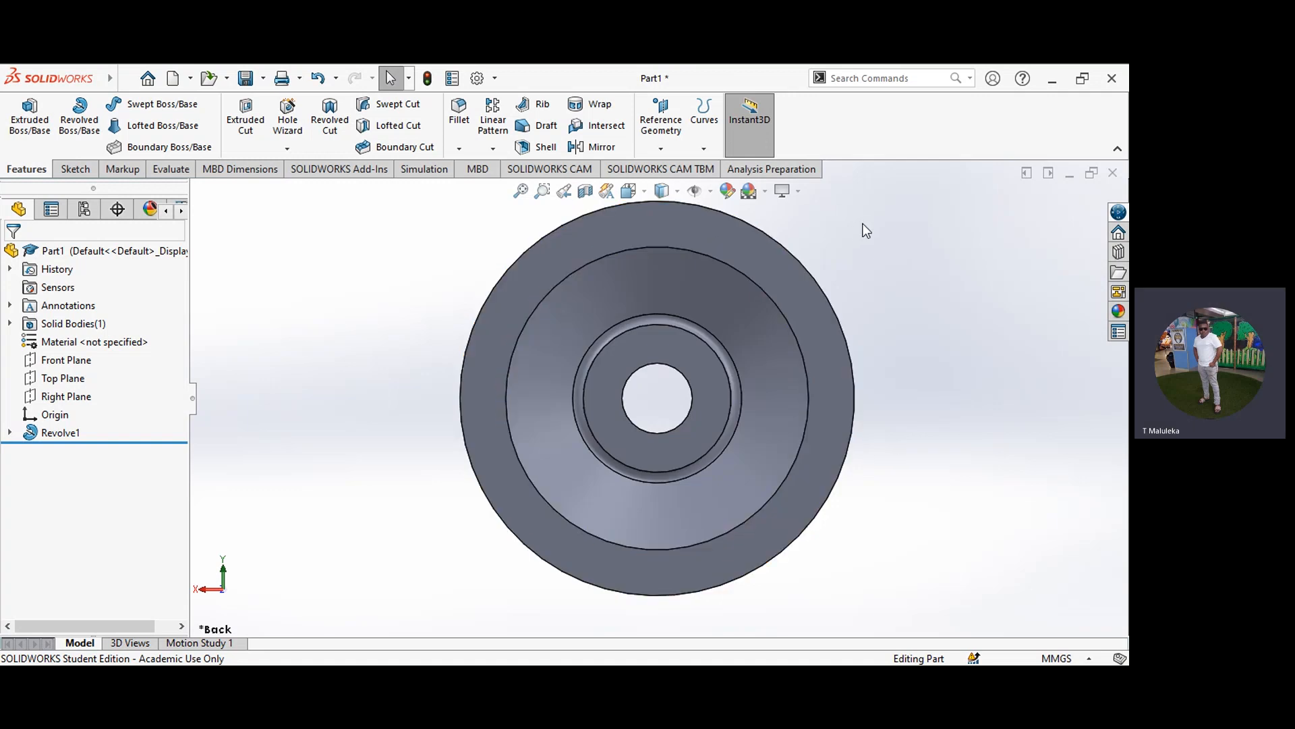
left_click(643, 190)
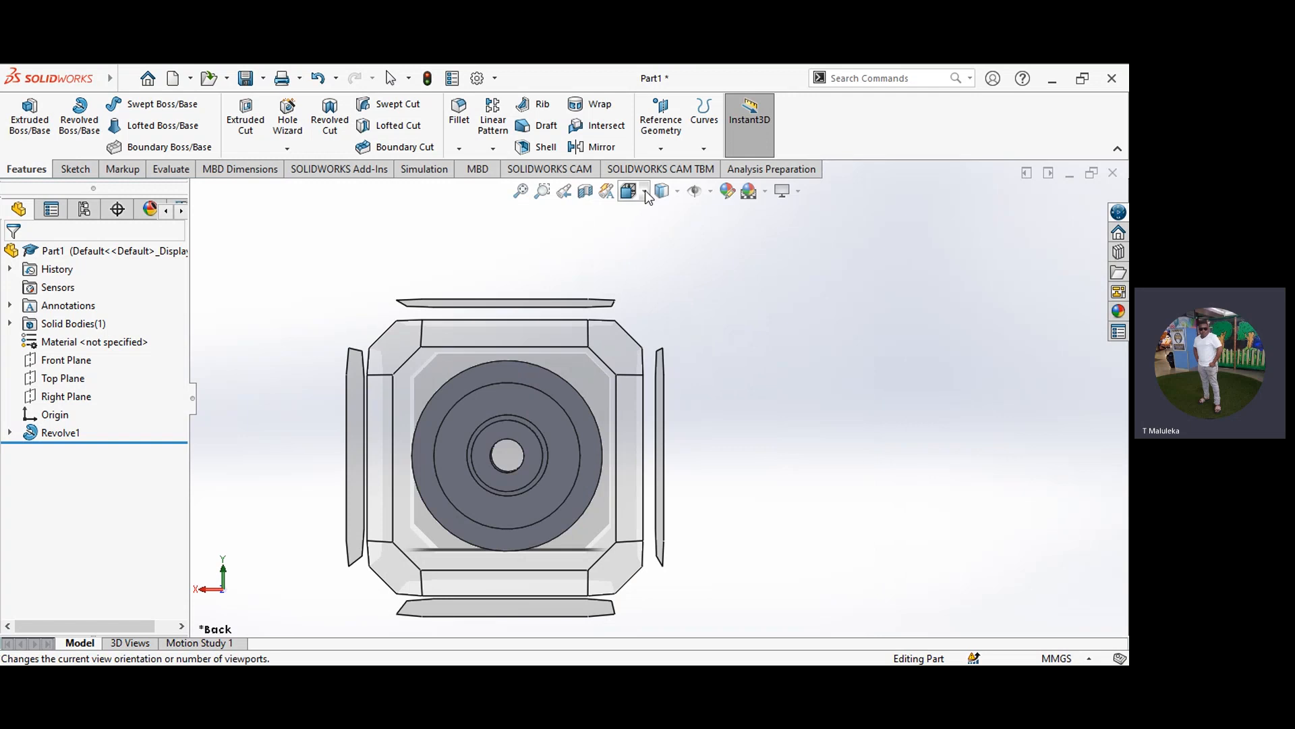
key("ctrl+7")
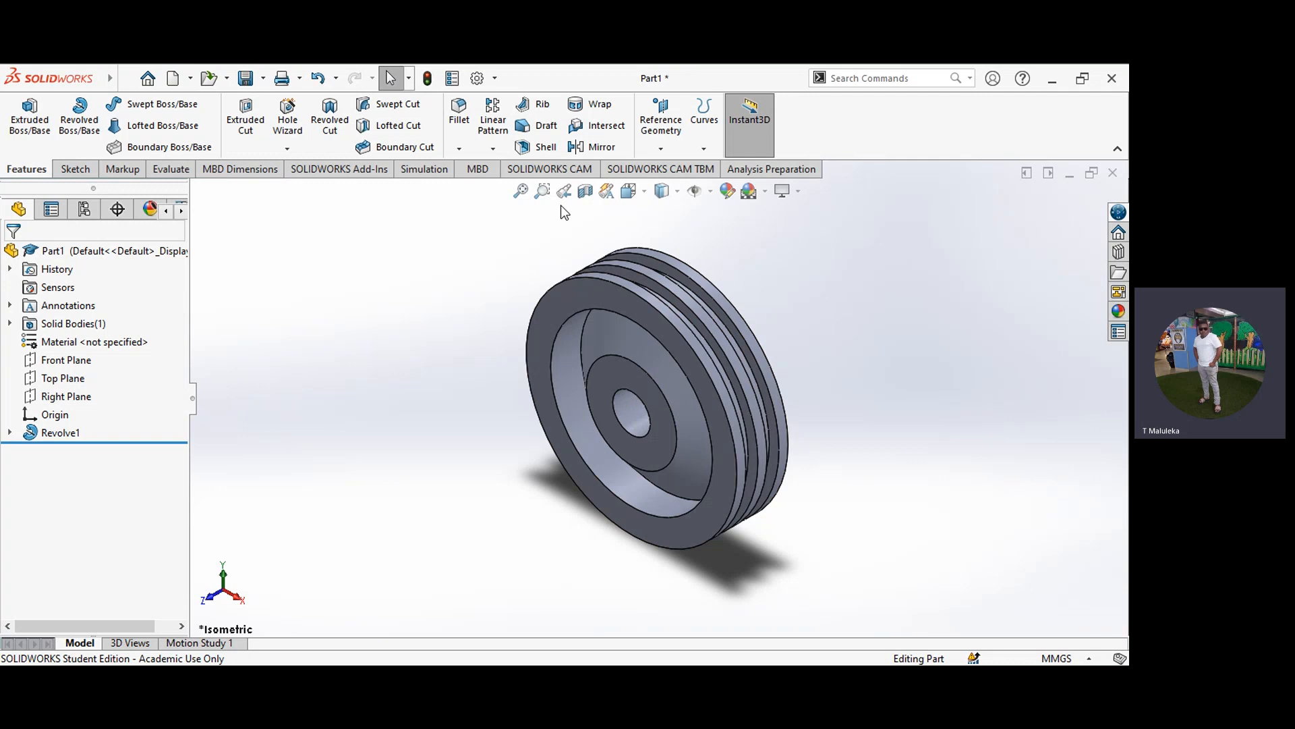
Step: Examine the shaded wheel in the Left, Right and Front standard views
left_click(649, 192)
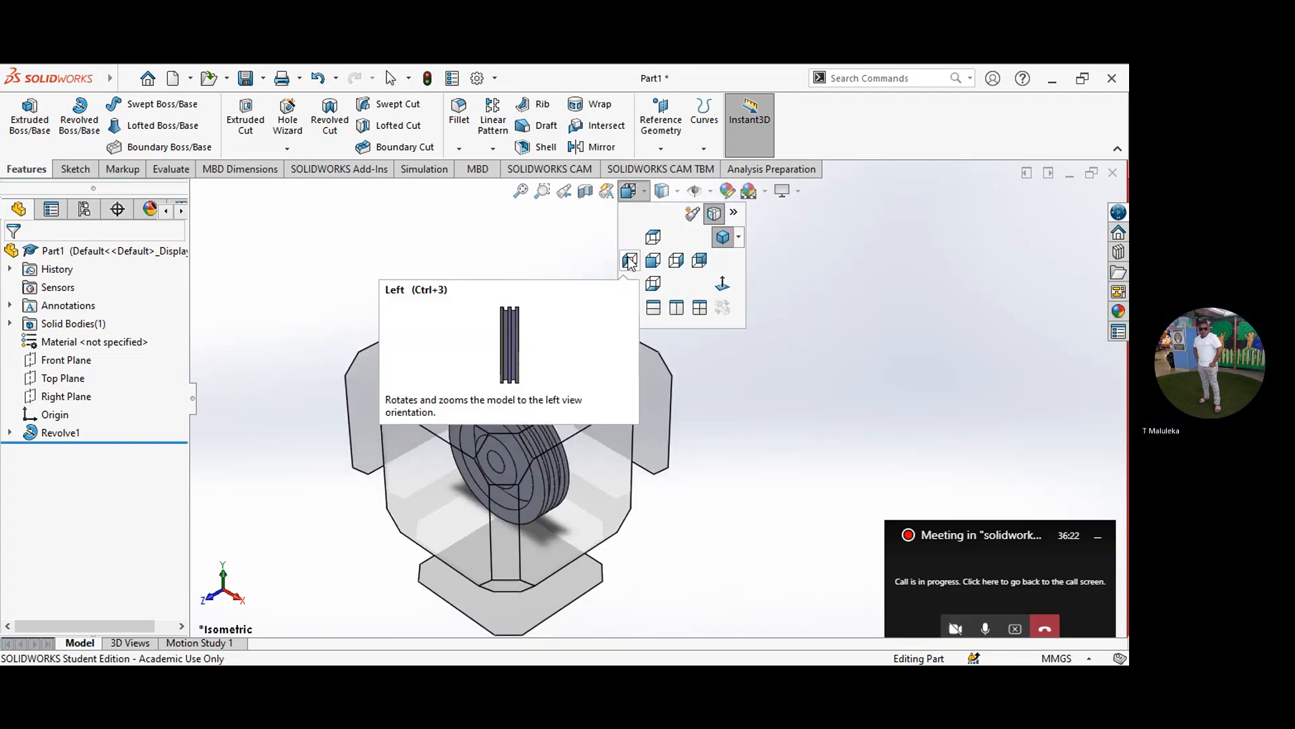
left_click(628, 257)
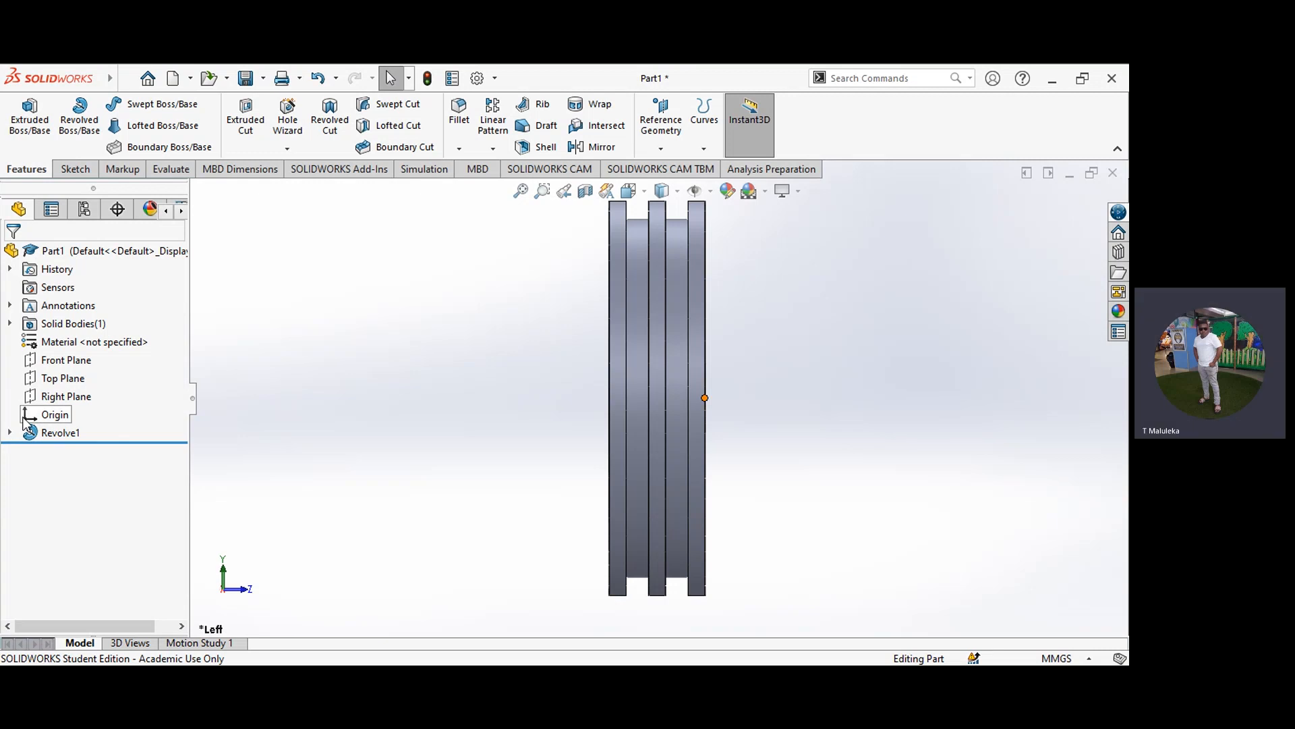
left_click(644, 190)
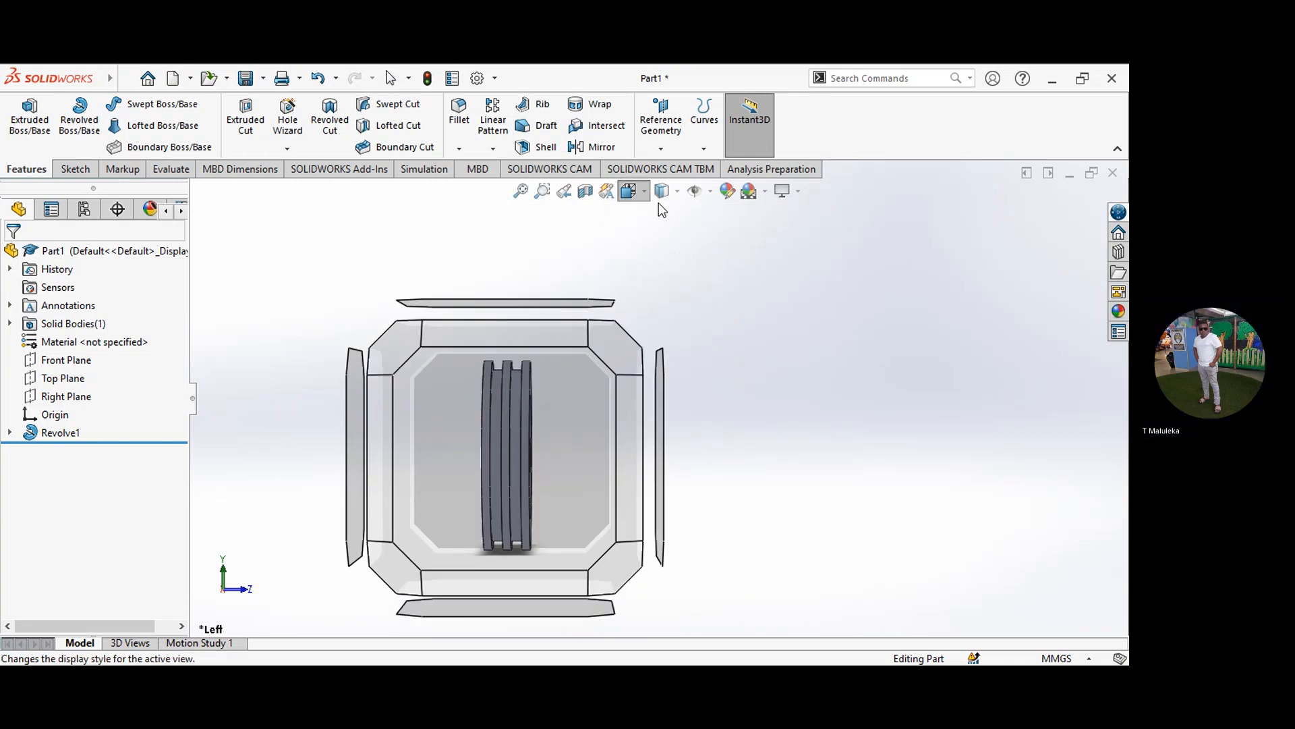
left_click(678, 268)
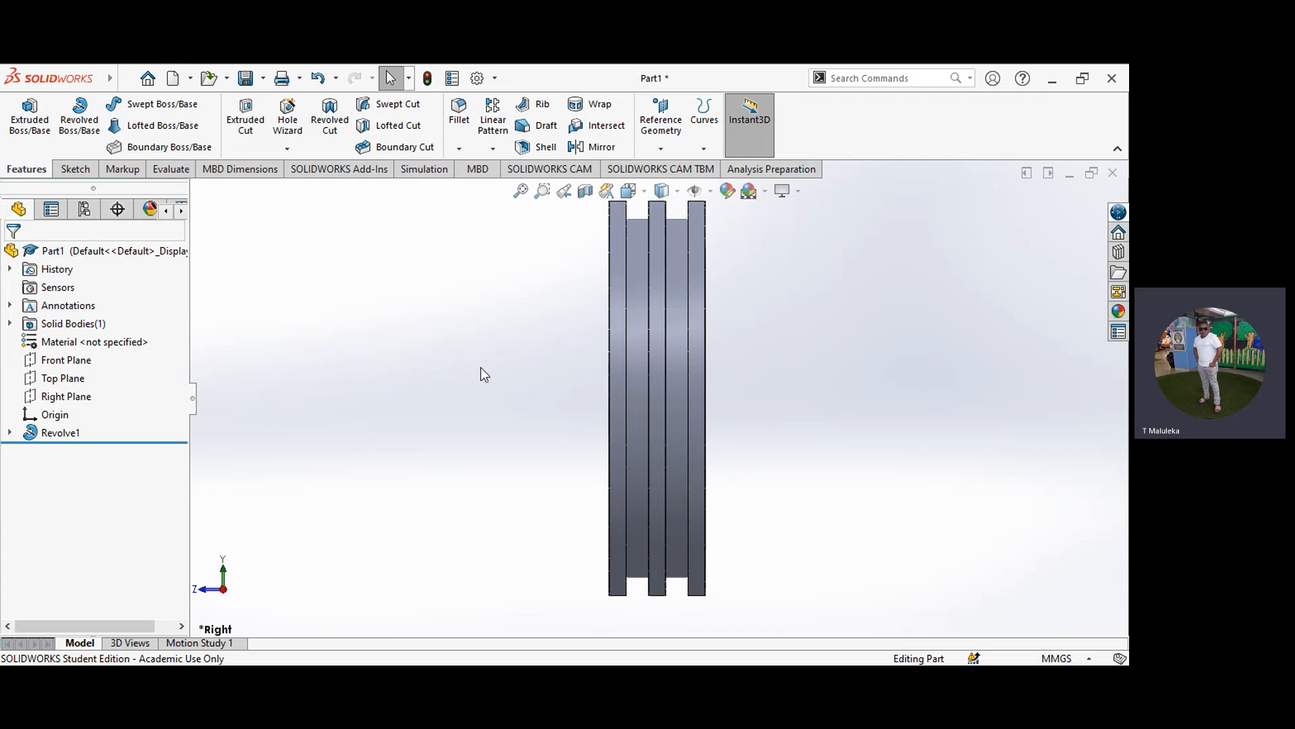
left_click(632, 194)
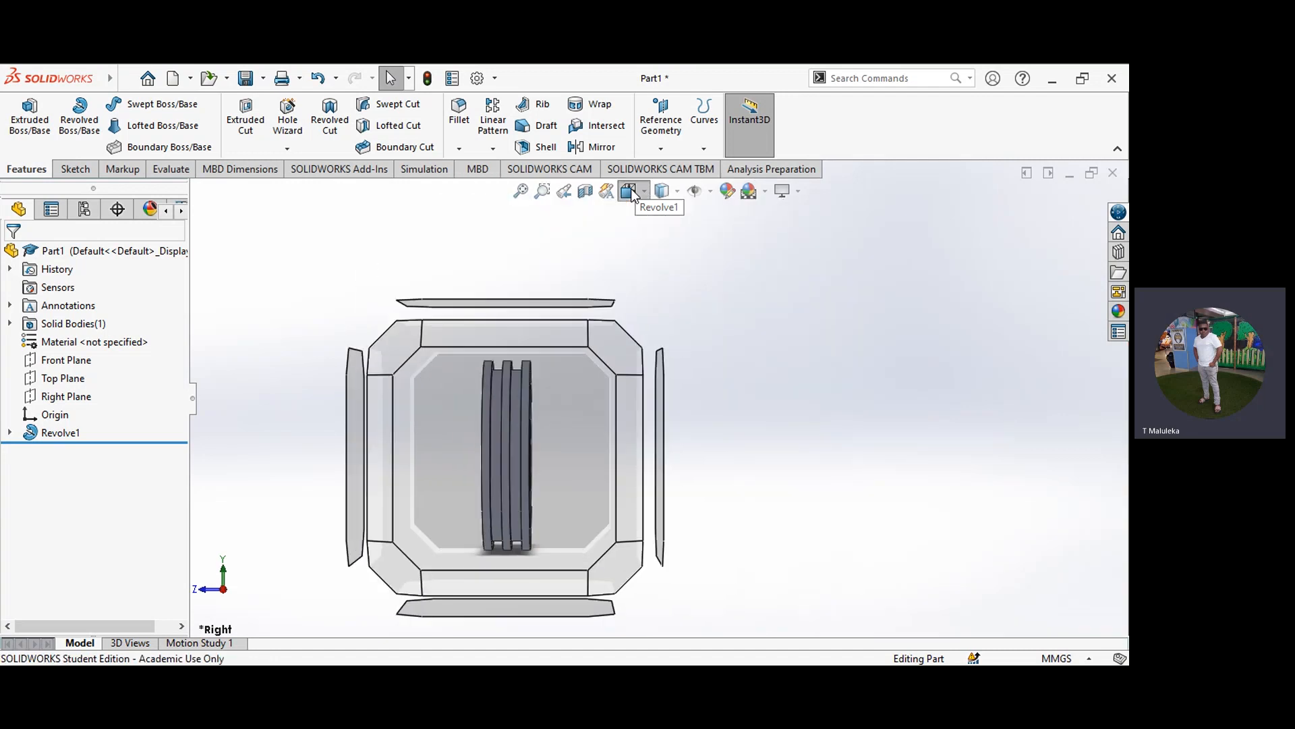
left_click(657, 261)
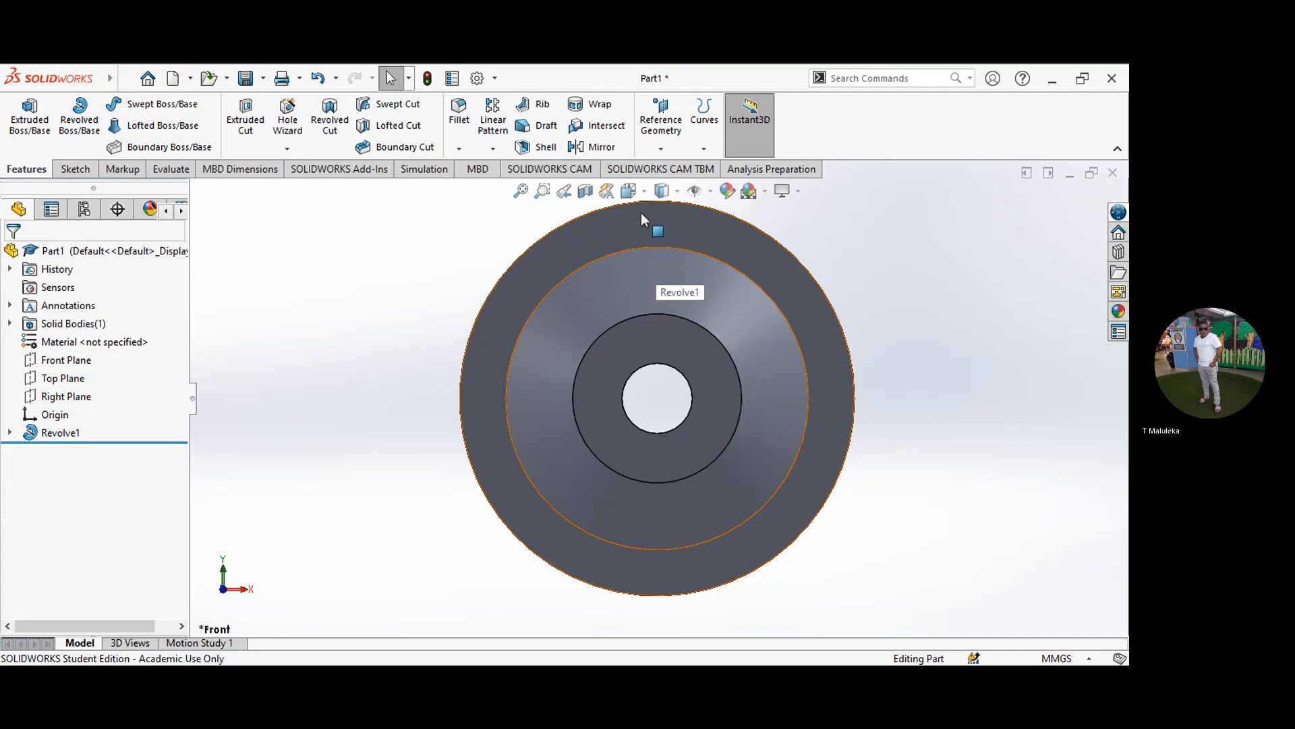
left_click(645, 192)
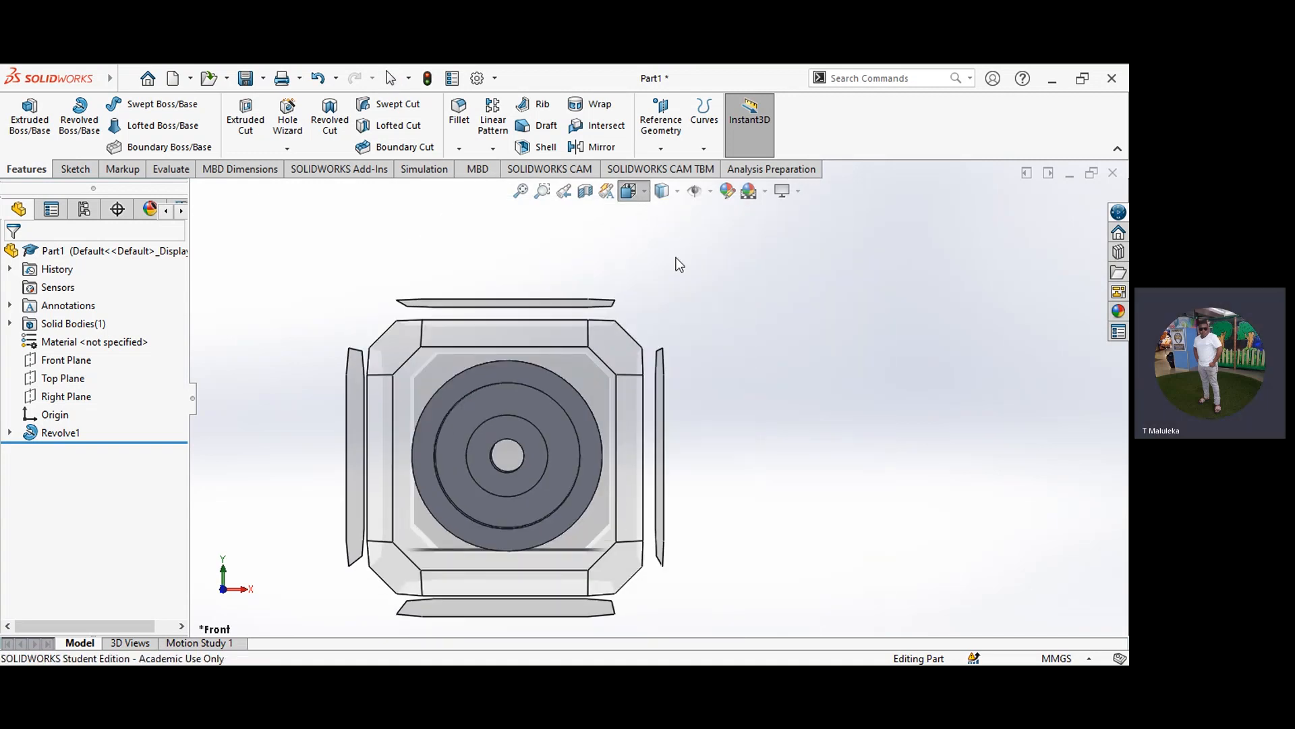
left_click(676, 258)
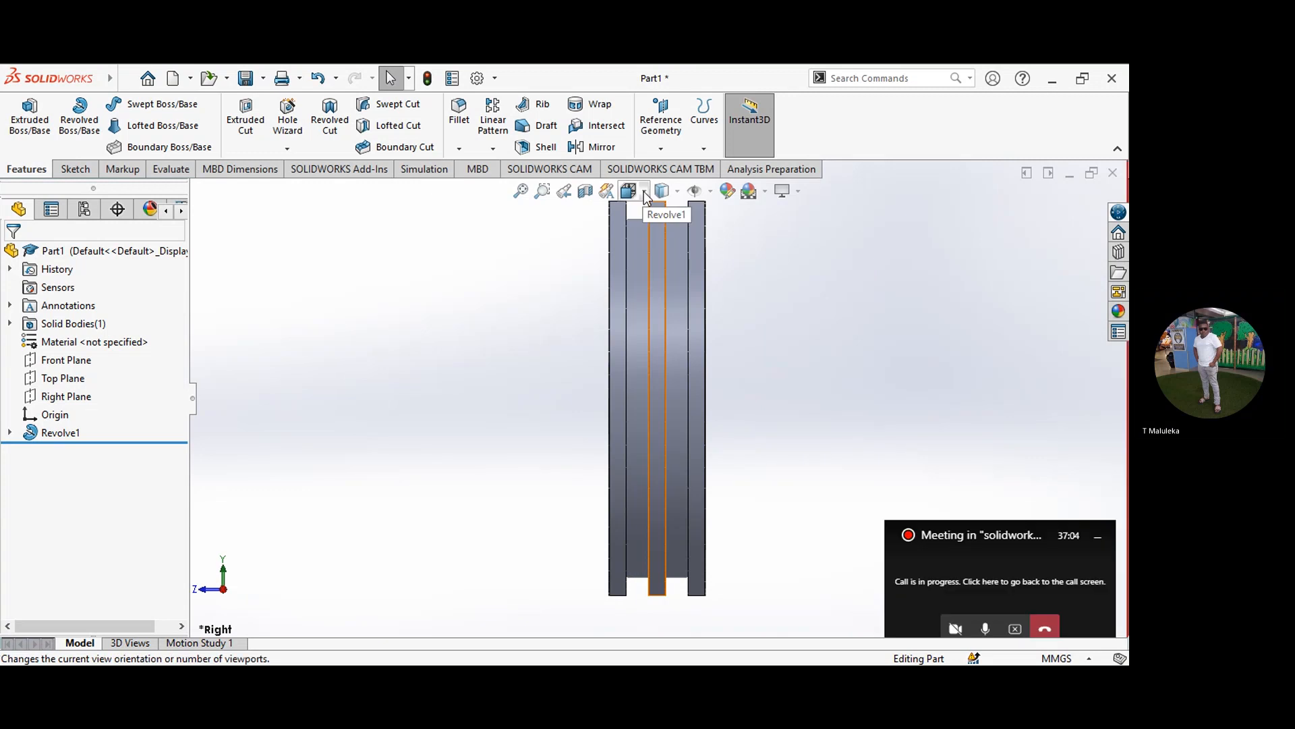
Step: Orient the wheel to the Back view and start a sketch on the flat hub face around the bore
left_click(643, 191)
left_click(703, 257)
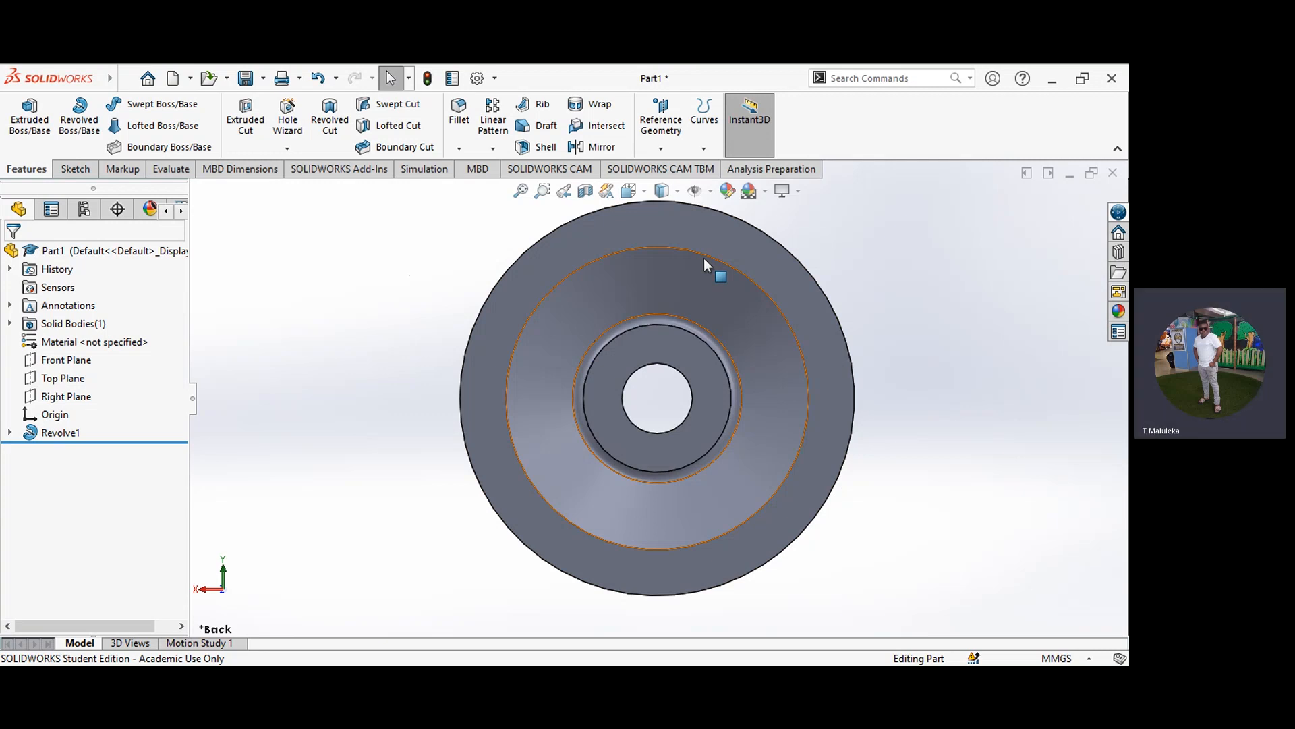
left_click(90, 169)
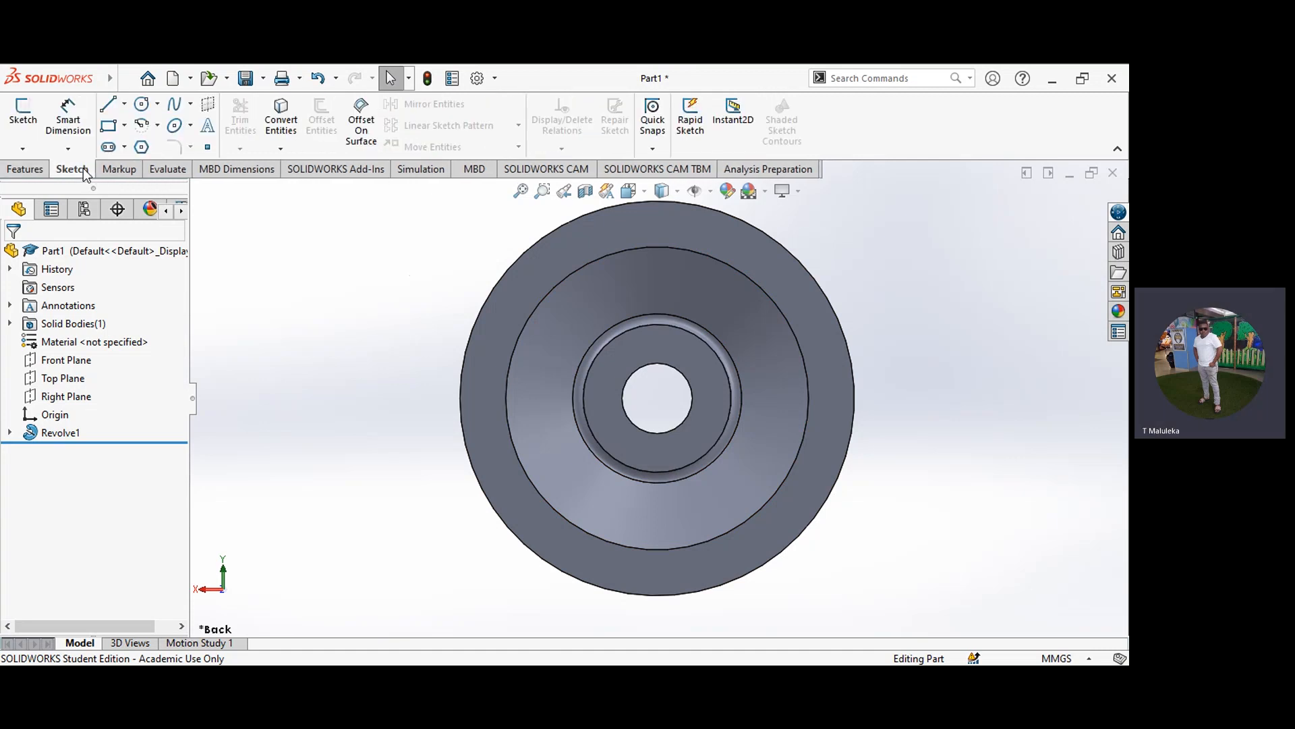
left_click(625, 361)
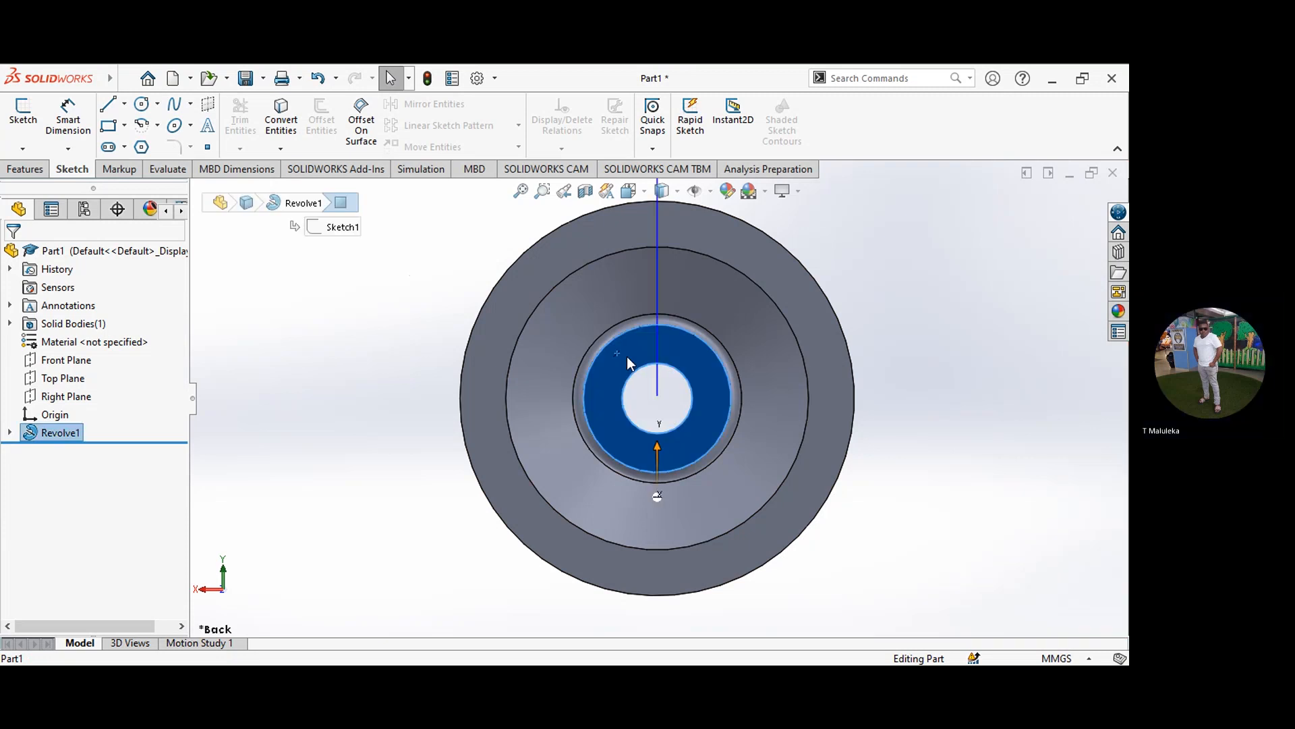
left_click(23, 112)
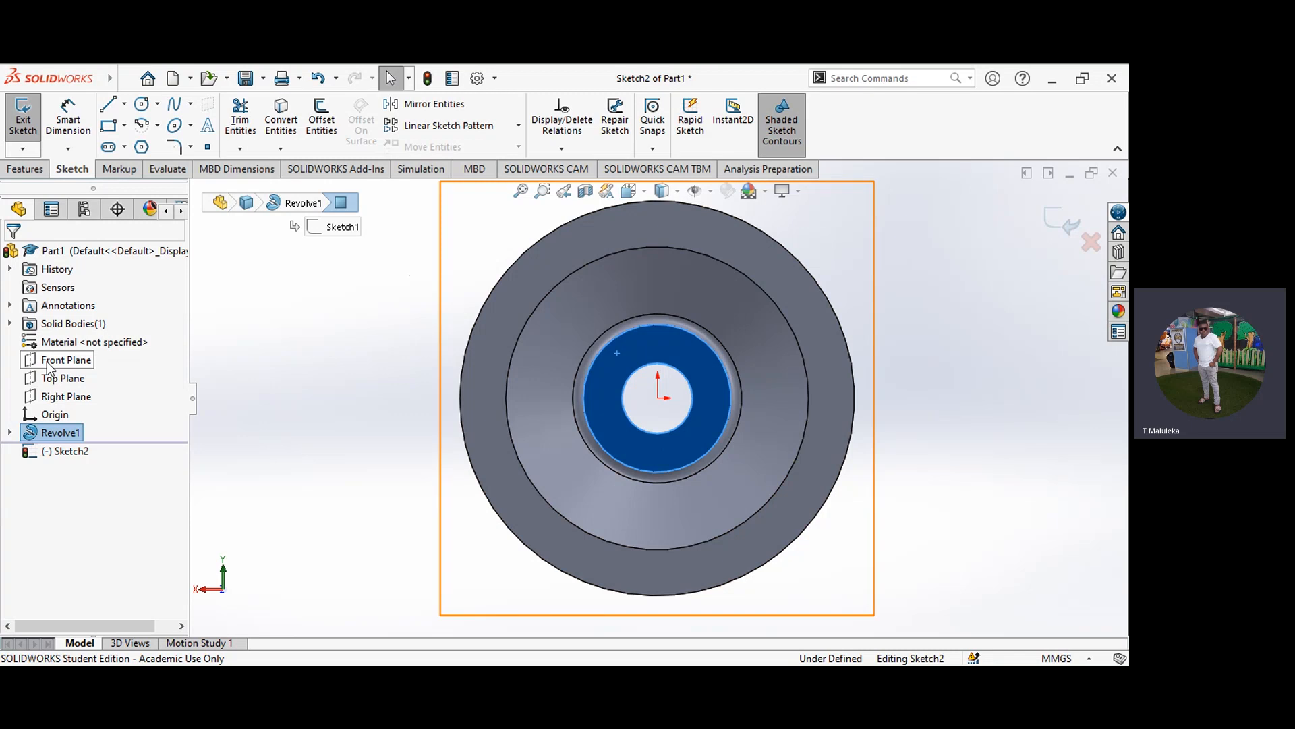
Step: Sketch a circle of about 8.8 mm radius on the hub face, centered about 20.8 mm directly above the origin
left_click(157, 106)
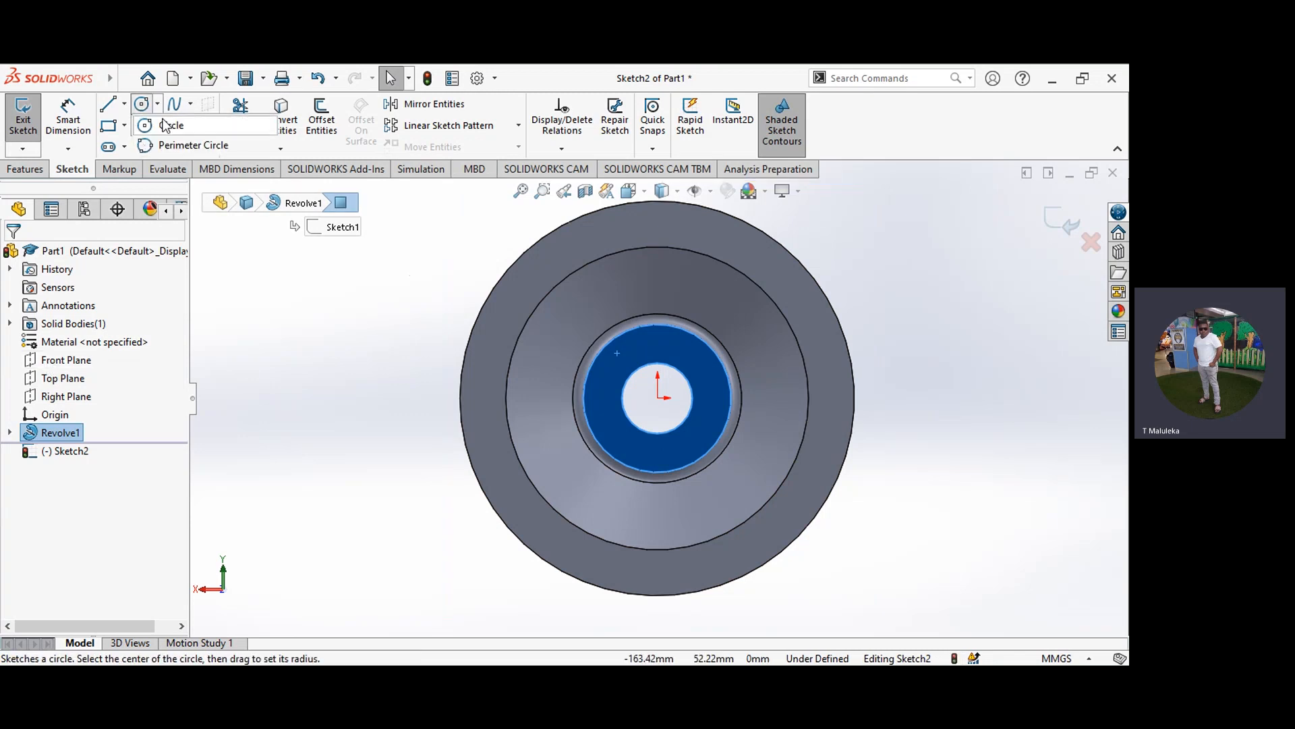
left_click(168, 126)
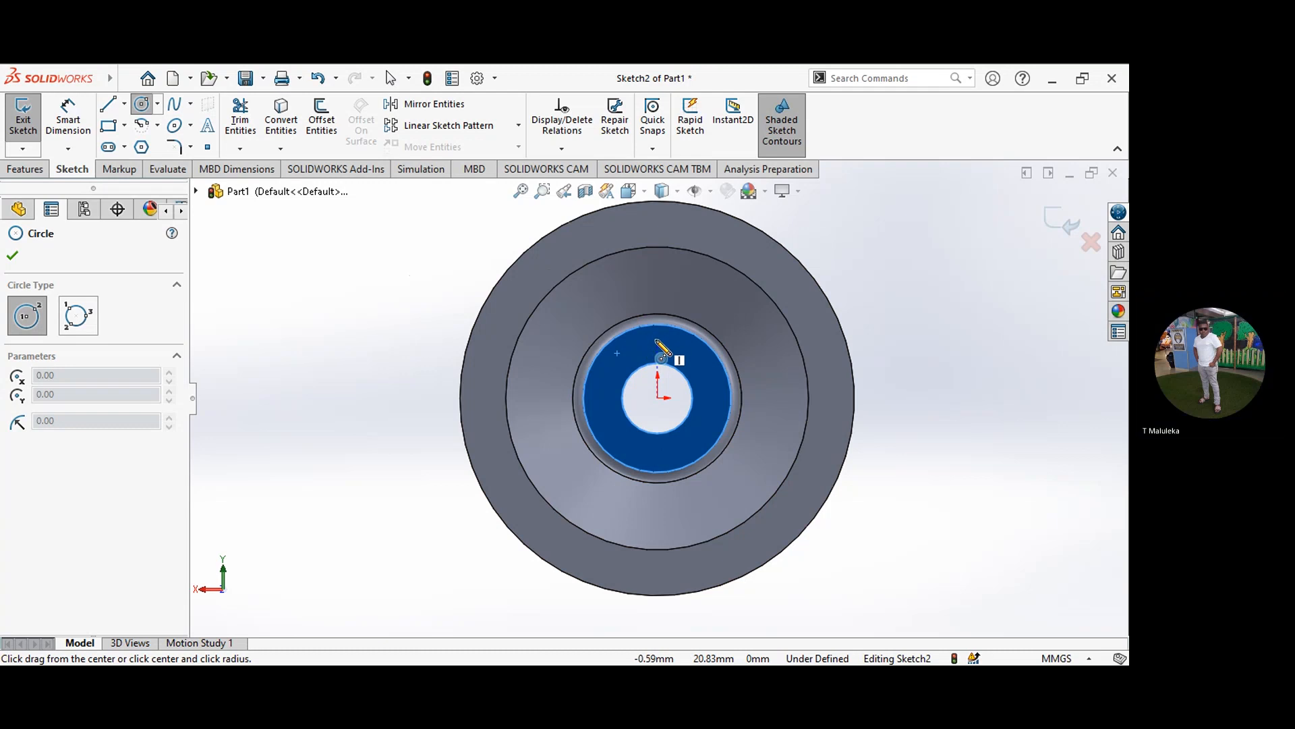
left_click(658, 339)
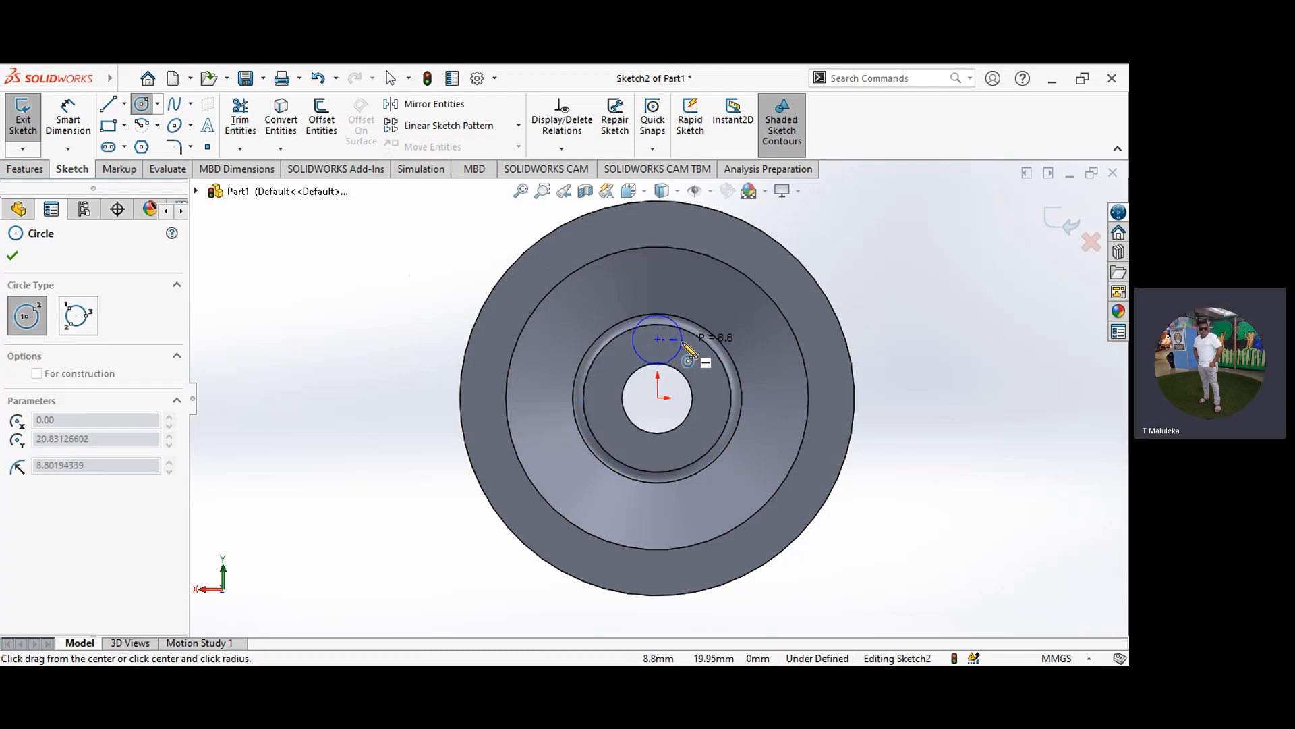
left_click(682, 343)
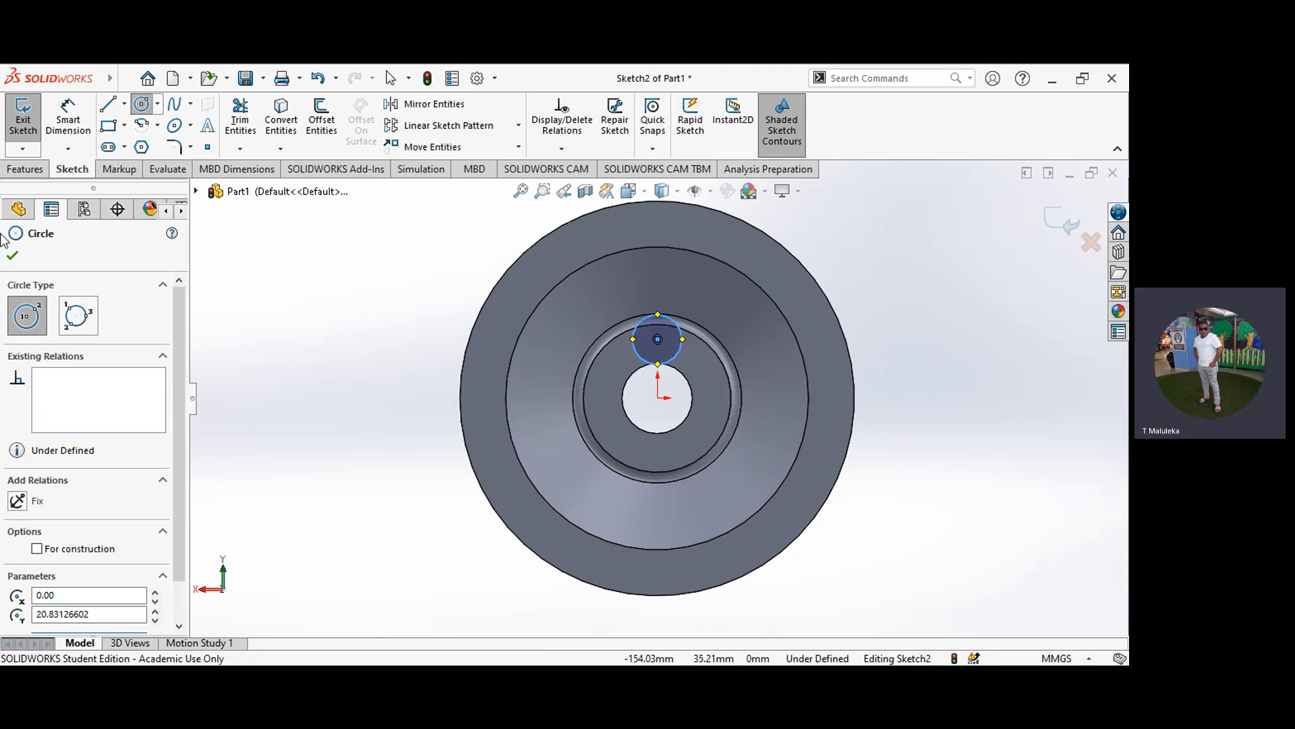
left_click(12, 255)
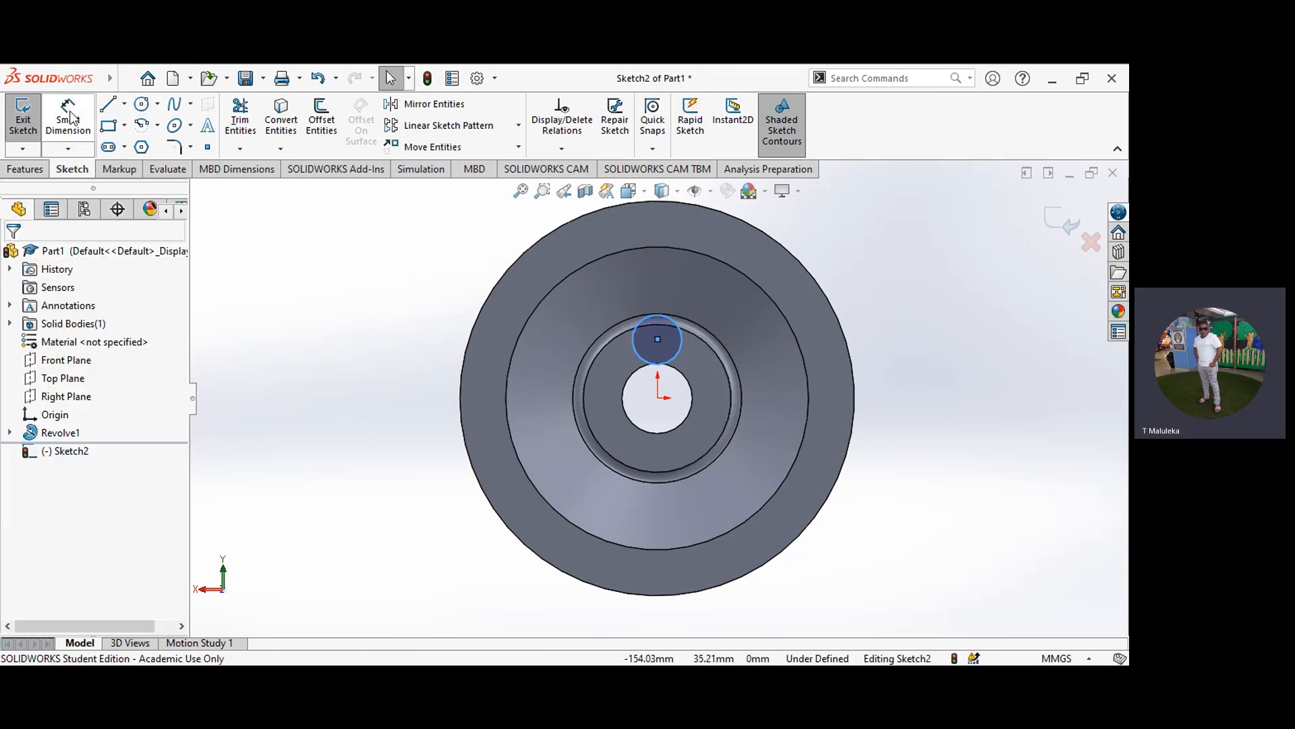
Step: Dimension the sketched circle on the hub face to a diameter of 3 mm
left_click(68, 116)
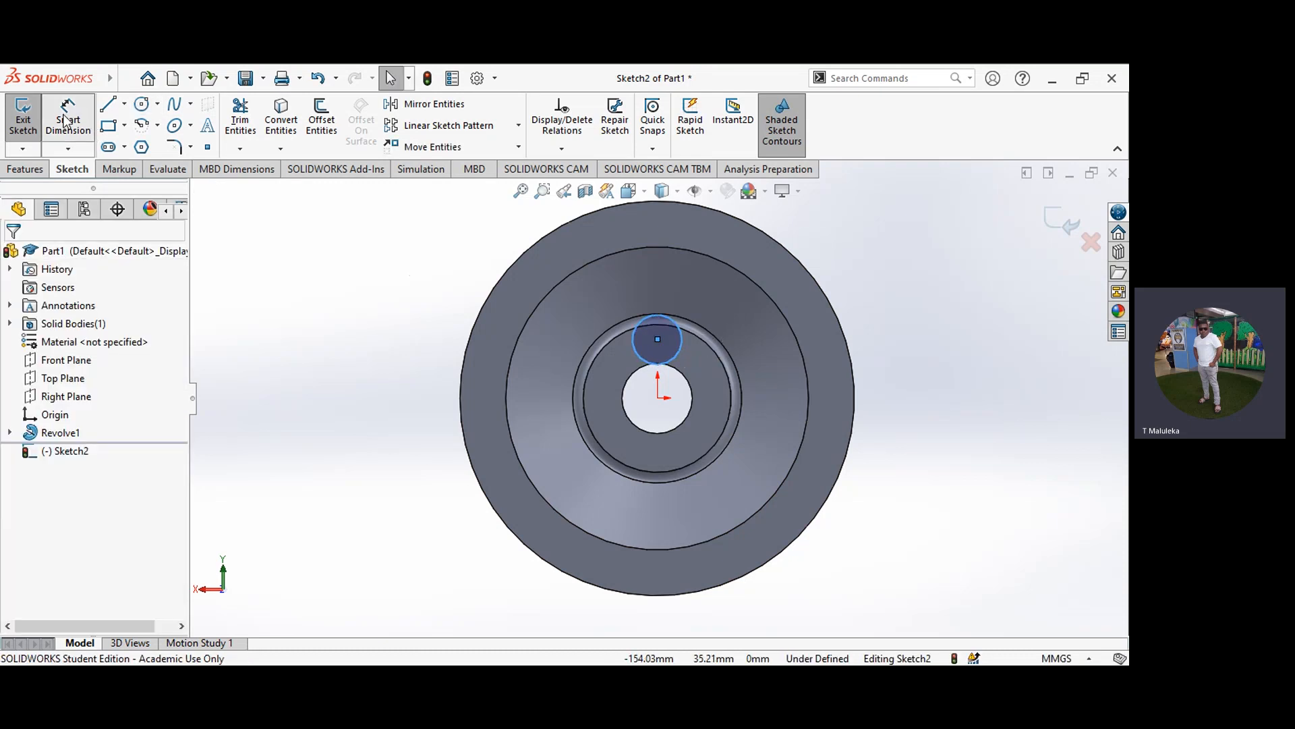
left_click(680, 354)
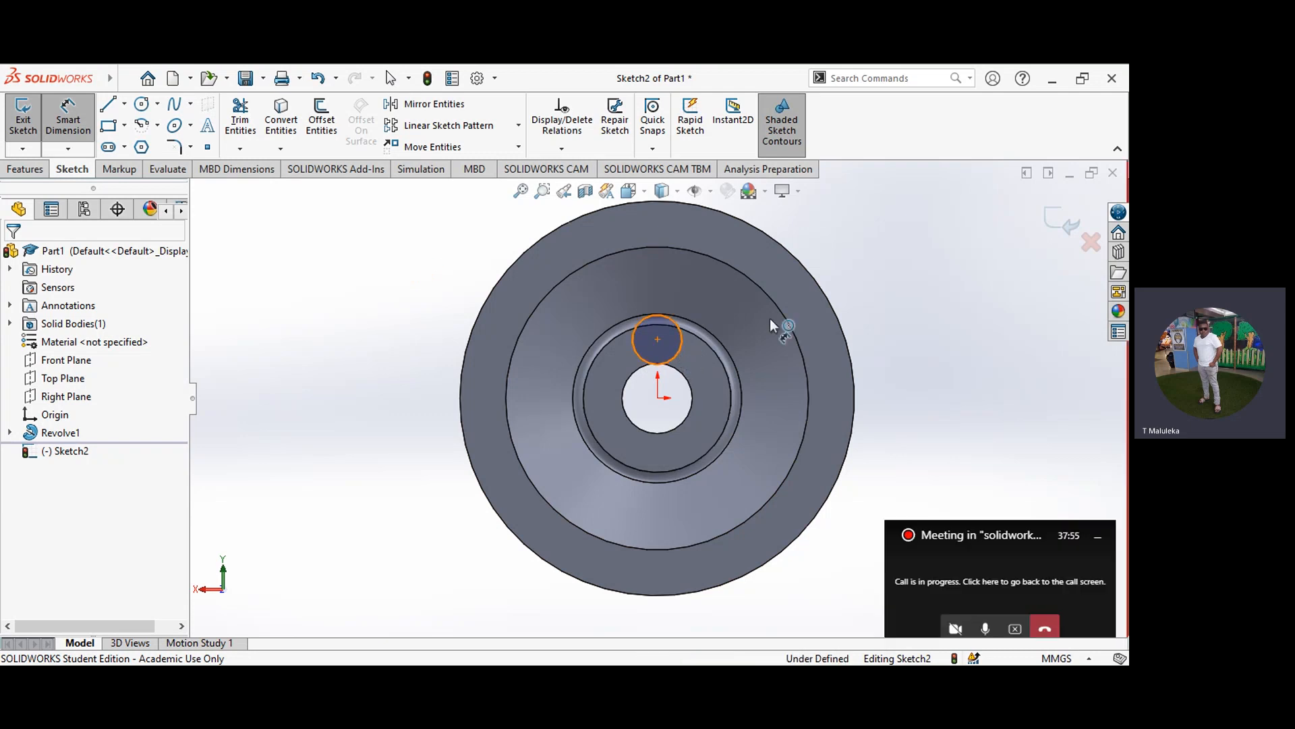
left_click(927, 293)
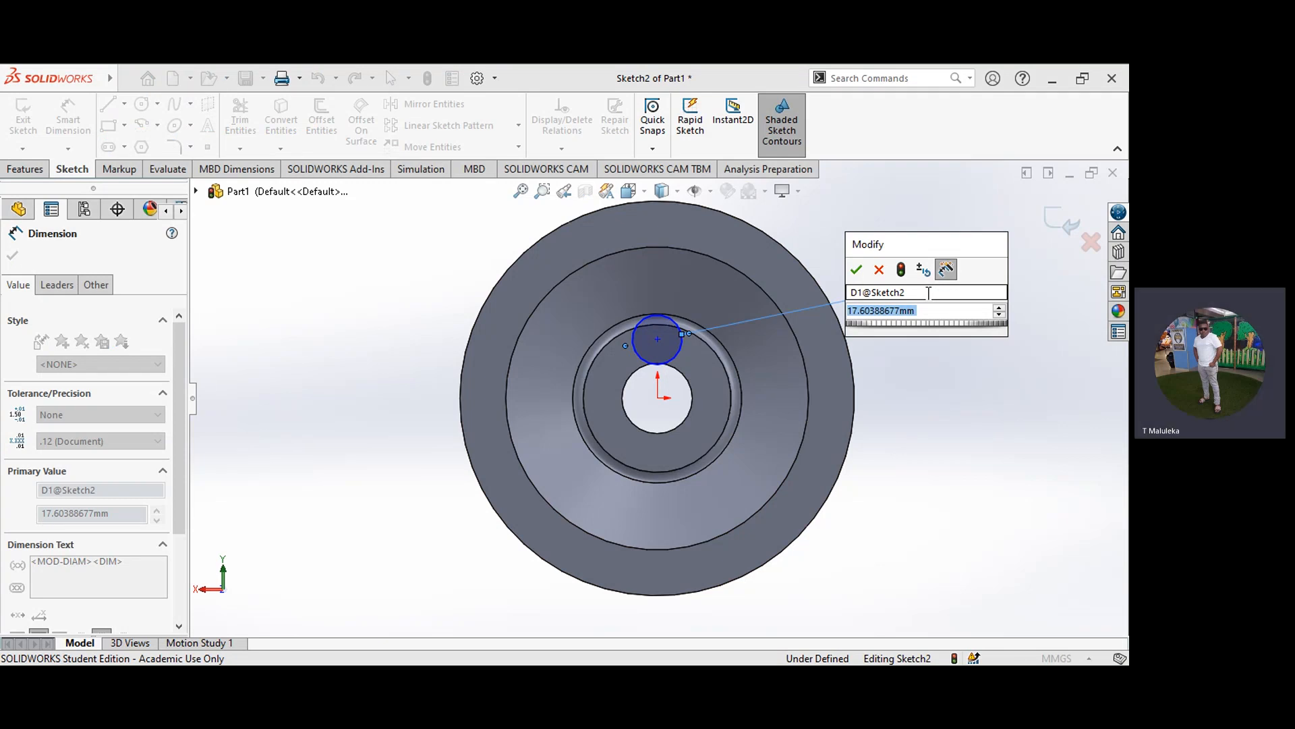
type("3")
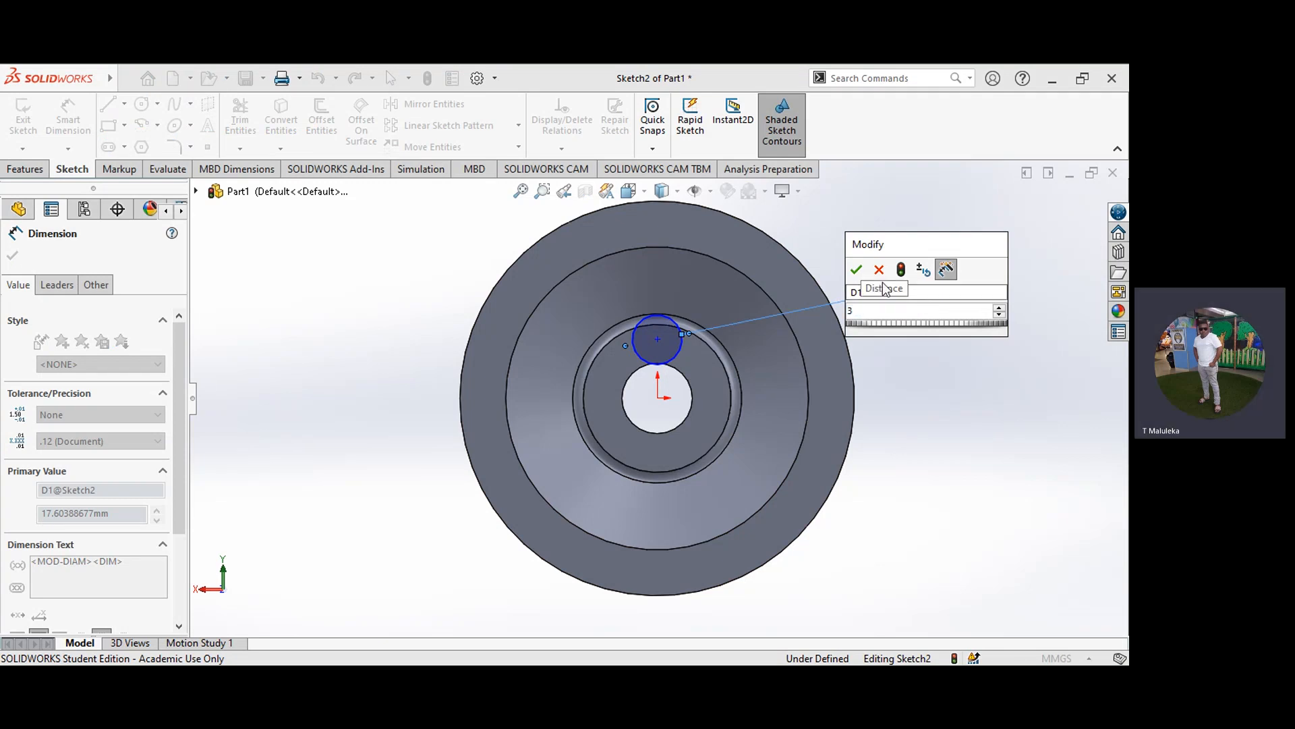
left_click(856, 271)
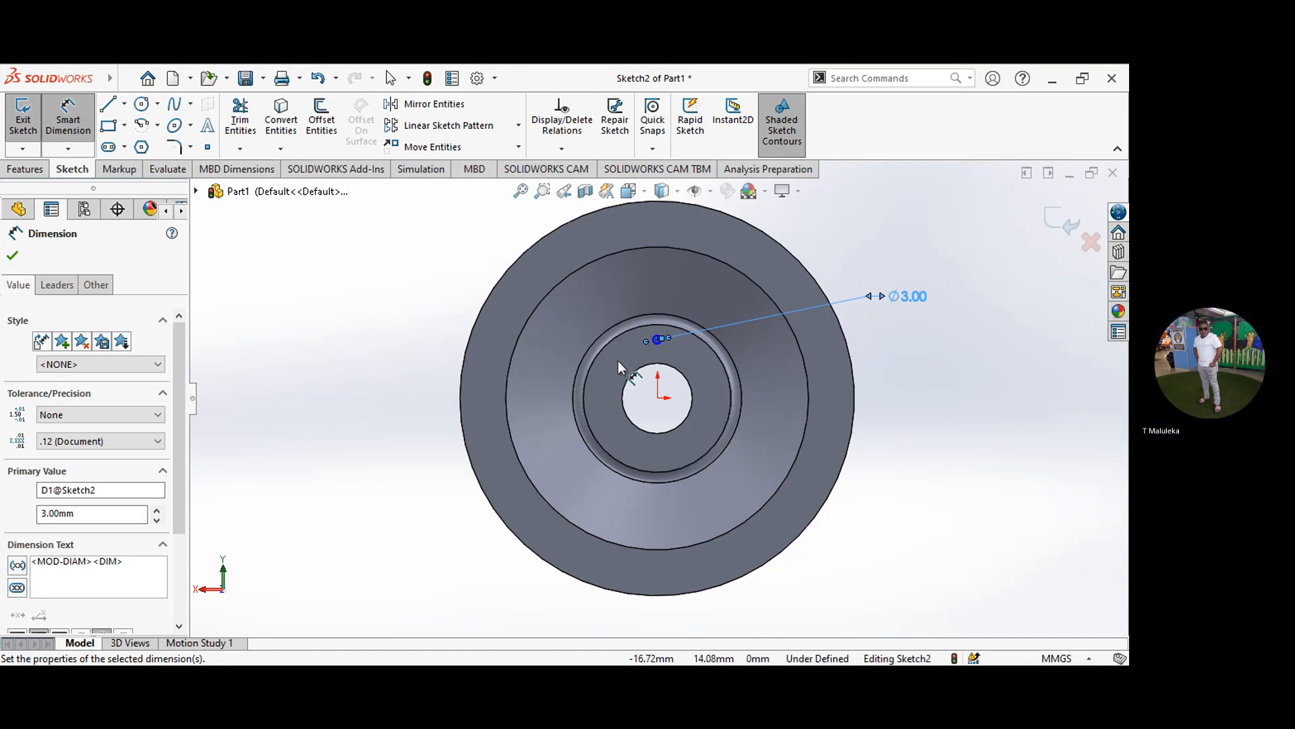
Step: Dimension the vertical distance between the origin and the small circle's center to 22.5 mm
left_click(659, 399)
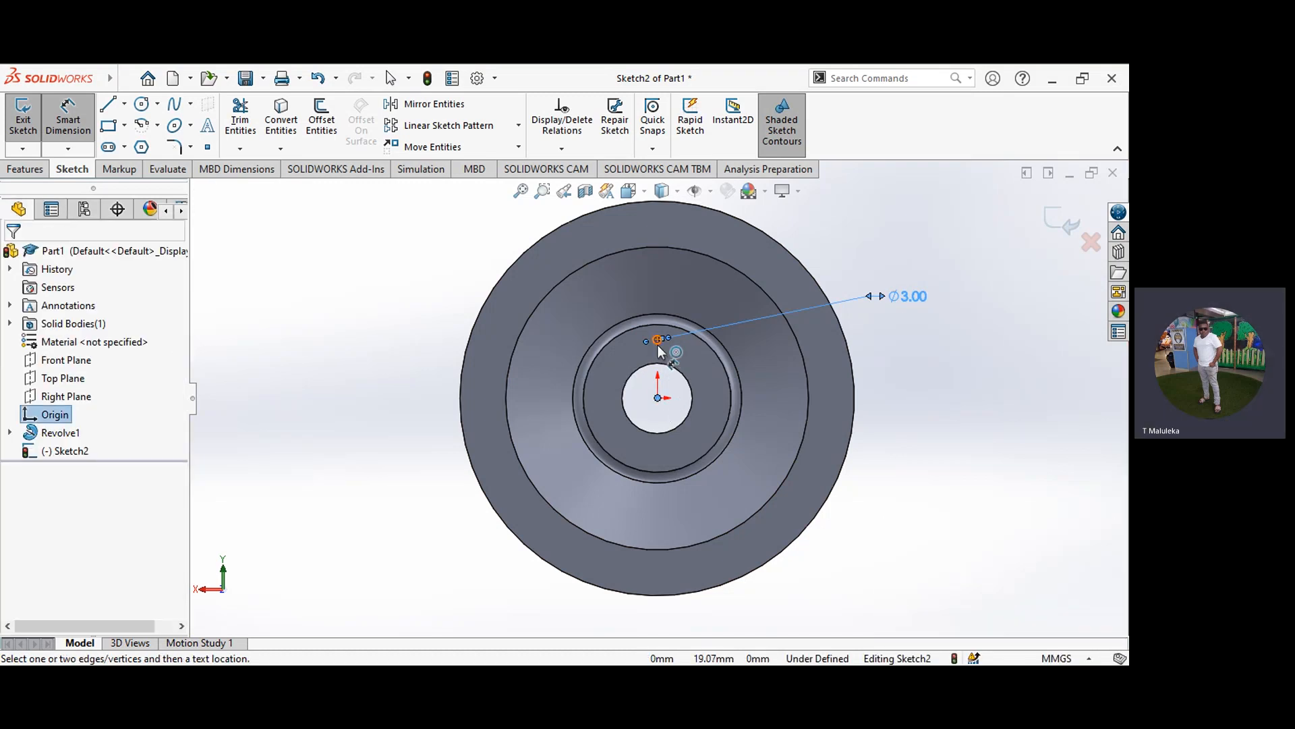
left_click(658, 340)
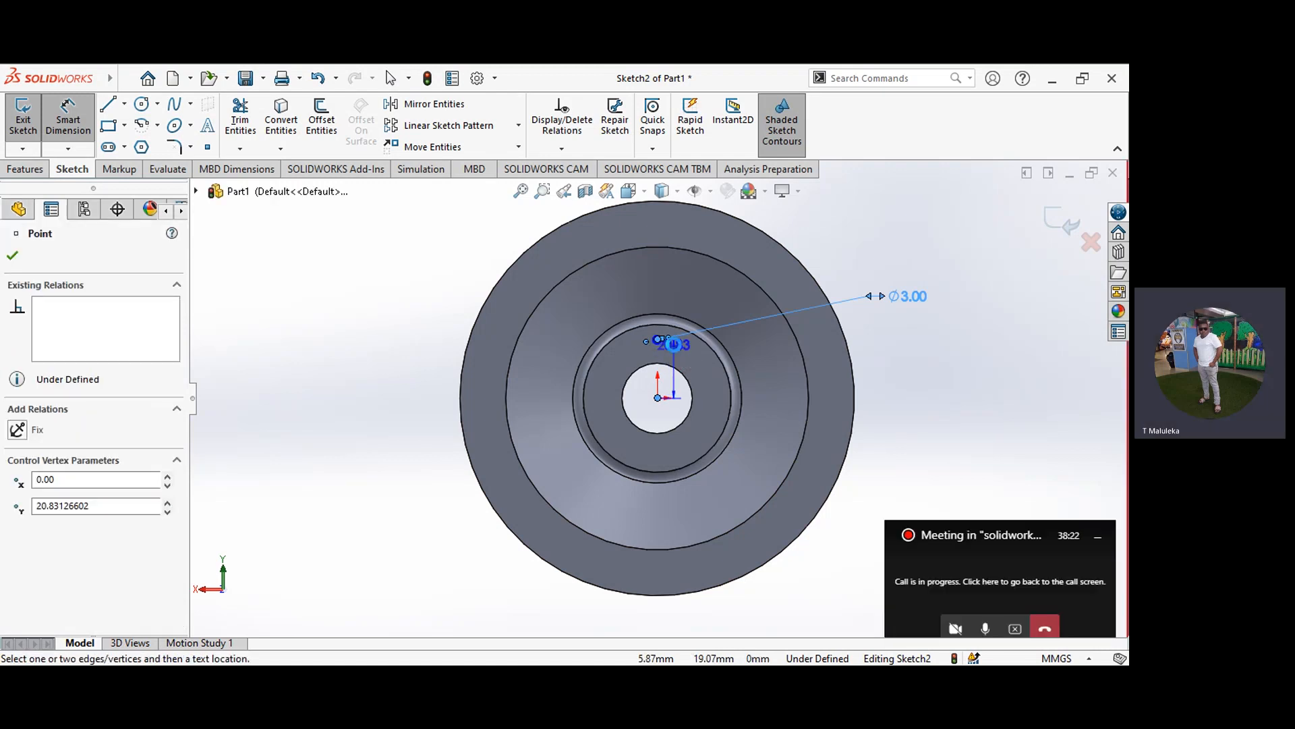
left_click(675, 348)
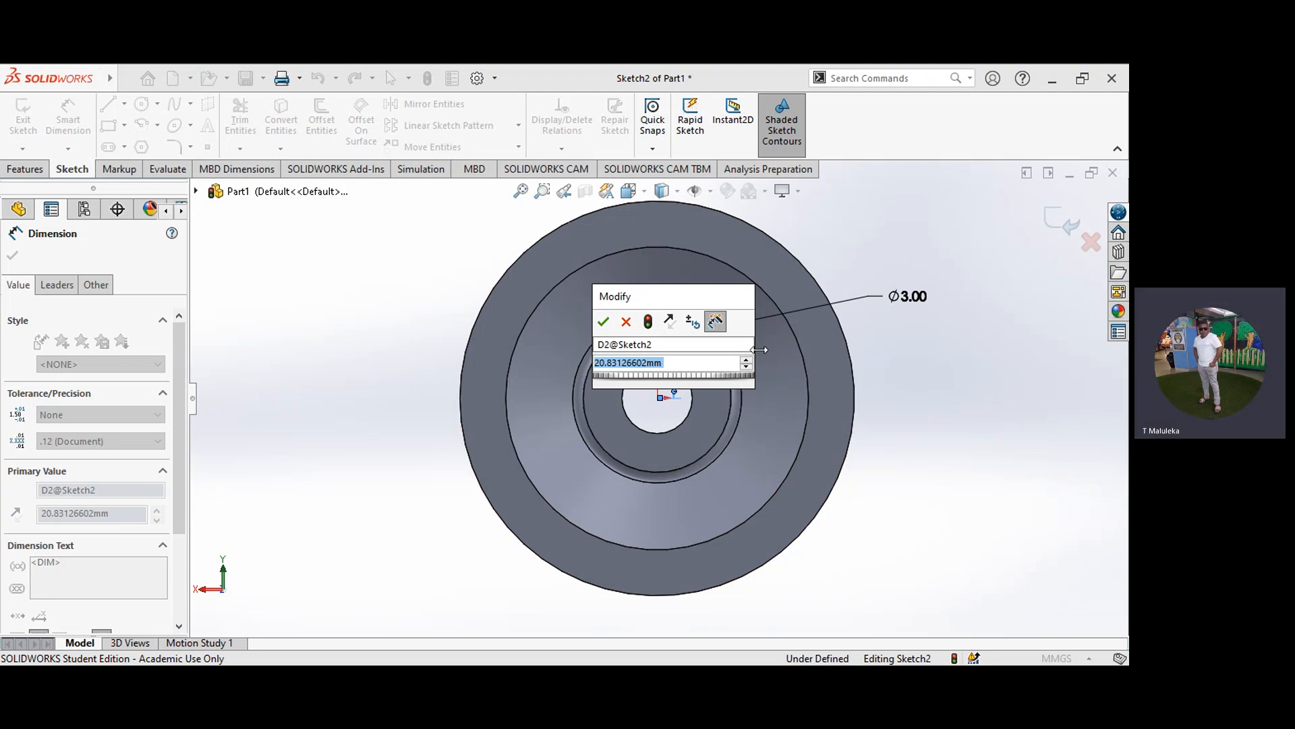
type("22")
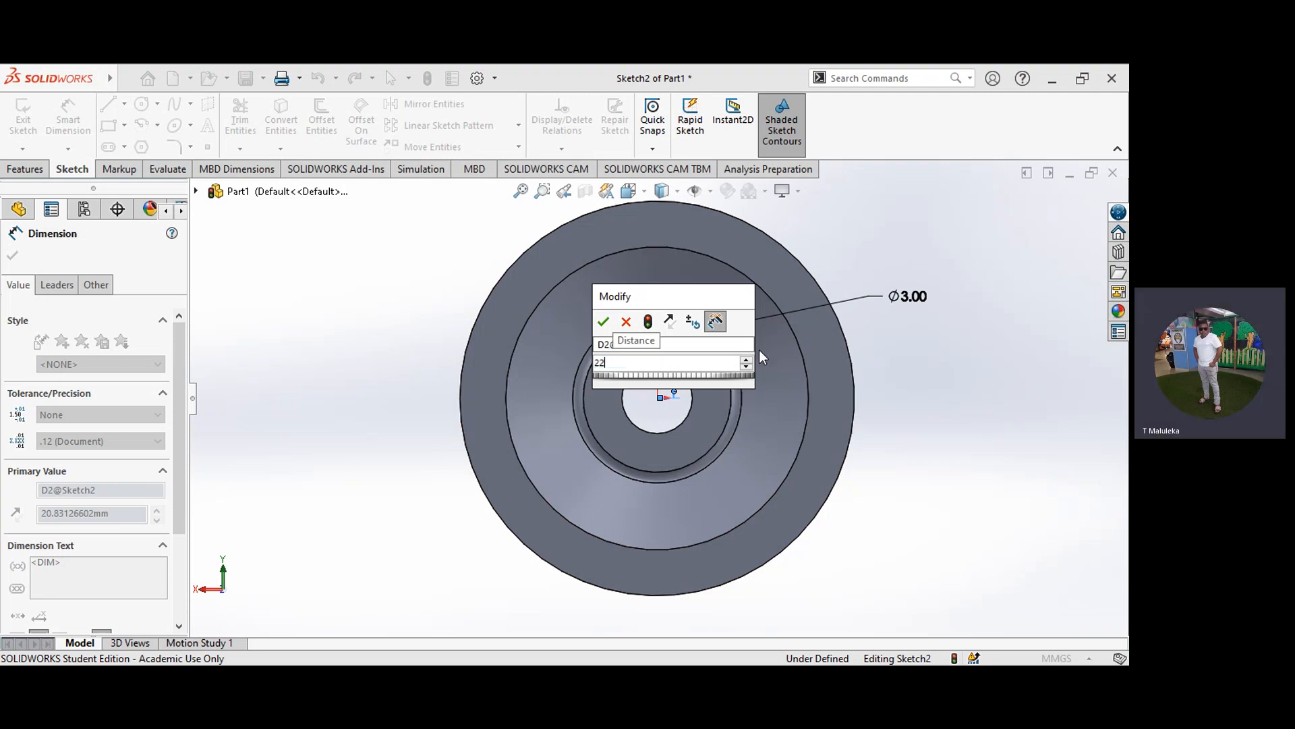
type(".5")
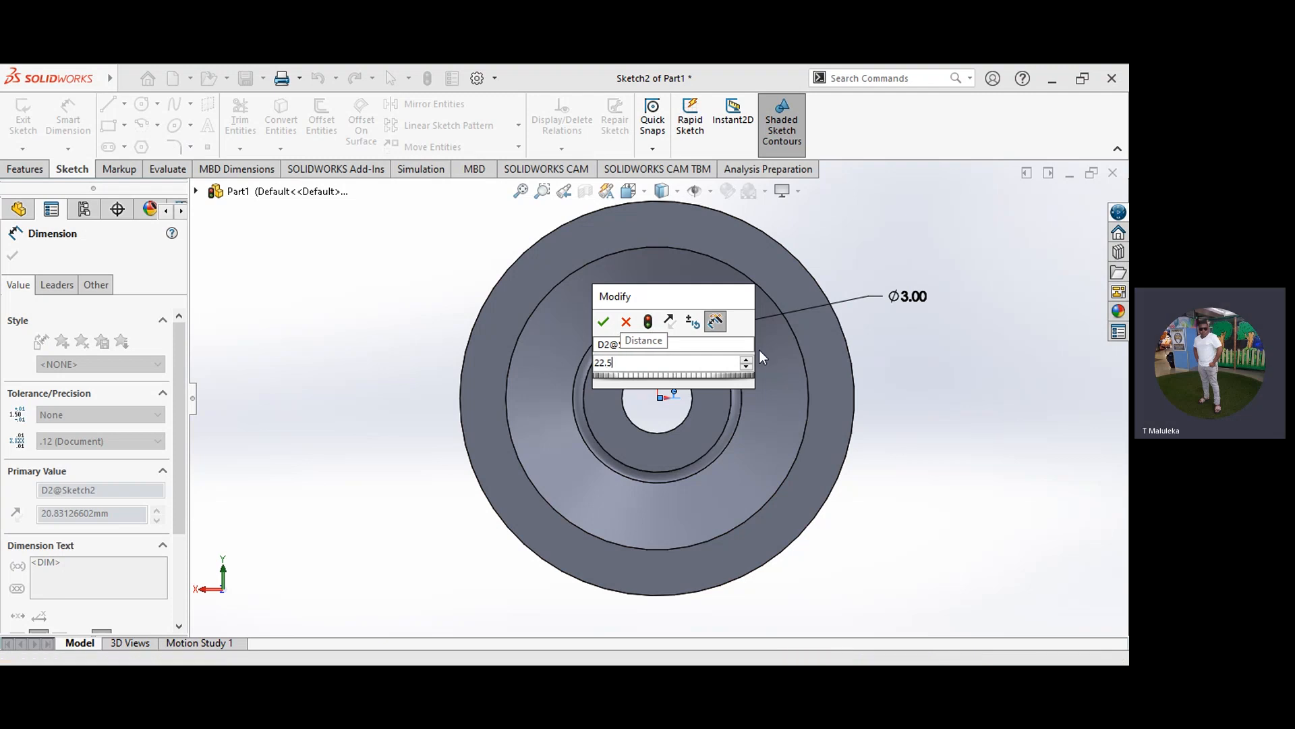
key("Return")
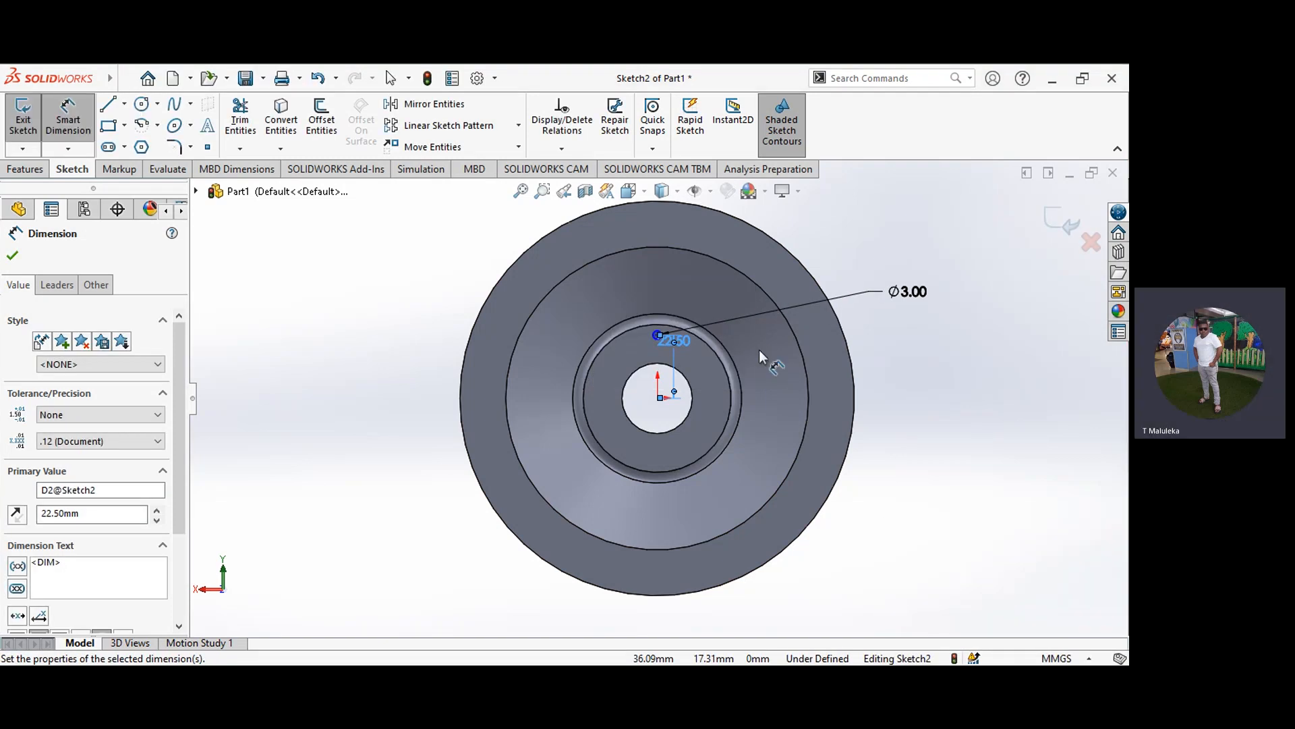
left_click(13, 256)
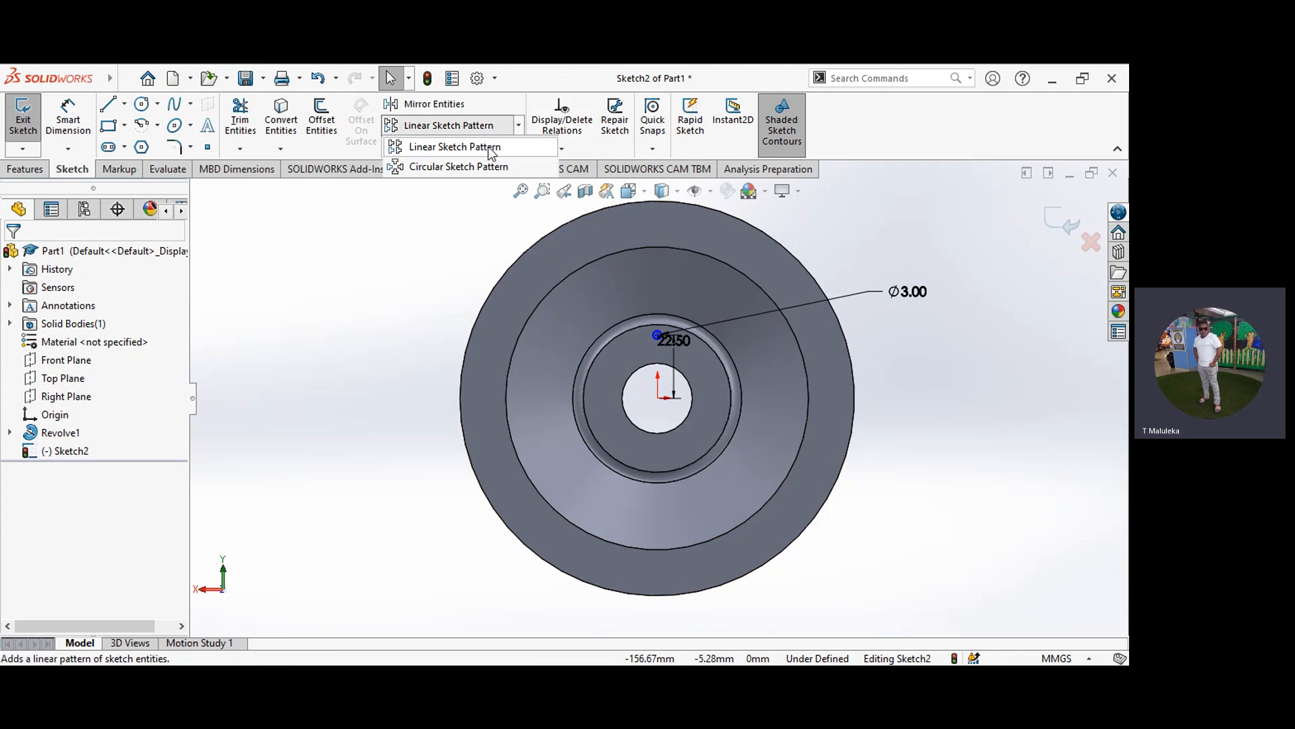
Step: Circular-pattern the 3 mm circle around the origin as 6 equally spaced instances over 360 degrees
left_click(478, 171)
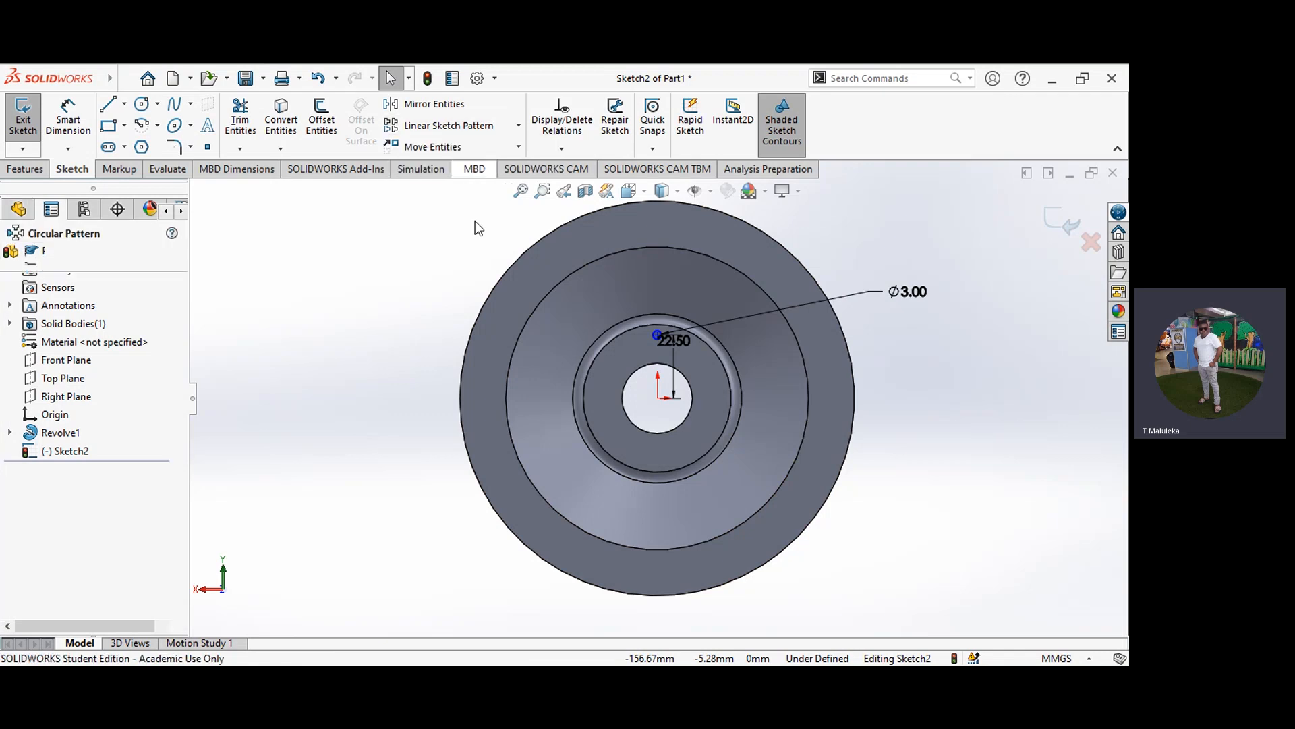
left_click(658, 342)
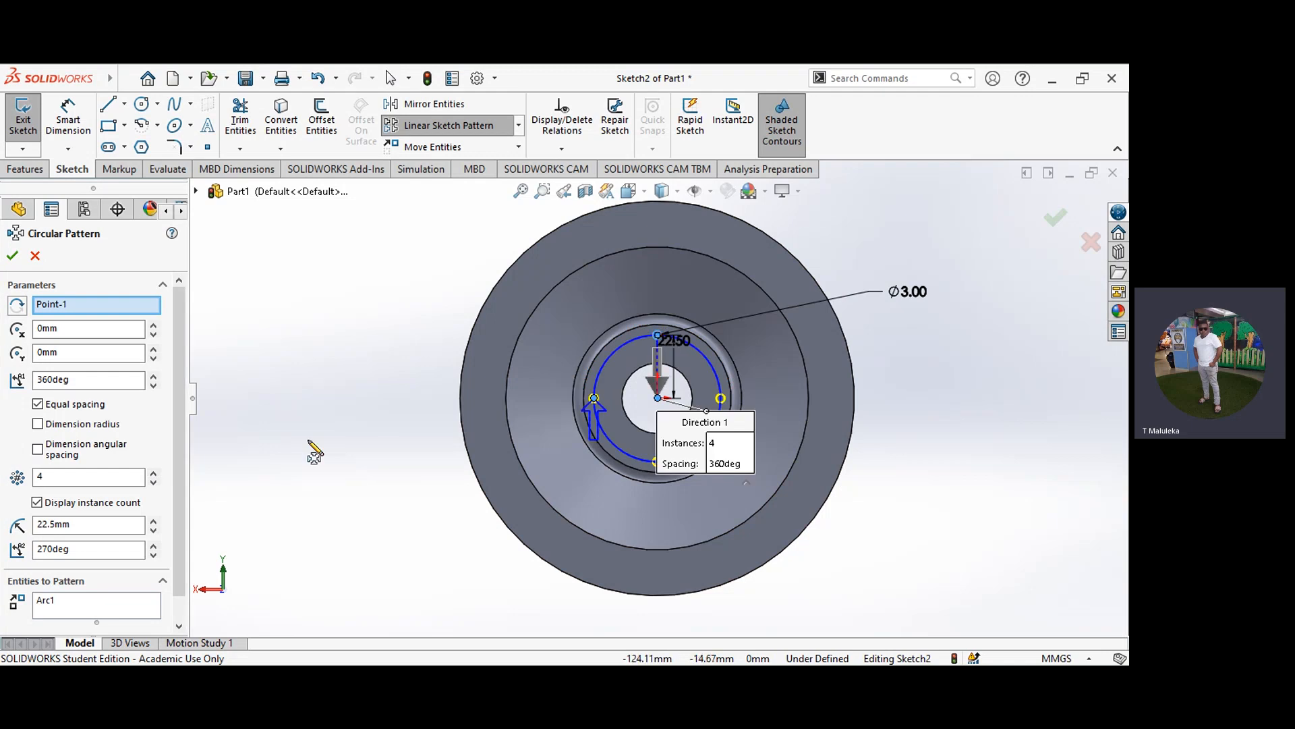
left_click(155, 472)
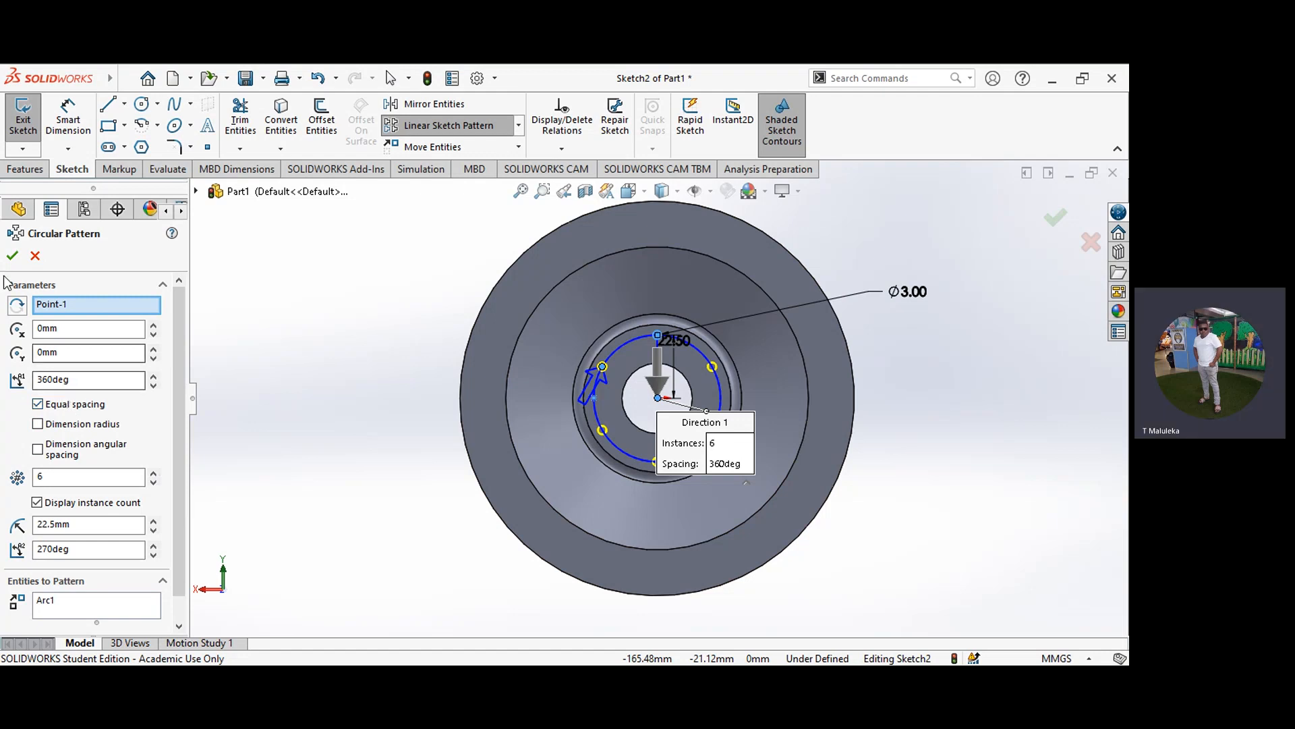
left_click(10, 256)
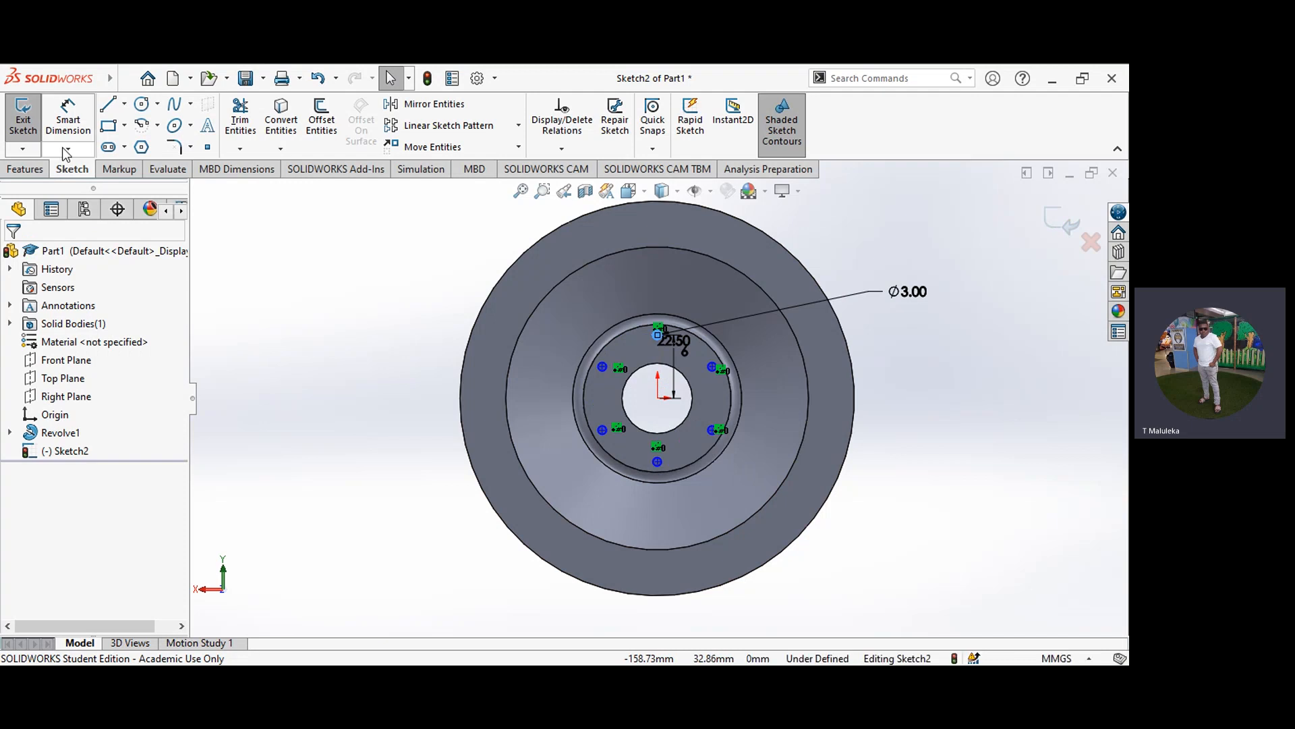
Step: Cut the six patterned 3 mm circles through the hub with an Extruded Cut set to Through All
left_click(32, 171)
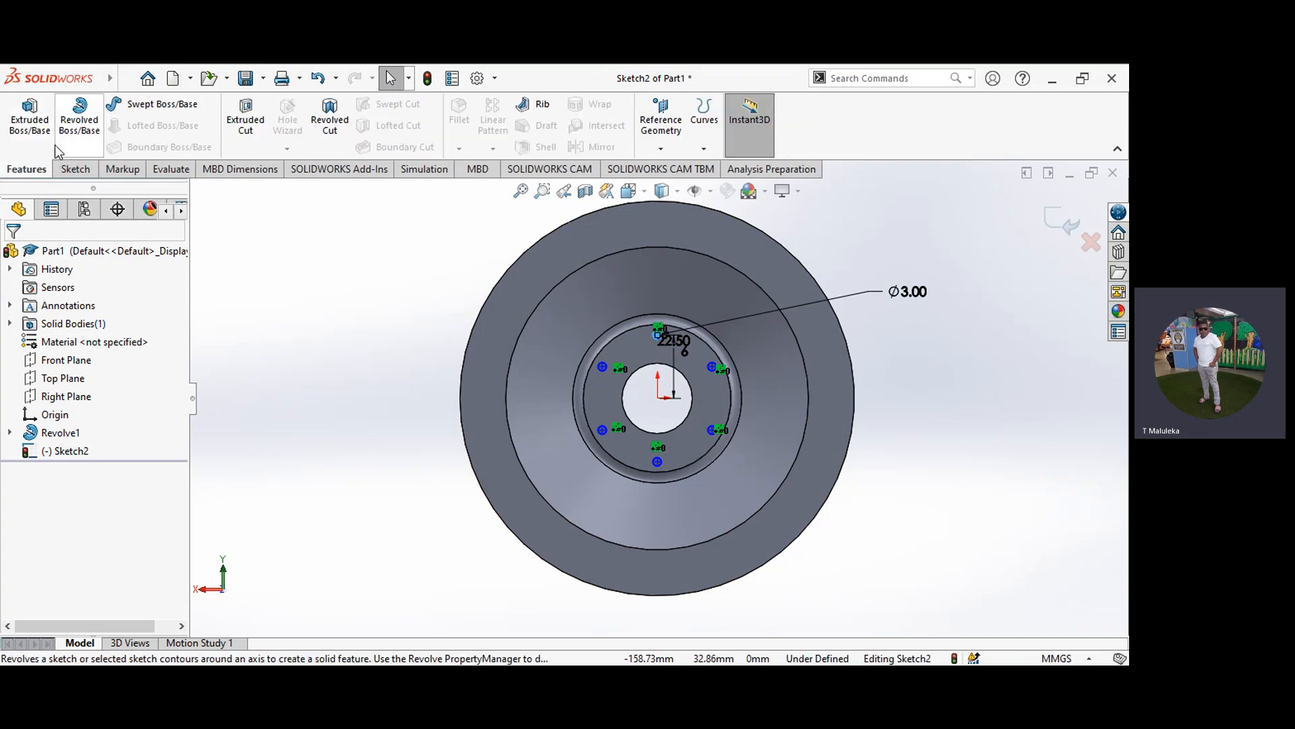
left_click(253, 128)
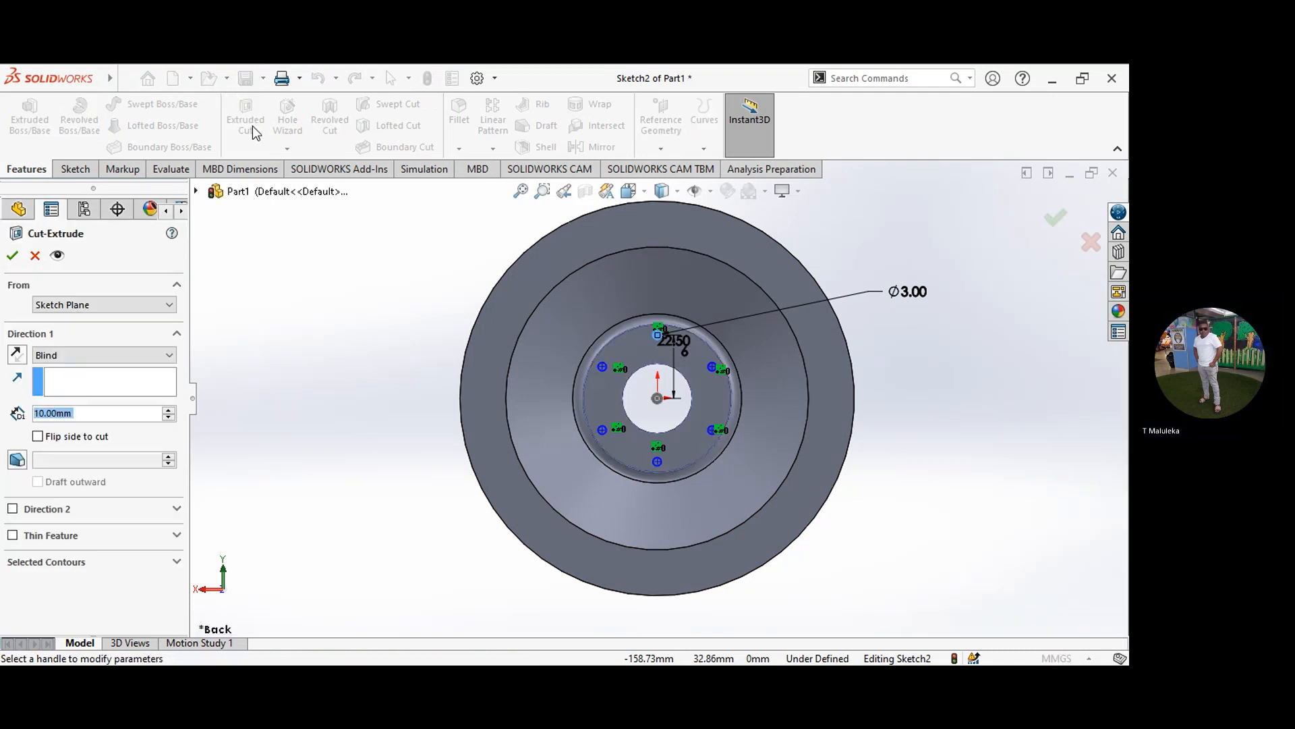
left_click(167, 356)
left_click(207, 348)
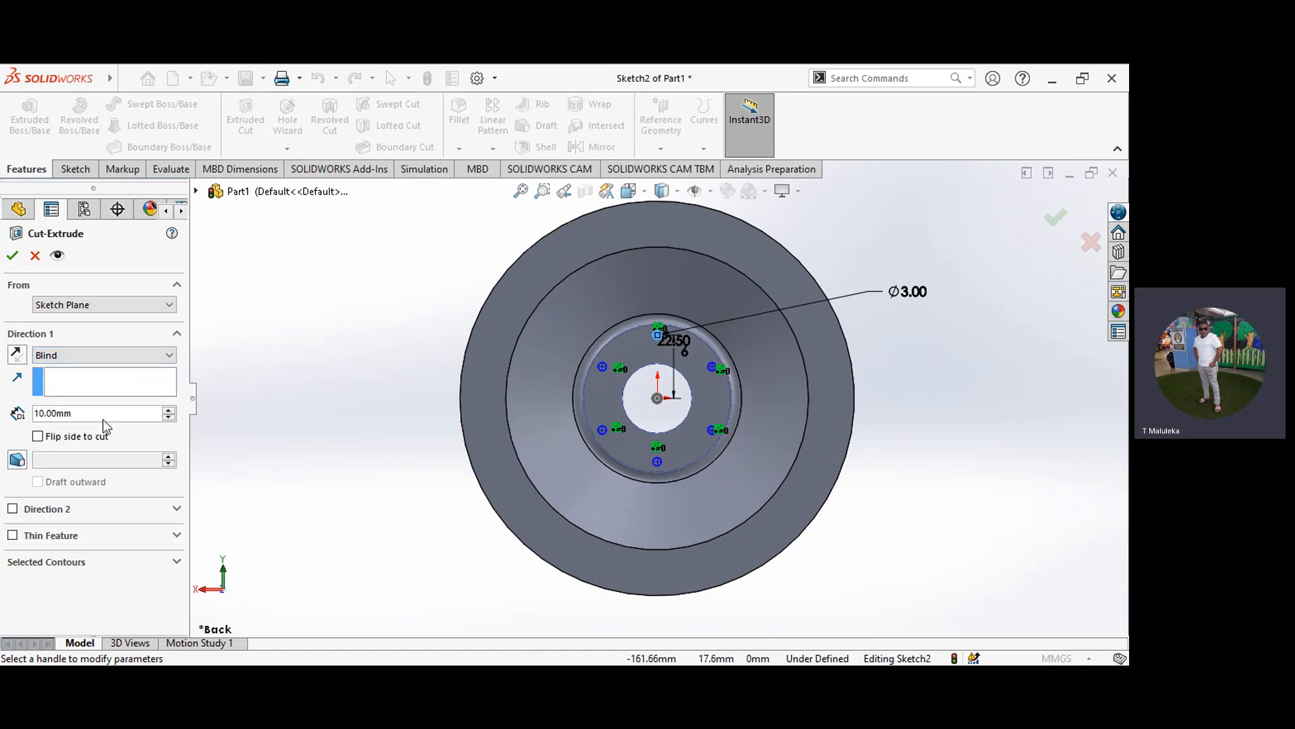
left_click(169, 356)
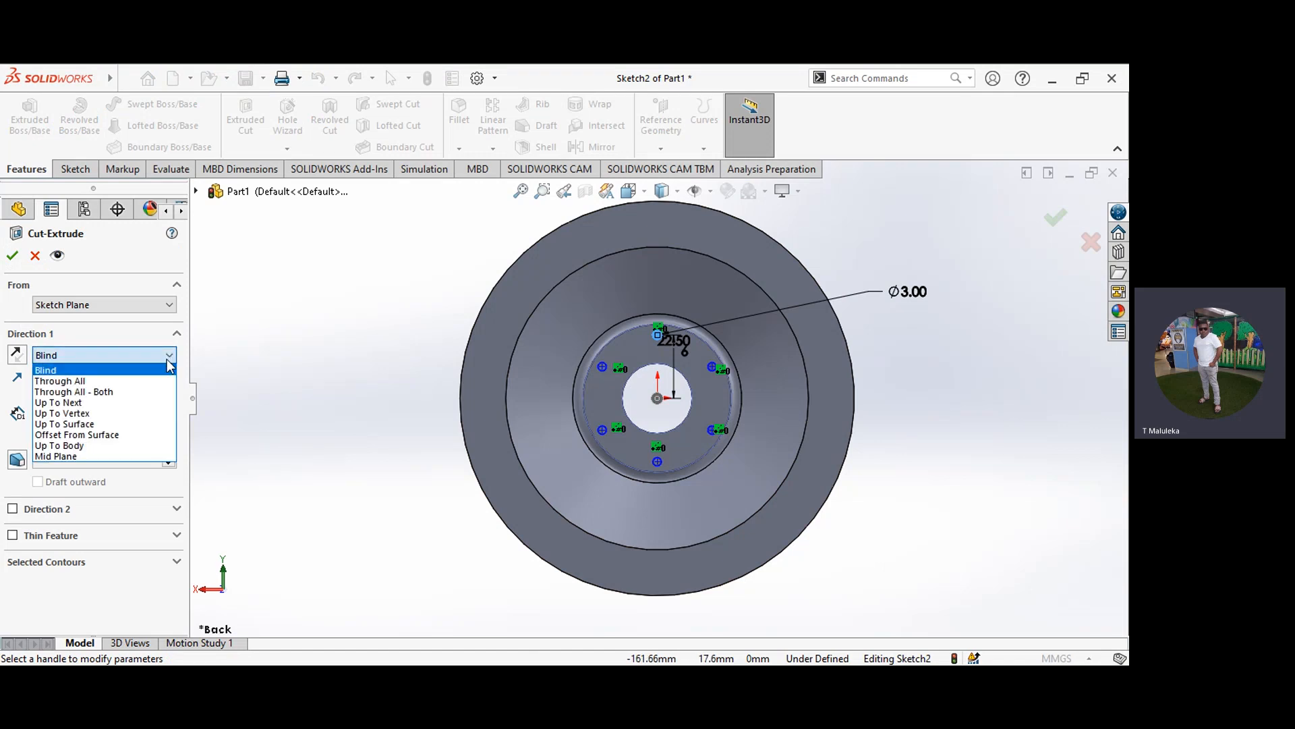
left_click(151, 381)
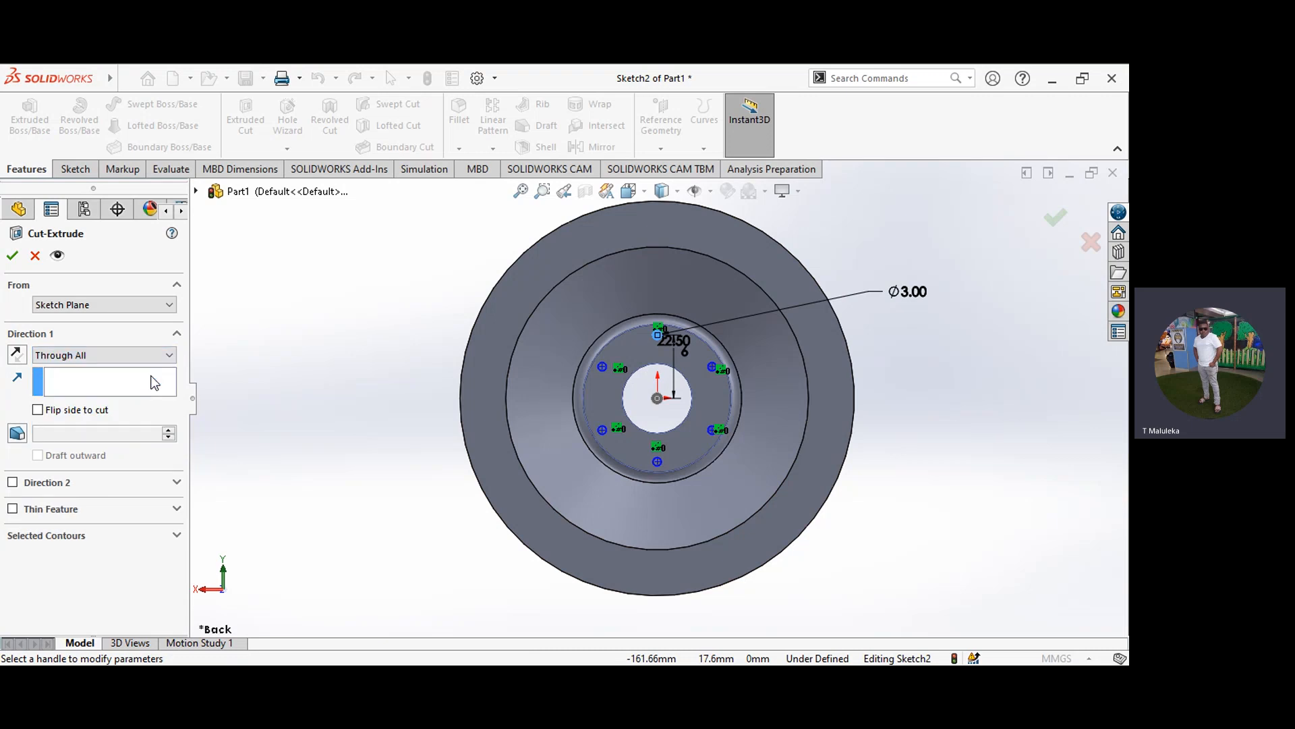
left_click(13, 256)
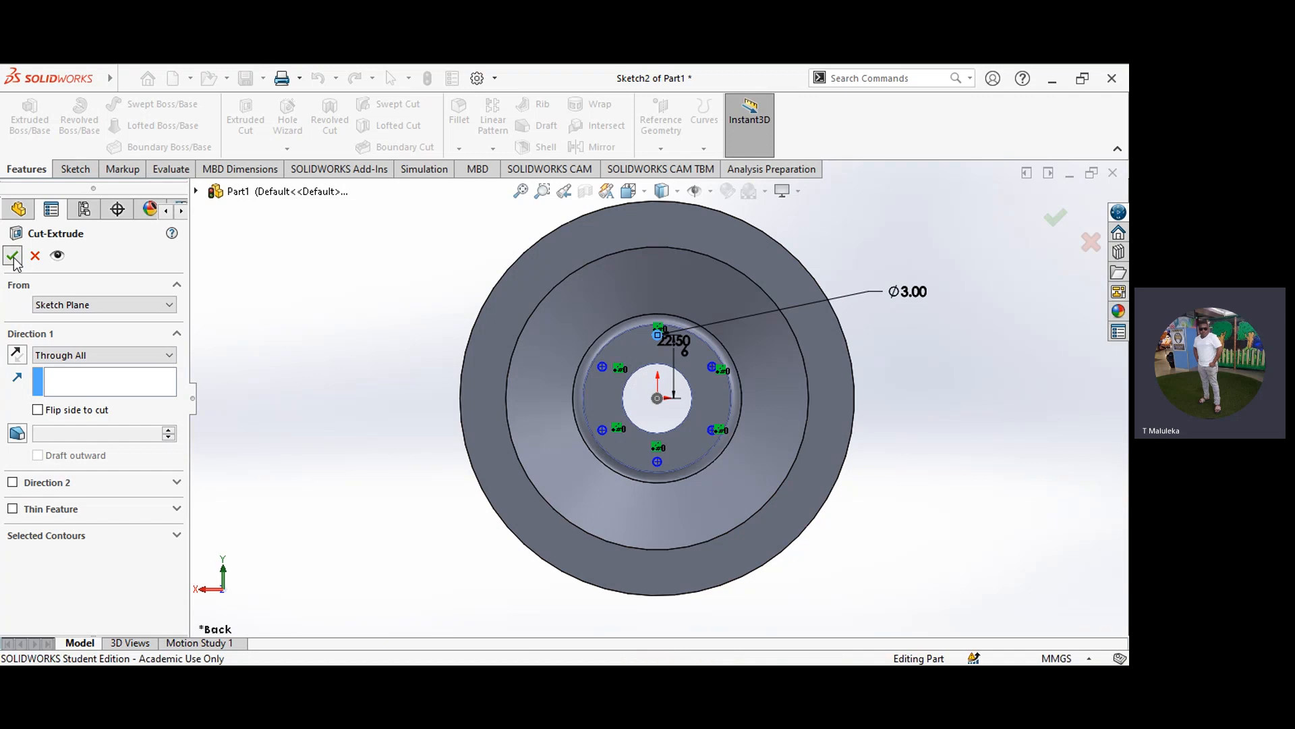
left_click(343, 379)
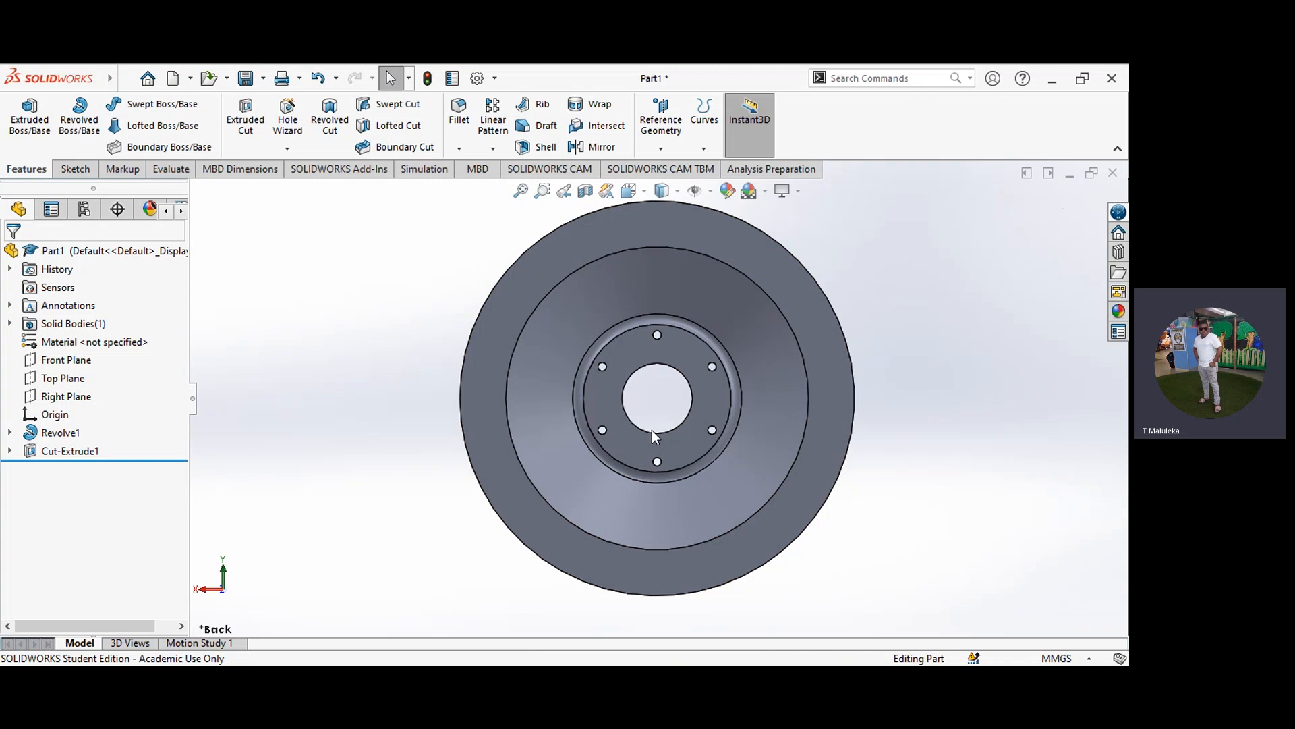
Step: Orient the wheel to the Front view and start a sketch on the flat hub face around the bore
left_click(644, 189)
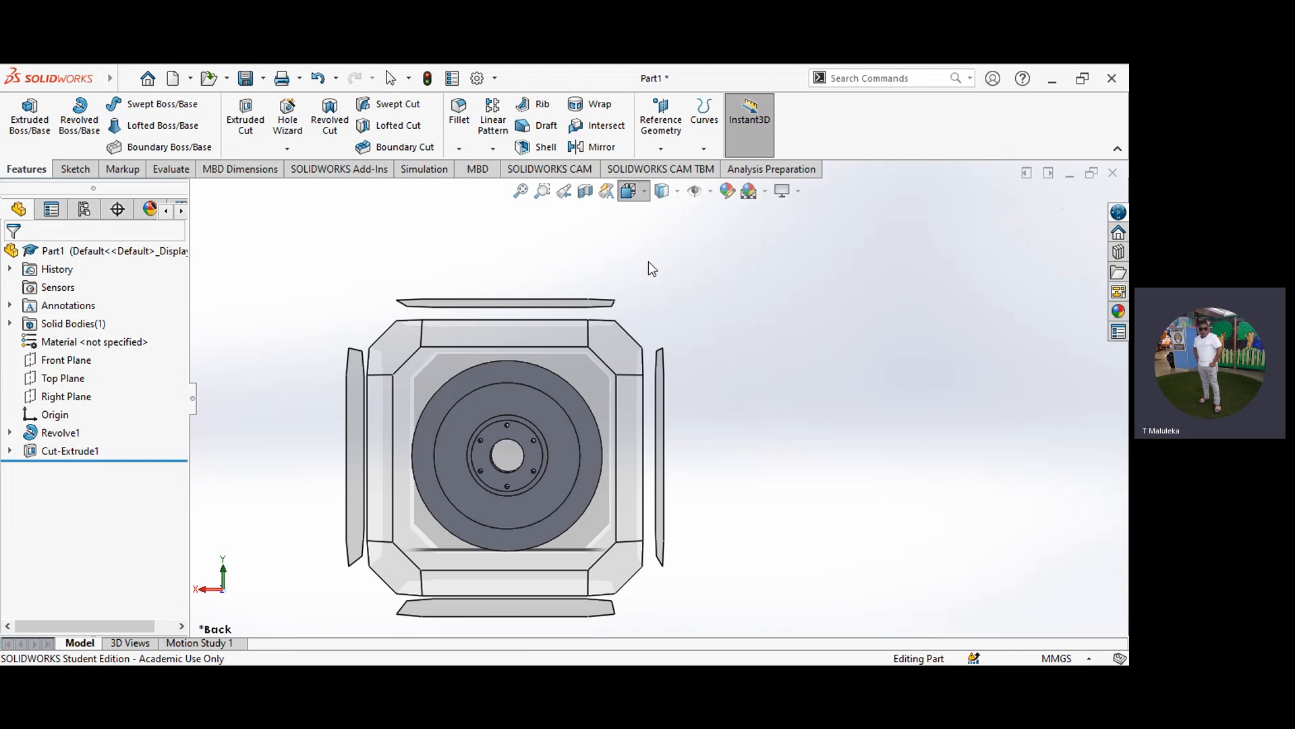
key("ctrl+1")
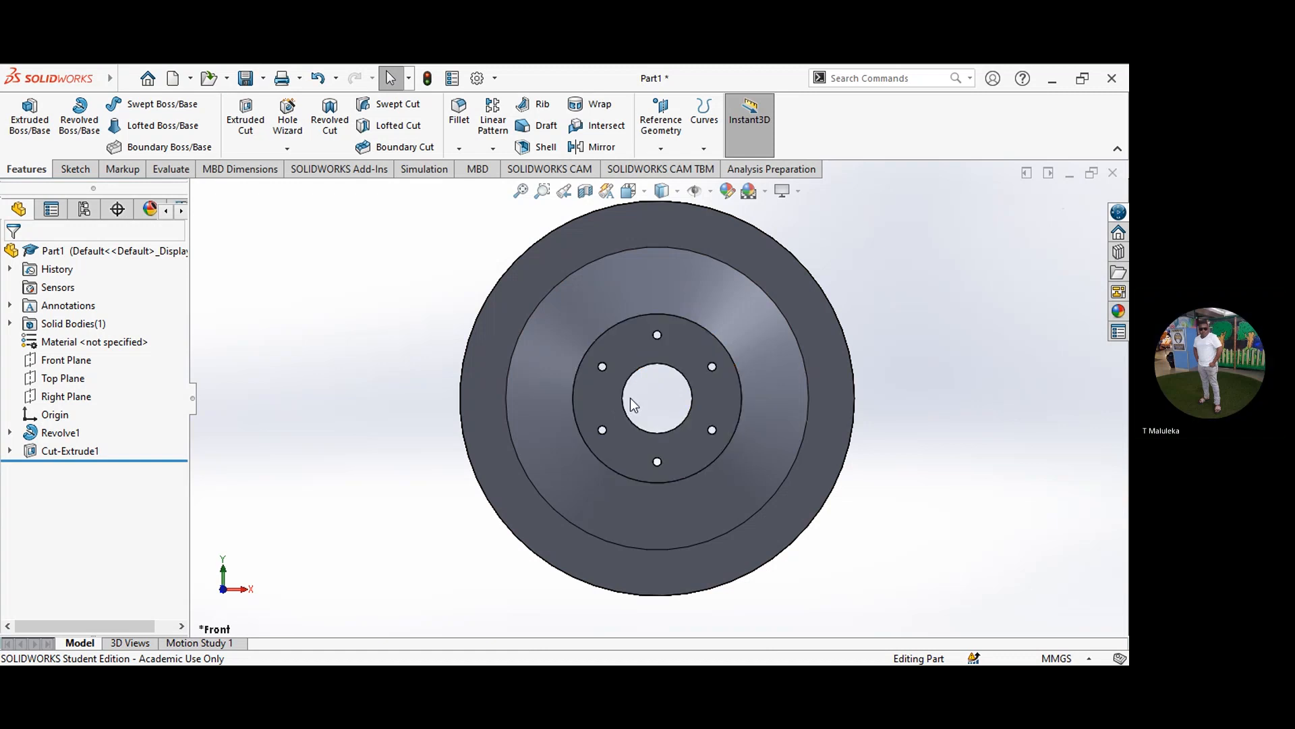
left_click(609, 394)
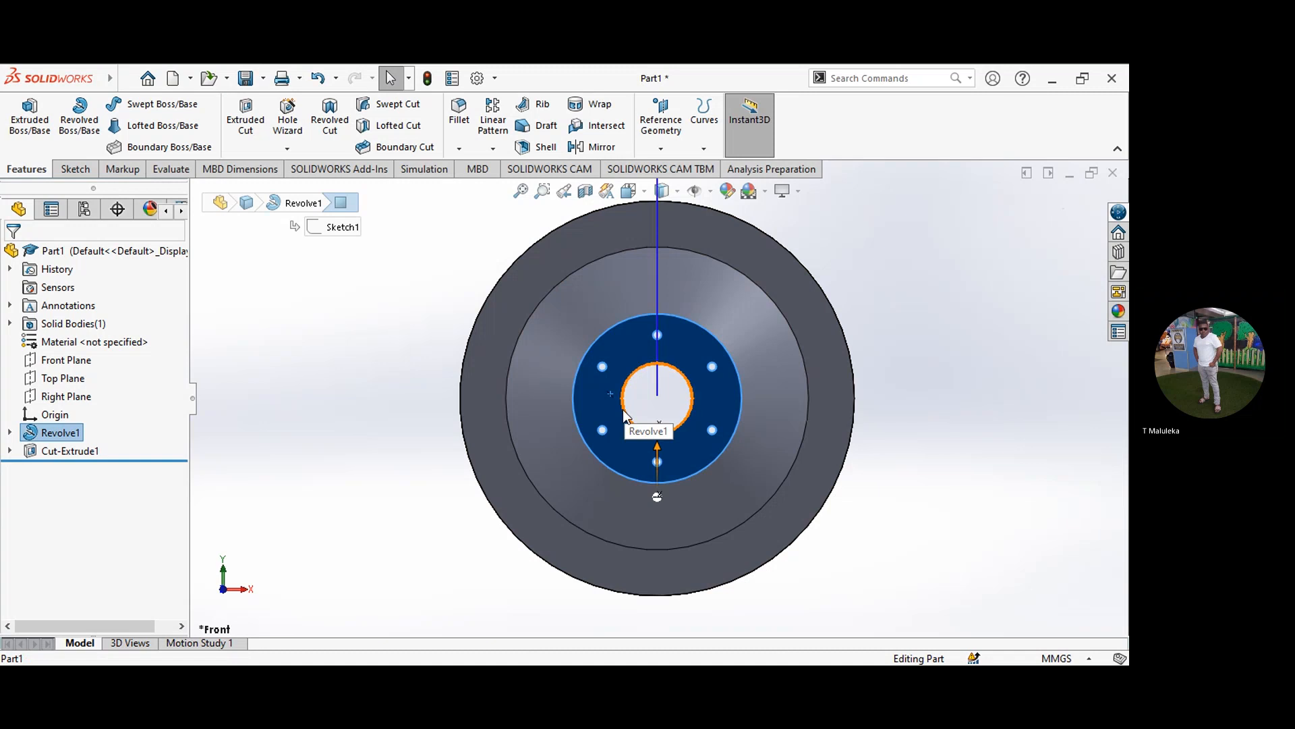
left_click(74, 168)
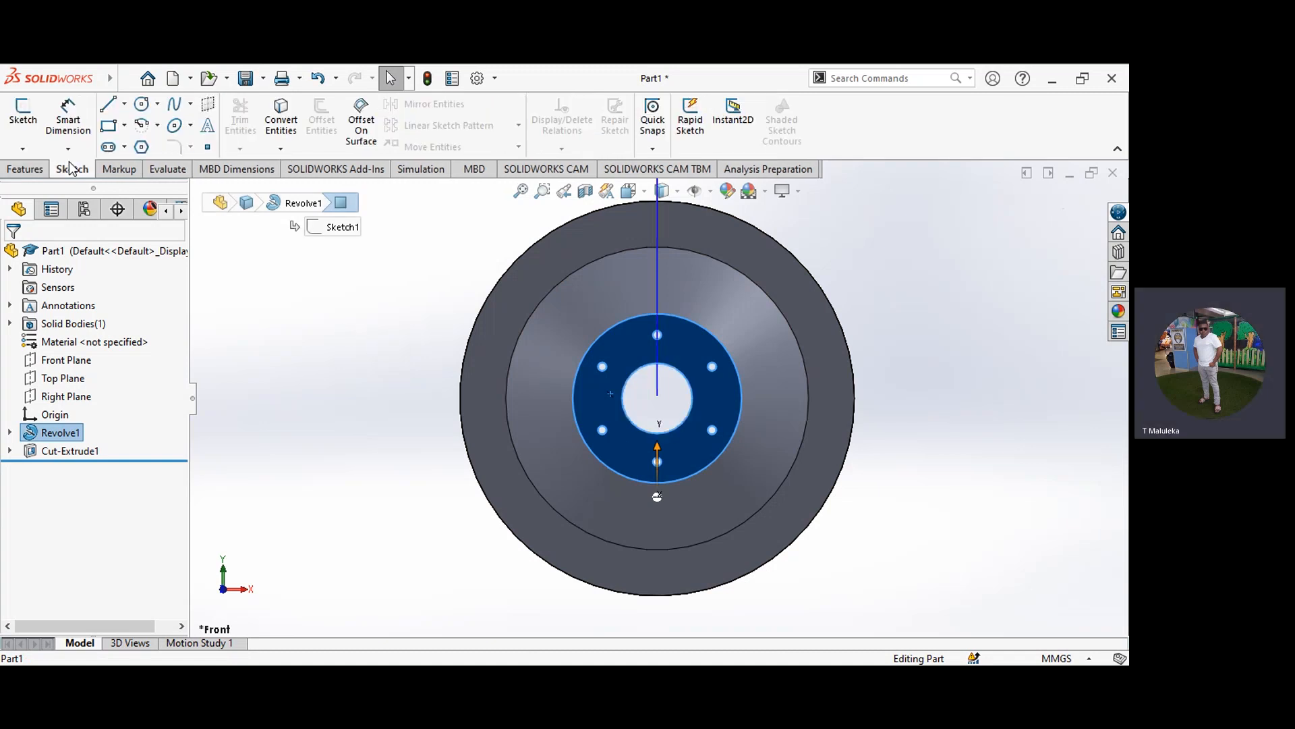
left_click(22, 119)
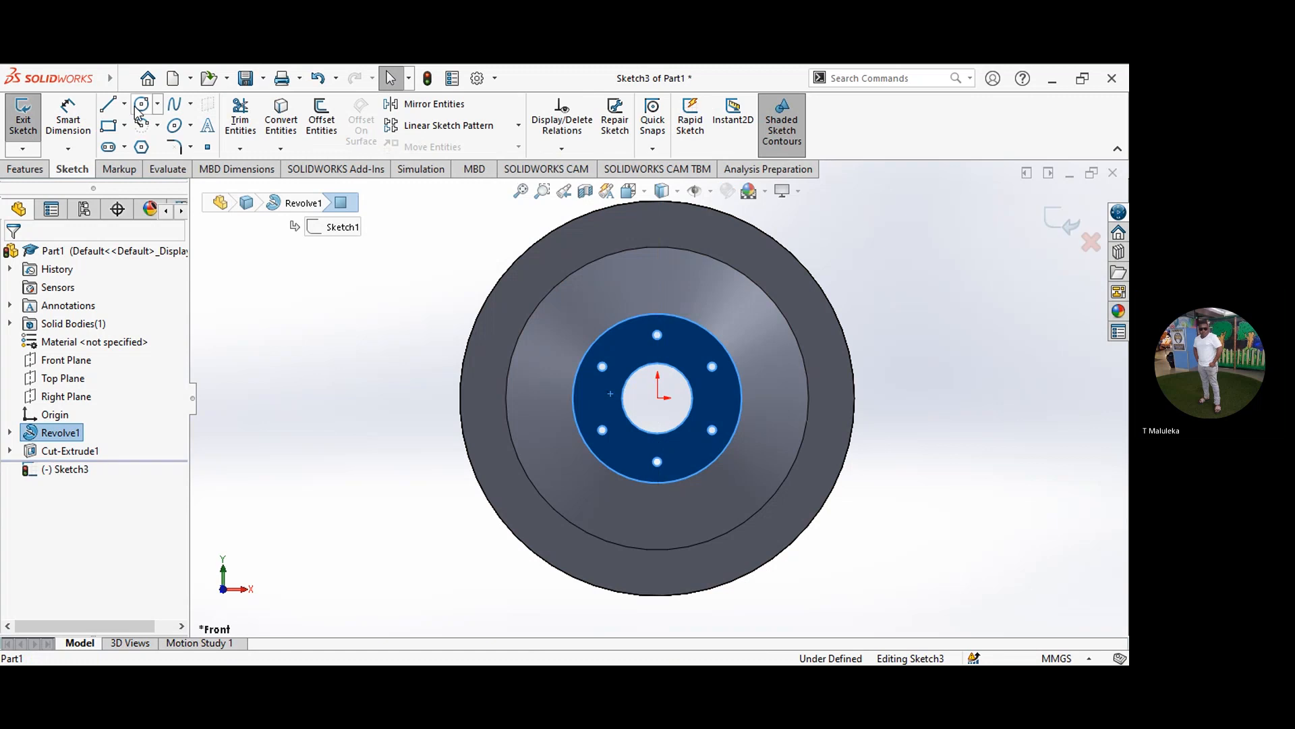
Step: Sketch a circle about 32.3 mm in diameter on the front hub face, centered on the origin
left_click(157, 104)
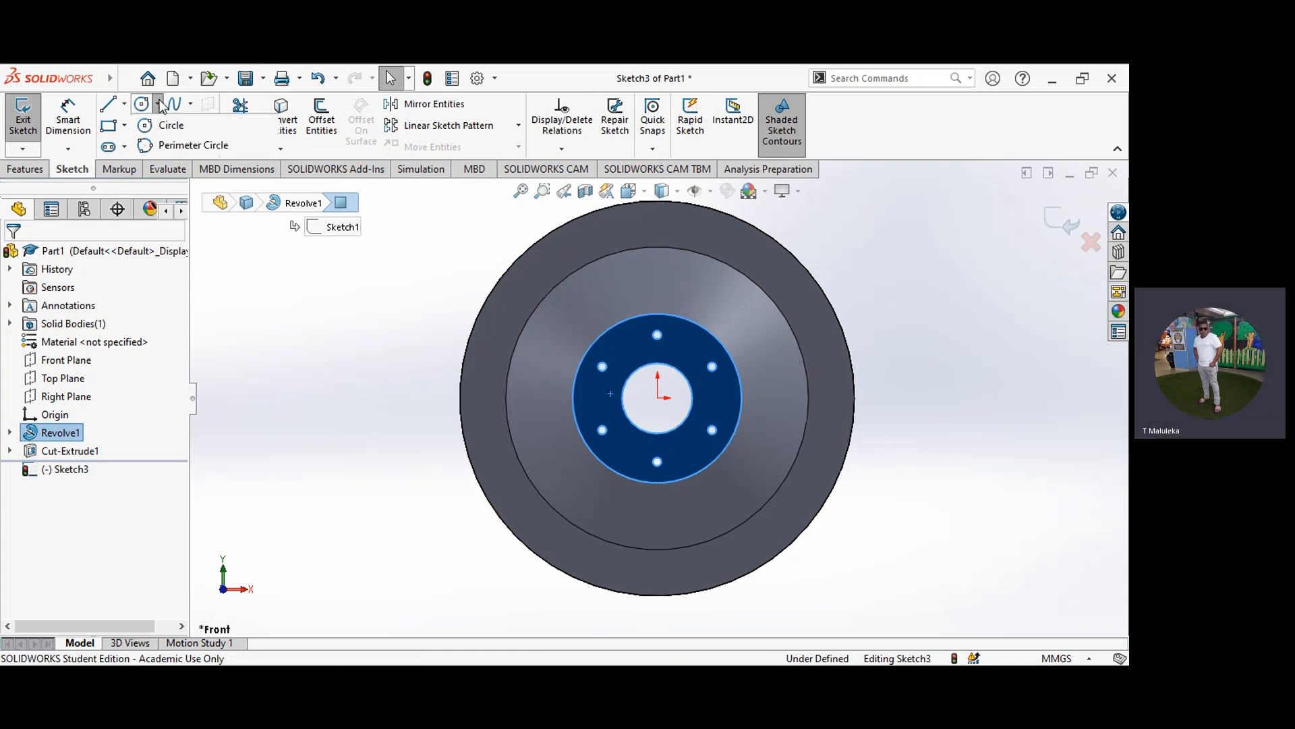
left_click(161, 125)
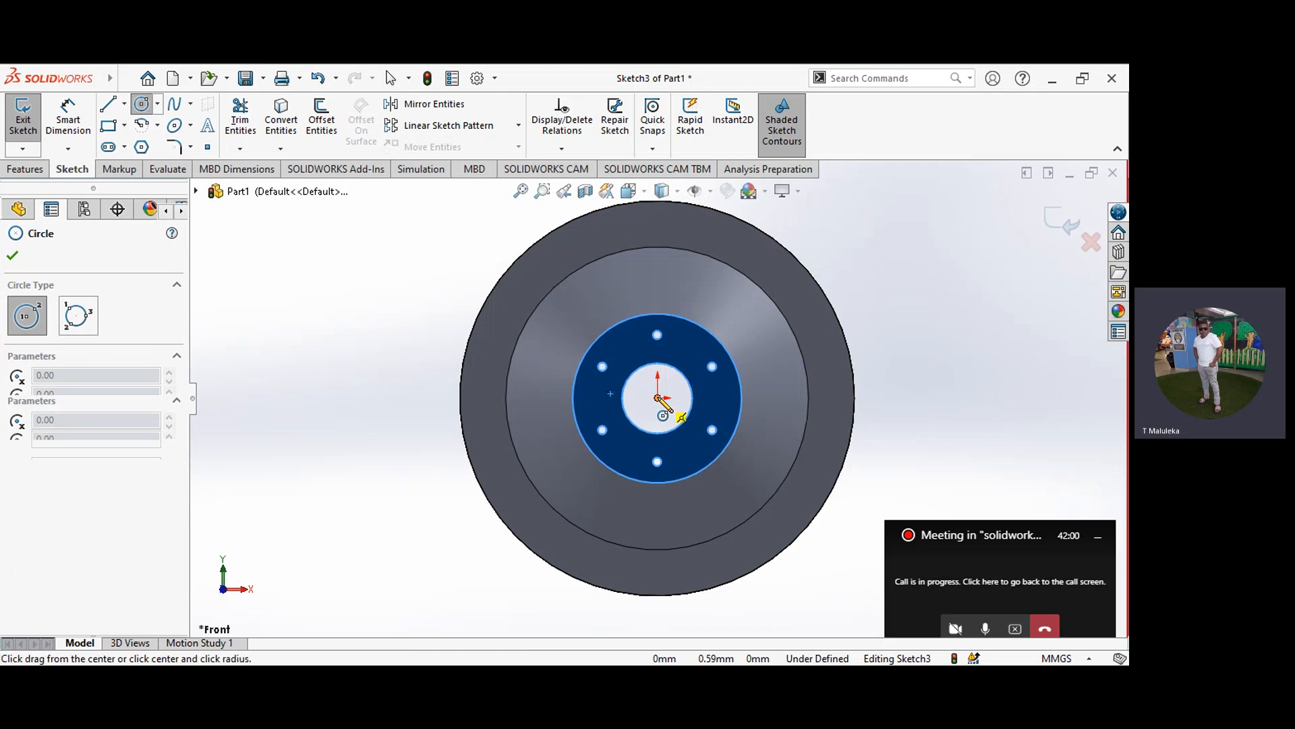
left_click(658, 397)
left_click(617, 403)
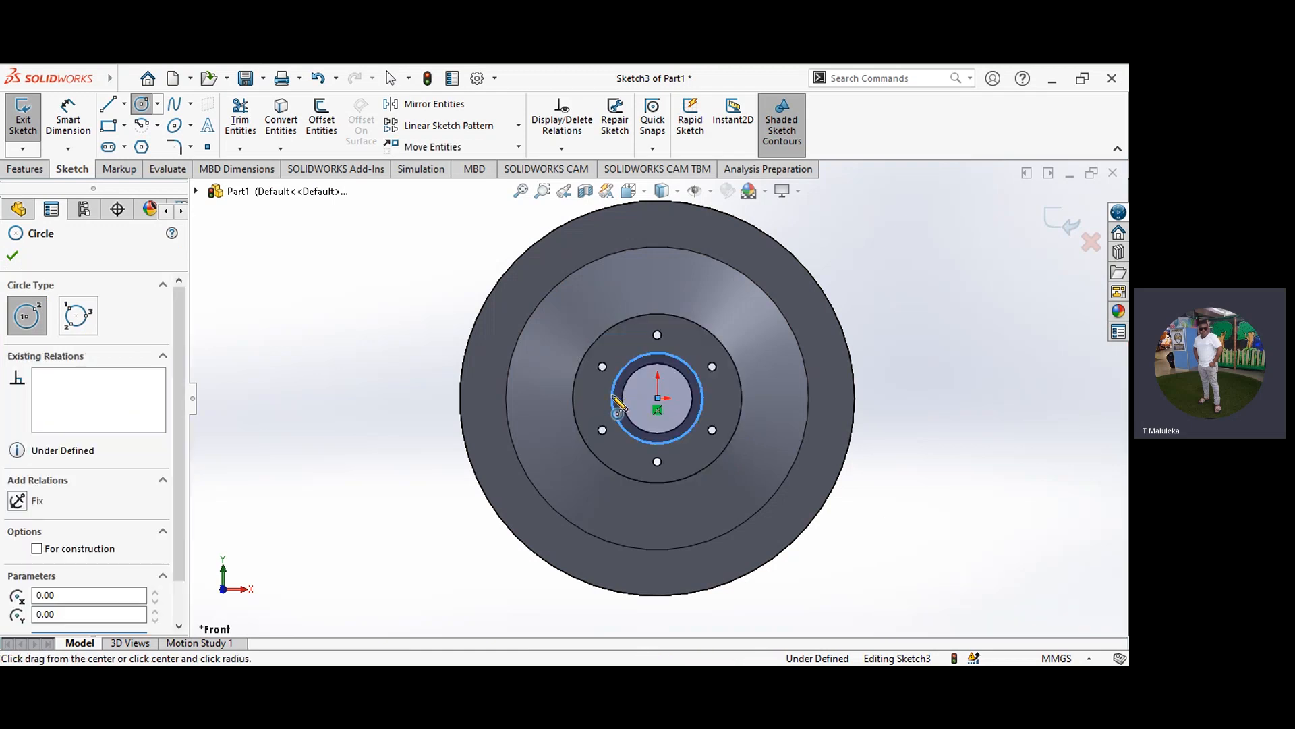
left_click(12, 255)
Step: Dimension the origin-centered circle on the front hub face to a diameter of 25 mm
left_click(69, 127)
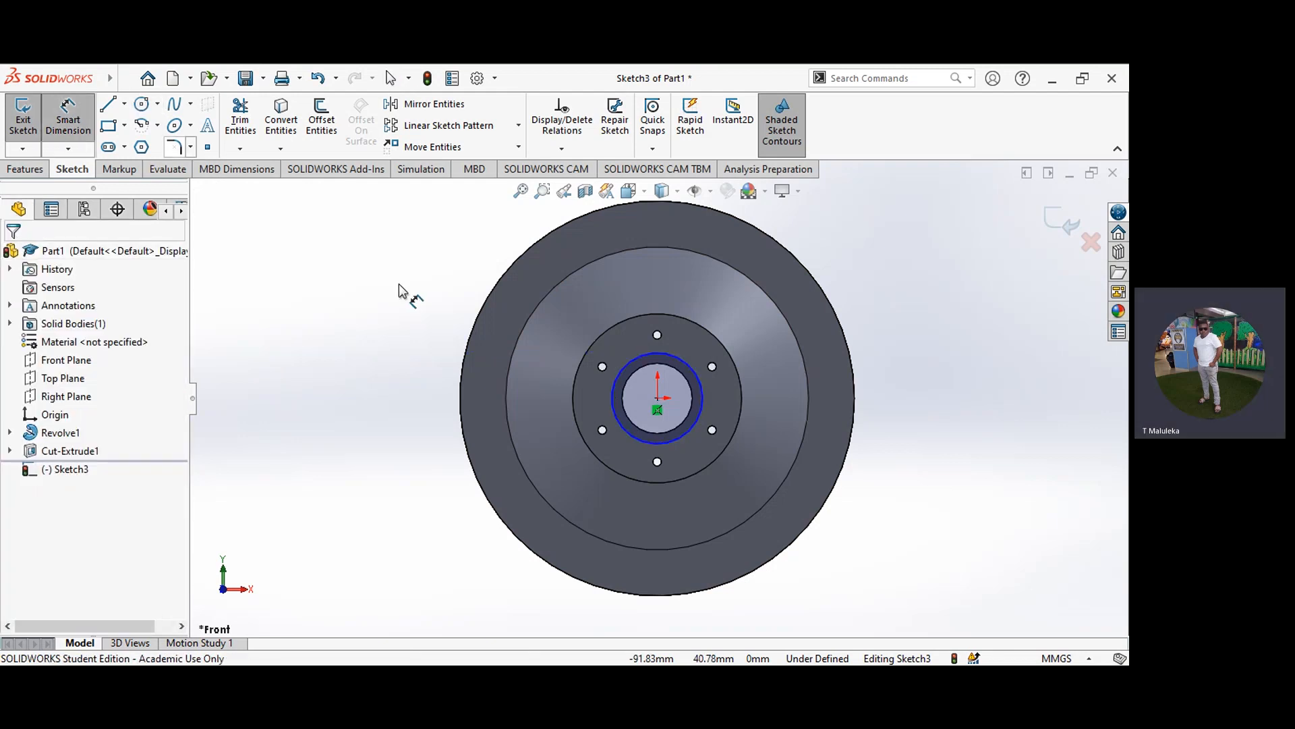
left_click(700, 383)
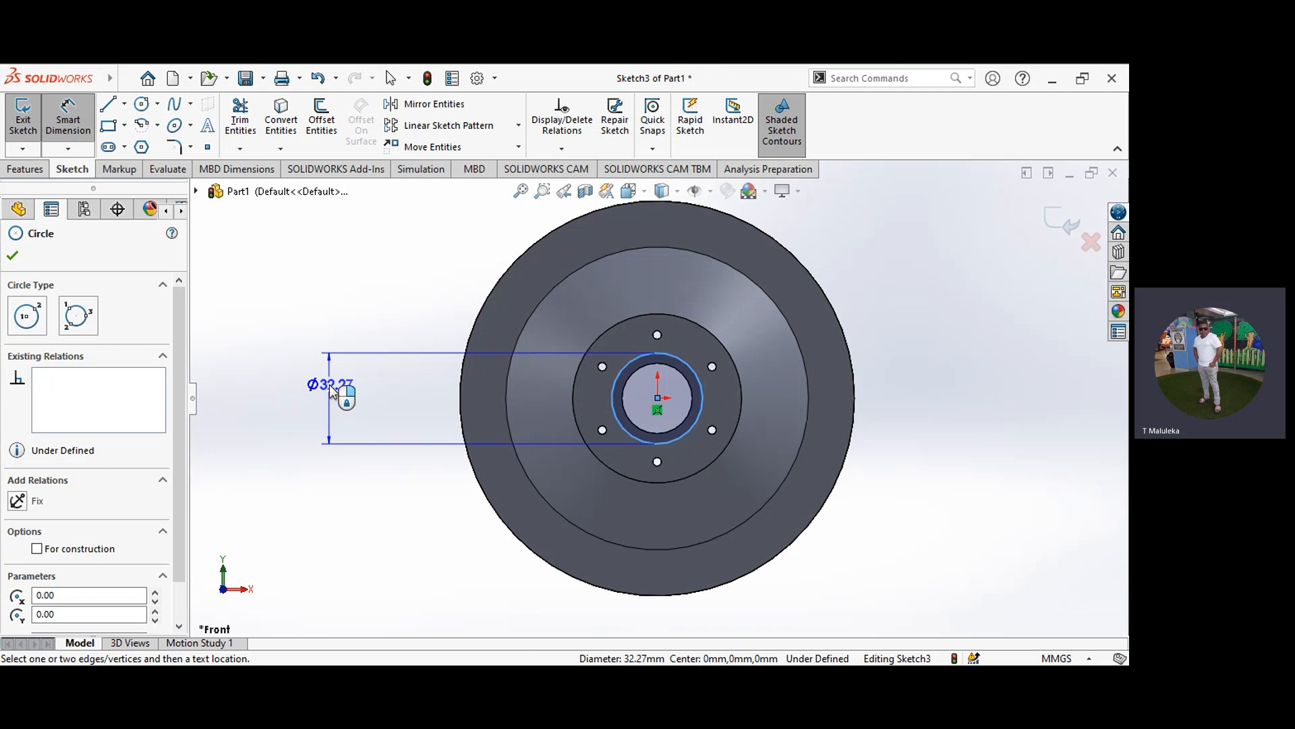
left_click(331, 388)
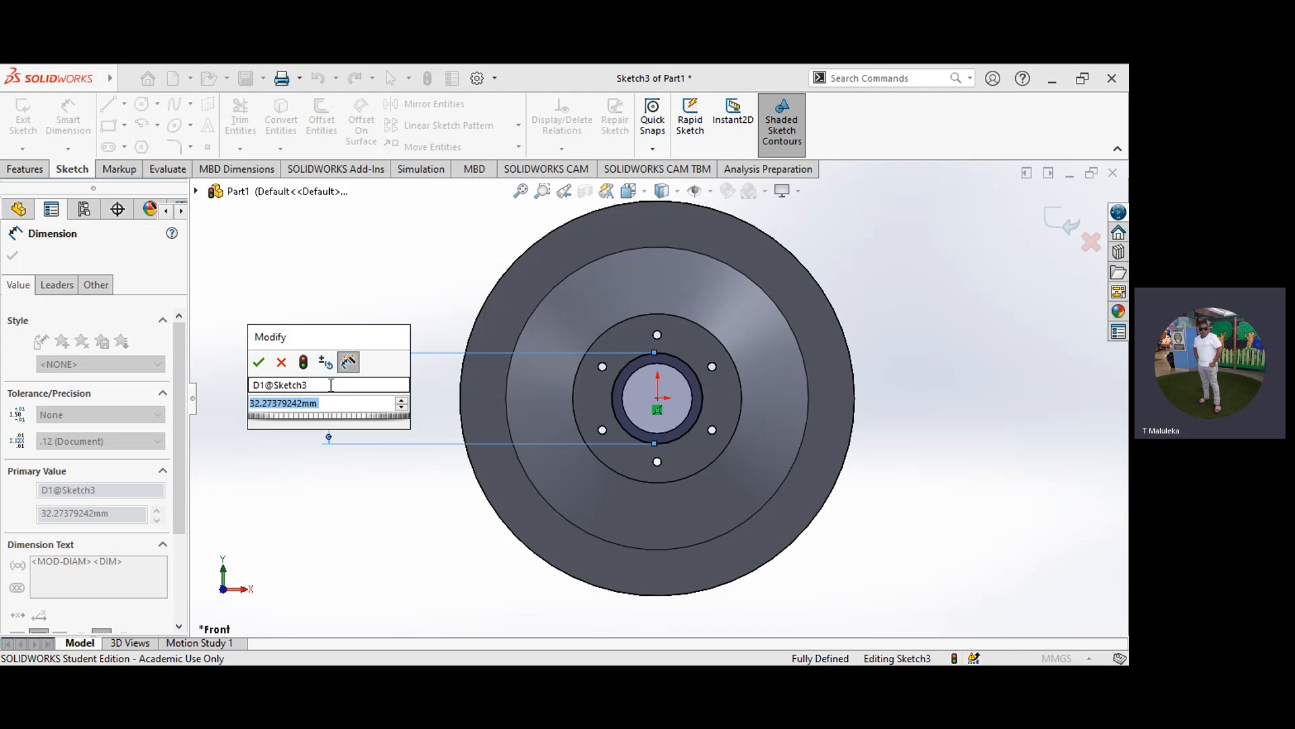
type("25")
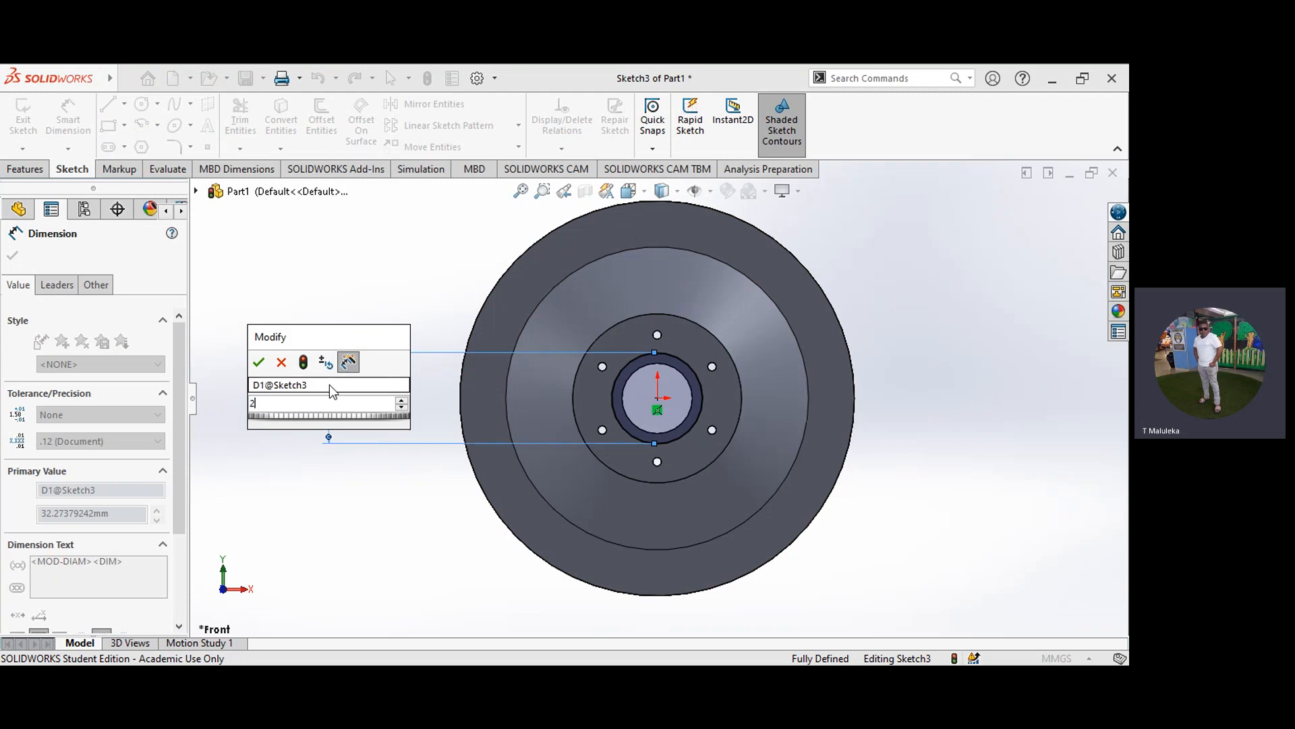
left_click(257, 363)
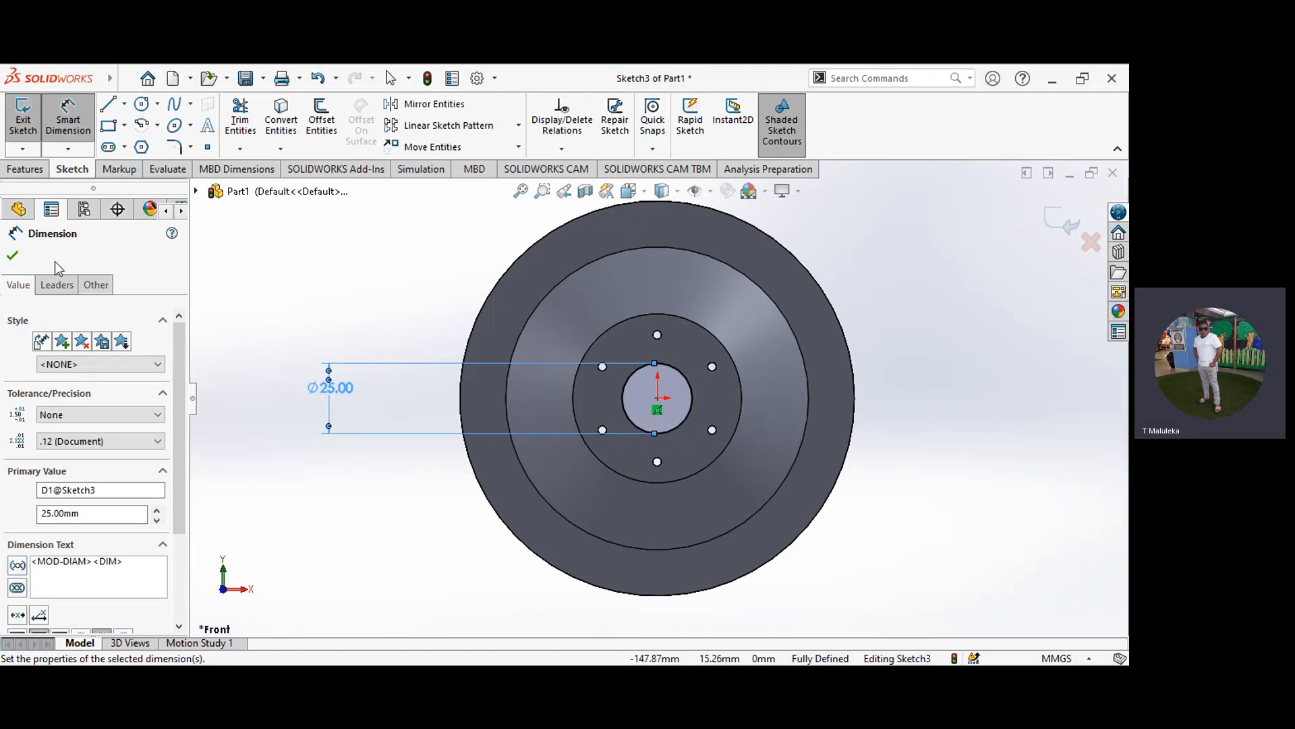
left_click(13, 256)
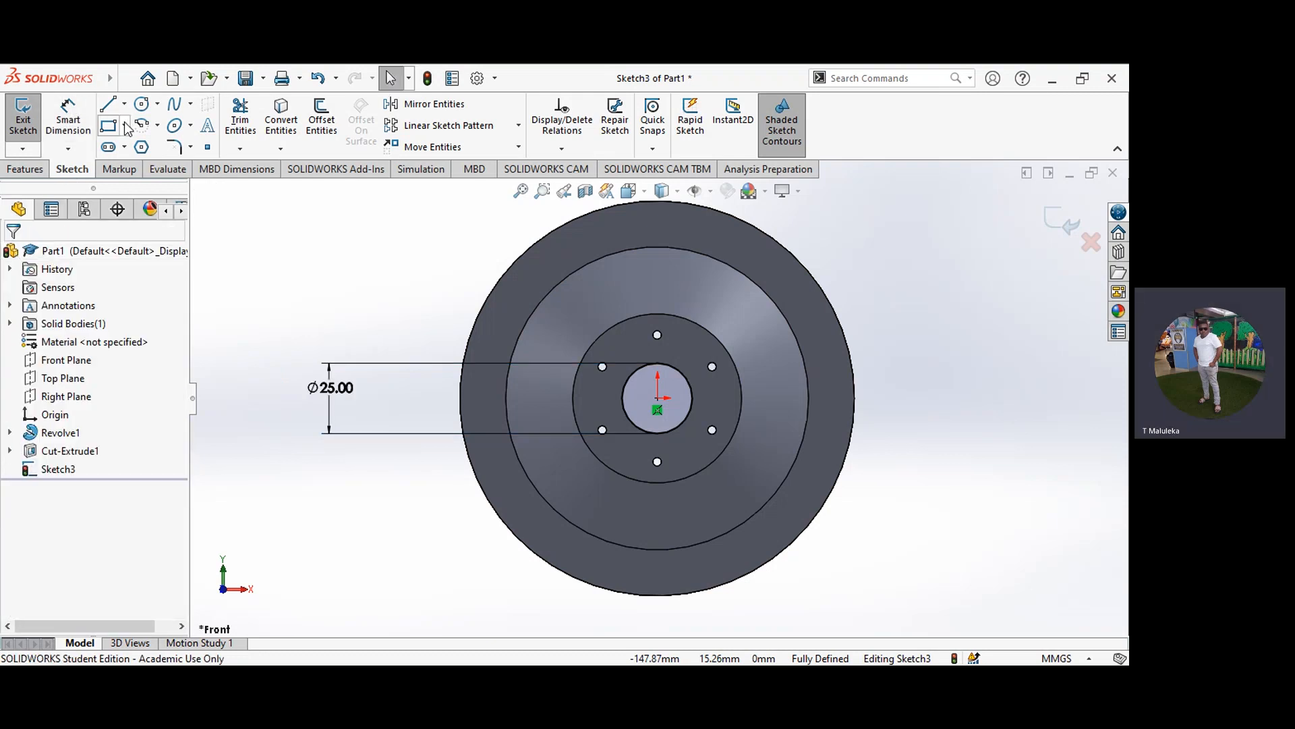
Step: Start a 10 mm Blind Extruded Cut from the 25 mm circle with draft enabled and directed outward
left_click(30, 169)
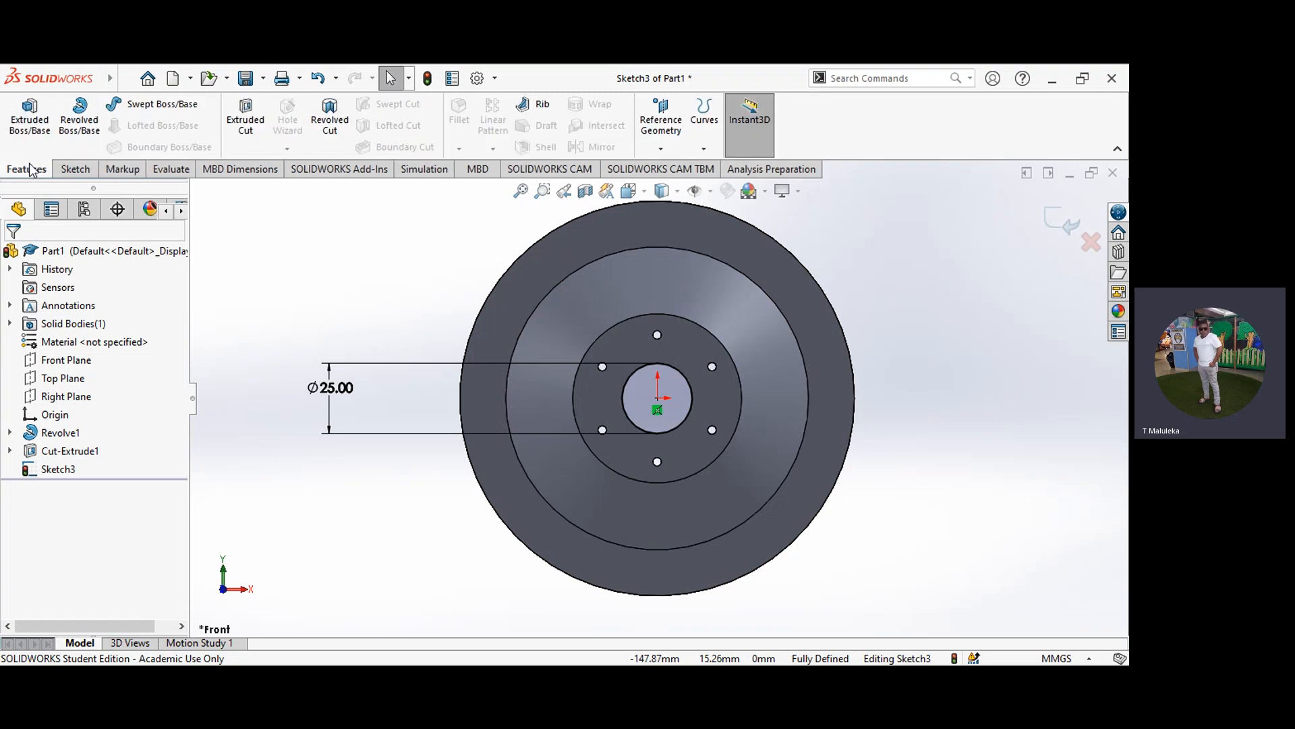
left_click(251, 114)
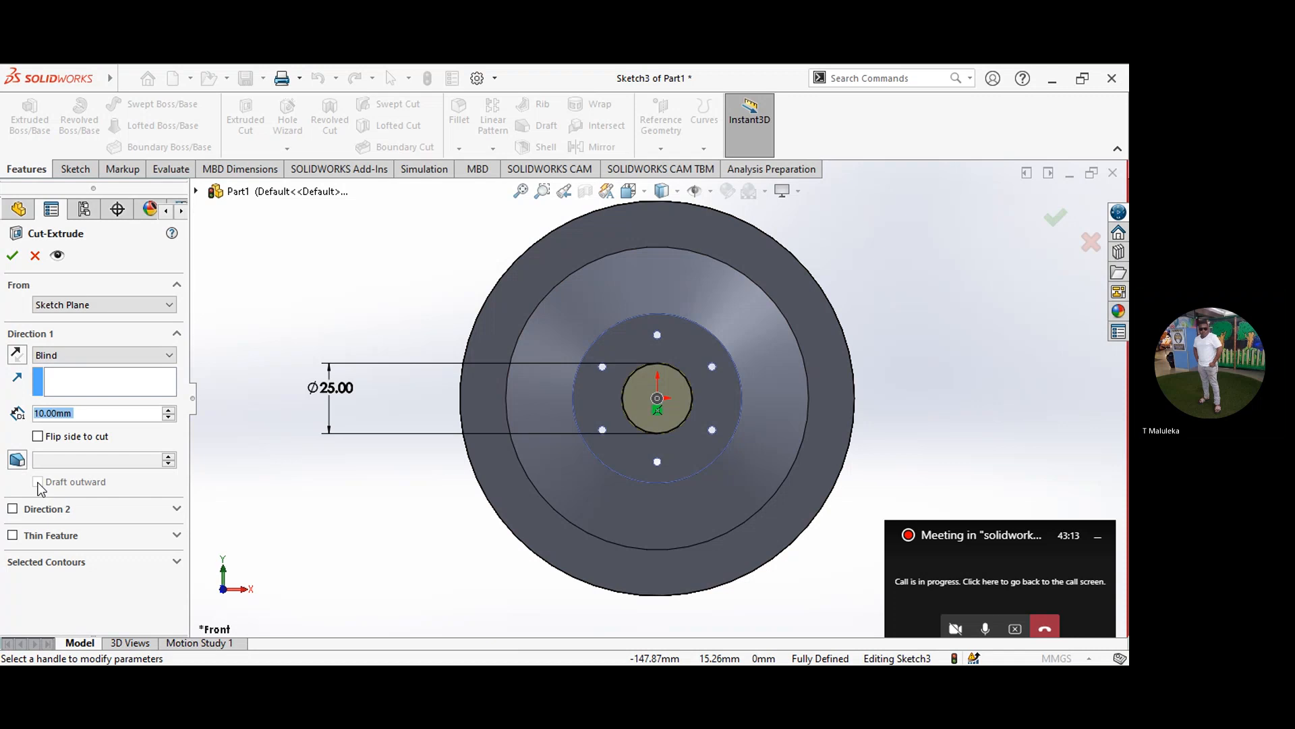
left_click(23, 465)
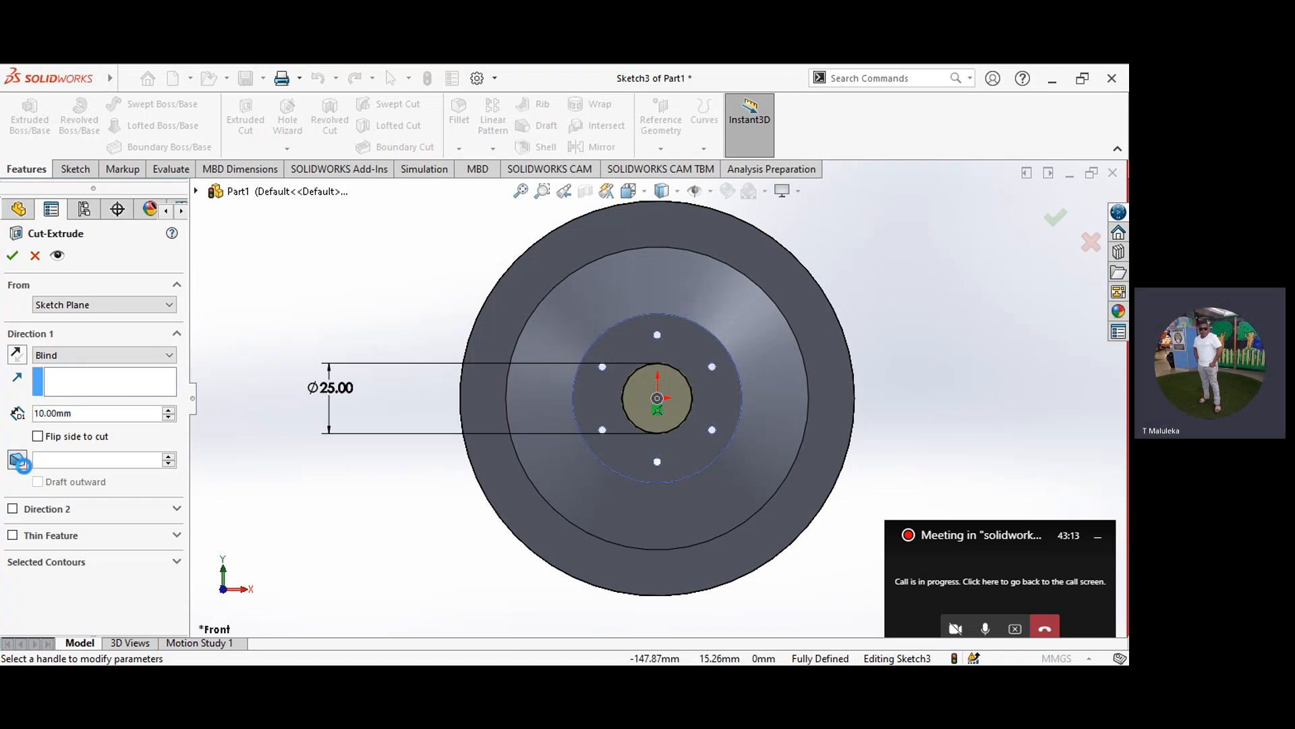
left_click(23, 465)
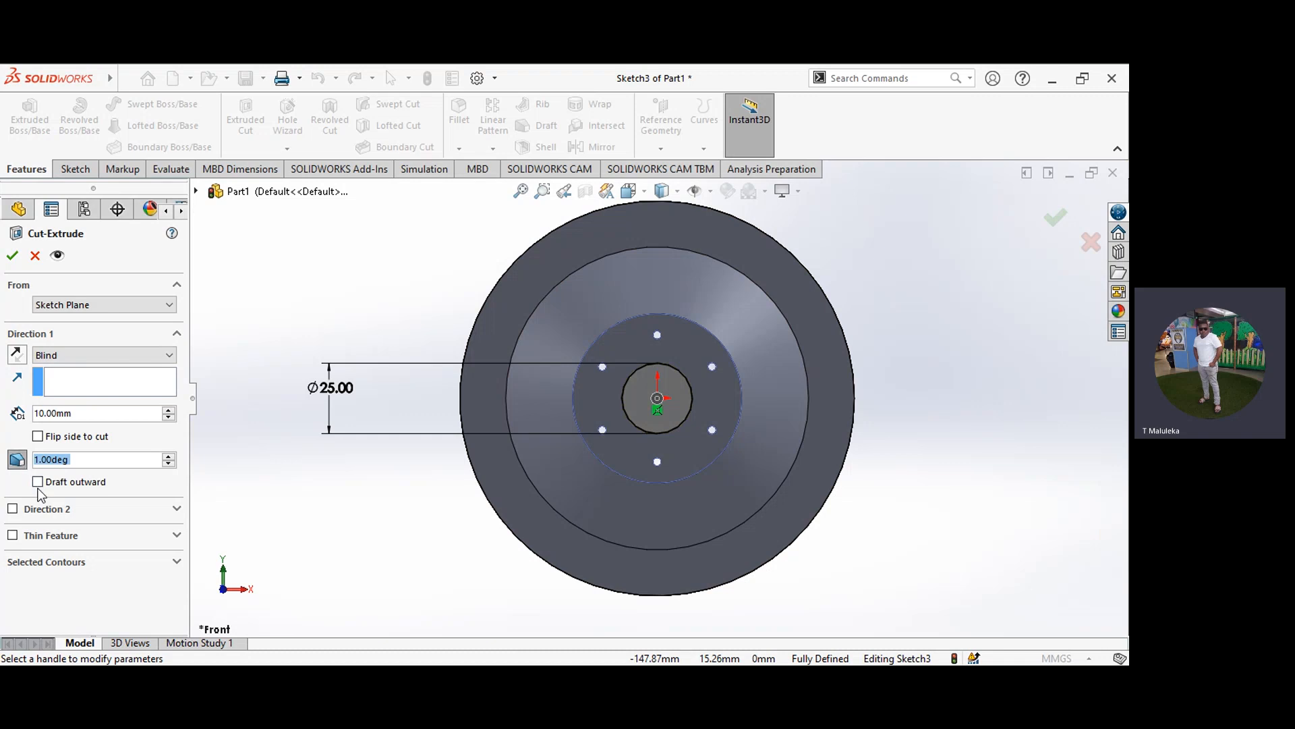
left_click(37, 481)
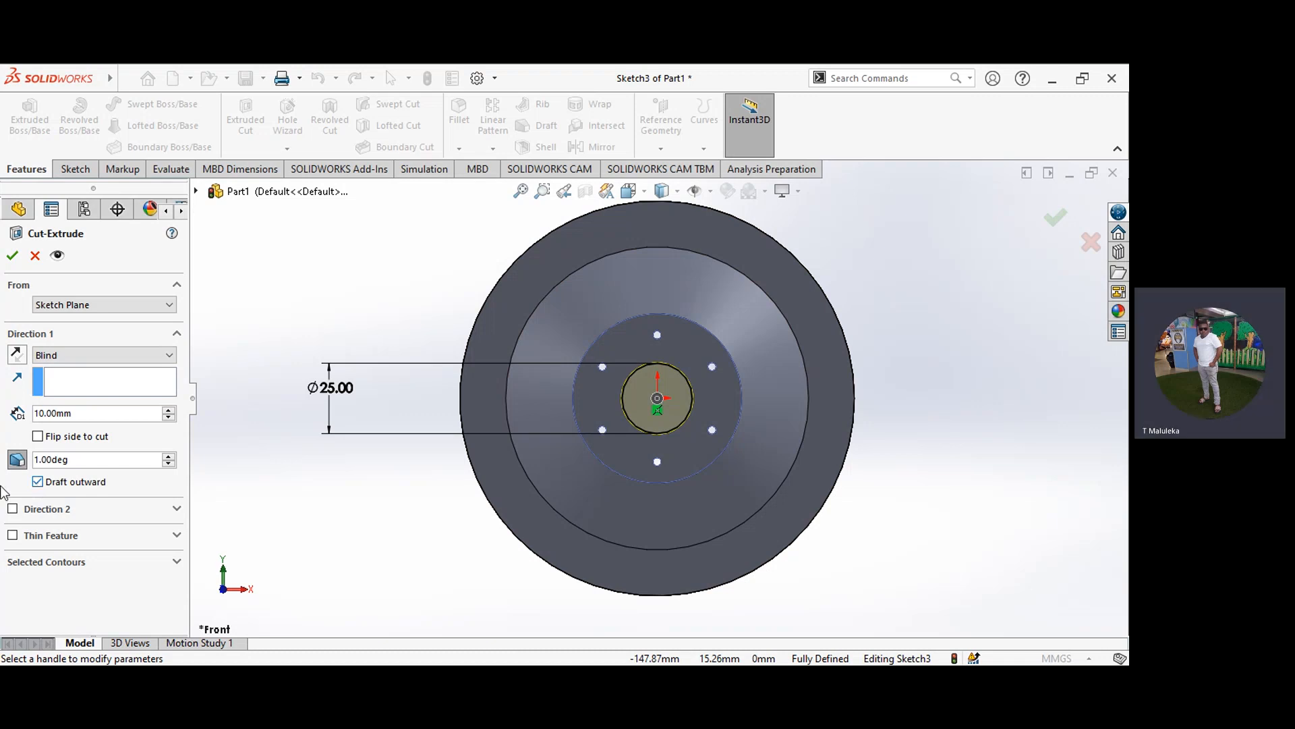
Step: Set the bore cut's draft angle to 12.44 degrees and apply the cut
left_click(70, 459)
key("BackSpace")
key("BackSpace")
key("BackSpace")
key("BackSpace")
key("BackSpace")
key("BackSpace")
key("BackSpace")
type("12")
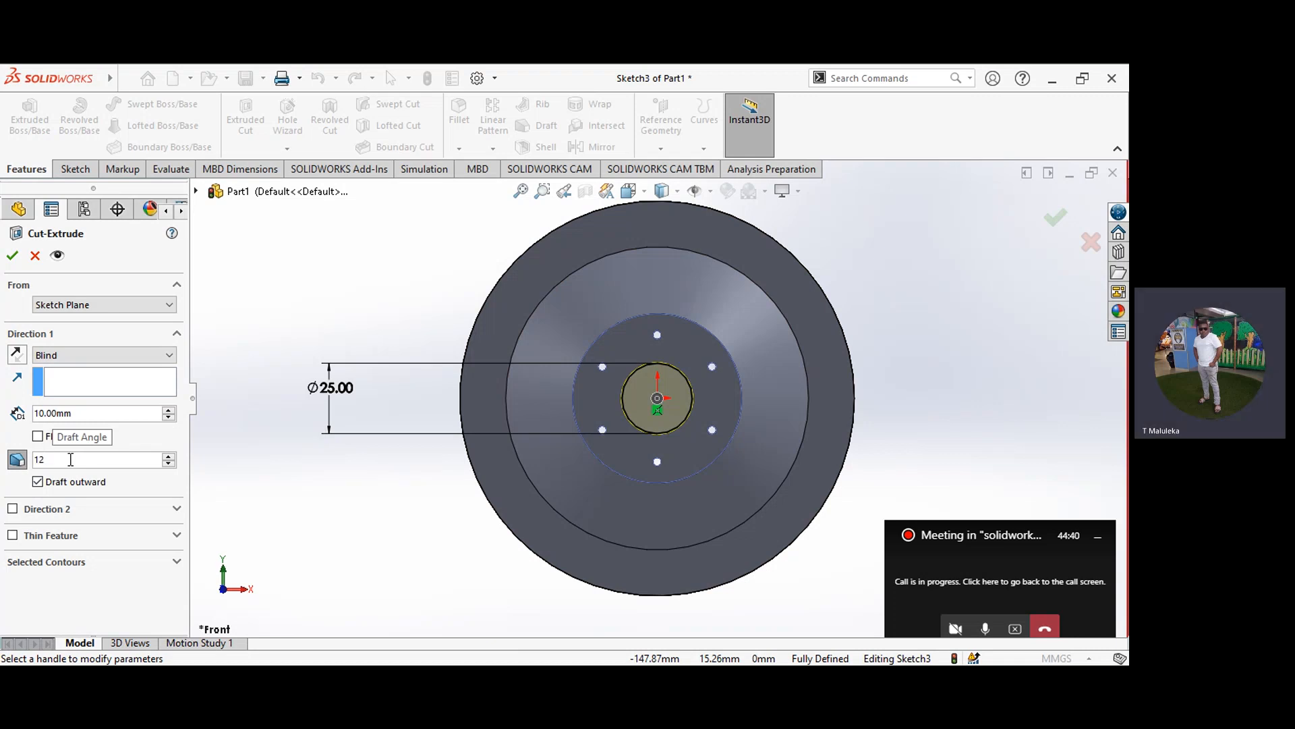
type(".44")
key("Return")
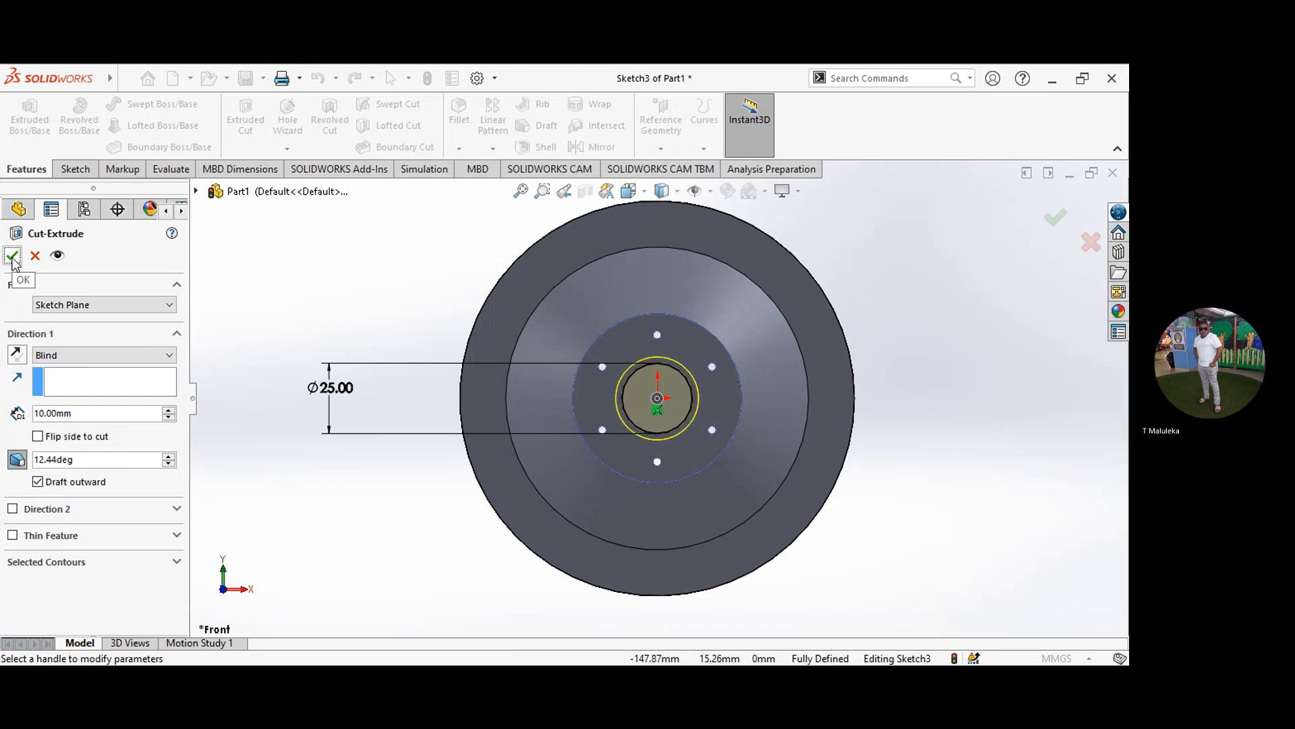
left_click(12, 257)
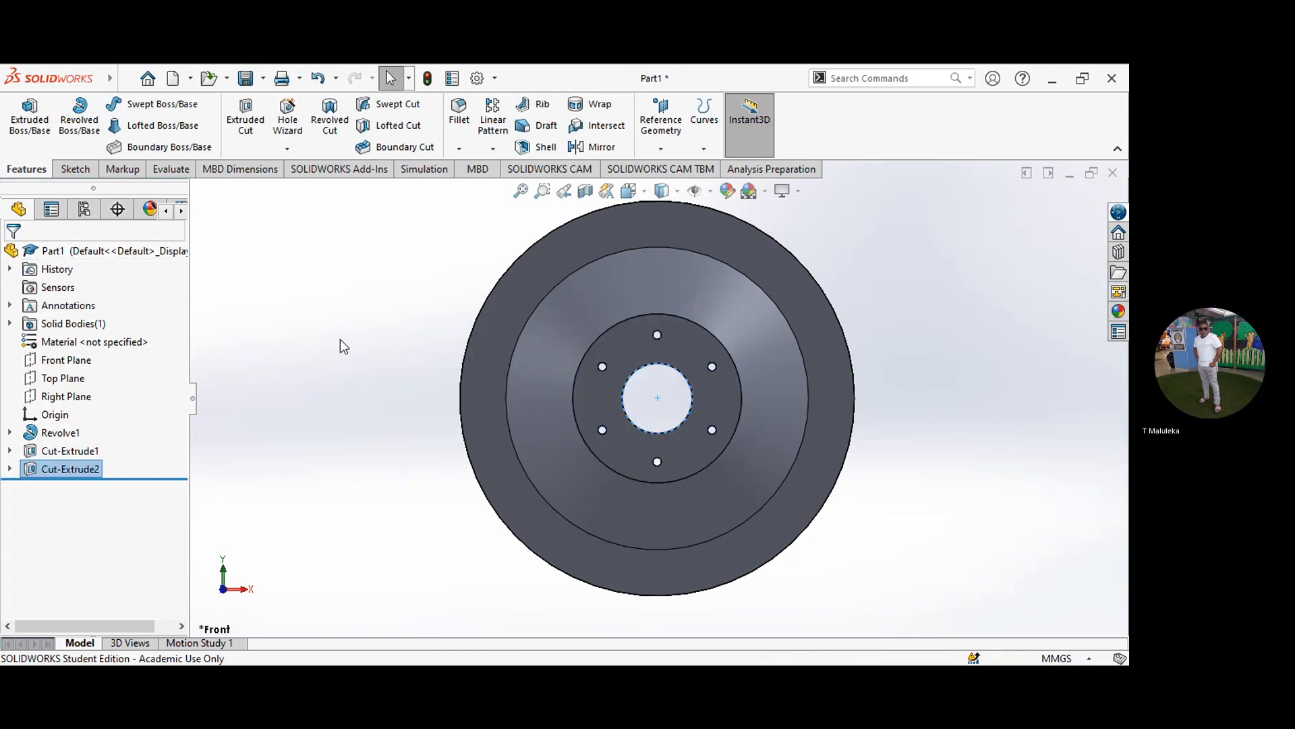
Step: Orient the wheel to the Back view
left_click(642, 193)
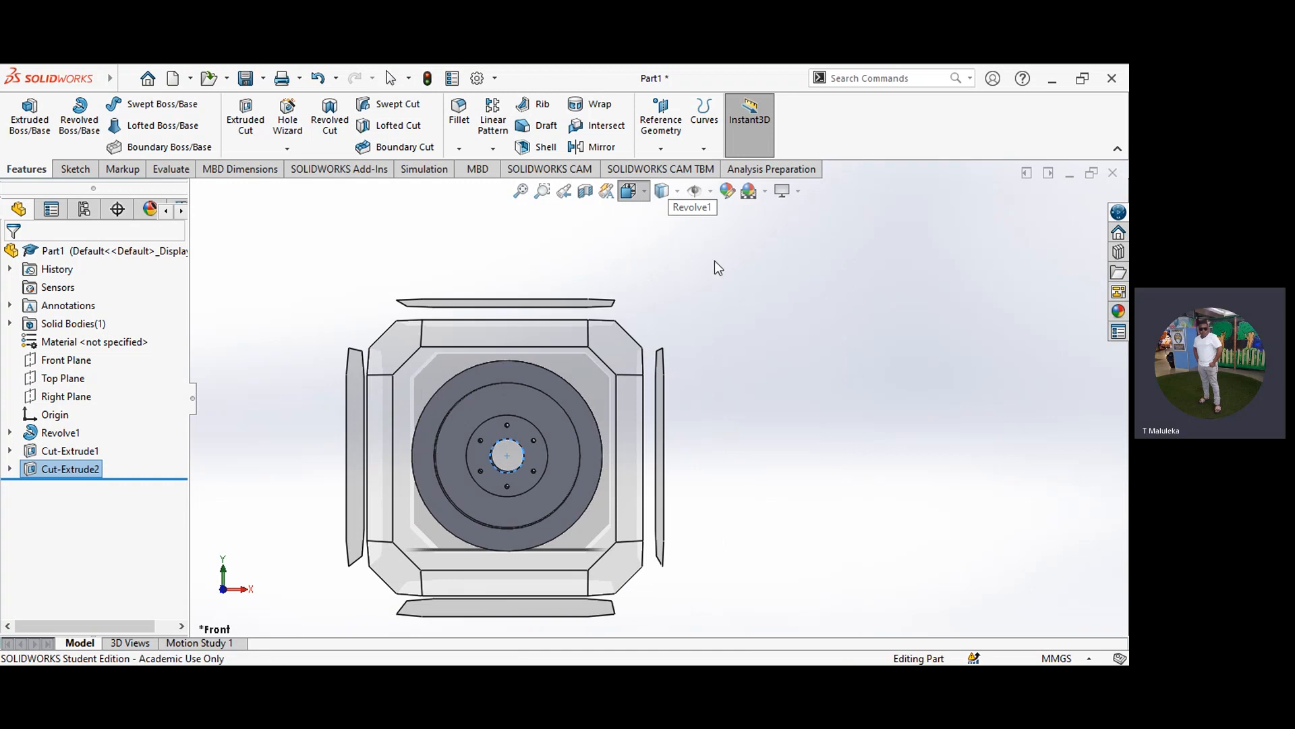
key("ctrl+2")
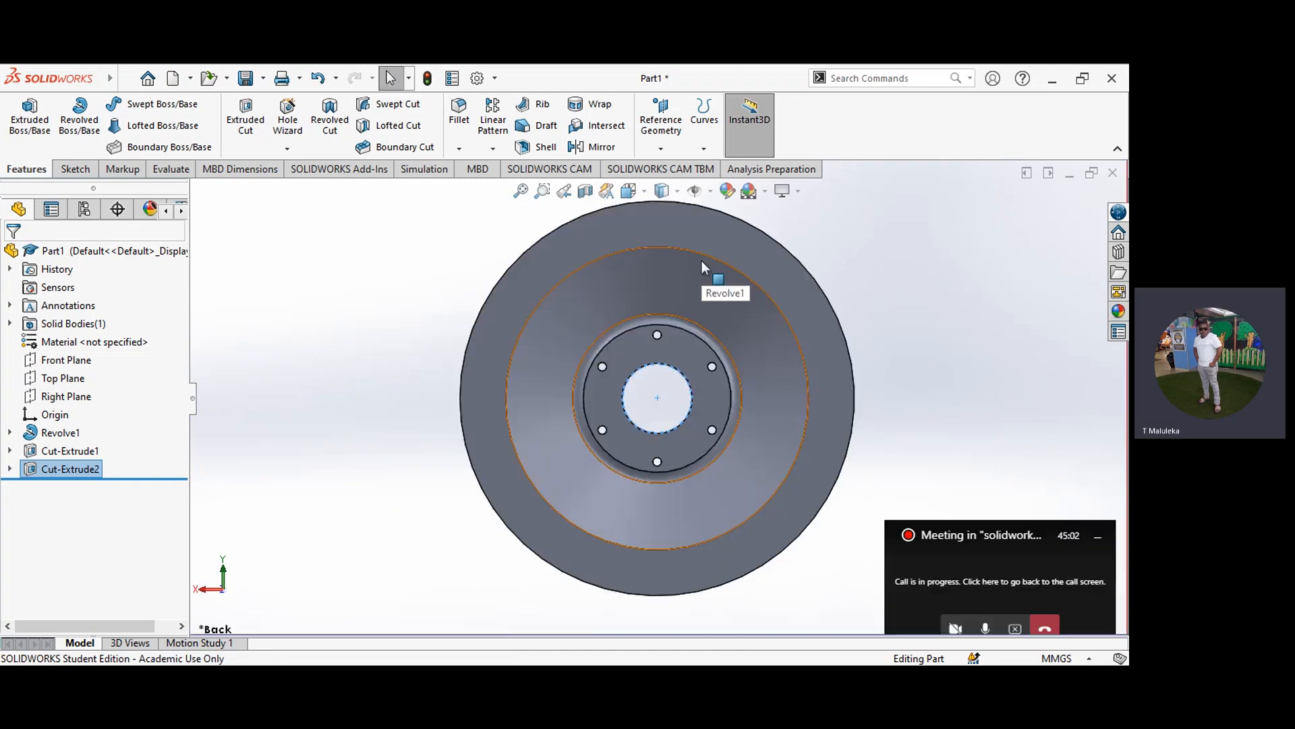
Step: Compare the bore on the wheel's Front and Back views
left_click(852, 255)
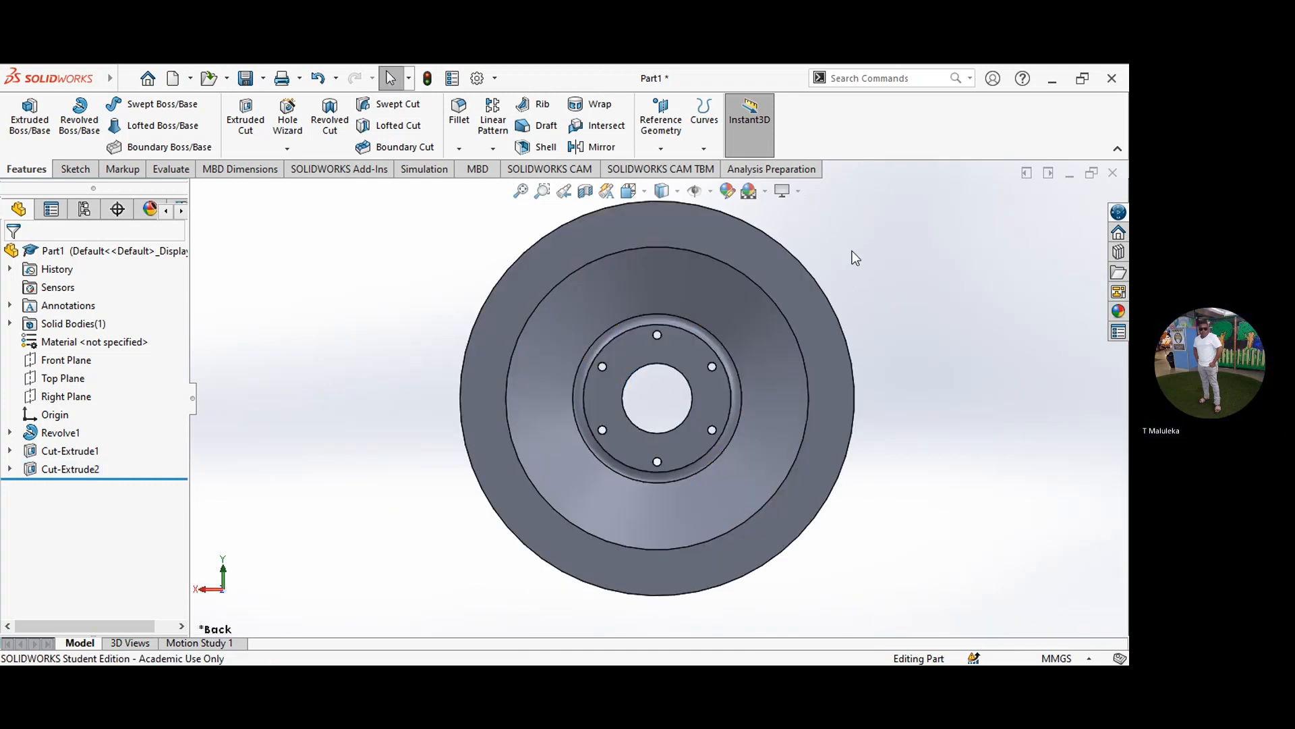
left_click(641, 192)
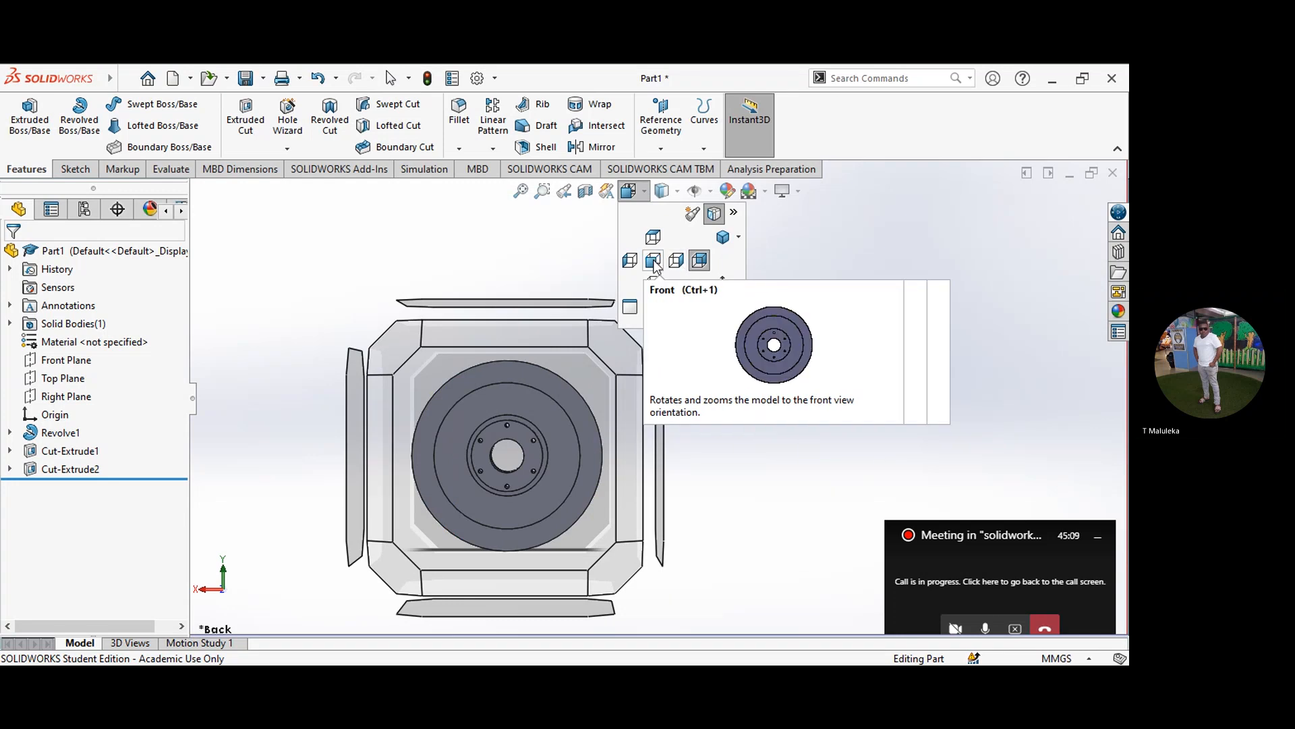
left_click(653, 262)
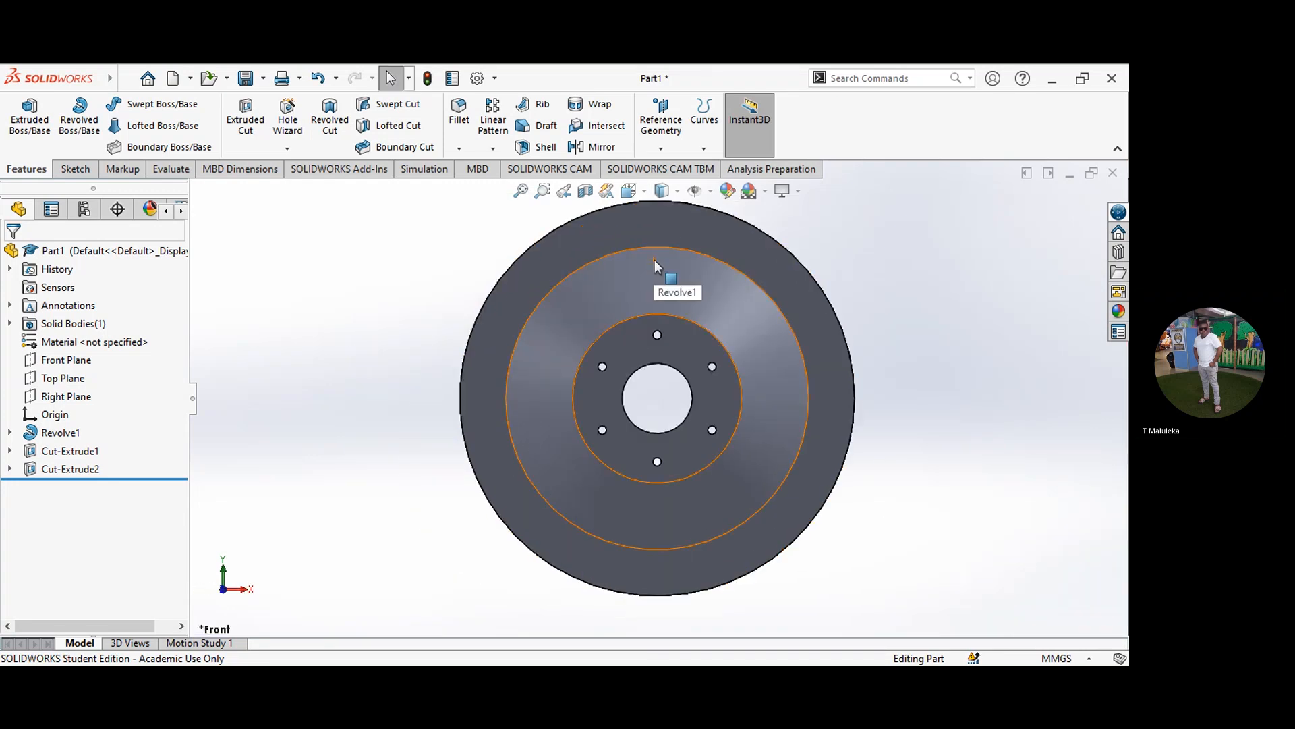
left_click(645, 192)
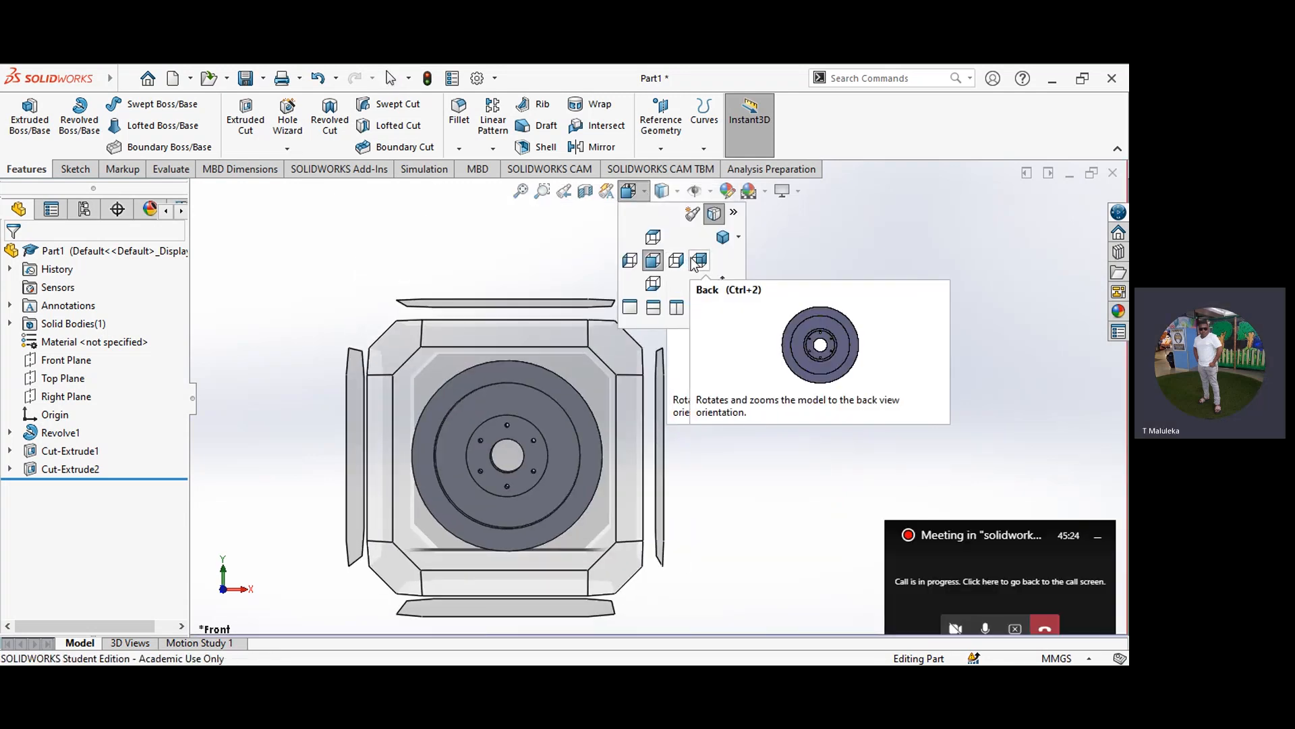
left_click(693, 259)
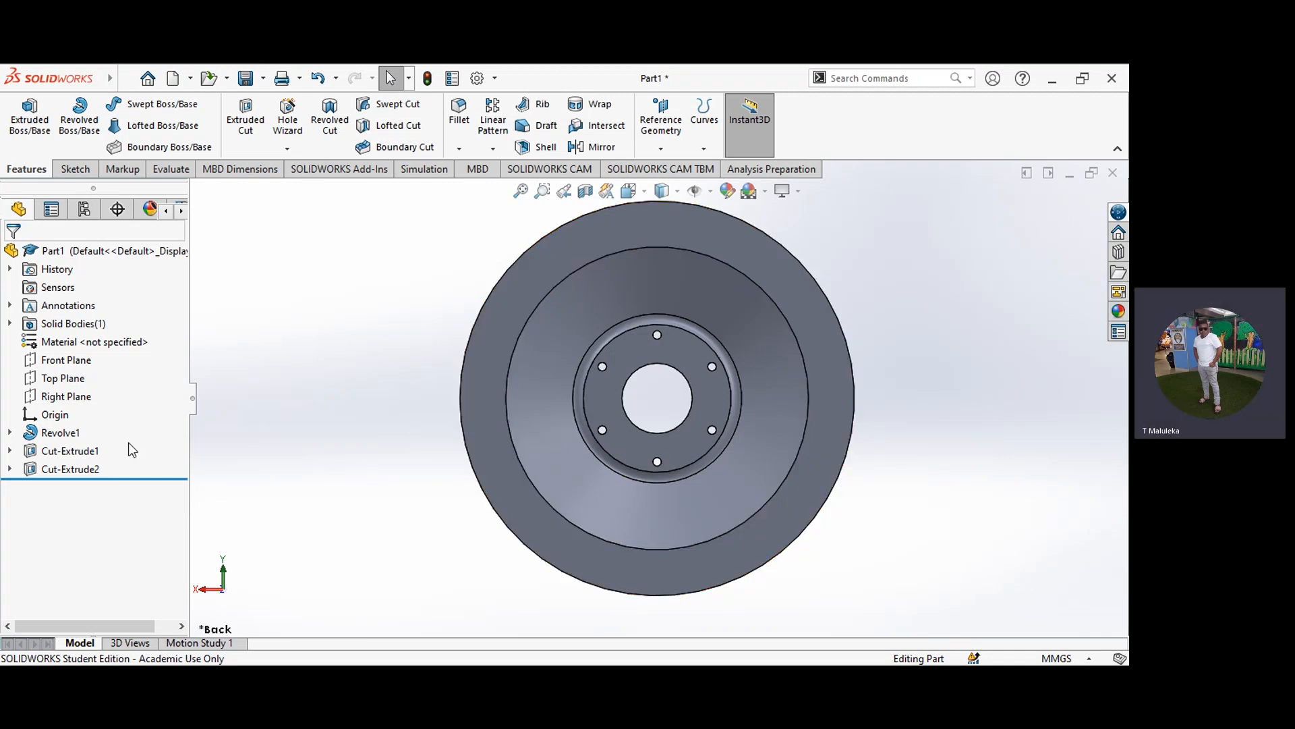
left_click(87, 472)
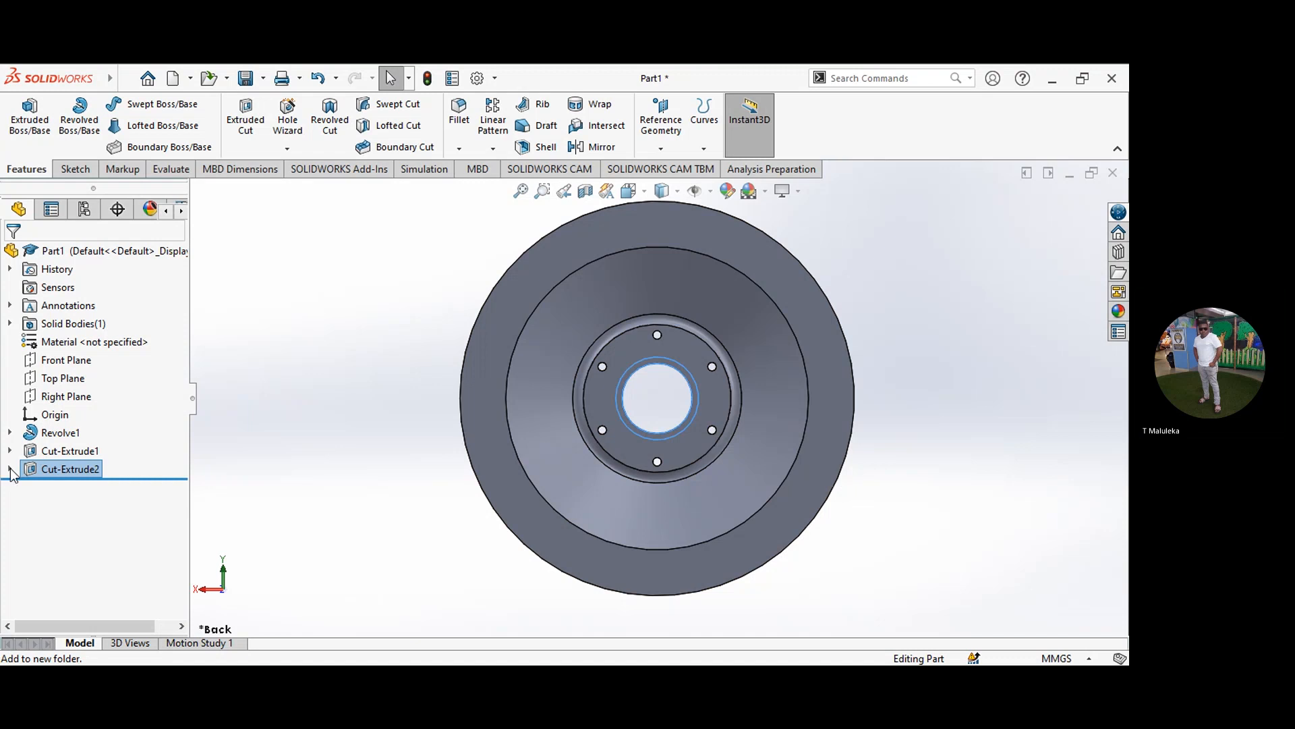
left_click(10, 470)
left_click(62, 494)
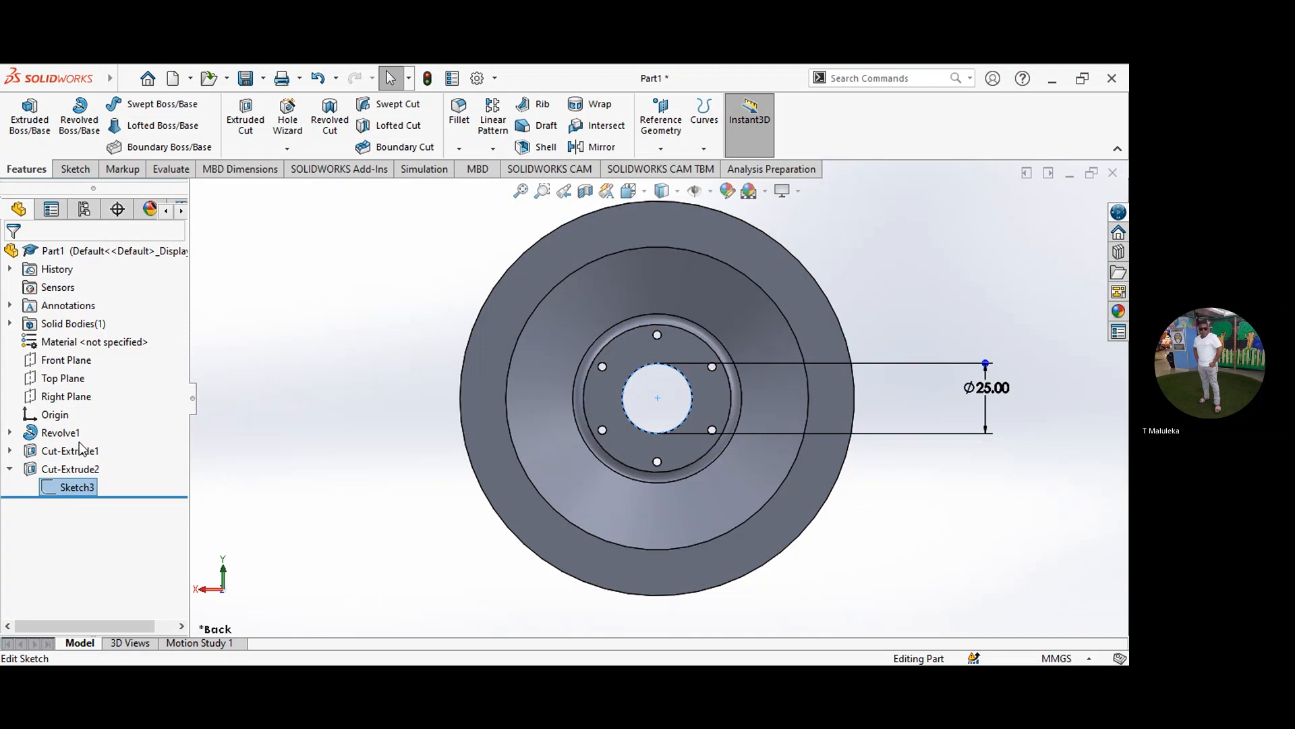
key("ctrl+1")
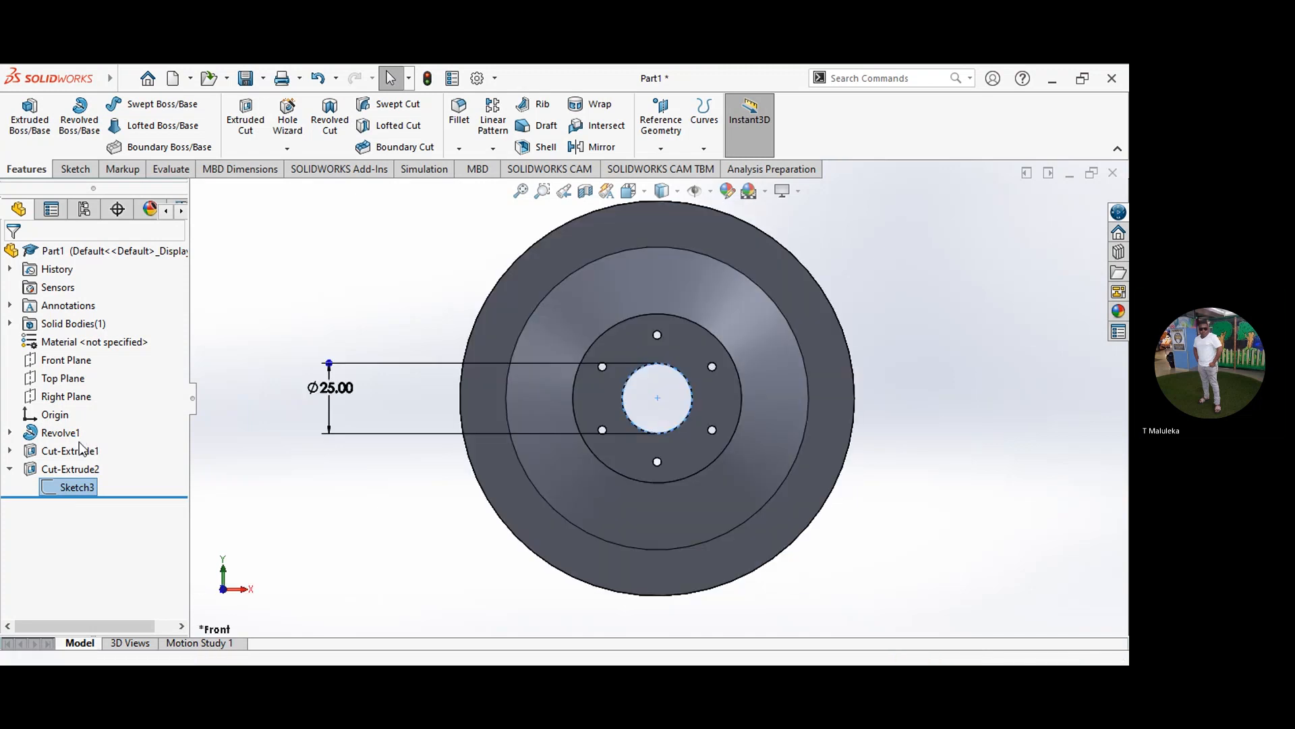
left_click(80, 447)
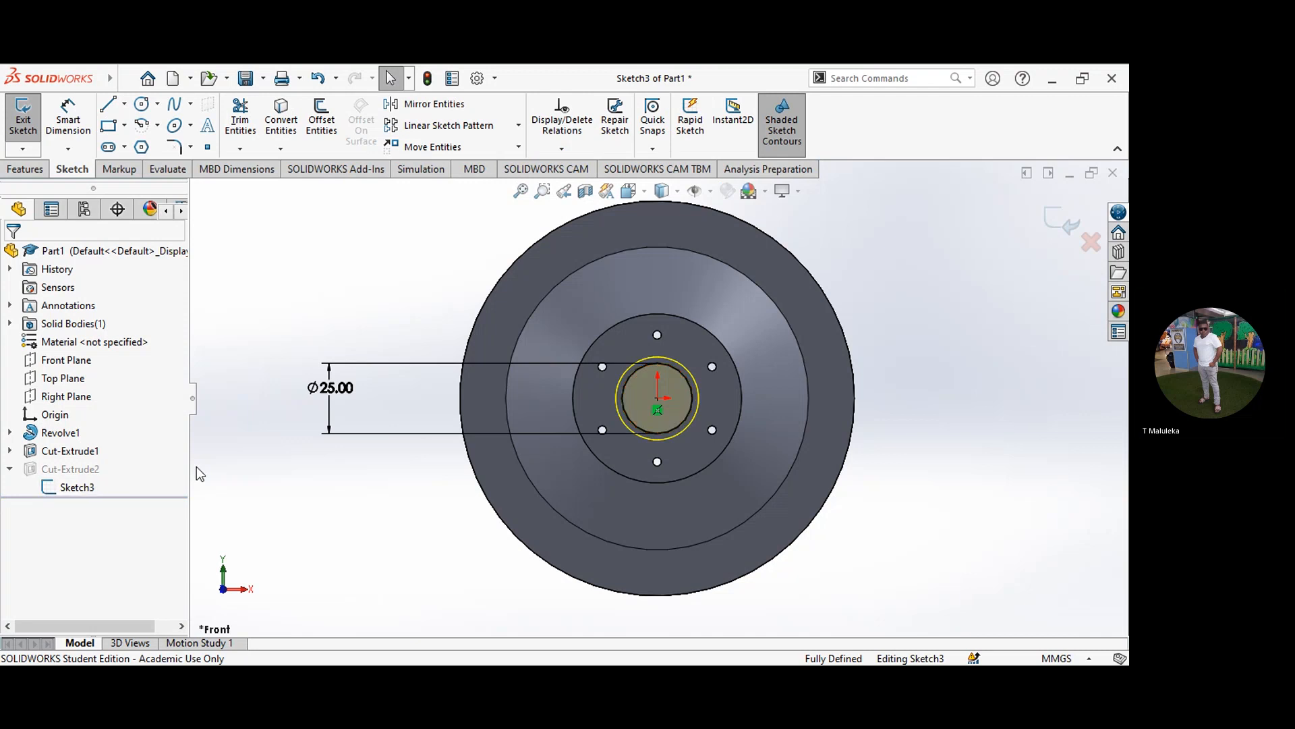
left_click(618, 390)
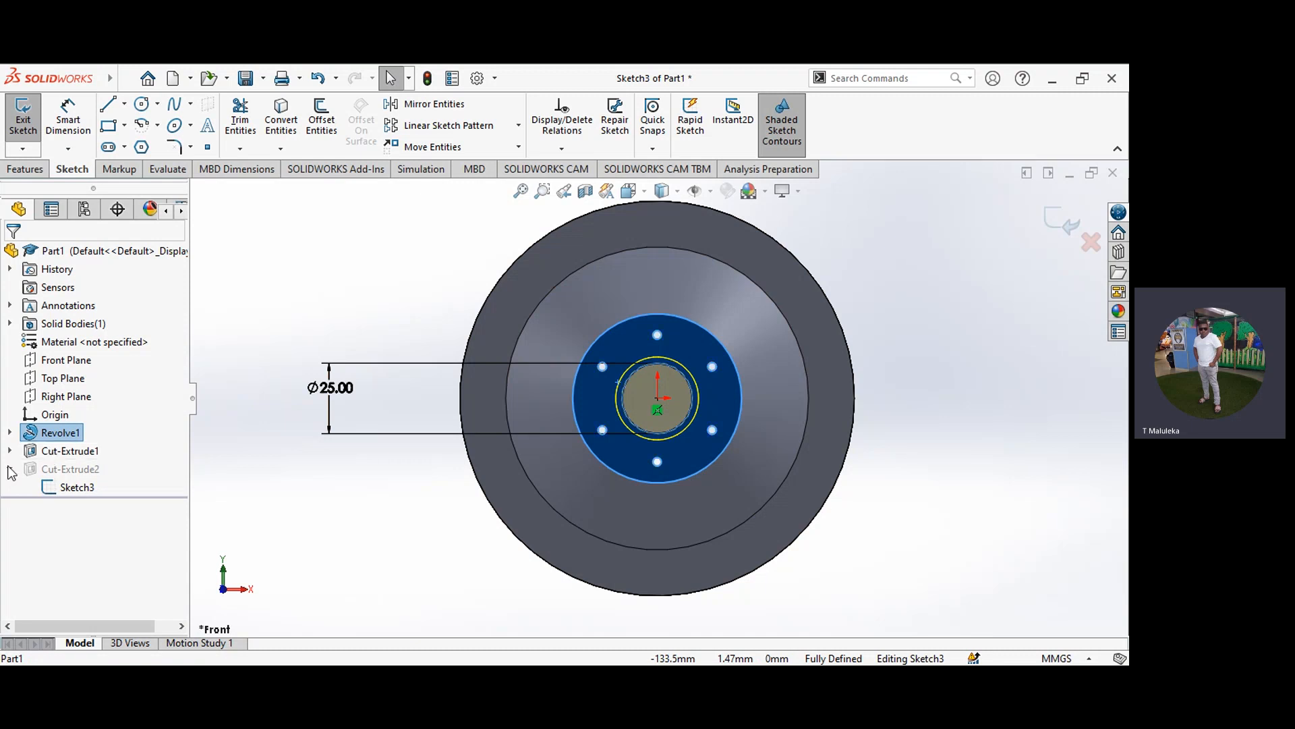
left_click(59, 488)
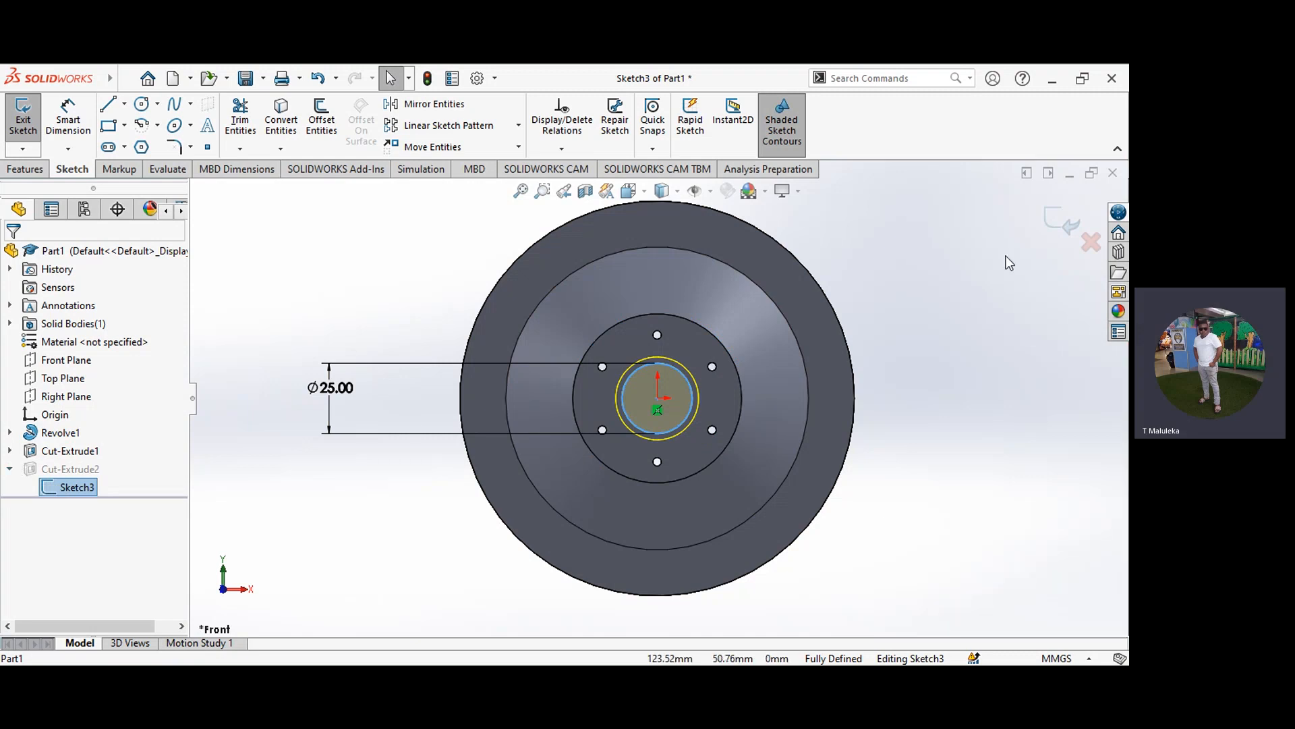
left_click(1088, 241)
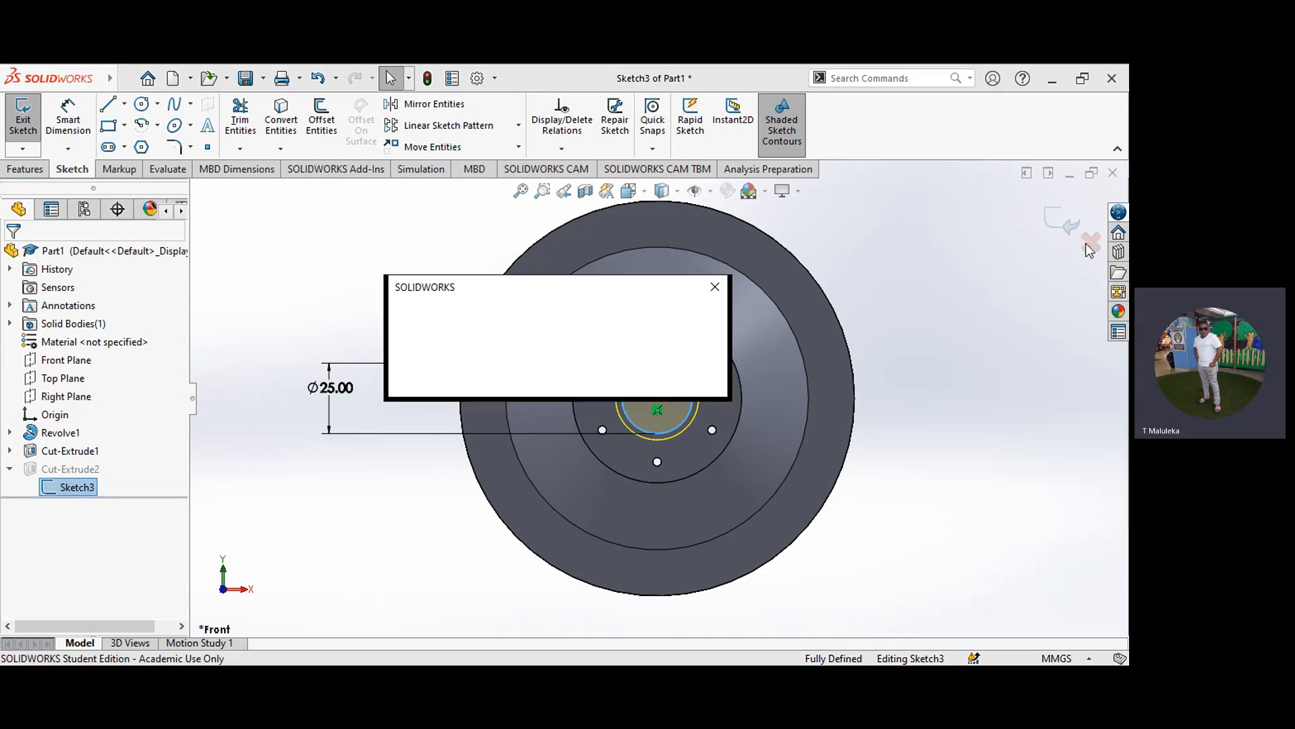
left_click(606, 380)
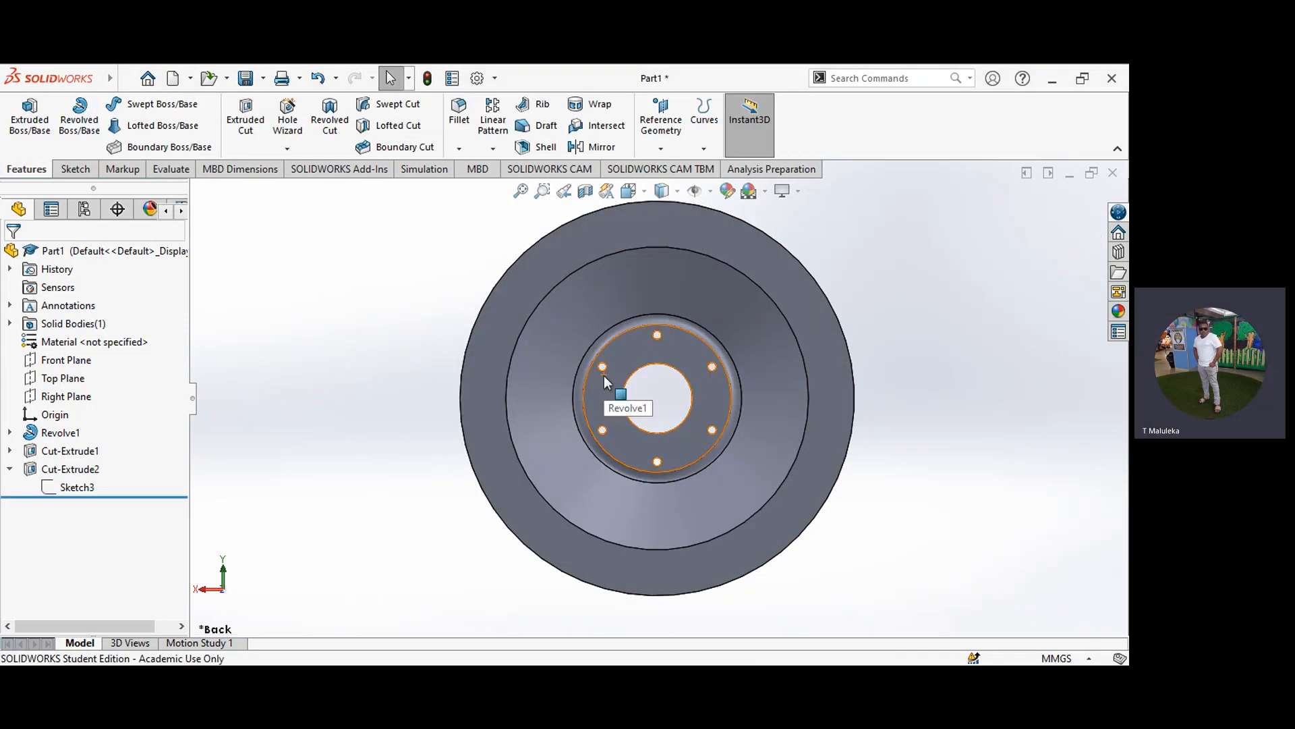
Step: Edit the drafted bore cut to run Through All from the sketch plane, with Flip side to cut off
left_click(71, 469)
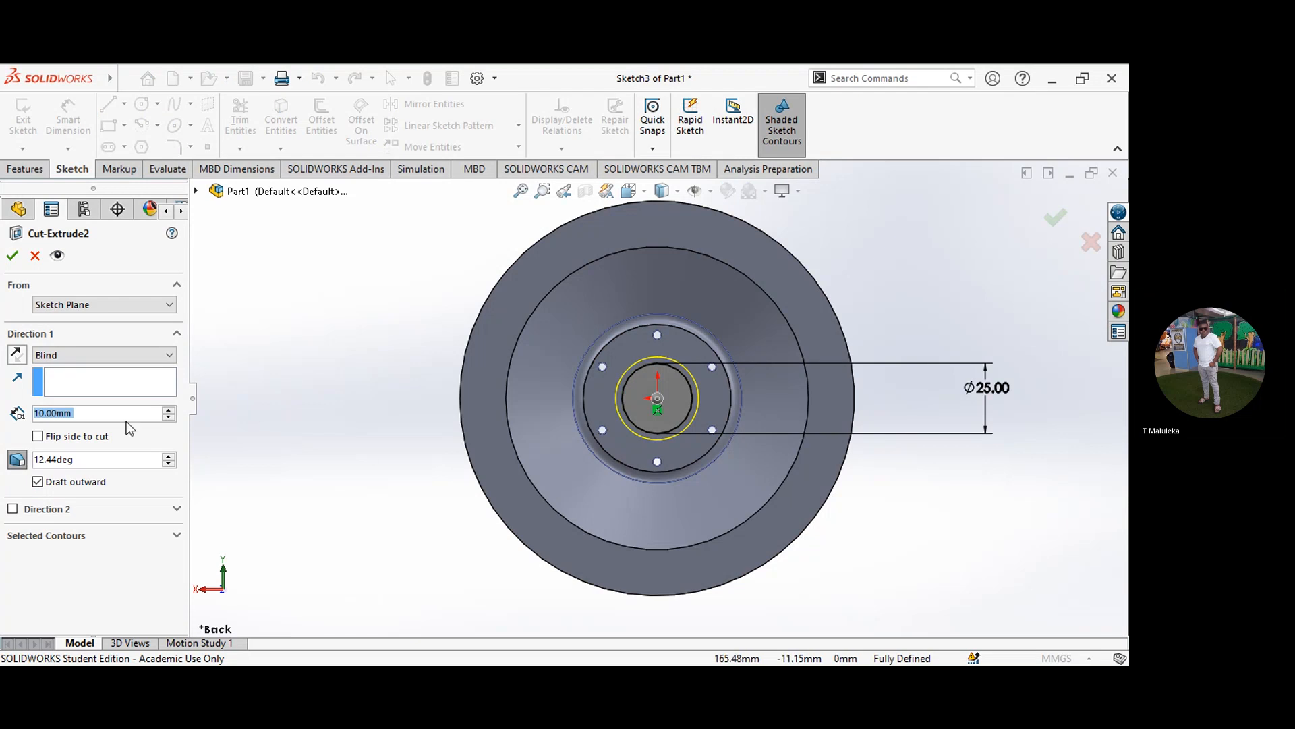
left_click(38, 437)
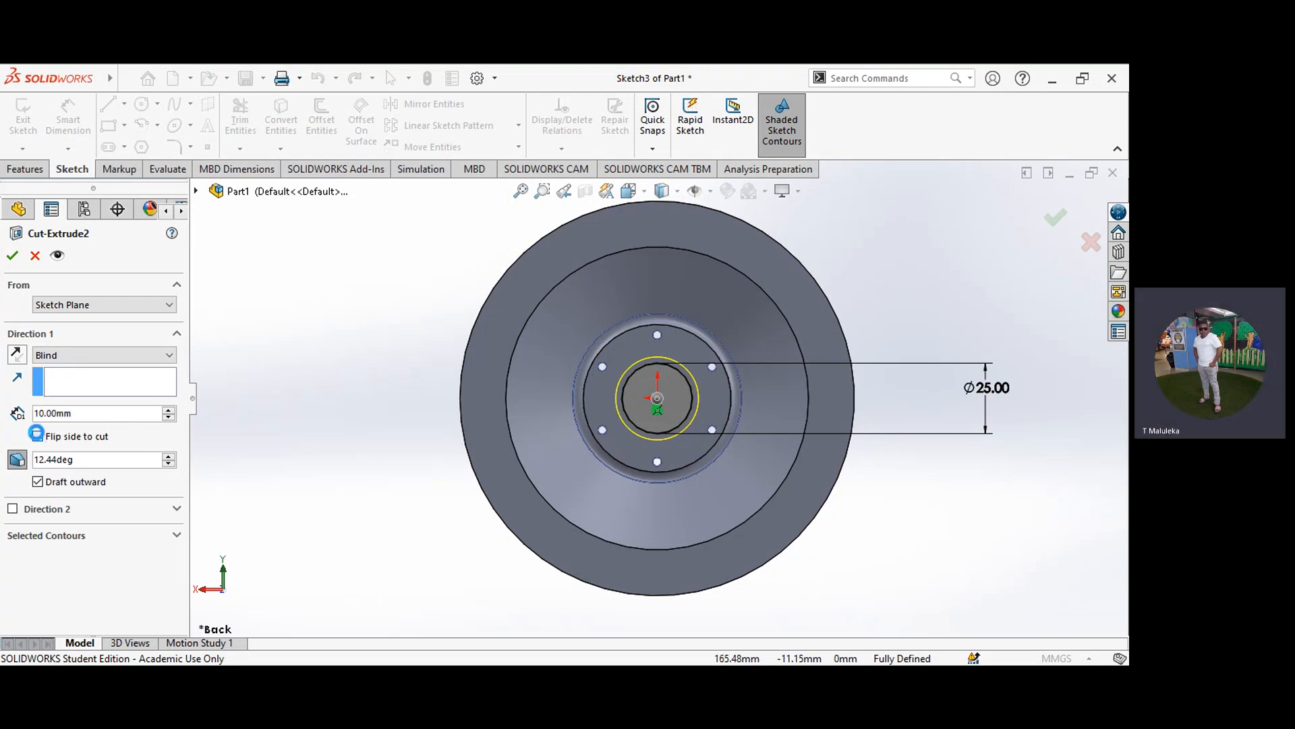
left_click(38, 436)
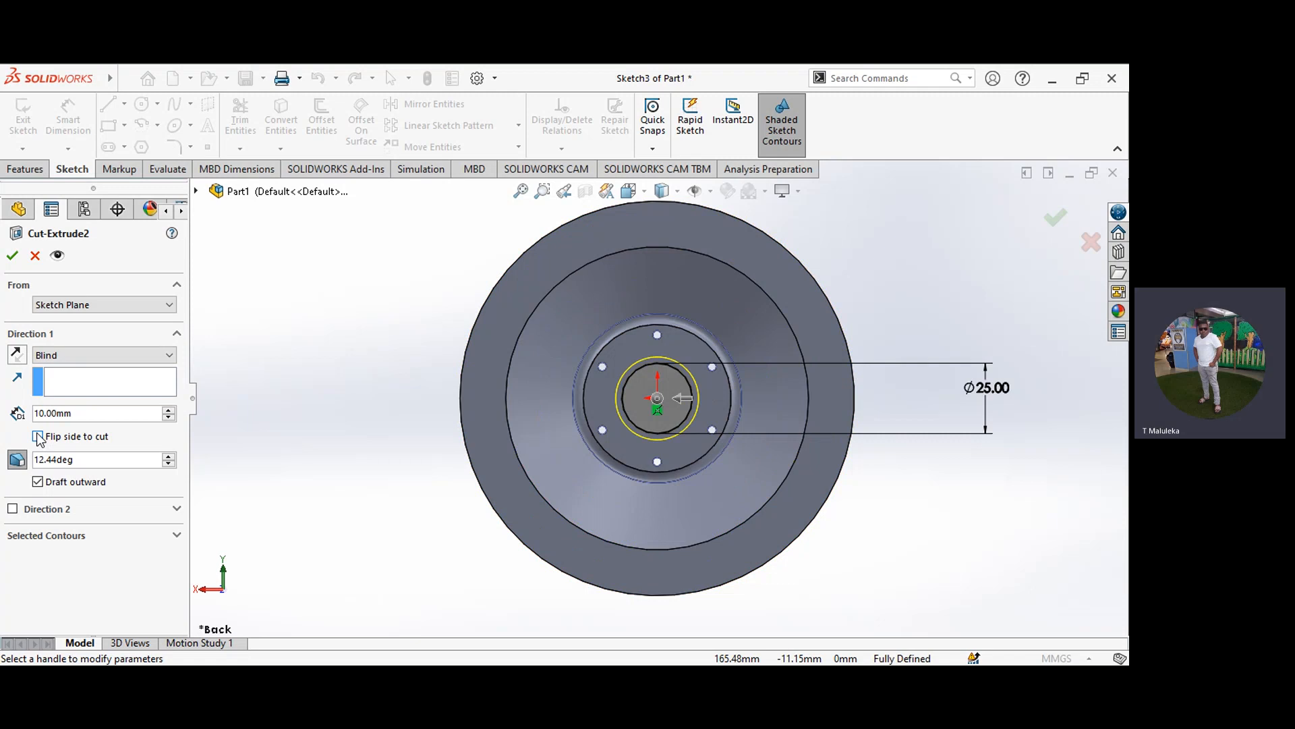
left_click(38, 436)
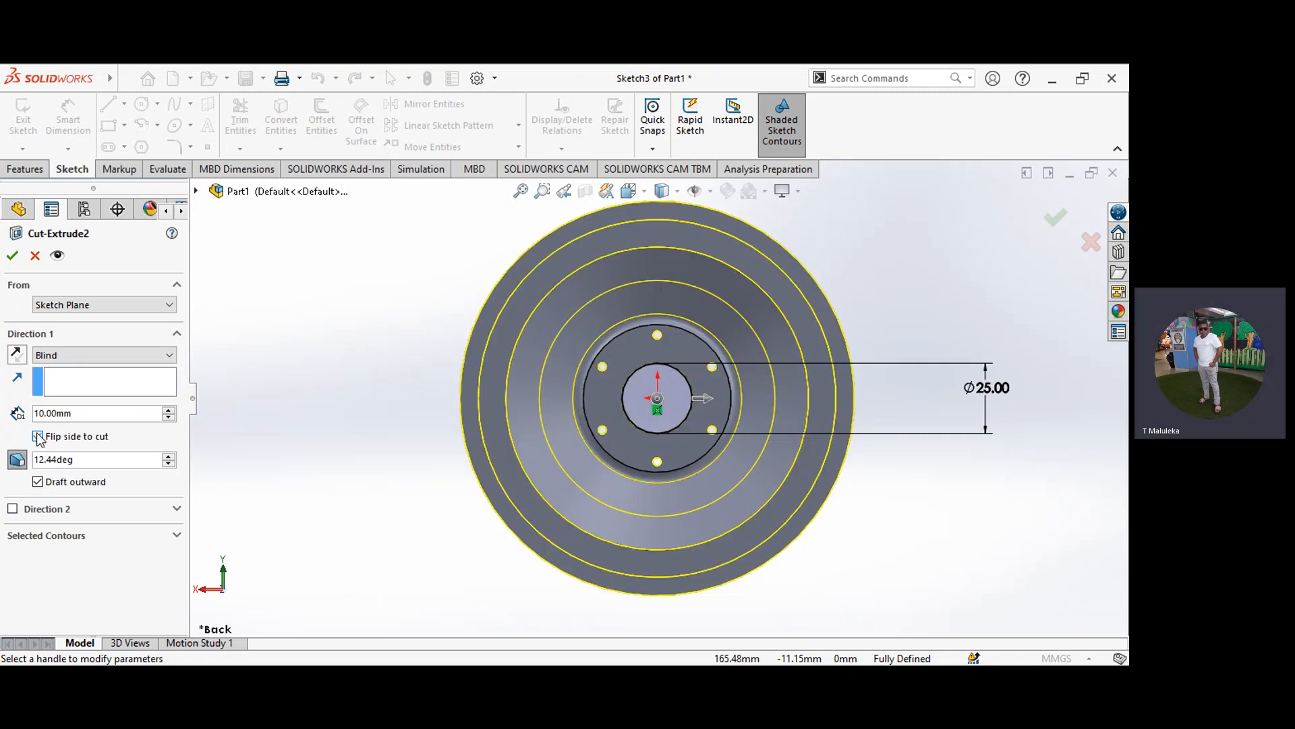
left_click(144, 356)
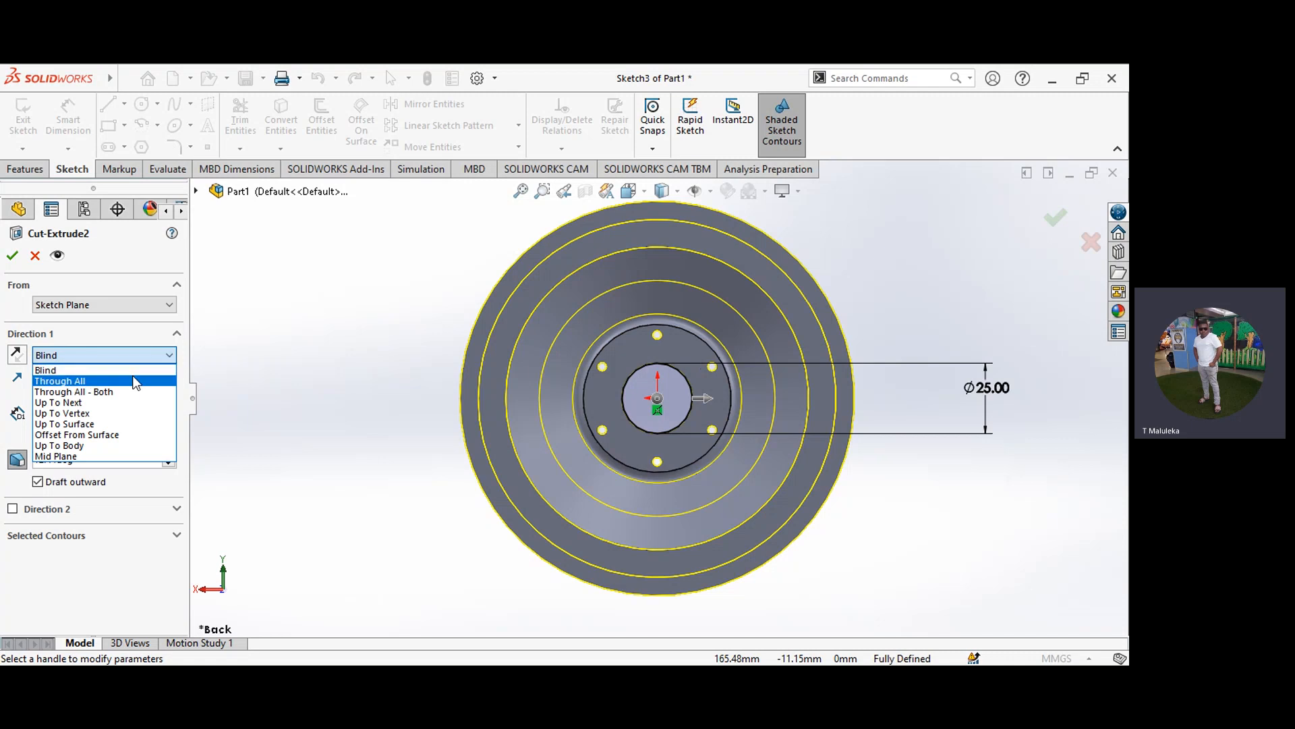
left_click(135, 381)
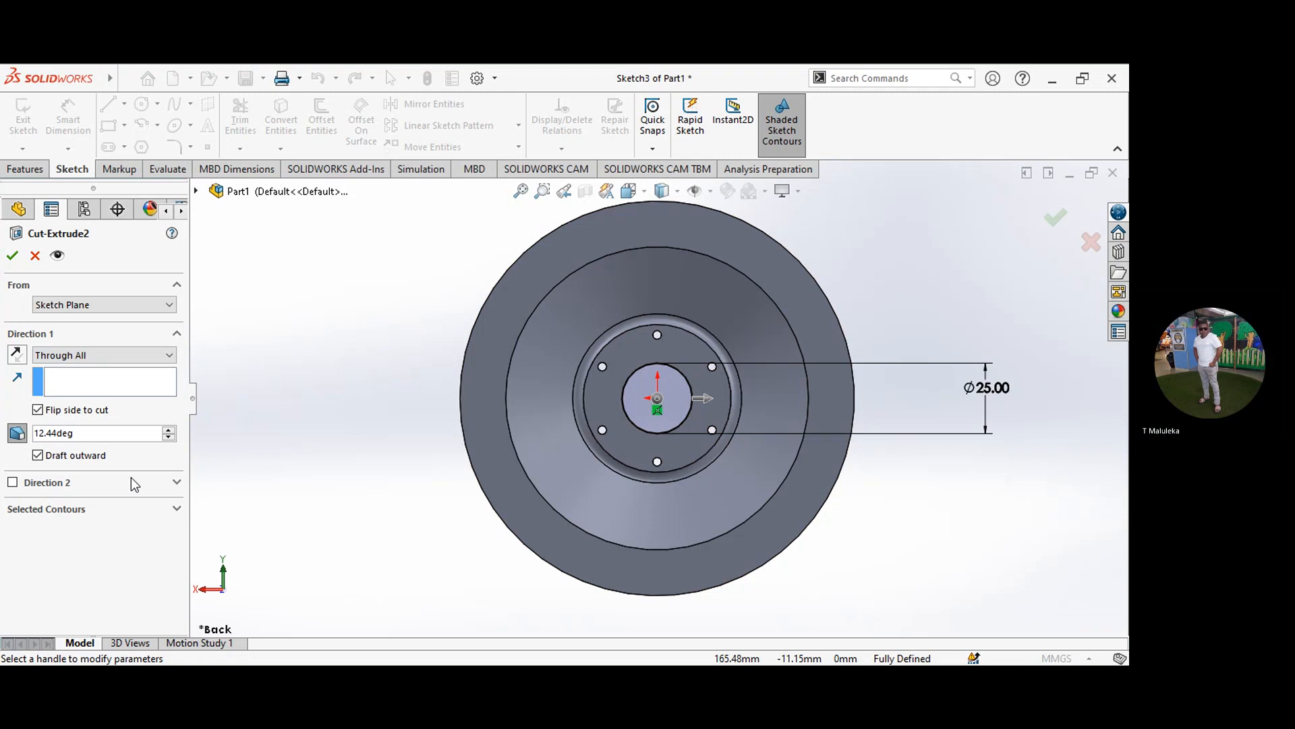
left_click(37, 410)
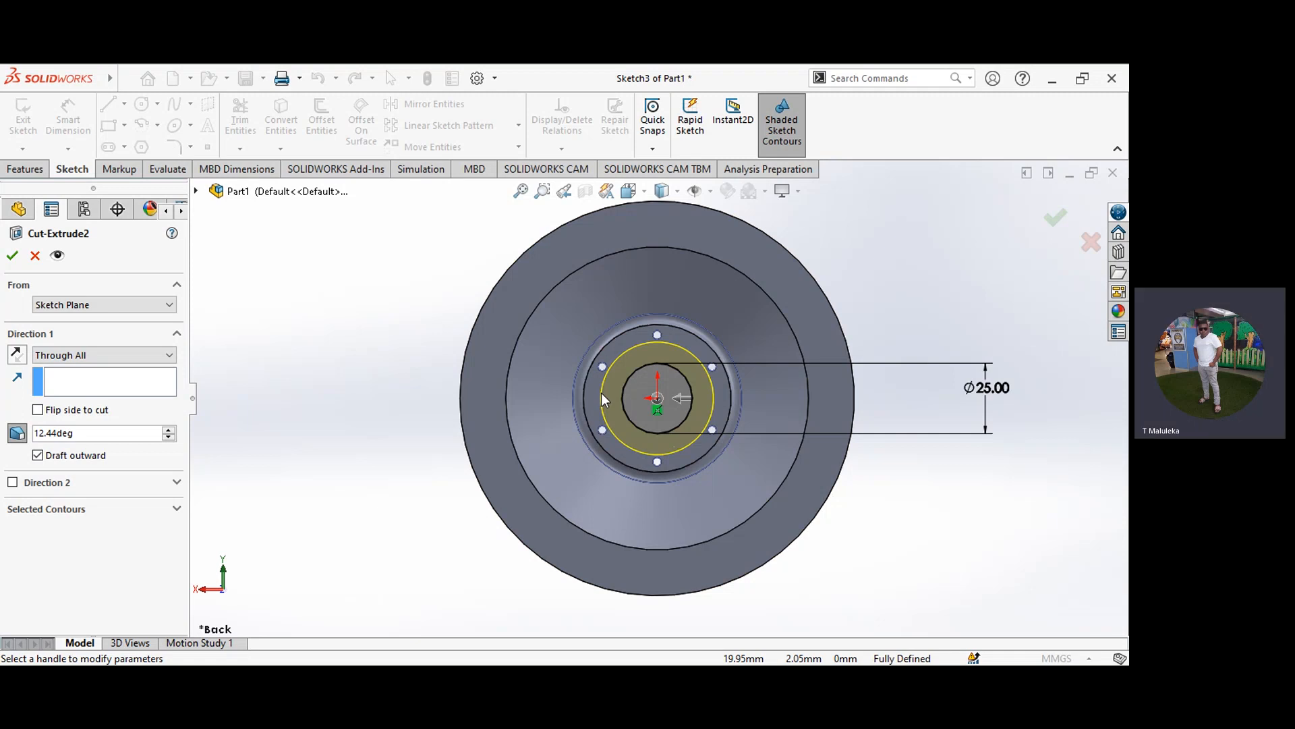
left_click(12, 257)
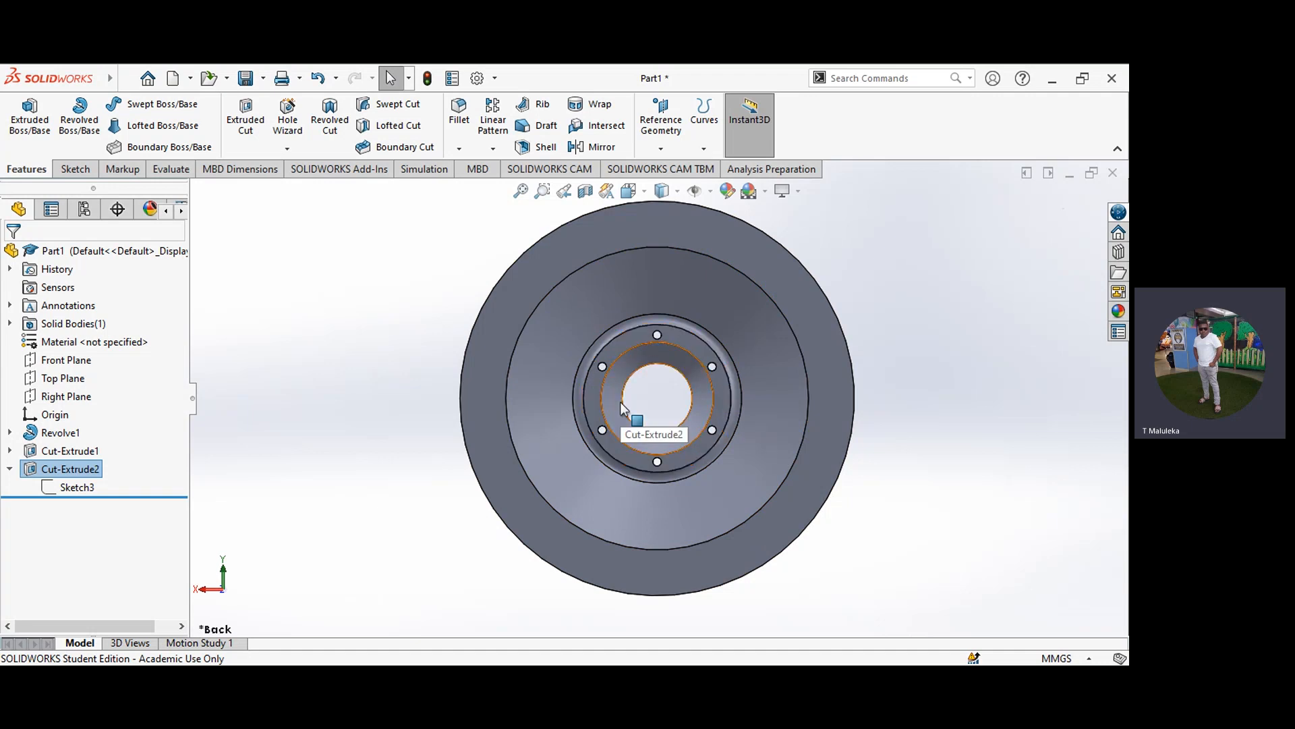
Step: Inspect the through-all tapered bore from the Front and Back, ending in the Front view
left_click(641, 191)
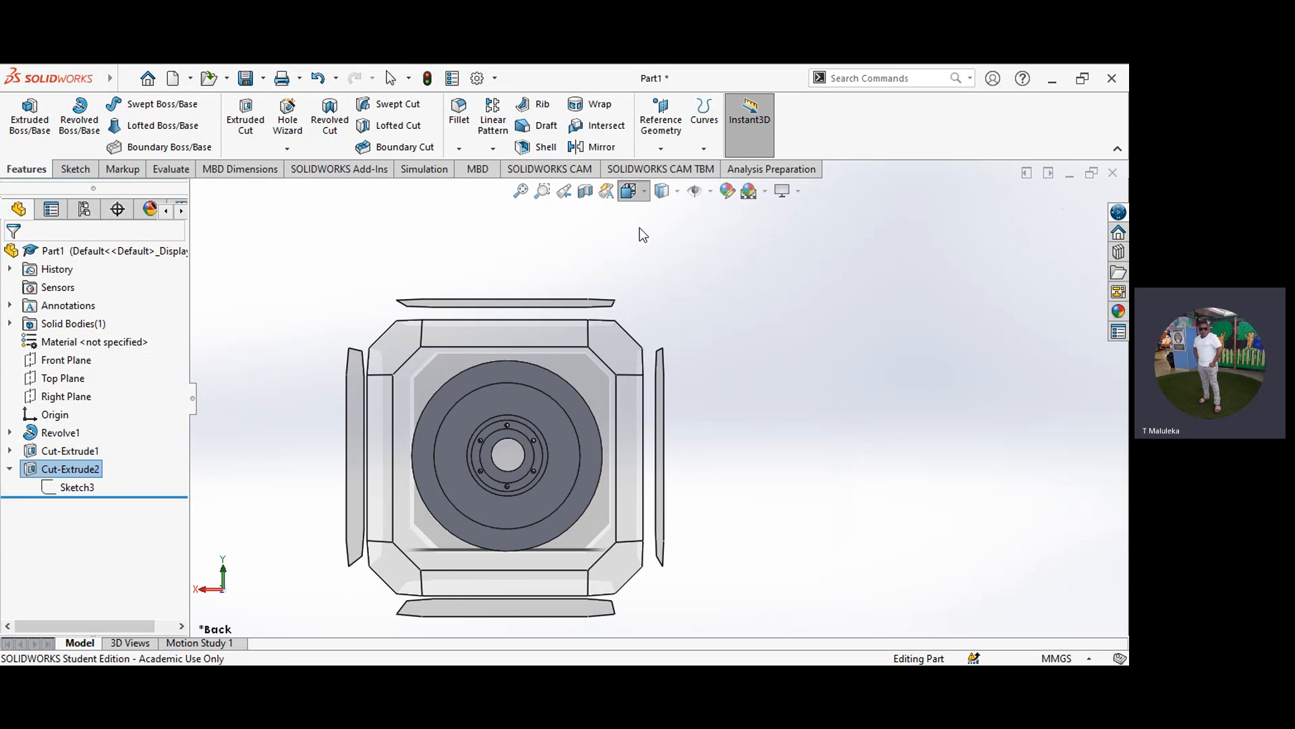
left_click(653, 260)
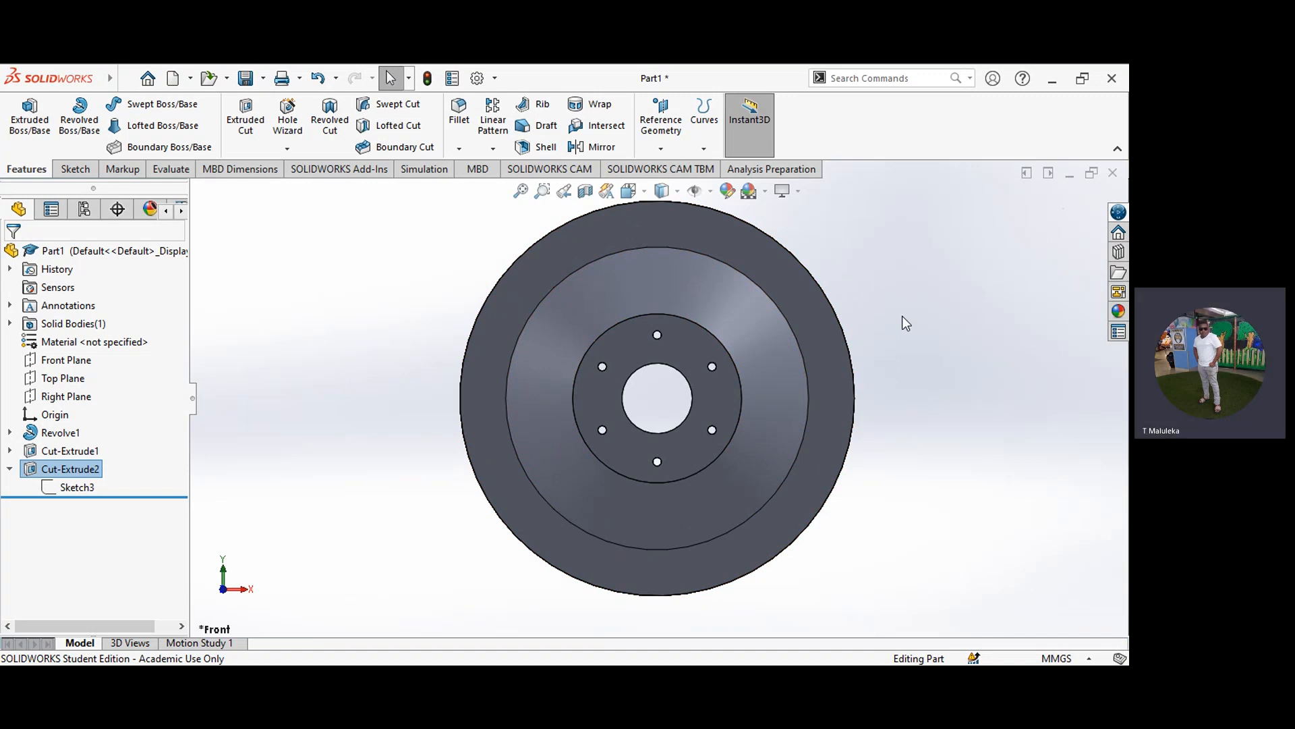
left_click(645, 192)
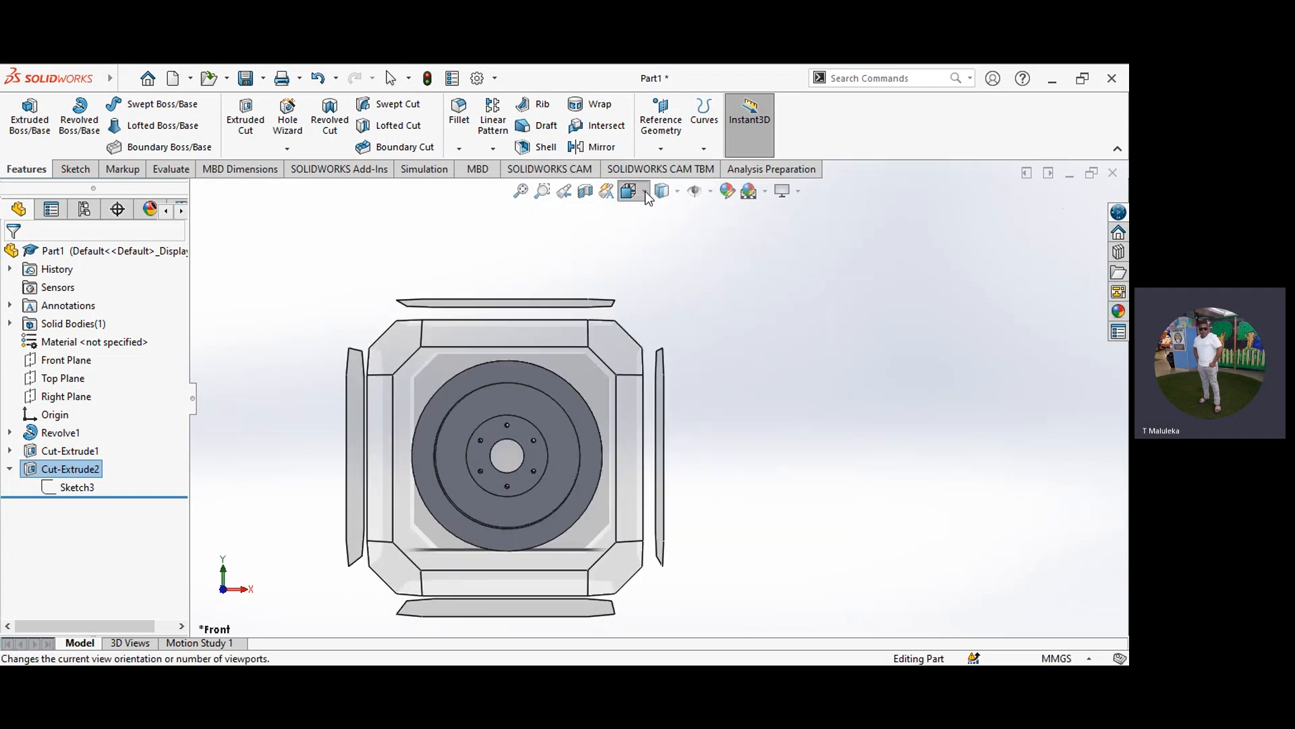
left_click(698, 257)
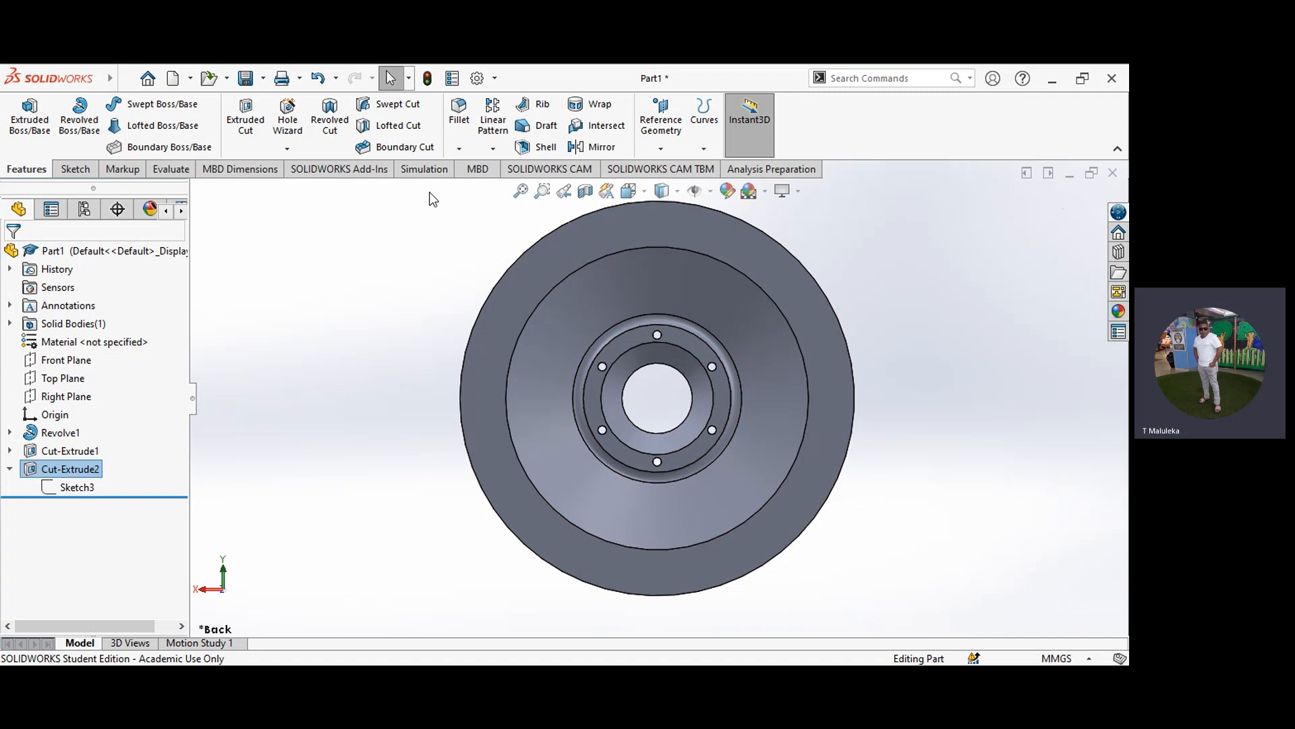
left_click(643, 192)
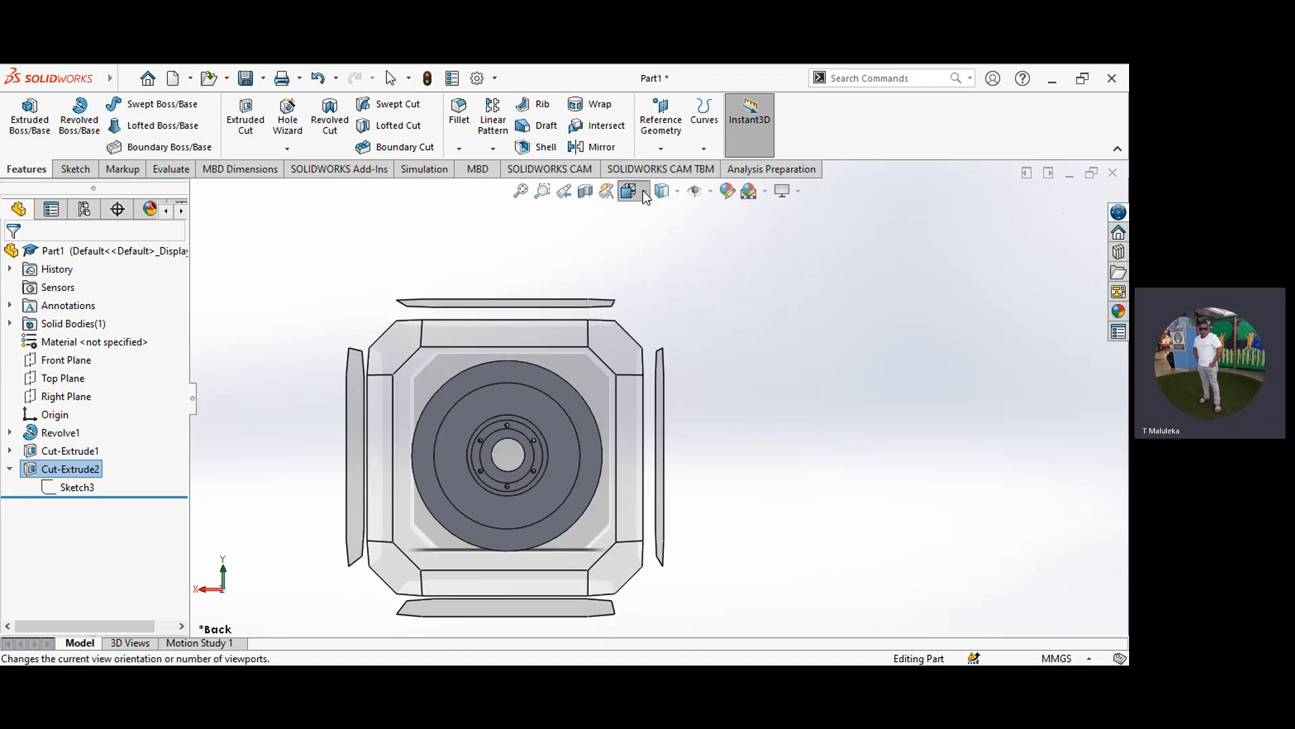
left_click(655, 258)
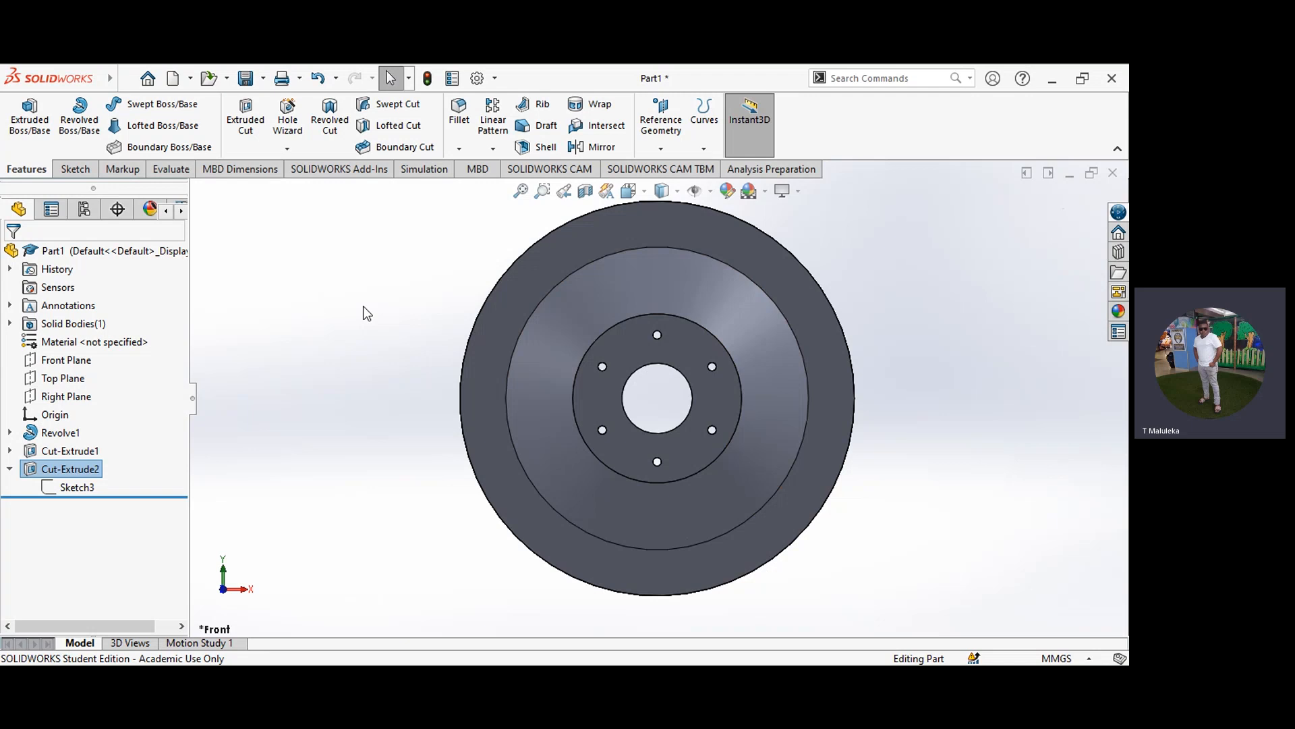
Step: Assign Plain Carbon Steel as the wheel's material
left_click(124, 341)
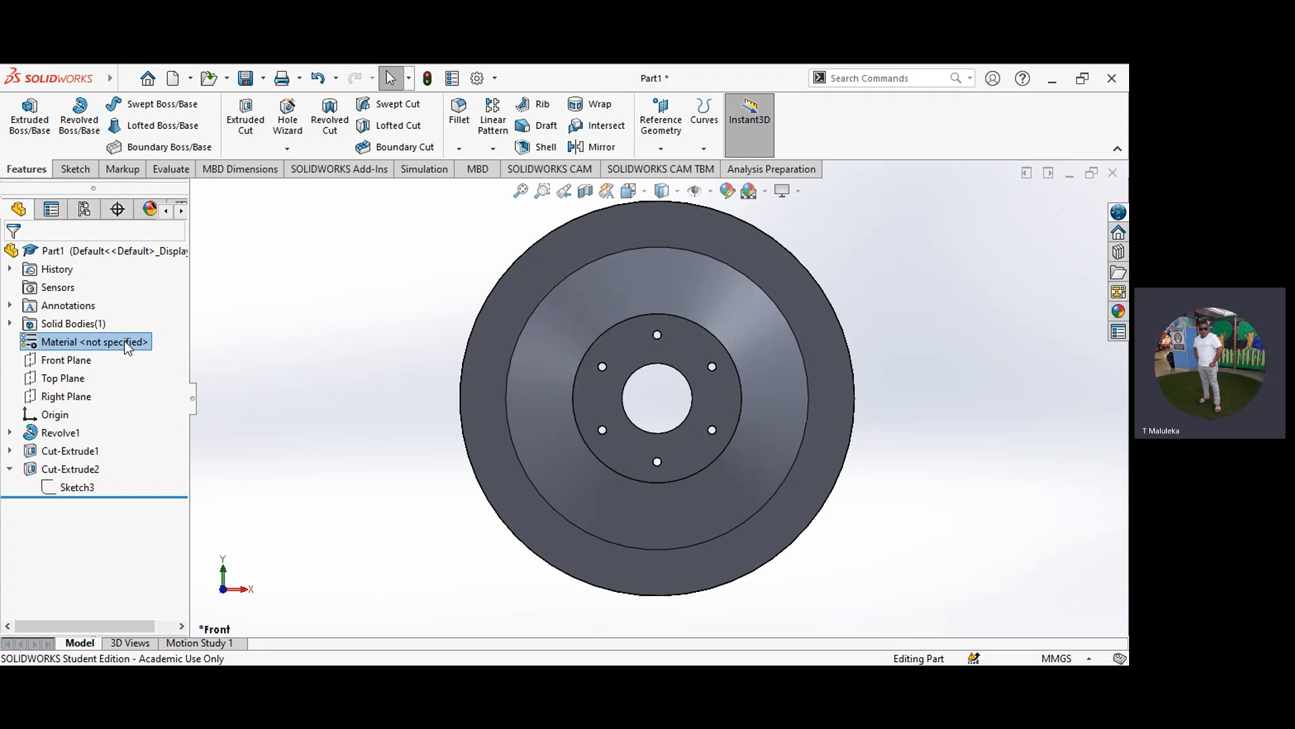
right_click(124, 342)
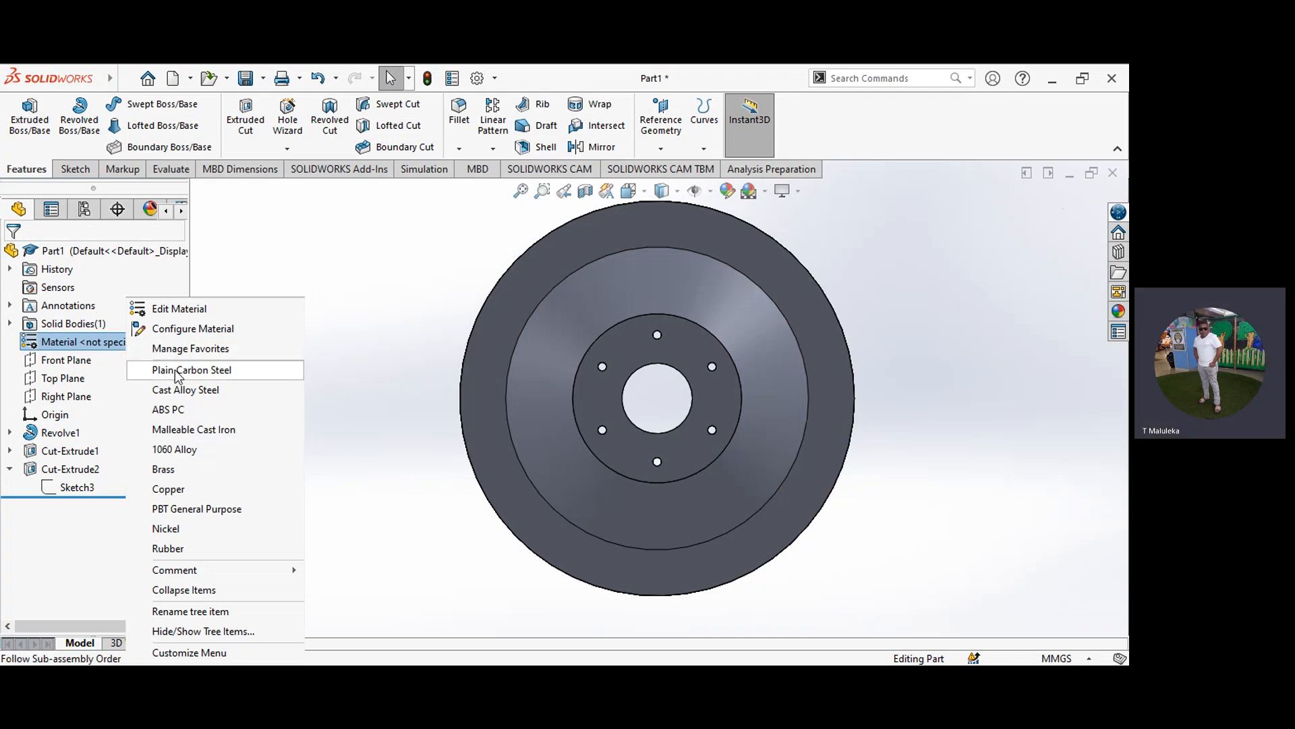
left_click(176, 370)
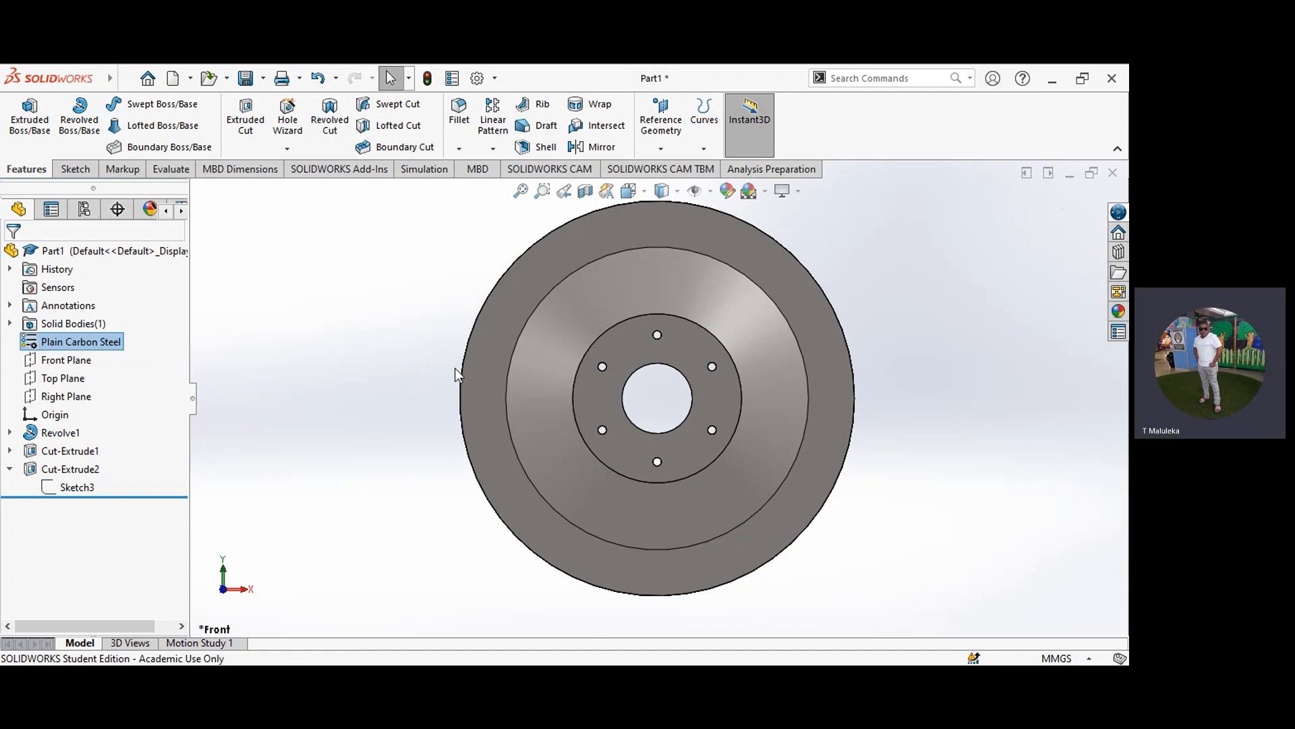
Step: Evaluate the wheel's mass properties and close the report
left_click(179, 173)
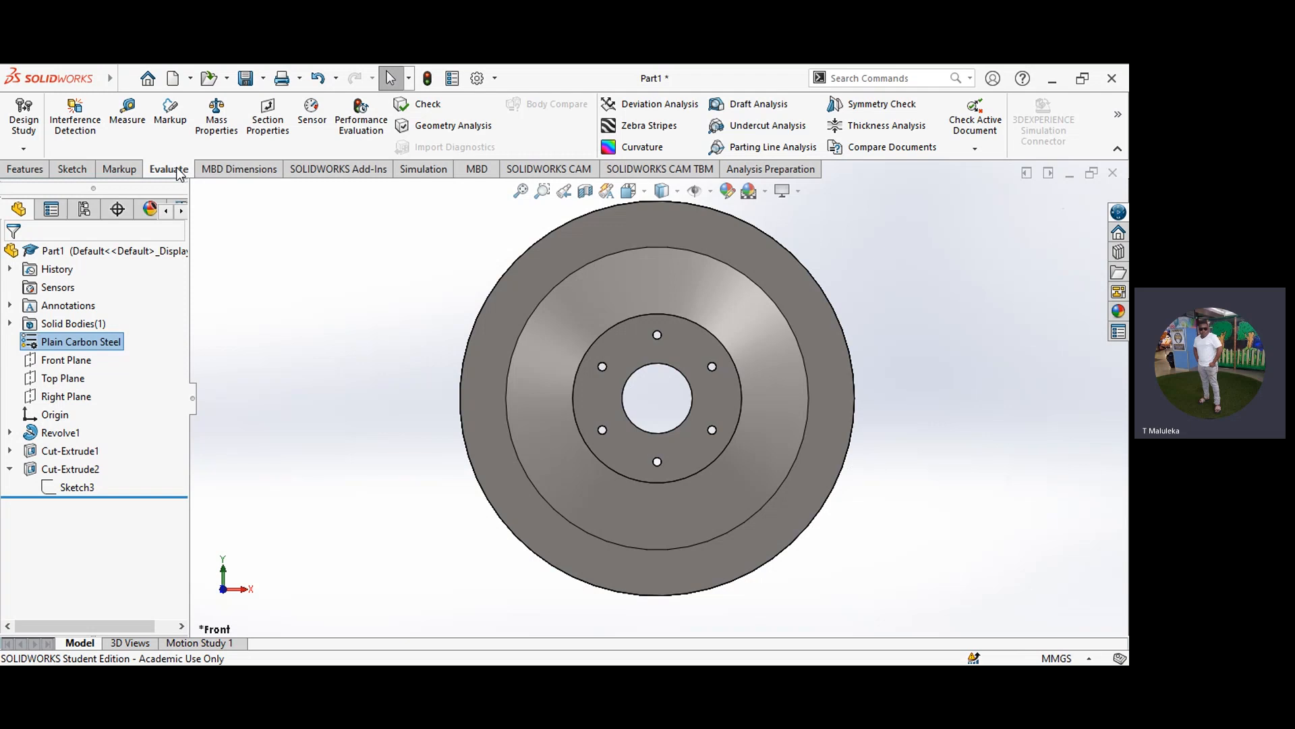
left_click(217, 116)
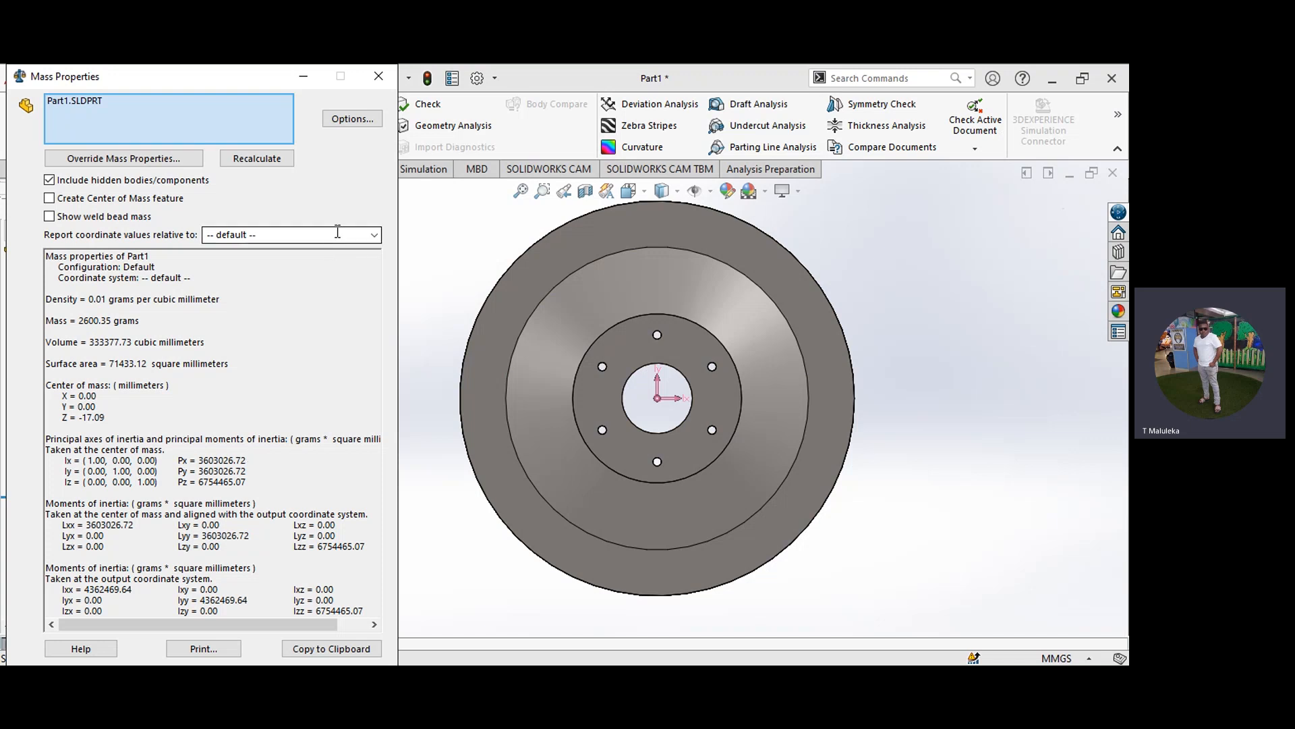
left_click(376, 78)
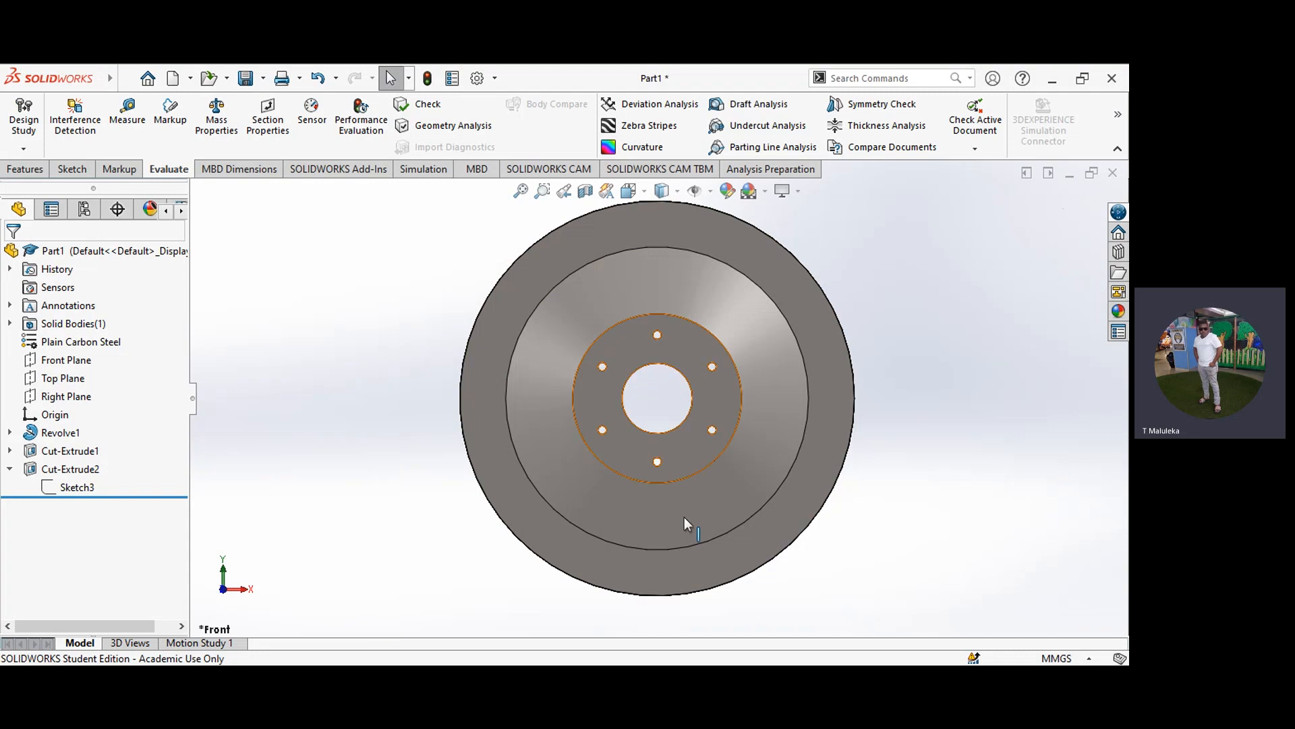